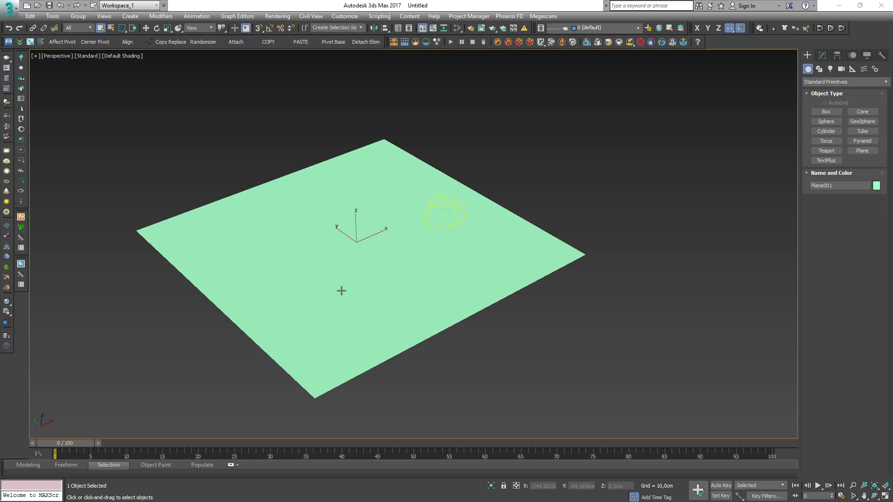
Step: Apply the FloorGenerator modifier to the plane
{"action": "left_click", "coordinate": [823, 56]}
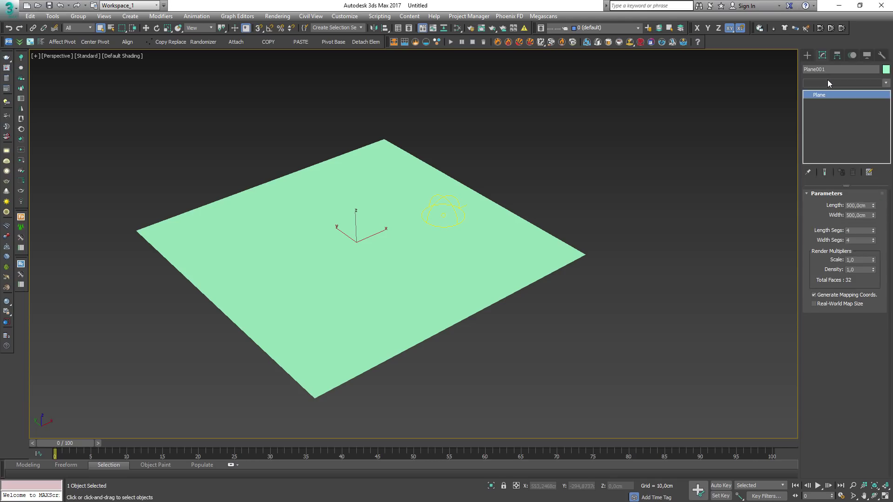
{"action": "left_click", "coordinate": [827, 79]}
{"action": "key", "text": "f"}
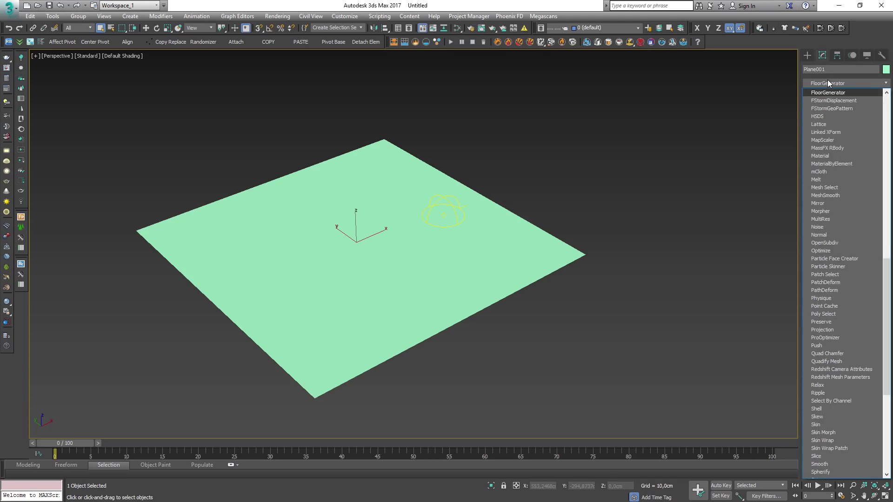
{"action": "key", "text": "Return"}
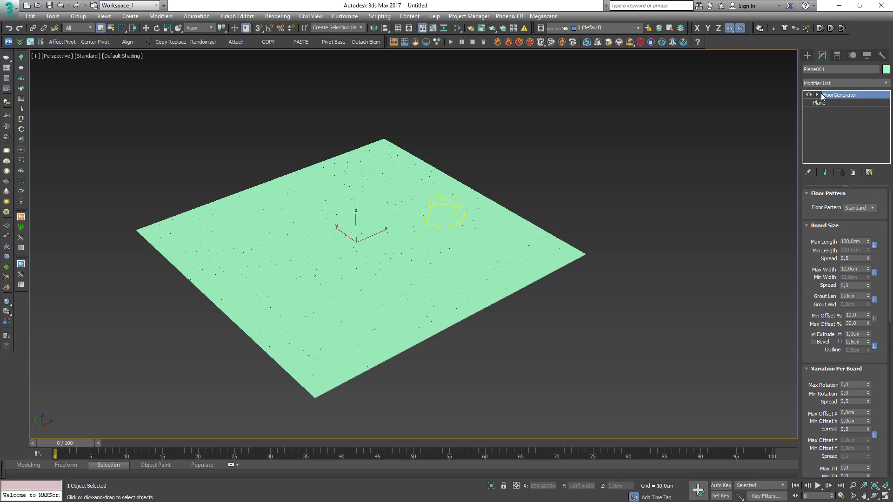
Step: Turn on edged faces in the perspective view and inspect the generated board layout
{"action": "middle_click_drag", "start_coordinate": [468, 244], "coordinate": [405, 247]}
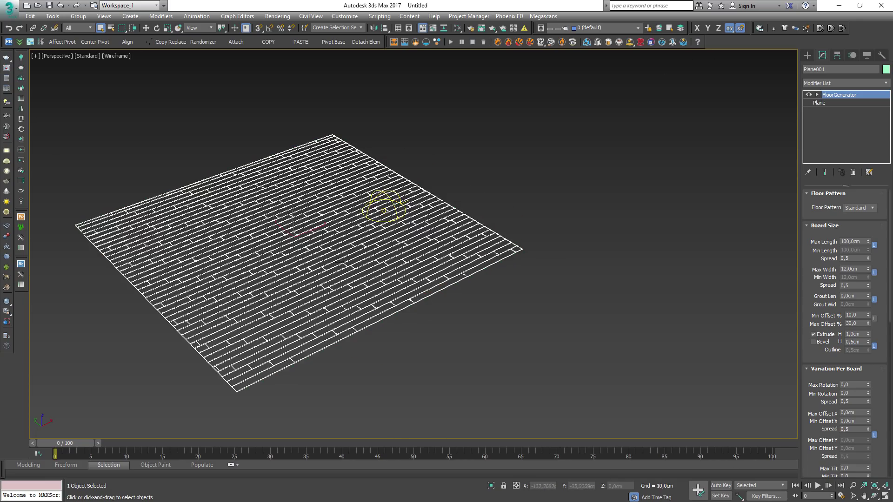
{"action": "key", "text": "F4"}
{"action": "mouse_move", "coordinate": [325, 255]}
{"action": "middle_mouse_down", "text": "alt"}
{"action": "mouse_move", "coordinate": [321, 273]}
{"action": "mouse_move", "coordinate": [278, 268]}
{"action": "middle_mouse_up", "text": "alt"}
{"action": "scroll", "coordinate": [277, 268], "scroll_direction": "up", "scroll_amount": 5}
{"action": "scroll", "coordinate": [275, 267], "scroll_direction": "down", "scroll_amount": 5}
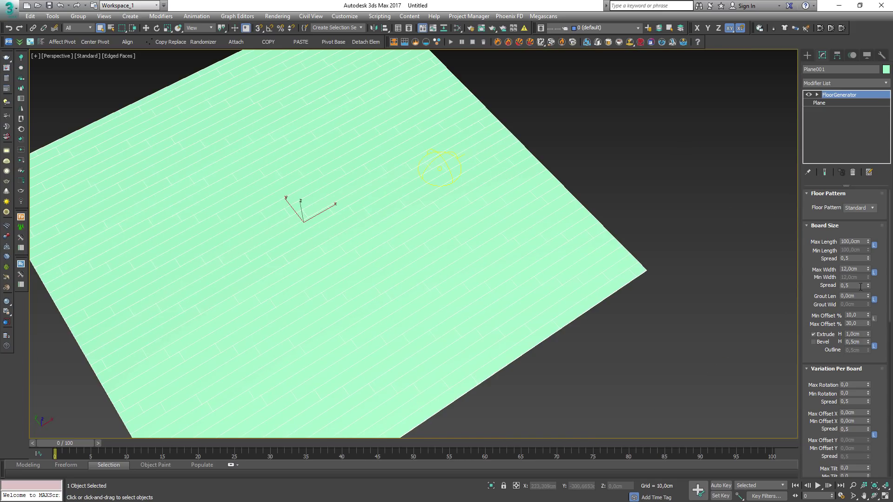
Step: Try out the Bevel option and the grout length on the generated floor boards
{"action": "scroll", "coordinate": [308, 311], "scroll_direction": "up", "scroll_amount": 8}
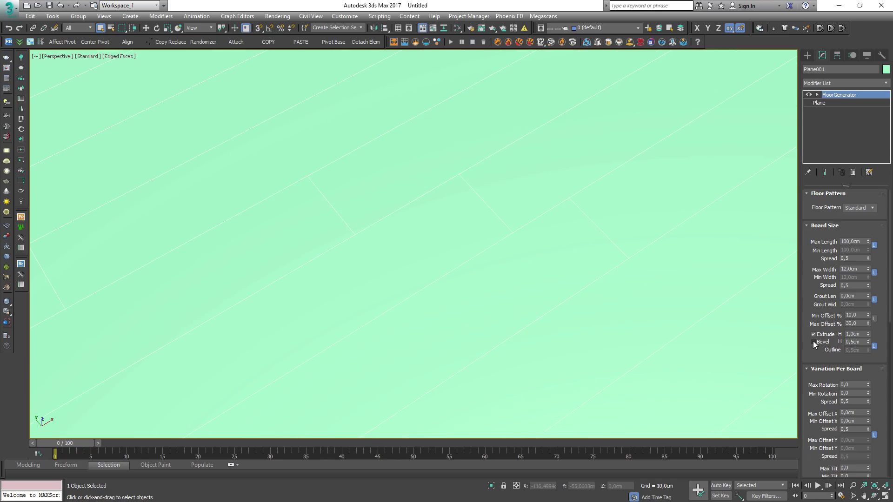
{"action": "left_click", "coordinate": [813, 341]}
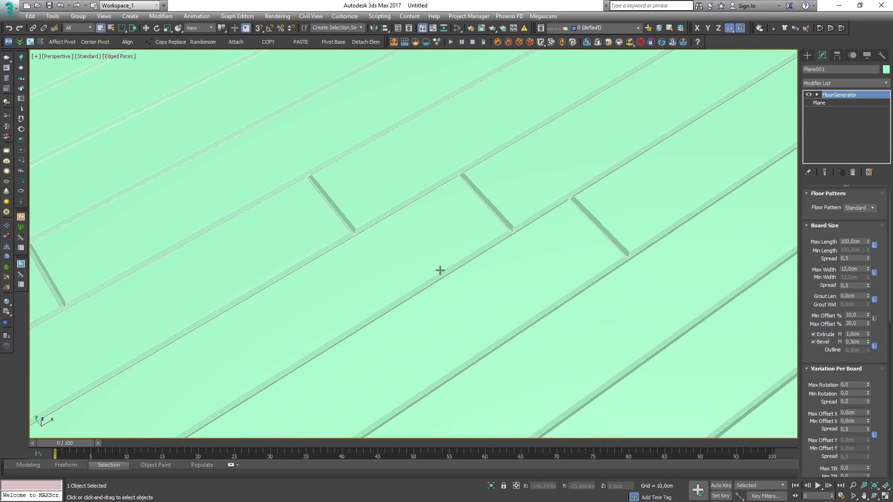
{"action": "scroll", "coordinate": [357, 238], "scroll_direction": "up", "scroll_amount": 4}
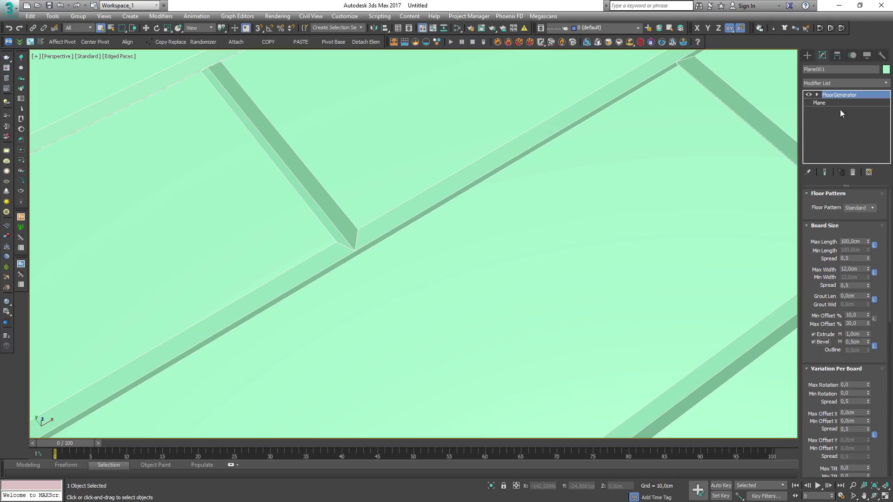
{"action": "left_click", "coordinate": [814, 341]}
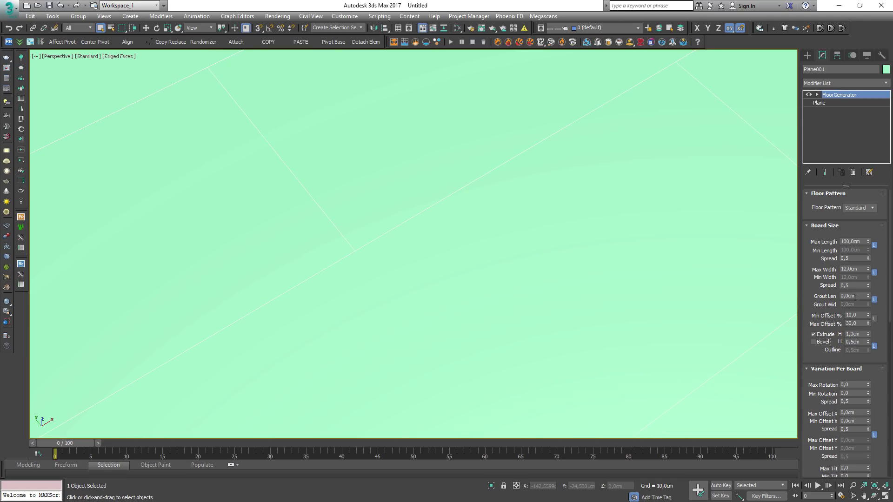
{"action": "left_click_drag", "start_coordinate": [867, 296], "coordinate": [867, 279]}
{"action": "right_click", "coordinate": [867, 279]}
{"action": "scroll", "coordinate": [412, 251], "scroll_direction": "down", "scroll_amount": 10}
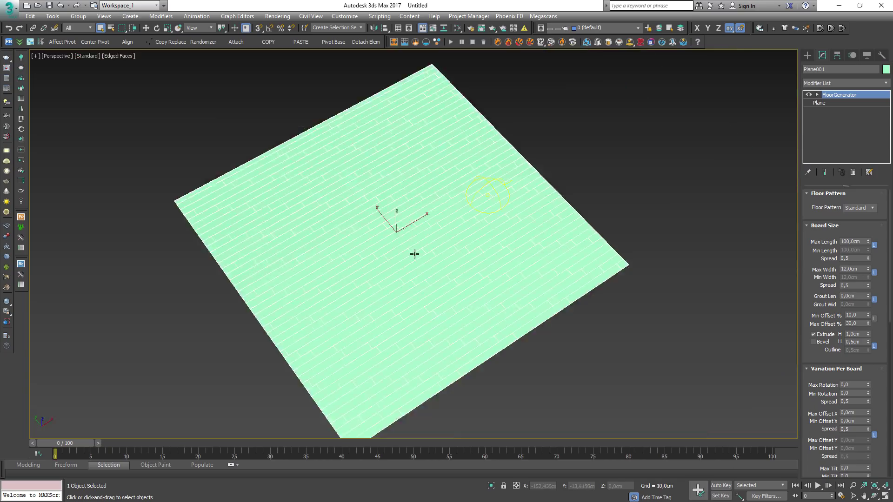
Step: Collapse the floor's whole modifier stack and convert the resulting mesh to Editable Poly
{"action": "scroll", "coordinate": [488, 265], "scroll_direction": "up", "scroll_amount": 3}
{"action": "middle_click_drag", "start_coordinate": [444, 251], "coordinate": [433, 247], "text": "alt"}
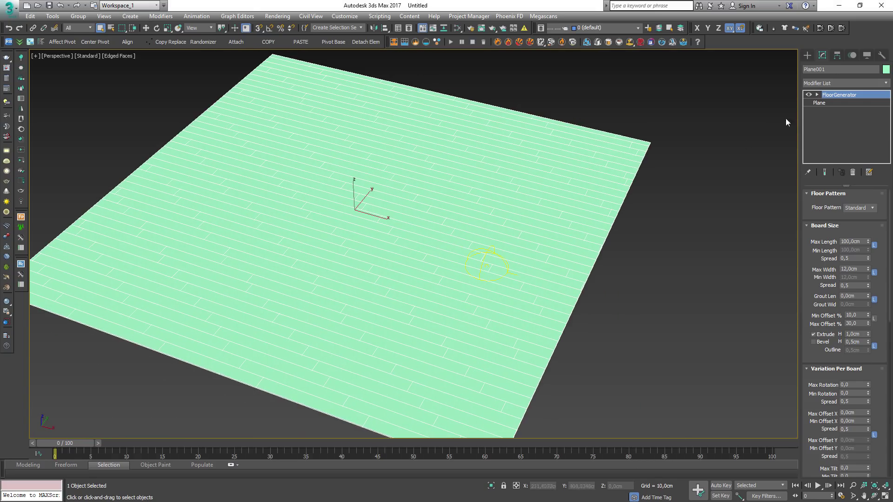
{"action": "right_click", "coordinate": [839, 96]}
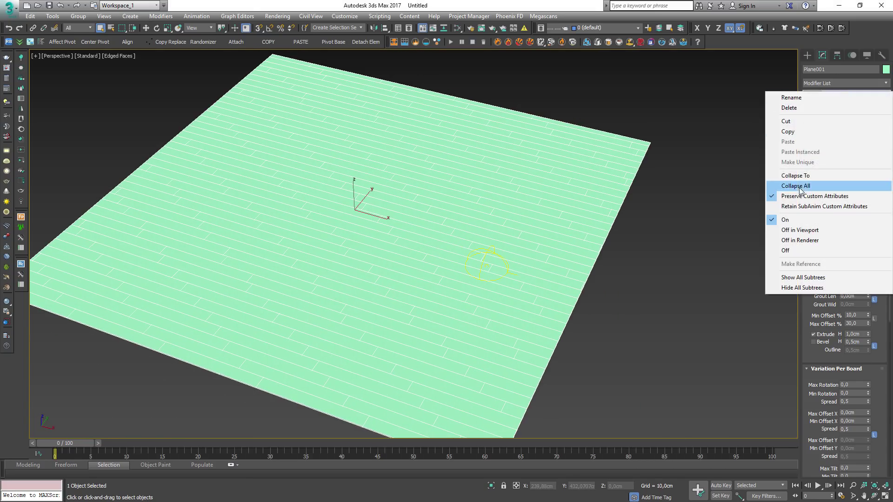
{"action": "left_click", "coordinate": [822, 173]}
{"action": "left_click", "coordinate": [481, 294]}
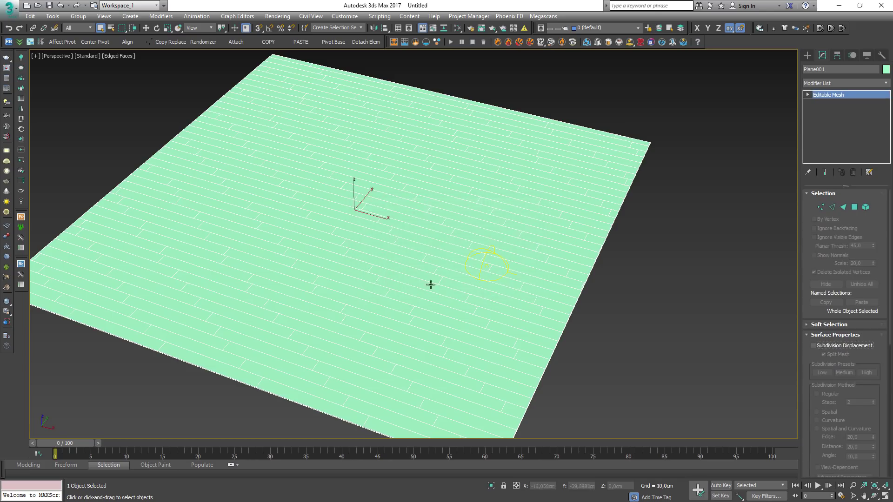
{"action": "middle_click_drag", "start_coordinate": [430, 285], "coordinate": [453, 270]}
{"action": "right_click", "coordinate": [825, 101]}
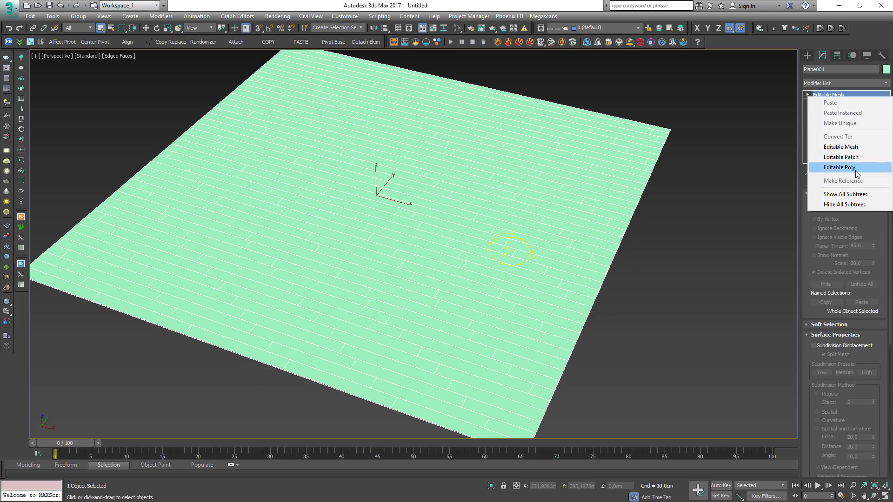
{"action": "left_click", "coordinate": [827, 171]}
{"action": "middle_click_drag", "start_coordinate": [442, 225], "coordinate": [419, 256], "text": "alt"}
Step: Add the wood bitmap to the Slate Material Editor with a large preview and connect it to the VRayMtl's Diffuse map
{"action": "key", "text": "m"}
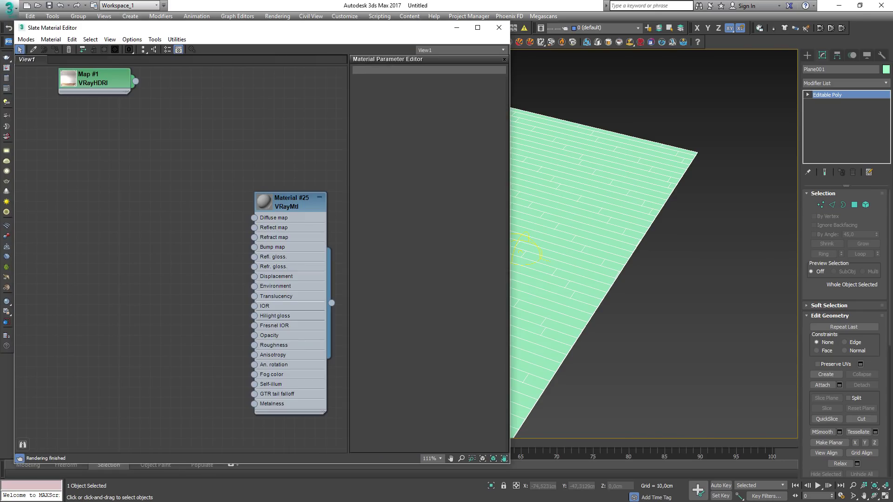
{"action": "left_click_drag", "start_coordinate": [121, 236], "coordinate": [100, 204]}
{"action": "double_click", "coordinate": [130, 213]}
{"action": "scroll", "coordinate": [160, 257], "scroll_direction": "up", "scroll_amount": 1}
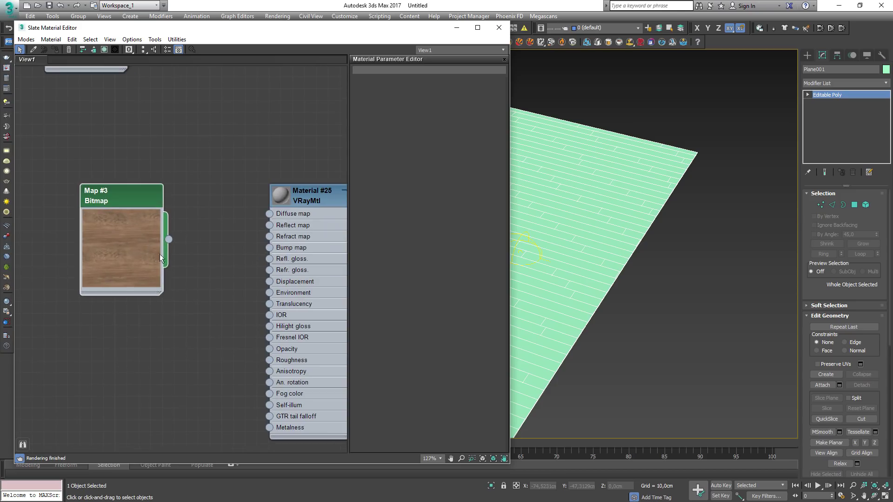
{"action": "mouse_move", "coordinate": [161, 292]}
{"action": "left_mouse_down"}
{"action": "mouse_move", "coordinate": [136, 272]}
{"action": "mouse_move", "coordinate": [174, 291]}
{"action": "left_mouse_up"}
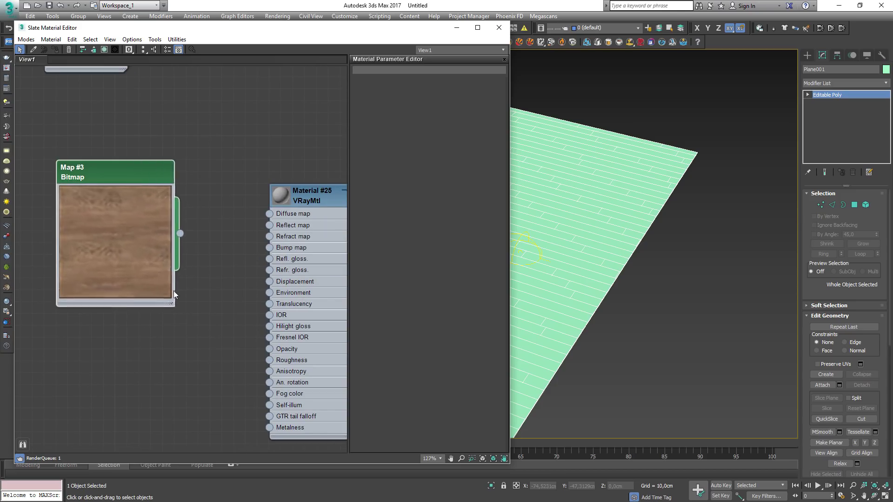
{"action": "left_click_drag", "start_coordinate": [121, 192], "coordinate": [119, 211]}
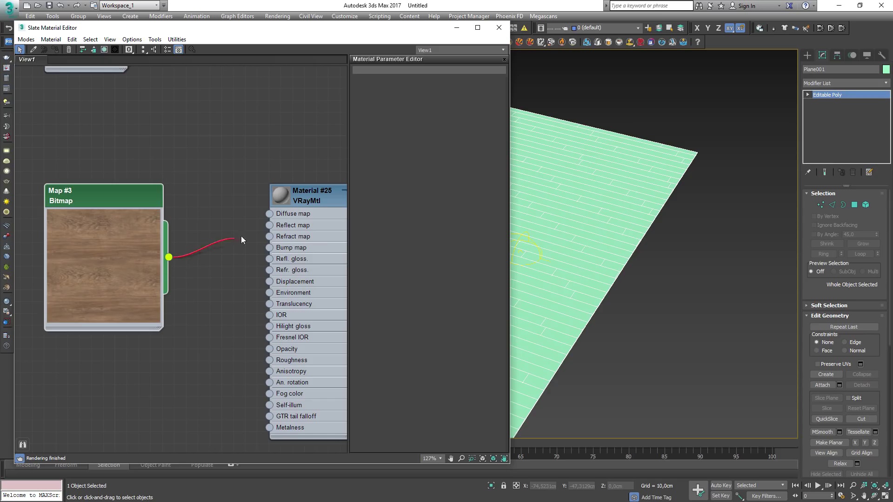
{"action": "left_click_drag", "start_coordinate": [272, 220], "coordinate": [270, 216]}
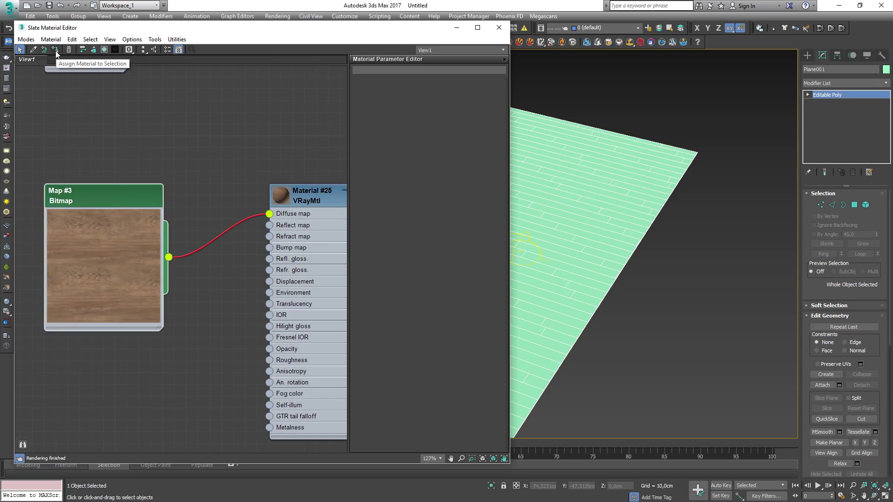
Step: Show the wood bitmap in the viewport and assign the VRayMtl material to the selected floor
{"action": "left_click", "coordinate": [115, 49]}
{"action": "left_click", "coordinate": [292, 191]}
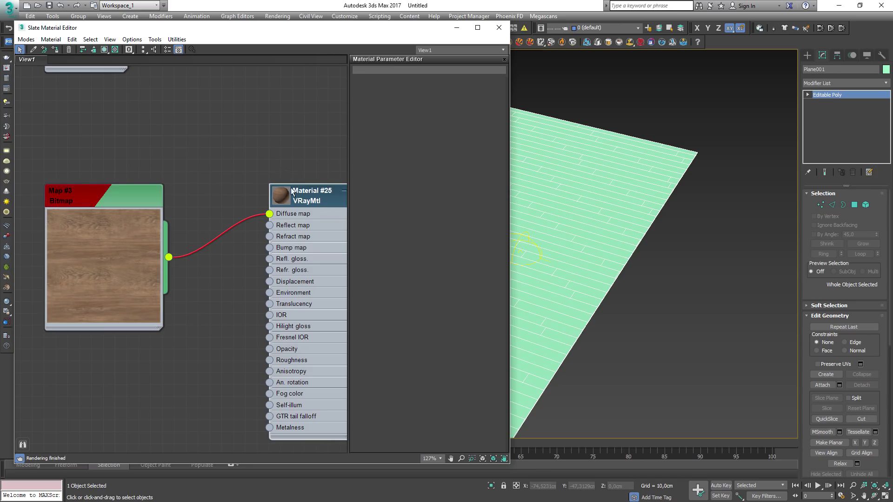
{"action": "left_click", "coordinate": [55, 50]}
{"action": "scroll", "coordinate": [481, 138], "scroll_direction": "up", "scroll_amount": 6}
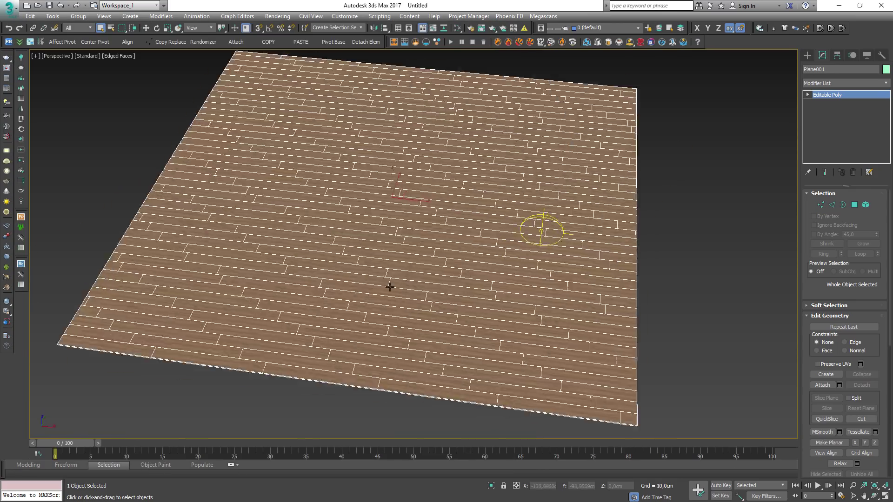
Step: Examine the wood texture on the floor with and without edged faces and check its bitmap in the material editor
{"action": "key", "text": "F4"}
{"action": "middle_click_drag", "start_coordinate": [419, 260], "coordinate": [484, 257], "text": "alt"}
{"action": "scroll", "coordinate": [402, 208], "scroll_direction": "up", "scroll_amount": 9}
{"action": "scroll", "coordinate": [403, 208], "scroll_direction": "down", "scroll_amount": 10}
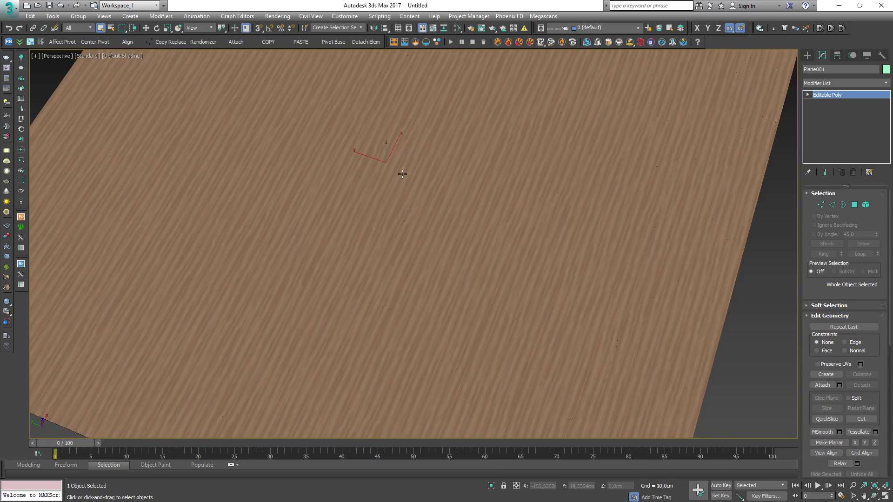
{"action": "key", "text": "F4"}
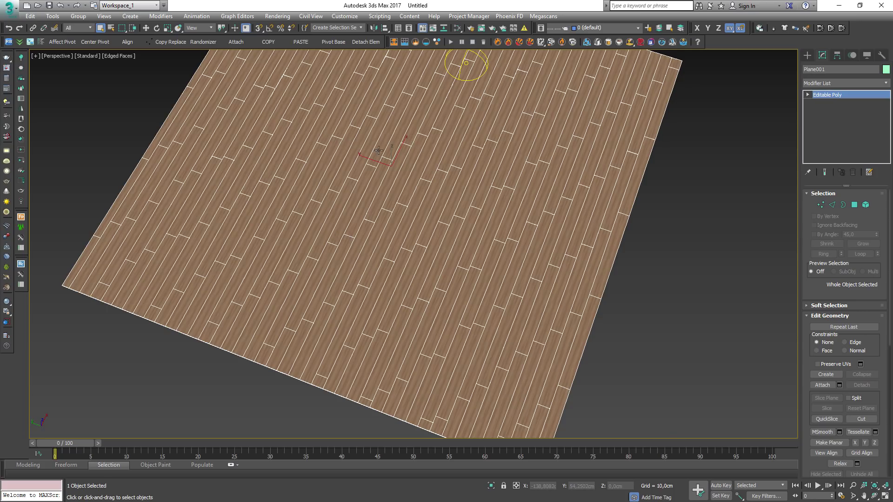
{"action": "middle_click_drag", "start_coordinate": [383, 250], "coordinate": [373, 251]}
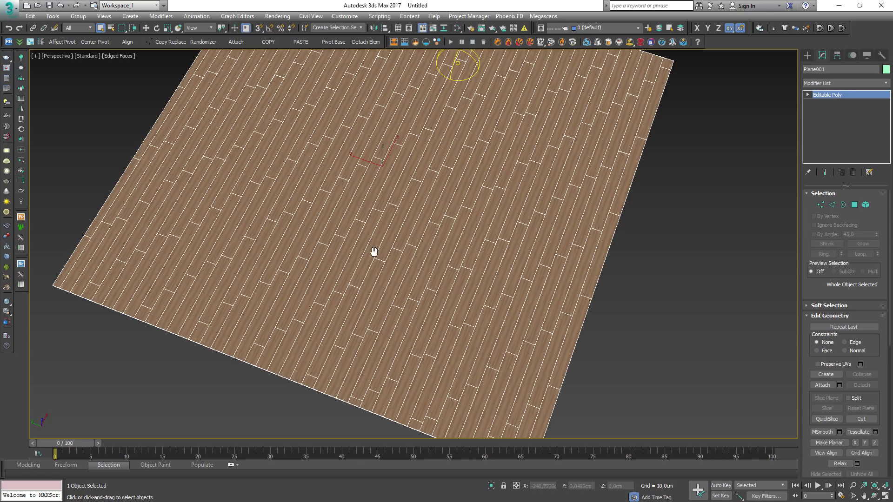
{"action": "key", "text": "m"}
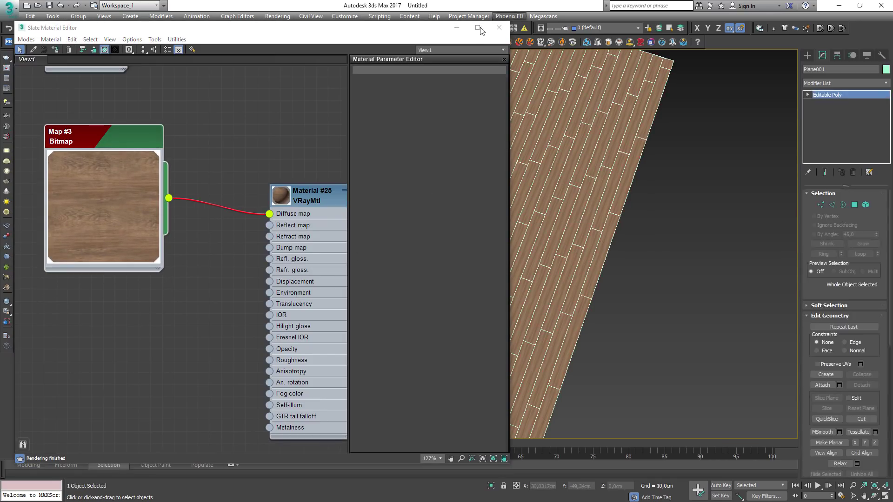
{"action": "left_click", "coordinate": [499, 27]}
Step: Add a UVW Map modifier to the floor and set its mapping type to Box
{"action": "left_click", "coordinate": [816, 83]}
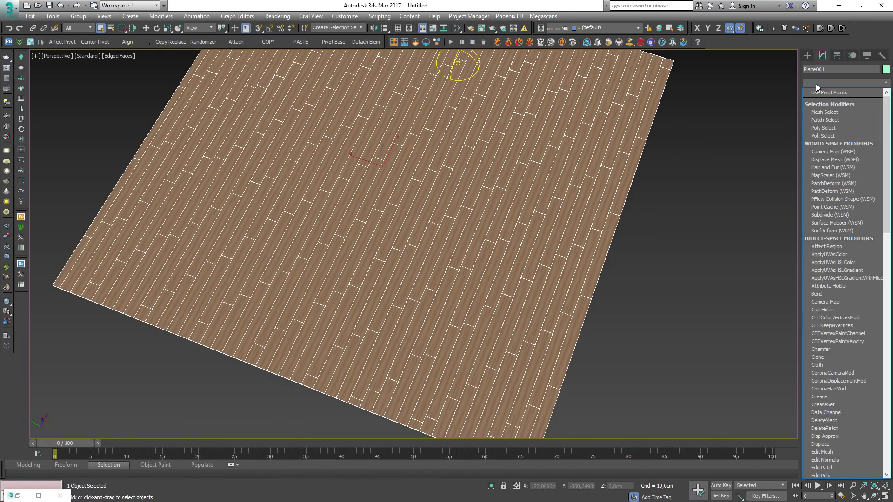
{"action": "key", "text": "u"}
{"action": "key", "text": "u"}
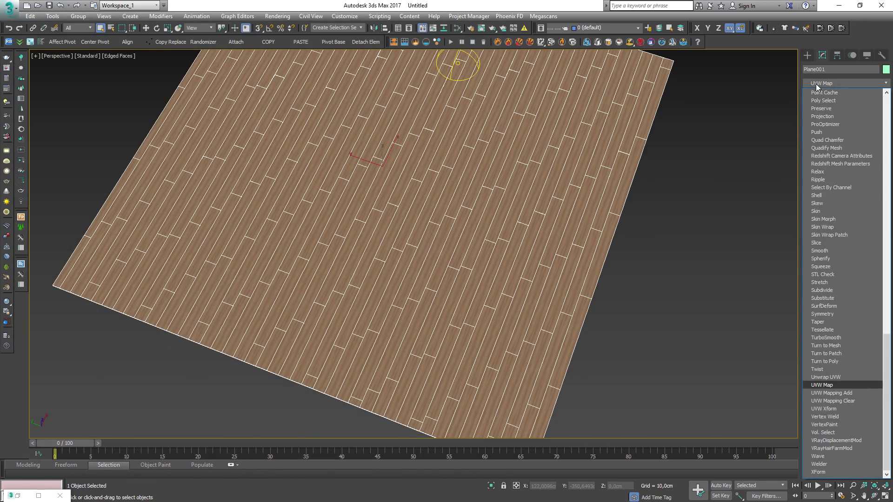
{"action": "key", "text": "Return"}
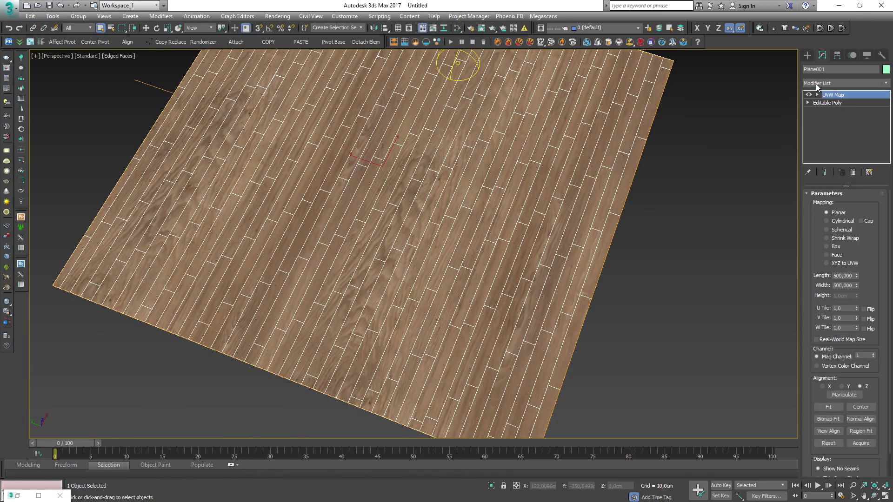
{"action": "left_click", "coordinate": [836, 247]}
{"action": "middle_click_drag", "start_coordinate": [389, 171], "coordinate": [363, 205]}
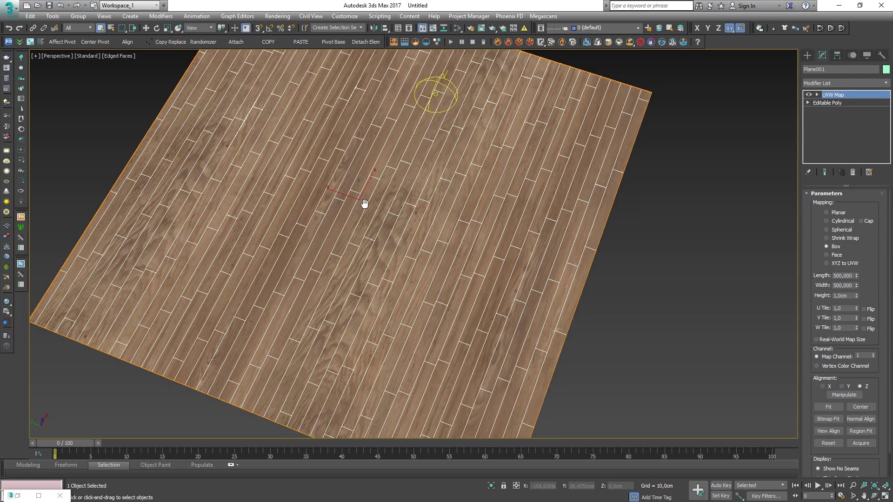
{"action": "key", "text": "F4"}
{"action": "key", "text": "F5"}
{"action": "key", "text": "F4"}
Step: Set the UVW Map box's length, width and height to 250 cm each
{"action": "double_click", "coordinate": [850, 276]}
{"action": "type", "text": "1501"}
{"action": "key", "text": "Tab"}
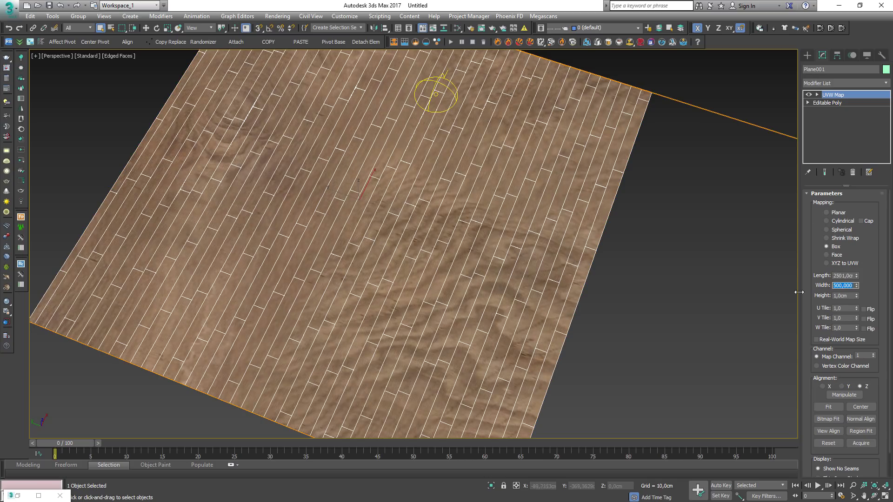
{"action": "left_click", "coordinate": [835, 277]}
{"action": "key", "text": "BackSpace"}
{"action": "type", "text": "2"}
{"action": "type", "text": "250"}
{"action": "key", "text": "Tab"}
{"action": "type", "text": "250"}
{"action": "key", "text": "Tab"}
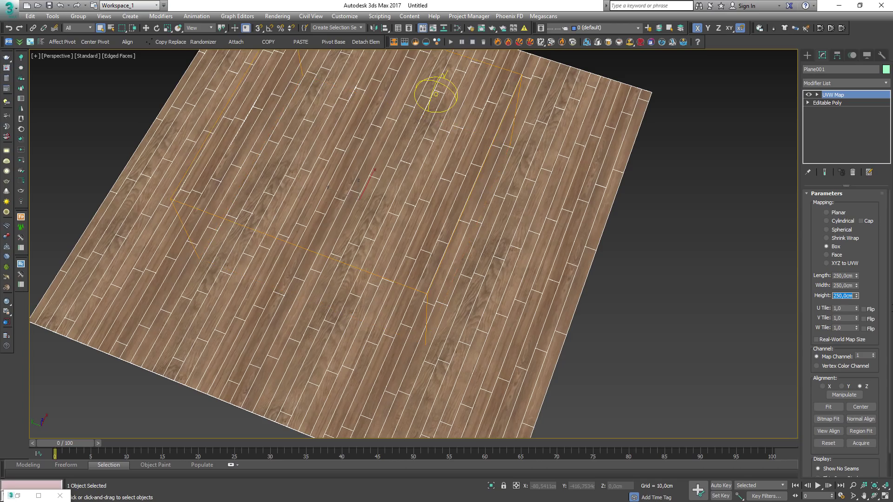
{"action": "type", "text": "250"}
{"action": "key", "text": "Return"}
Step: Inspect the wood texture's tiling on the deselected floor with edged faces turned off, and reselect the floor
{"action": "middle_click_drag", "start_coordinate": [573, 276], "coordinate": [414, 271], "text": "alt"}
{"action": "scroll", "coordinate": [391, 268], "scroll_direction": "up", "scroll_amount": 3}
{"action": "scroll", "coordinate": [422, 272], "scroll_direction": "down", "scroll_amount": 4}
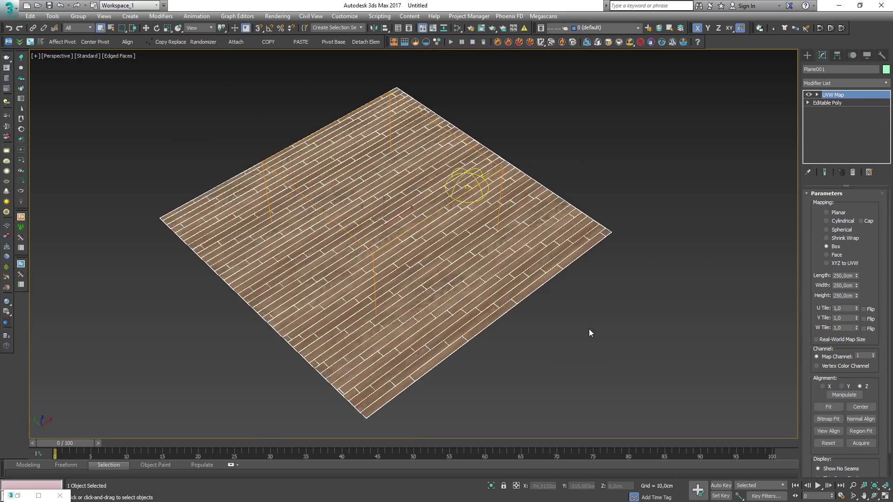
{"action": "left_click", "coordinate": [588, 328]}
{"action": "middle_click_drag", "start_coordinate": [496, 282], "coordinate": [497, 290], "text": "alt"}
{"action": "key", "text": "F4"}
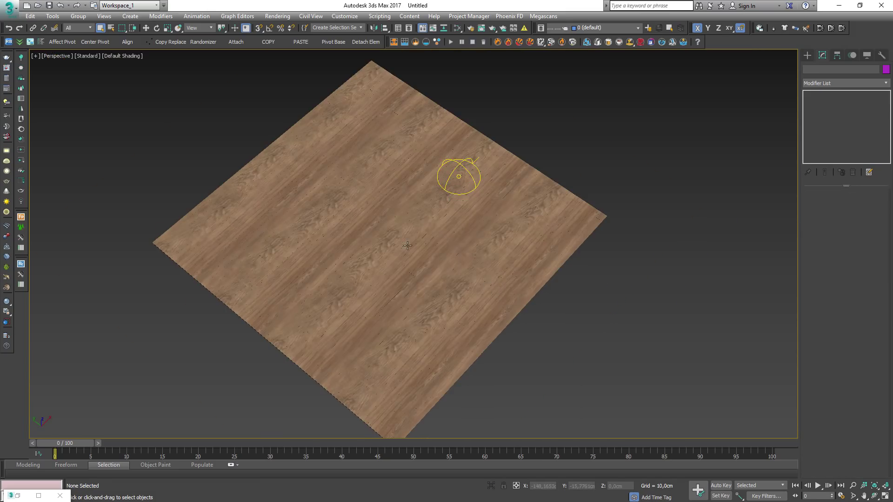
{"action": "scroll", "coordinate": [408, 246], "scroll_direction": "up", "scroll_amount": 3}
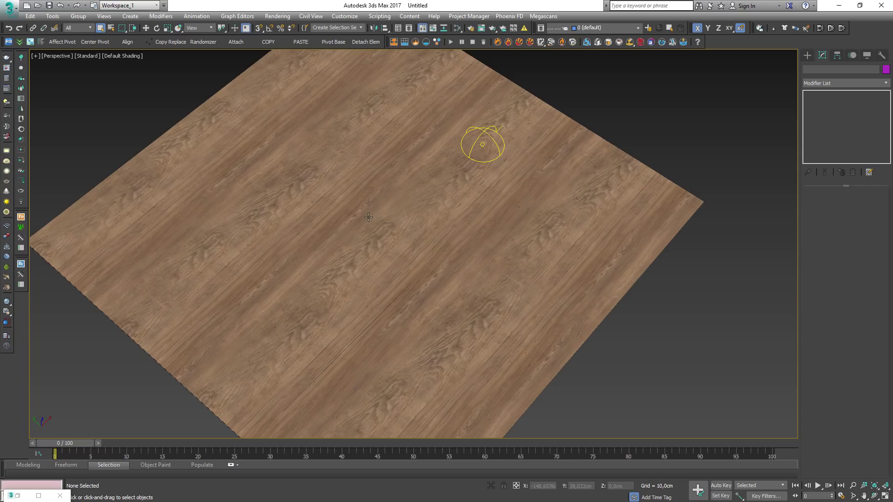
{"action": "left_click", "coordinate": [307, 231]}
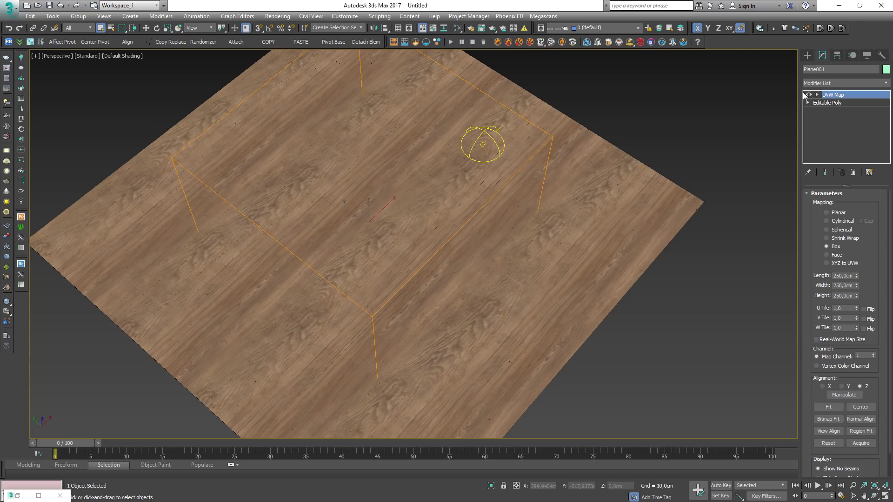
Step: Add an Unwrap UVW modifier above the floor's UVW Map and expand its sub-object levels at Polygon
{"action": "left_click", "coordinate": [822, 85]}
{"action": "key", "text": "u"}
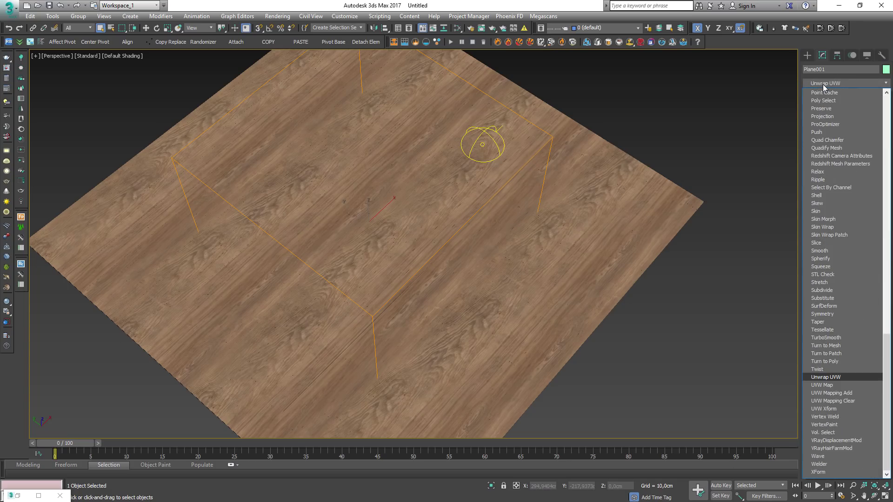
{"action": "key", "text": "Return"}
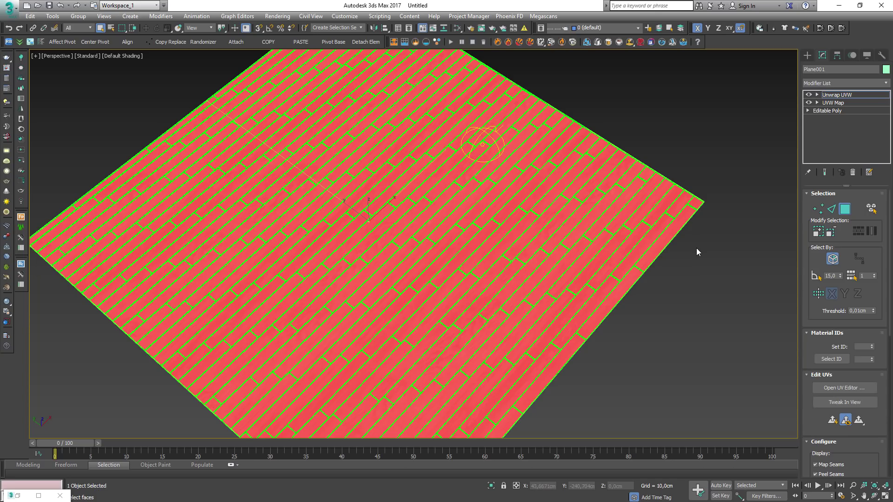
{"action": "middle_click_drag", "start_coordinate": [729, 284], "coordinate": [707, 251], "text": "alt"}
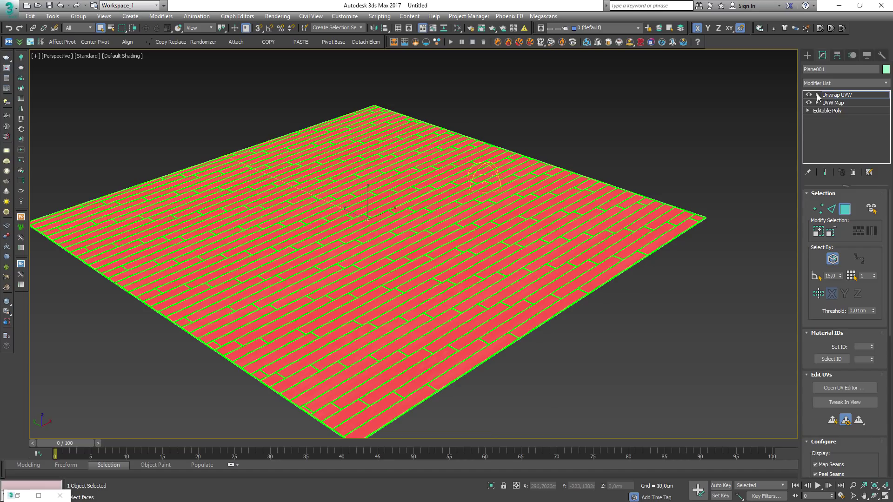
{"action": "left_click", "coordinate": [817, 95]}
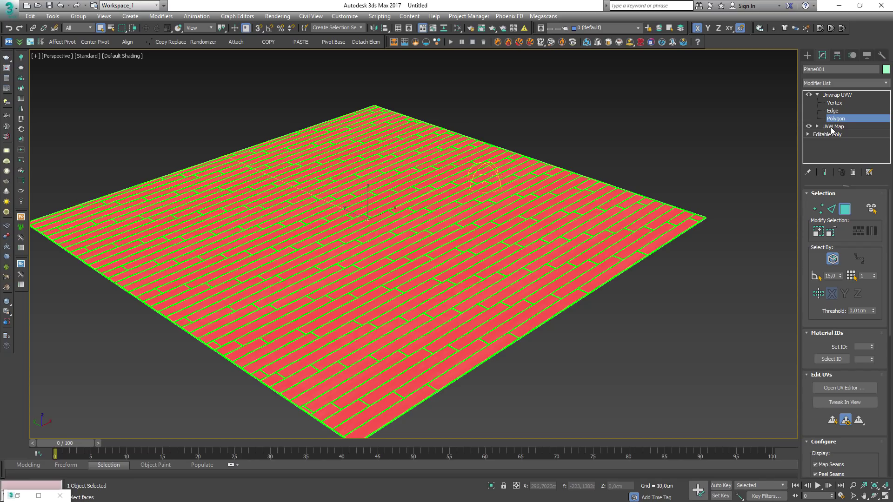
{"action": "middle_click_drag", "start_coordinate": [694, 261], "coordinate": [685, 251]}
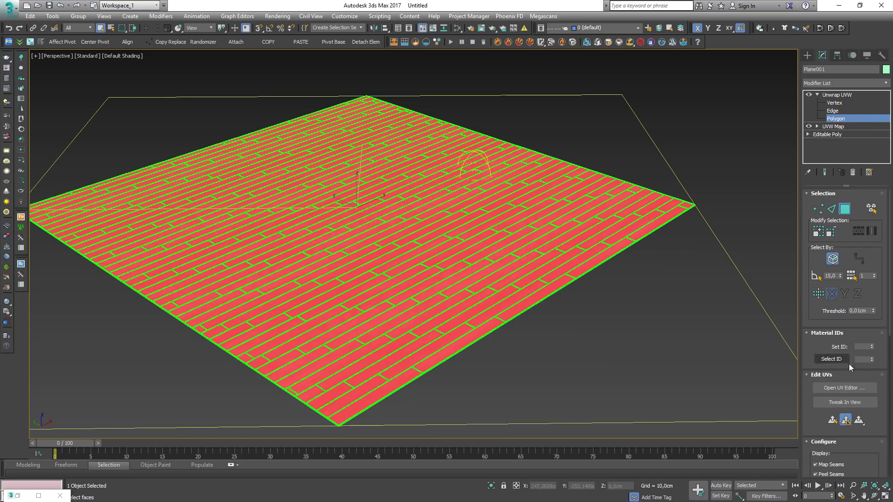
Step: Pack all the plank UVs into the tile in the UV editor with Rescale on and Rotate off, and close the editor
{"action": "left_click", "coordinate": [846, 388]}
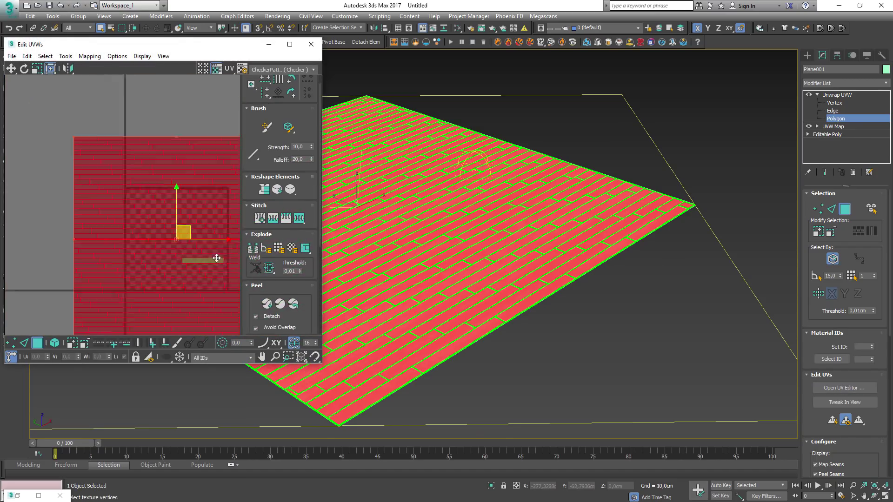
{"action": "scroll", "coordinate": [216, 258], "scroll_direction": "down", "scroll_amount": 2}
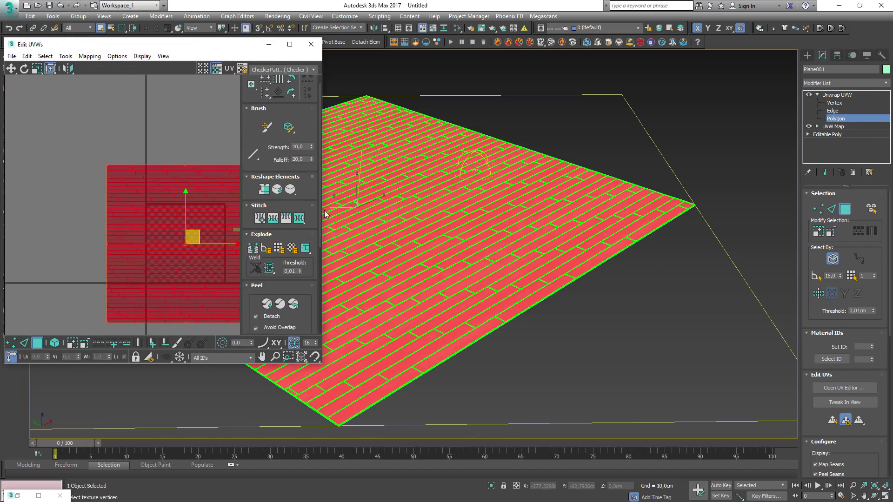
{"action": "scroll", "coordinate": [257, 204], "scroll_direction": "down", "scroll_amount": 3}
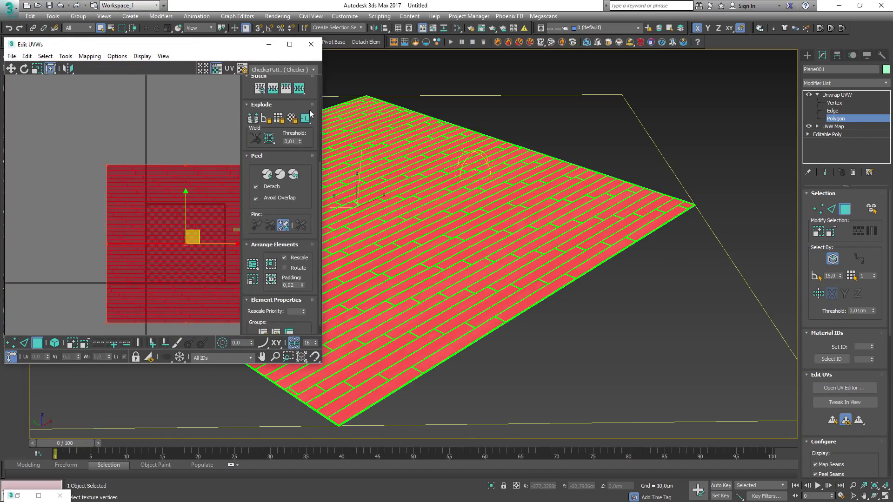
{"action": "left_click", "coordinate": [253, 265]}
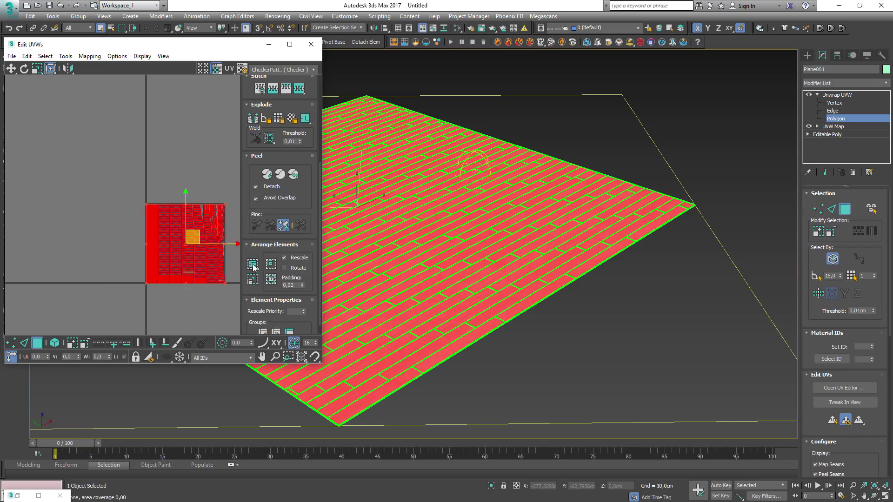
{"action": "left_click", "coordinate": [173, 302]}
{"action": "scroll", "coordinate": [188, 255], "scroll_direction": "up", "scroll_amount": 3}
{"action": "scroll", "coordinate": [129, 161], "scroll_direction": "up", "scroll_amount": 5}
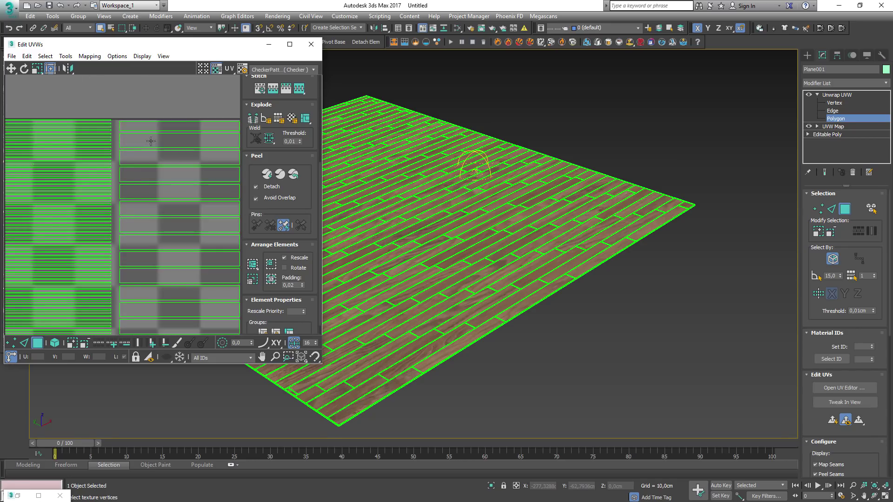
{"action": "scroll", "coordinate": [157, 186], "scroll_direction": "down", "scroll_amount": 6}
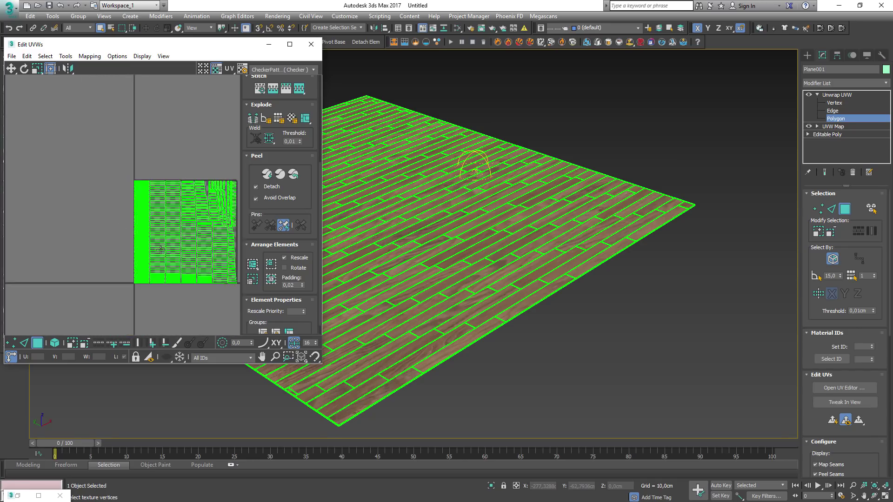
{"action": "left_click", "coordinate": [311, 44]}
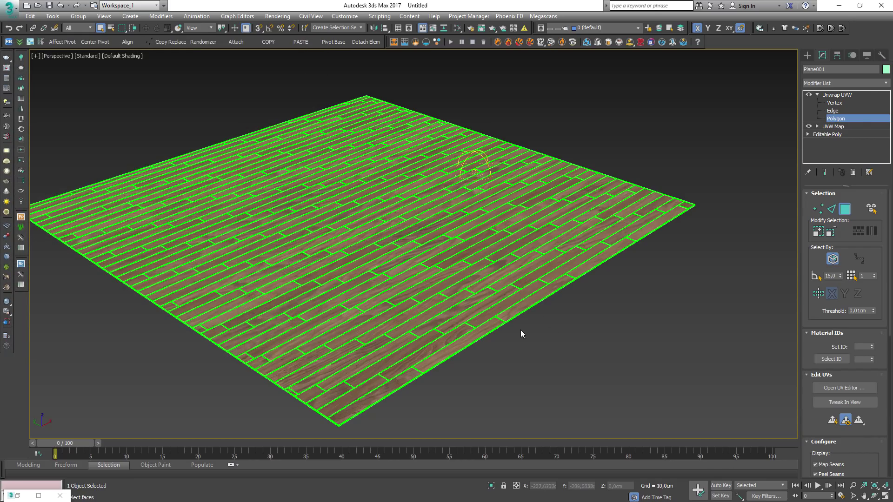
Step: Leave the Unwrap UVW polygon level, deselect the floor and examine the wood grain variation between planks from near and far
{"action": "scroll", "coordinate": [519, 329], "scroll_direction": "down", "scroll_amount": 3}
{"action": "middle_click_drag", "start_coordinate": [516, 328], "coordinate": [549, 376], "text": "alt"}
{"action": "left_click", "coordinate": [845, 95]}
{"action": "left_click", "coordinate": [685, 295]}
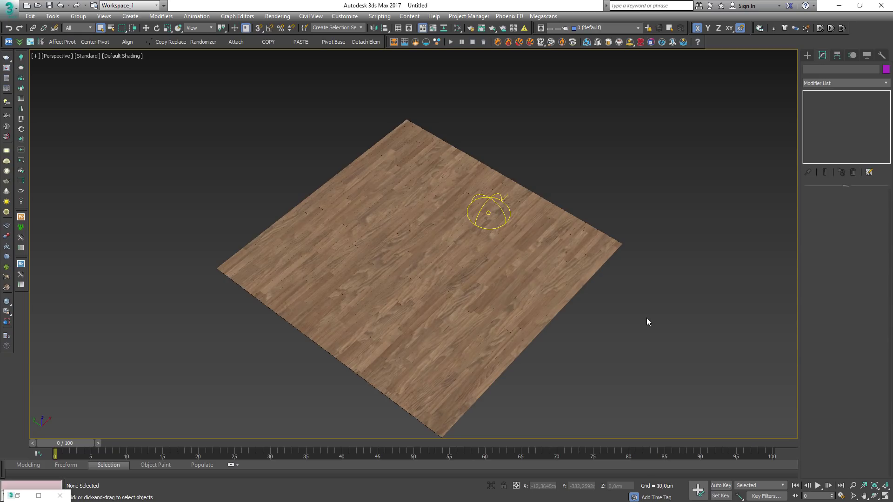
{"action": "middle_click_drag", "start_coordinate": [646, 322], "coordinate": [567, 303]}
{"action": "scroll", "coordinate": [424, 297], "scroll_direction": "up", "scroll_amount": 8}
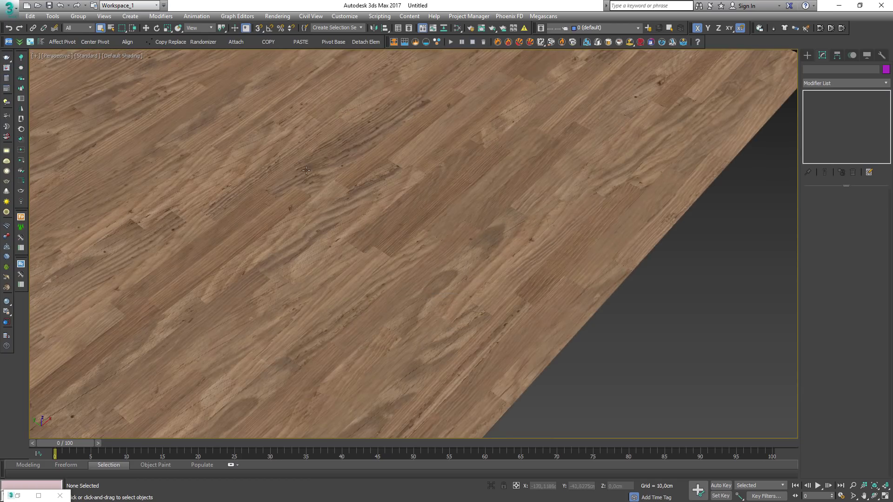
{"action": "scroll", "coordinate": [335, 187], "scroll_direction": "down", "scroll_amount": 5}
{"action": "middle_click_drag", "start_coordinate": [374, 223], "coordinate": [466, 278]}
{"action": "left_click", "coordinate": [454, 292]}
{"action": "left_click", "coordinate": [556, 318]}
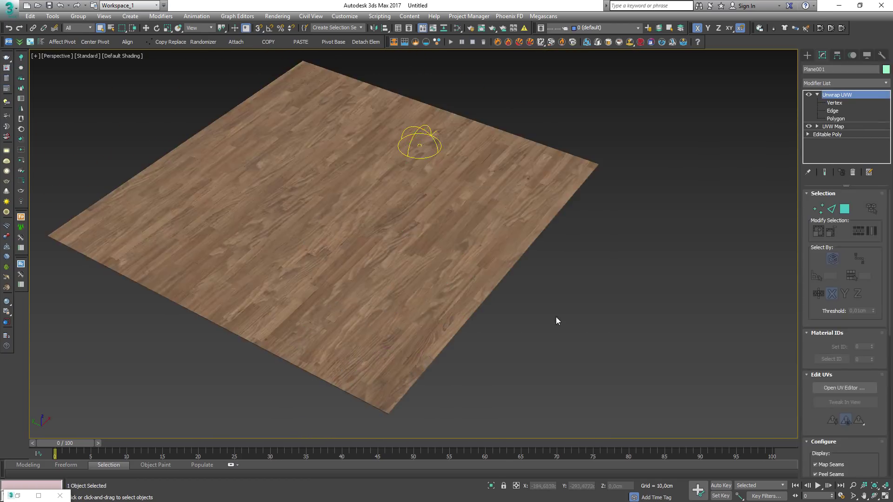
Step: Replace the floor material's diffuse bitmap with wood-001_alder-black-1_DIFFUSE.jpg and inspect the planks
{"action": "key", "text": "m"}
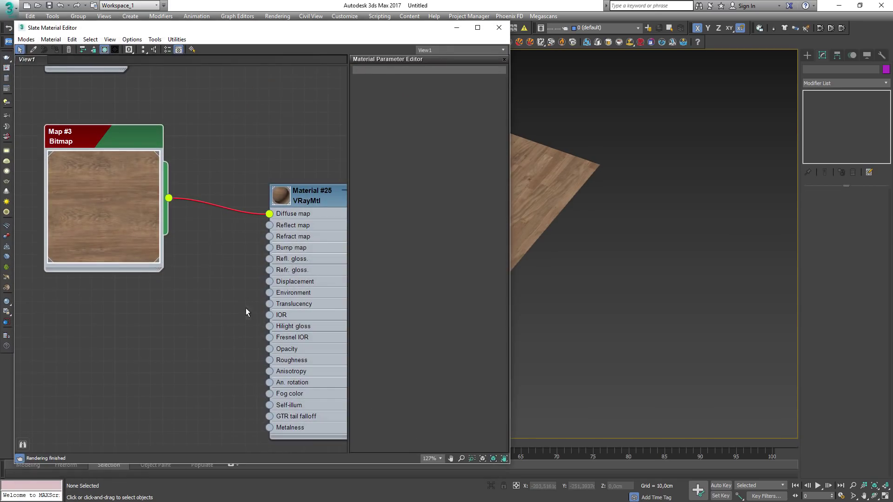
{"action": "left_click_drag", "start_coordinate": [315, 25], "coordinate": [741, 41]}
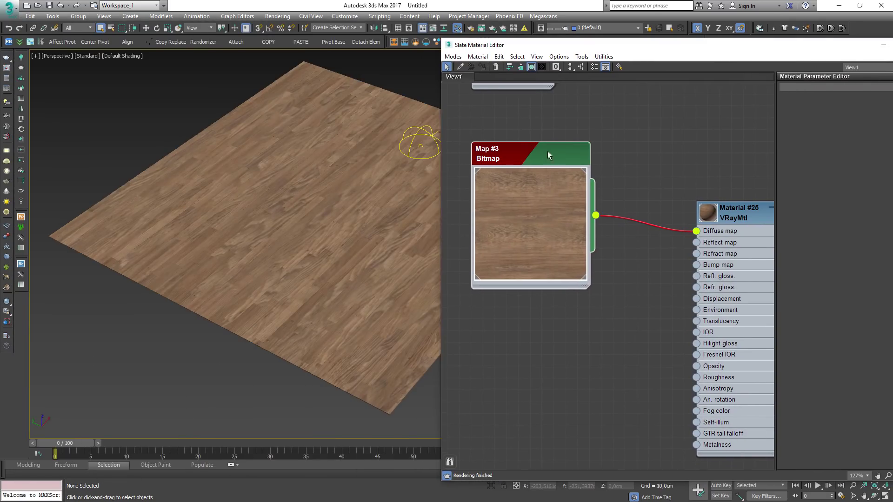
{"action": "double_click", "coordinate": [515, 155]}
{"action": "left_click_drag", "start_coordinate": [665, 51], "coordinate": [584, 48]}
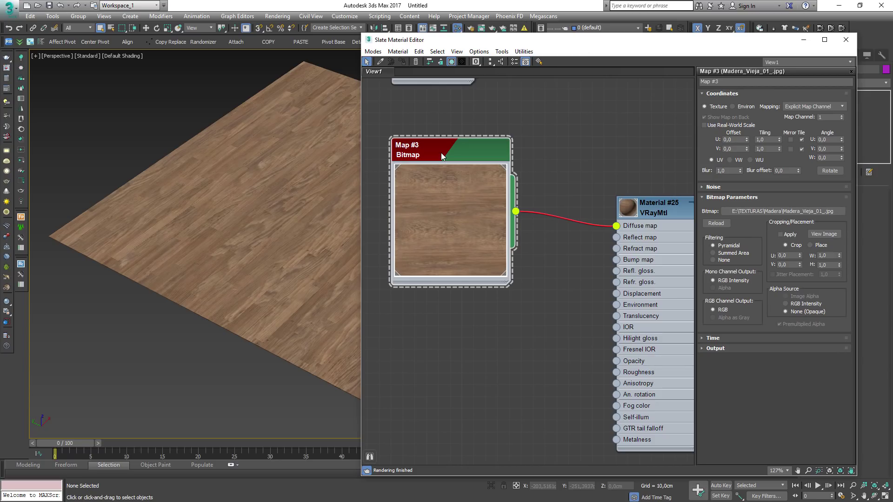
{"action": "left_click", "coordinate": [758, 212]}
{"action": "double_click", "coordinate": [616, 147]}
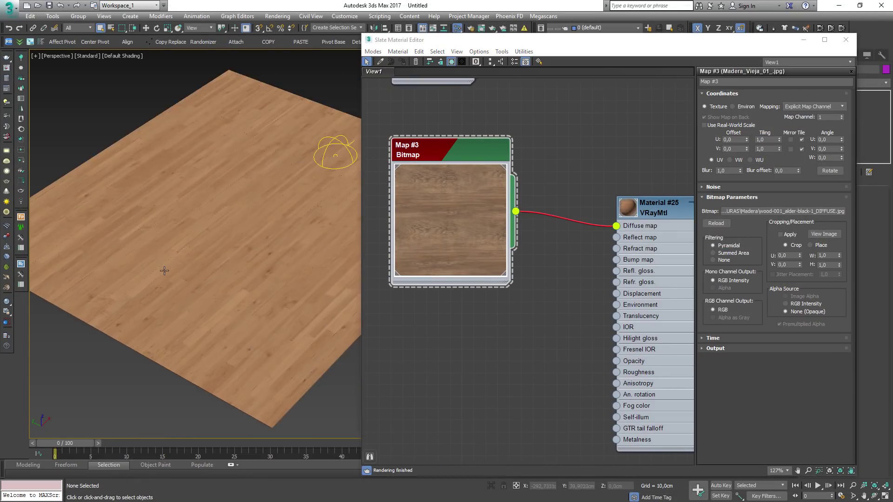
{"action": "scroll", "coordinate": [250, 262], "scroll_direction": "up", "scroll_amount": 3}
{"action": "mouse_move", "coordinate": [251, 263]}
{"action": "middle_mouse_down", "text": "alt"}
{"action": "mouse_move", "coordinate": [246, 286]}
{"action": "mouse_move", "coordinate": [246, 275]}
{"action": "middle_mouse_up", "text": "alt"}
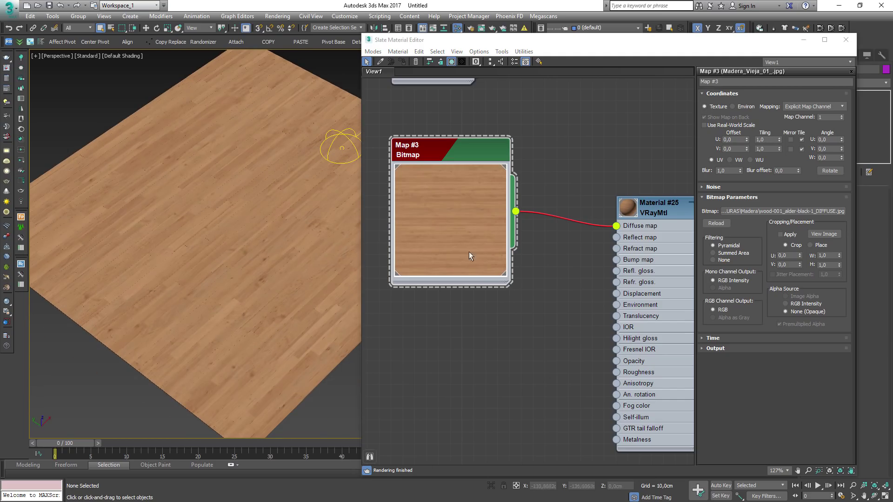
Step: Swap the diffuse bitmap for Madera_Birch_01_Diffuse.png and check it on the floor
{"action": "left_click", "coordinate": [833, 212]}
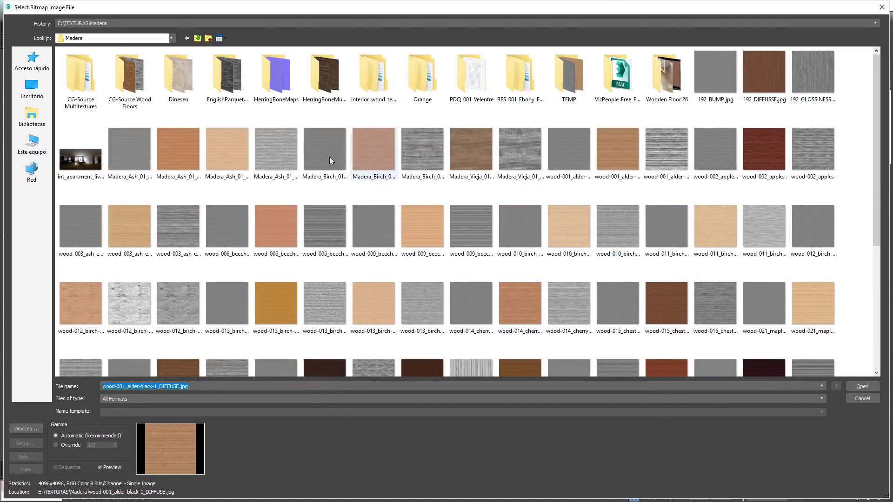
{"action": "double_click", "coordinate": [371, 152]}
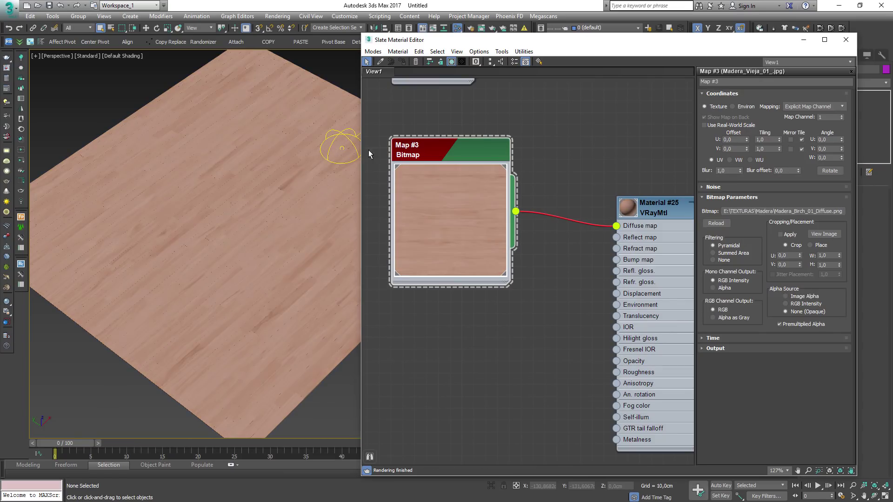
{"action": "scroll", "coordinate": [259, 304], "scroll_direction": "up", "scroll_amount": 3}
{"action": "scroll", "coordinate": [261, 300], "scroll_direction": "down", "scroll_amount": 5}
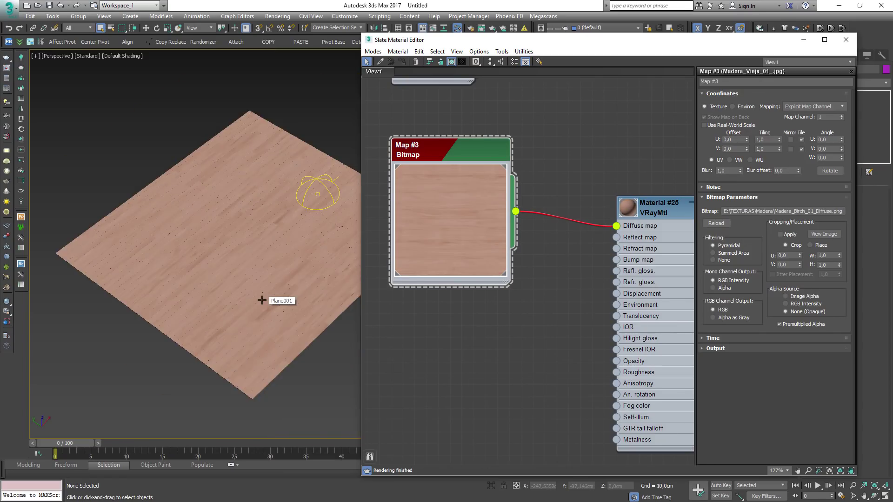
{"action": "scroll", "coordinate": [261, 300], "scroll_direction": "up", "scroll_amount": 2}
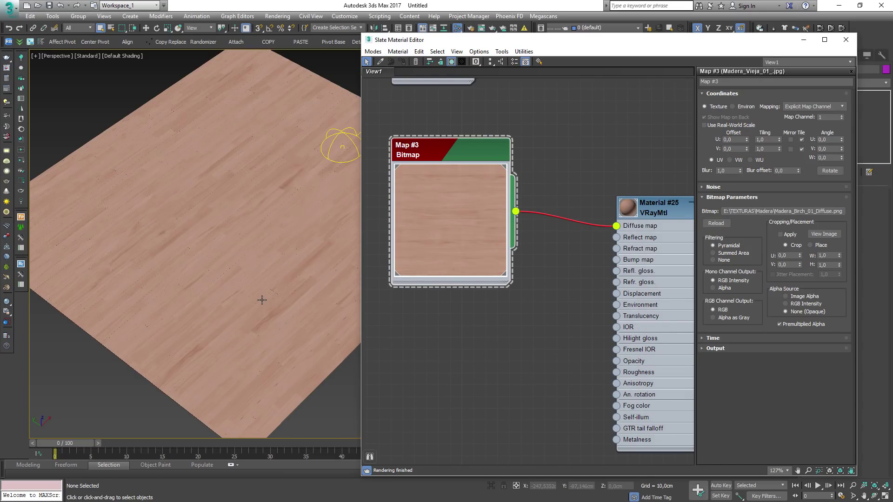
Step: Set the diffuse bitmap back to Madera_Vieja_01_.jpg, view the floor and close the material editor
{"action": "left_click", "coordinate": [786, 211]}
{"action": "double_click", "coordinate": [467, 147]}
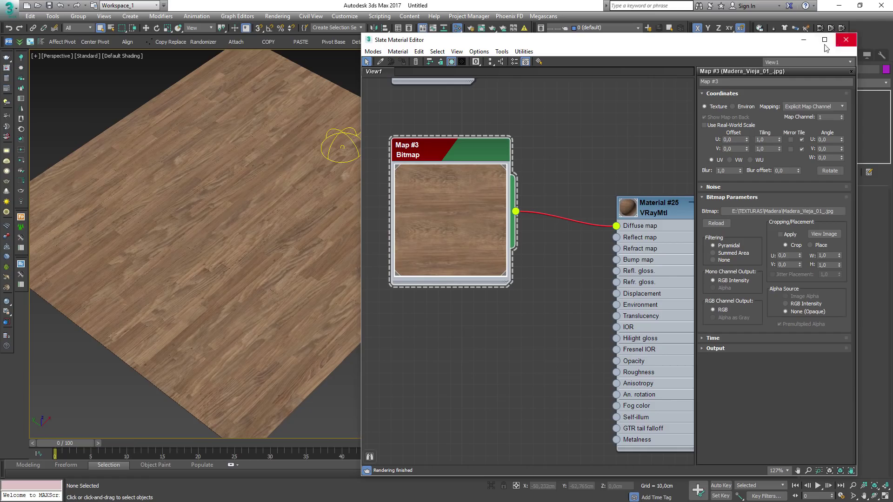
{"action": "middle_click_drag", "start_coordinate": [227, 227], "coordinate": [205, 226]}
{"action": "middle_click_drag", "start_coordinate": [257, 247], "coordinate": [259, 240], "text": "alt"}
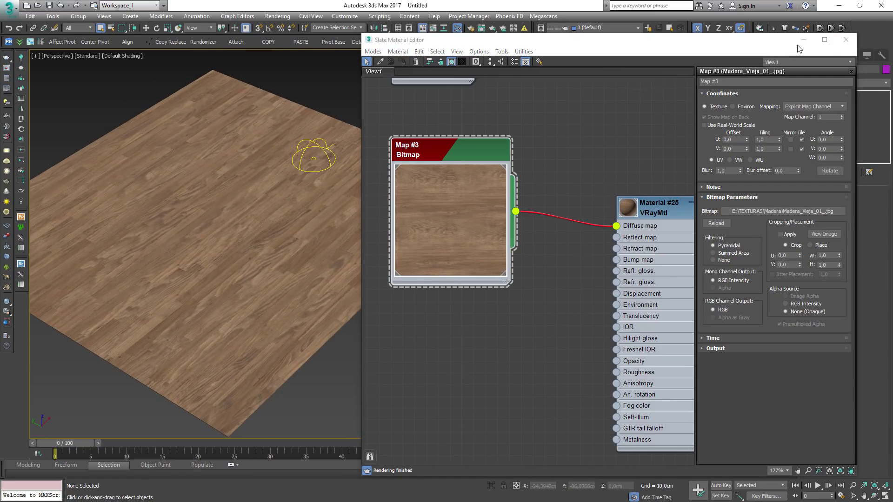
{"action": "left_click", "coordinate": [846, 39]}
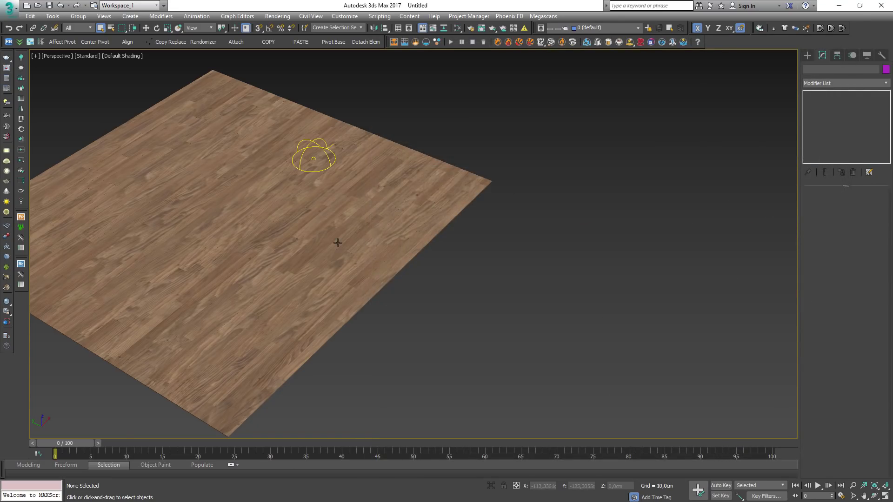
Step: Collapse the floor's modifier stack down from Unwrap UVW into a single Editable Poly
{"action": "left_click", "coordinate": [338, 243]}
{"action": "right_click", "coordinate": [845, 95]}
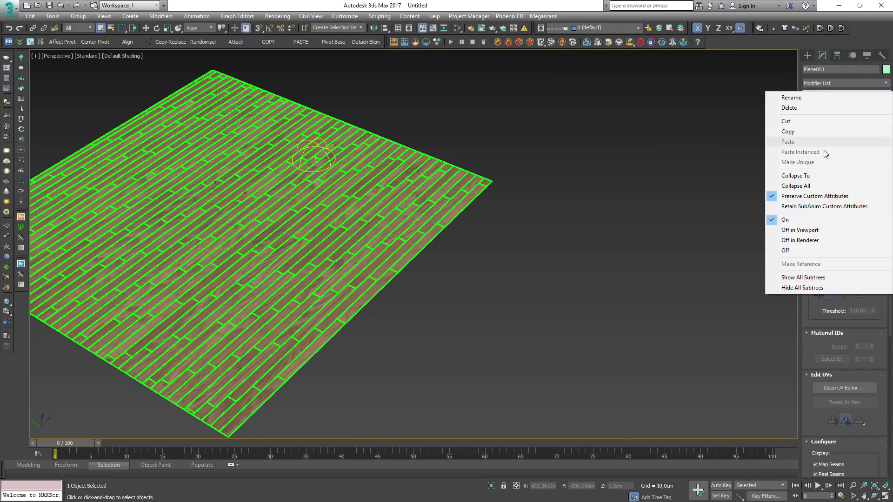
{"action": "left_click", "coordinate": [812, 175]}
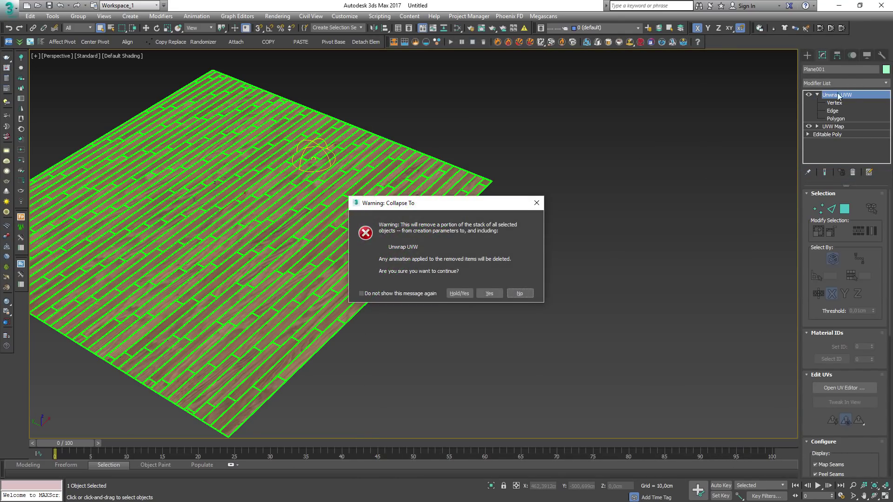
{"action": "left_click", "coordinate": [492, 293]}
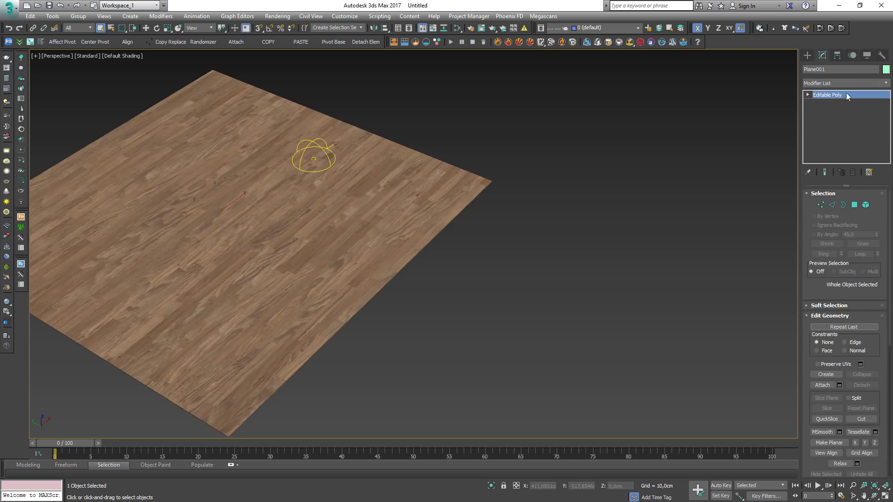
{"action": "left_click", "coordinate": [807, 95]}
{"action": "left_click", "coordinate": [808, 95]}
Step: Add a Push modifier to the floor and set its Push Value to -0,54cm to open gaps between the planks
{"action": "left_click", "coordinate": [598, 230]}
{"action": "left_click", "coordinate": [437, 210]}
{"action": "middle_click_drag", "start_coordinate": [558, 160], "coordinate": [620, 180]}
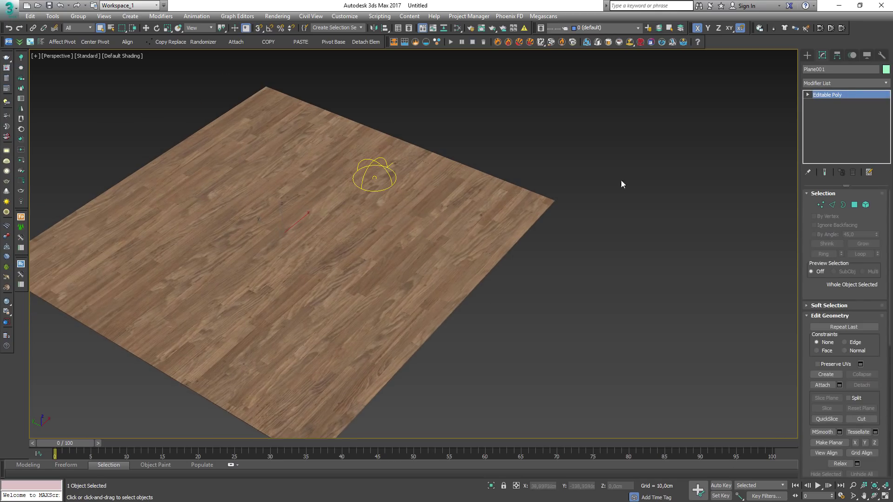
{"action": "left_click", "coordinate": [844, 83]}
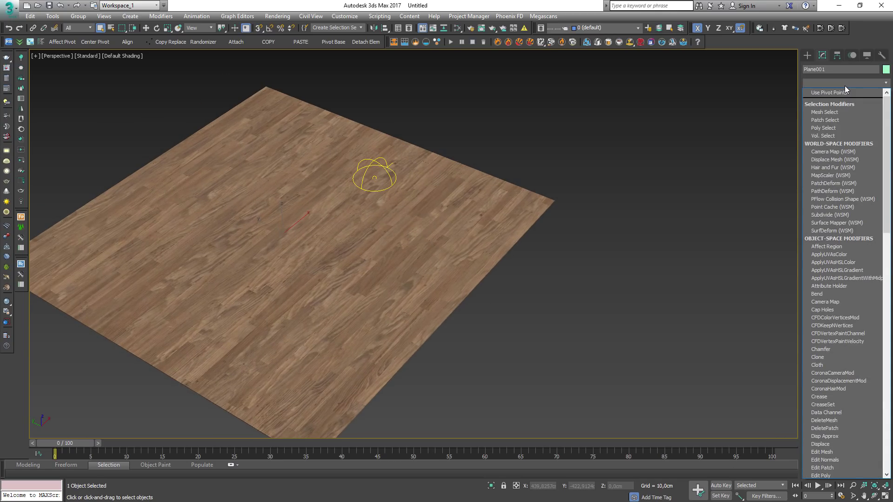
{"action": "scroll", "coordinate": [845, 85], "scroll_direction": "down", "scroll_amount": 20}
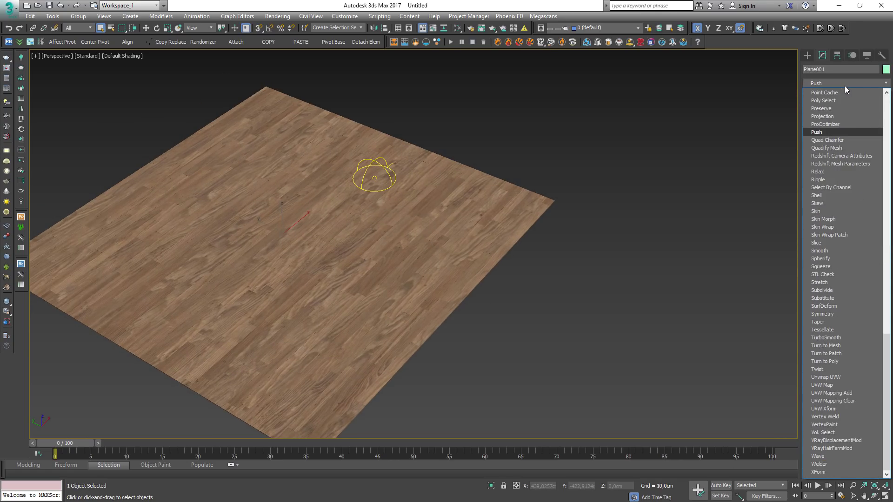
{"action": "left_click", "coordinate": [829, 132]}
{"action": "scroll", "coordinate": [608, 211], "scroll_direction": "up", "scroll_amount": 10}
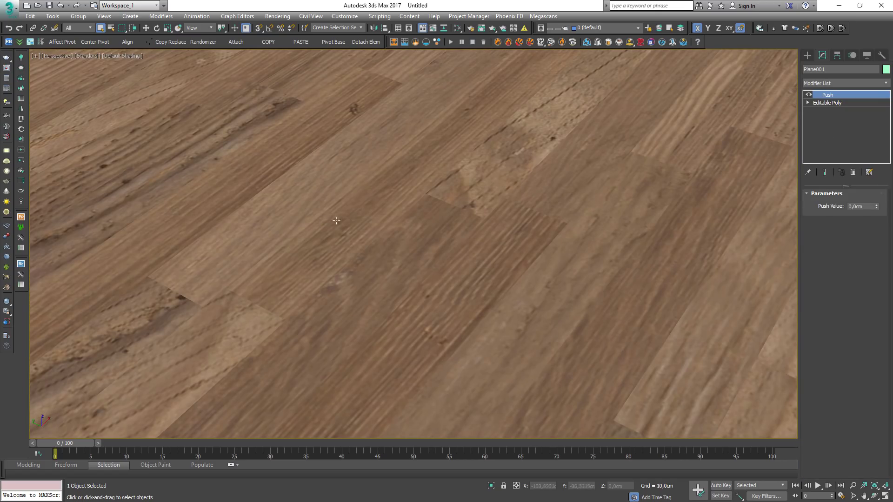
{"action": "left_click_drag", "start_coordinate": [876, 211], "coordinate": [869, 232]}
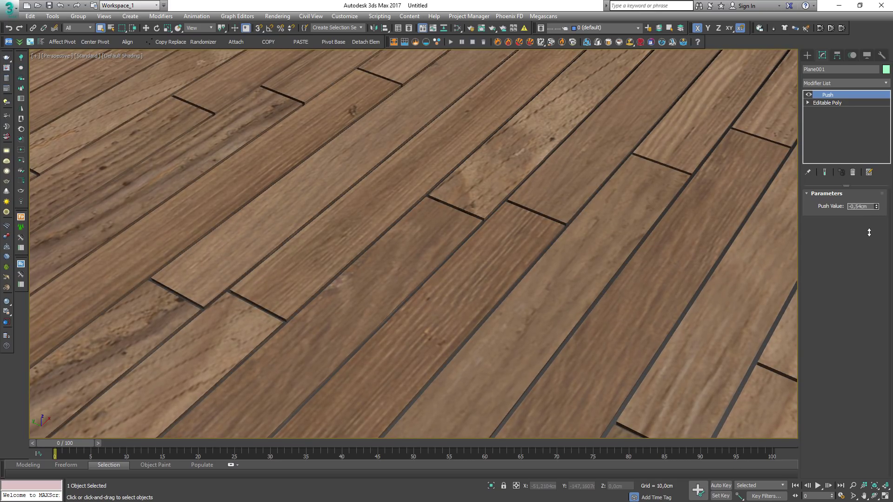
Step: Reduce the Push Value to -0,09cm and check the thinner gaps between the planks
{"action": "right_click", "coordinate": [869, 233]}
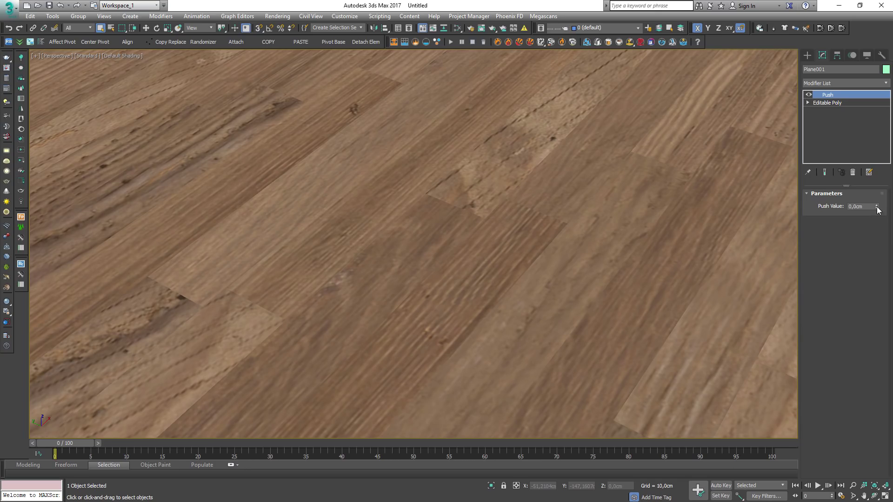
{"action": "left_click_drag", "start_coordinate": [877, 208], "coordinate": [878, 213]}
{"action": "scroll", "coordinate": [348, 246], "scroll_direction": "down", "scroll_amount": 8}
{"action": "middle_click_drag", "start_coordinate": [286, 191], "coordinate": [271, 233], "text": "alt"}
{"action": "scroll", "coordinate": [272, 233], "scroll_direction": "up", "scroll_amount": 3}
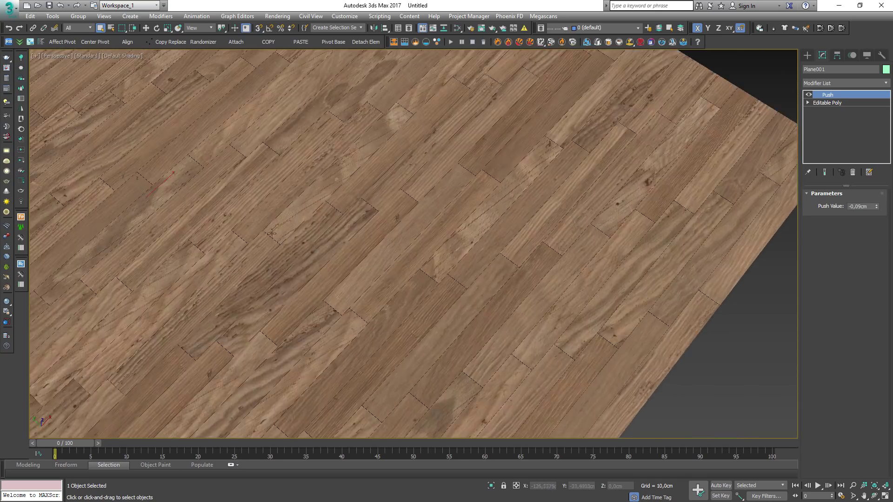
{"action": "scroll", "coordinate": [271, 234], "scroll_direction": "up", "scroll_amount": 10}
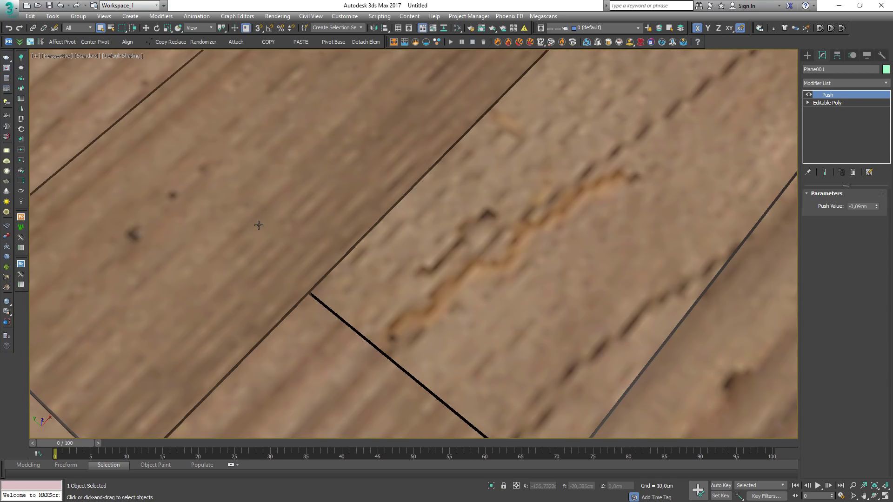
{"action": "scroll", "coordinate": [258, 225], "scroll_direction": "down", "scroll_amount": 8}
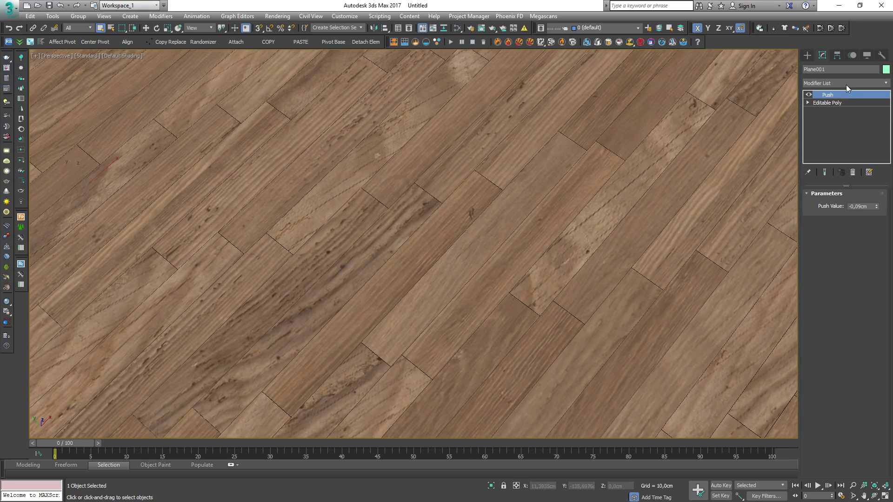
Step: Add a Chamfer modifier above Push on the floor and turn on edged faces
{"action": "left_click", "coordinate": [846, 83]}
{"action": "type", "text": "ch"}
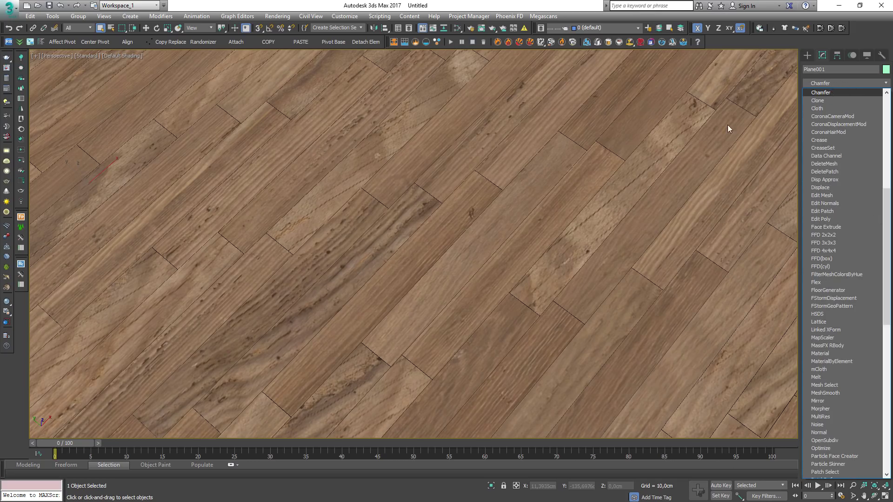
{"action": "key", "text": "Return"}
{"action": "scroll", "coordinate": [596, 172], "scroll_direction": "up", "scroll_amount": 5}
{"action": "scroll", "coordinate": [535, 172], "scroll_direction": "up", "scroll_amount": 3}
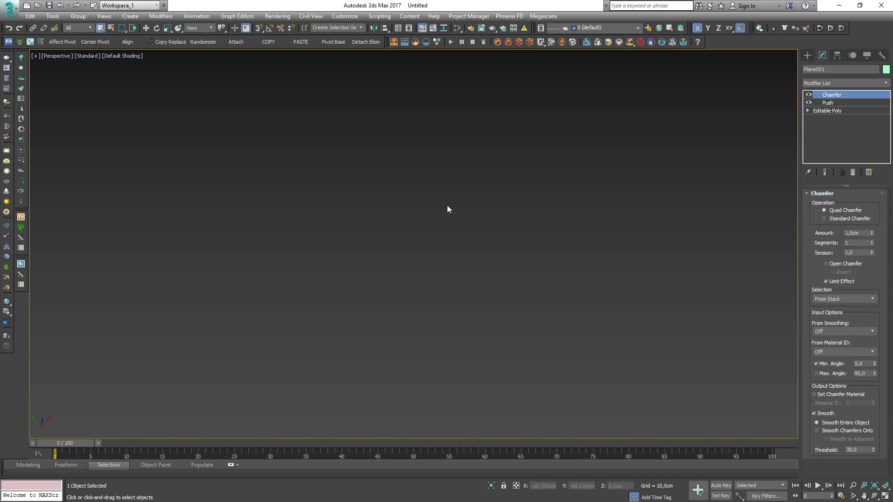
{"action": "scroll", "coordinate": [358, 231], "scroll_direction": "down", "scroll_amount": 3}
{"action": "scroll", "coordinate": [355, 256], "scroll_direction": "up", "scroll_amount": 2}
{"action": "key", "text": "F4"}
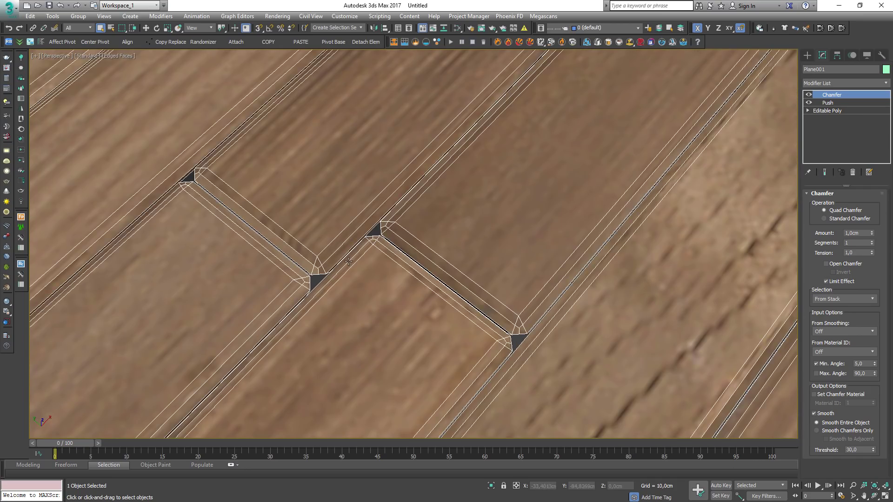
Step: Inspect the chamfered plank corners and set the Chamfer Amount to 0,2cm
{"action": "key", "text": "F4"}
{"action": "key", "text": "F4"}
{"action": "scroll", "coordinate": [358, 258], "scroll_direction": "down", "scroll_amount": 2}
{"action": "scroll", "coordinate": [364, 258], "scroll_direction": "up", "scroll_amount": 5}
{"action": "scroll", "coordinate": [364, 257], "scroll_direction": "down", "scroll_amount": 4}
{"action": "middle_click_drag", "start_coordinate": [364, 257], "coordinate": [357, 276], "text": "alt"}
{"action": "scroll", "coordinate": [370, 322], "scroll_direction": "up", "scroll_amount": 4}
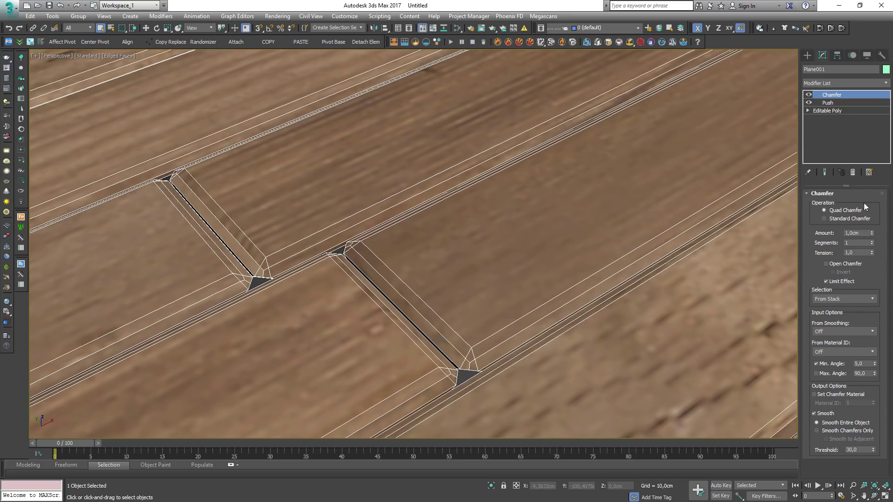
{"action": "double_click", "coordinate": [865, 231]}
{"action": "type", "text": "0,2"}
{"action": "key", "text": "Return"}
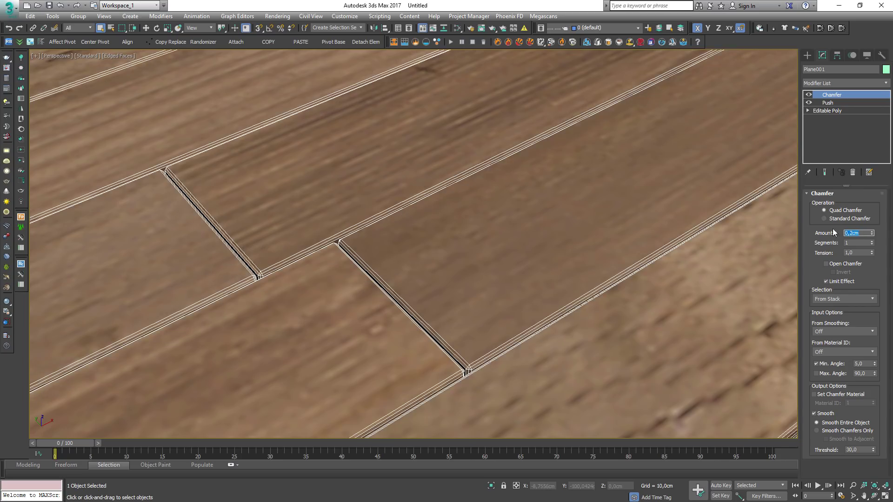
Step: Set the Chamfer to 2 segments with a Tension of 0,5
{"action": "left_click", "coordinate": [872, 241]}
{"action": "left_click_drag", "start_coordinate": [859, 253], "coordinate": [817, 254]}
{"action": "type", "text": "0,5"}
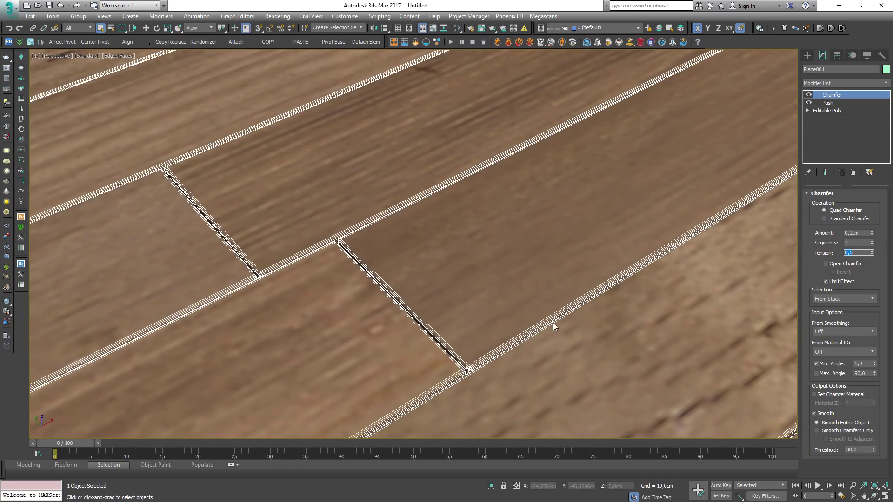
Step: Deselect the floor, turn off edged faces and examine the chamfered plank edges up close and from farther away
{"action": "scroll", "coordinate": [553, 323], "scroll_direction": "down", "scroll_amount": 10}
{"action": "middle_click_drag", "start_coordinate": [553, 323], "coordinate": [483, 277]}
{"action": "left_click", "coordinate": [490, 280]}
{"action": "scroll", "coordinate": [442, 240], "scroll_direction": "up", "scroll_amount": 10}
{"action": "scroll", "coordinate": [449, 341], "scroll_direction": "down", "scroll_amount": 7}
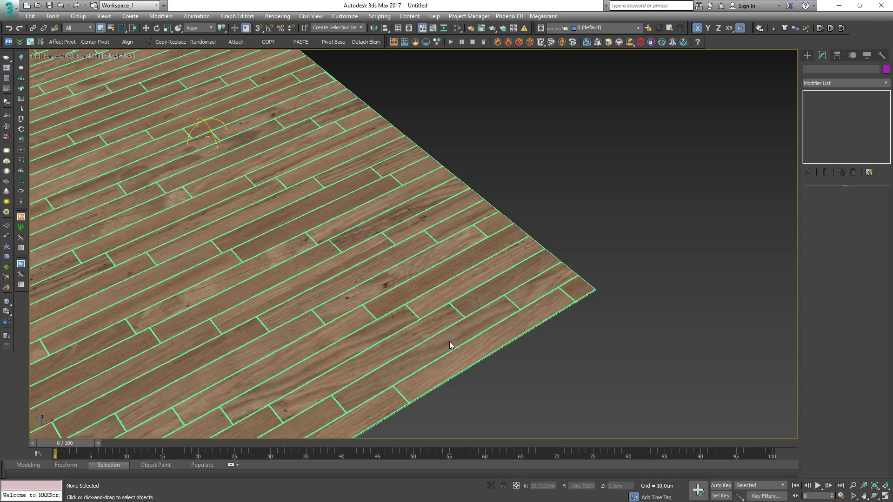
{"action": "scroll", "coordinate": [449, 341], "scroll_direction": "up", "scroll_amount": 8}
{"action": "key", "text": "F4"}
{"action": "scroll", "coordinate": [449, 339], "scroll_direction": "down", "scroll_amount": 8}
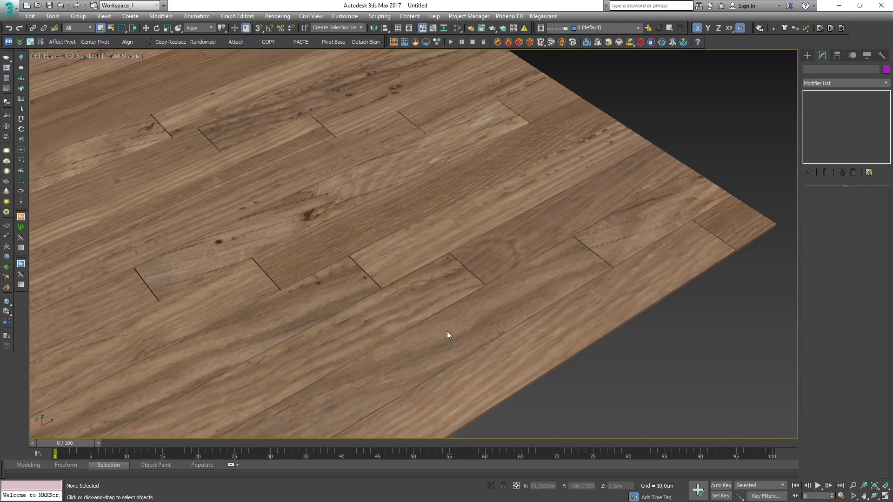
{"action": "scroll", "coordinate": [309, 291], "scroll_direction": "up", "scroll_amount": 6}
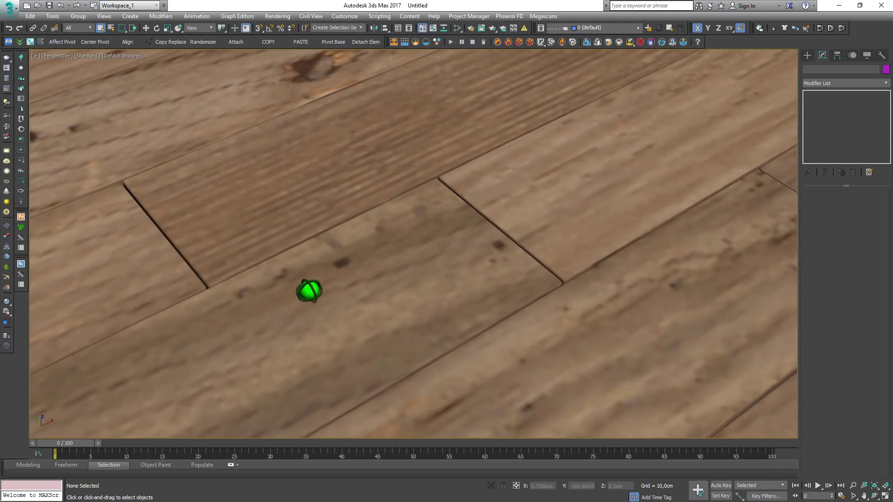
{"action": "scroll", "coordinate": [309, 291], "scroll_direction": "up", "scroll_amount": 1}
{"action": "scroll", "coordinate": [309, 291], "scroll_direction": "down", "scroll_amount": 6}
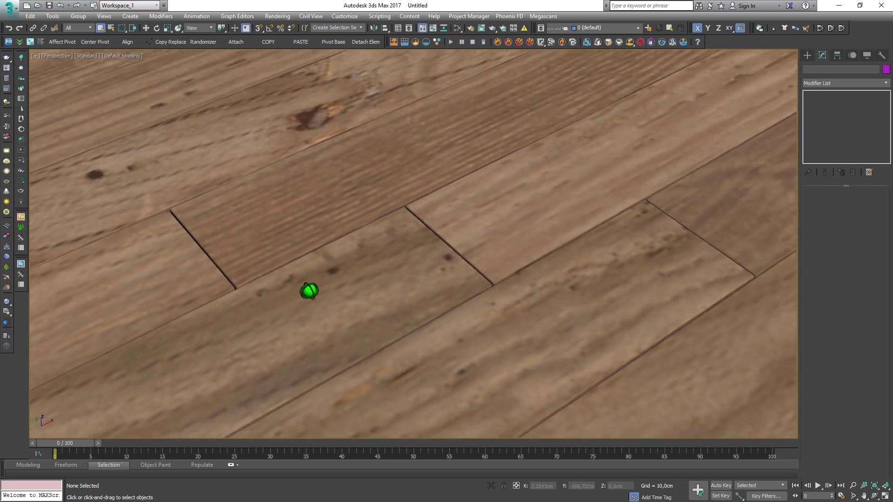
{"action": "scroll", "coordinate": [309, 291], "scroll_direction": "down", "scroll_amount": 7}
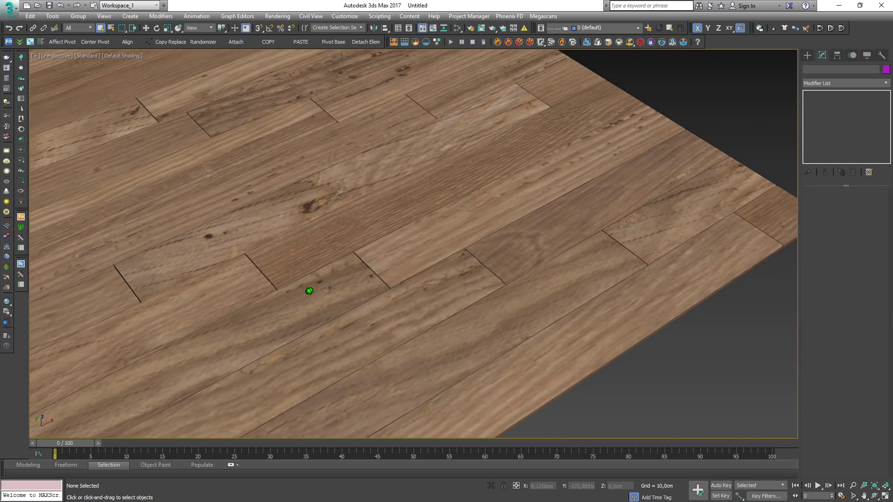
Step: Set the floor's Chamfer smoothing to Smooth Chamfers Only with Smooth to Adjacent enabled, and compare it with smoothing switched off
{"action": "left_click", "coordinate": [332, 264]}
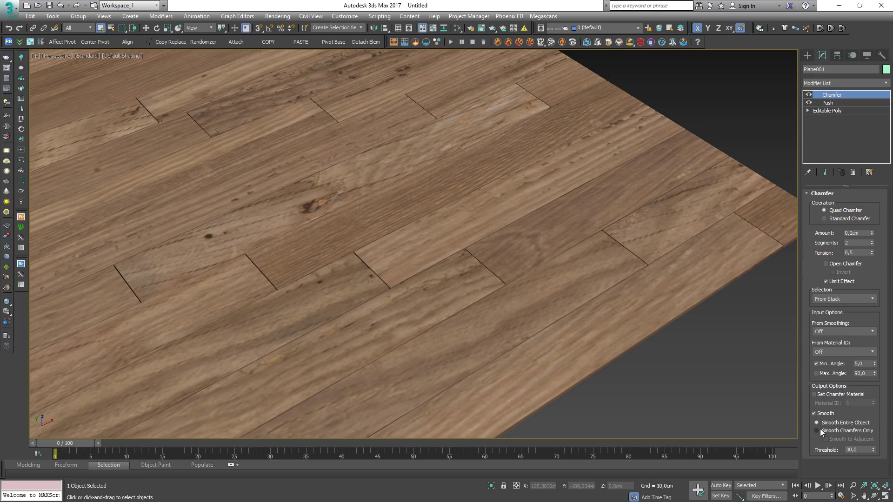
{"action": "left_click", "coordinate": [817, 431]}
{"action": "scroll", "coordinate": [386, 287], "scroll_direction": "up", "scroll_amount": 10}
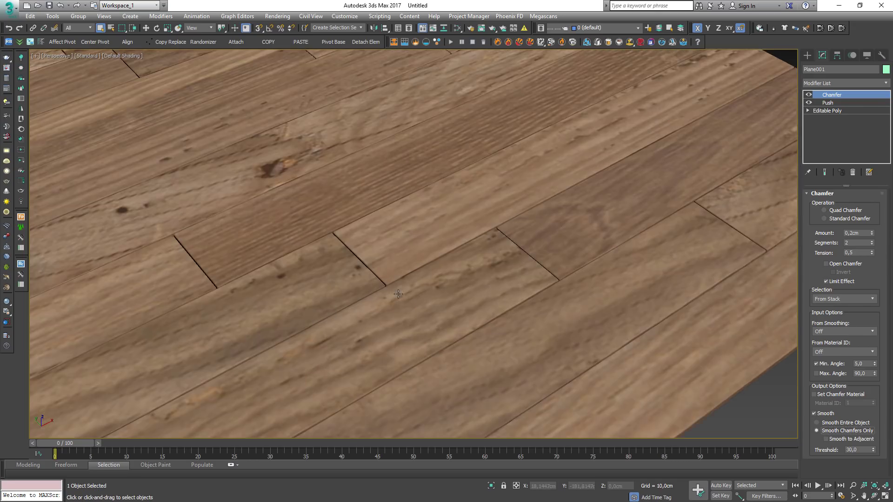
{"action": "scroll", "coordinate": [374, 291], "scroll_direction": "up", "scroll_amount": 3}
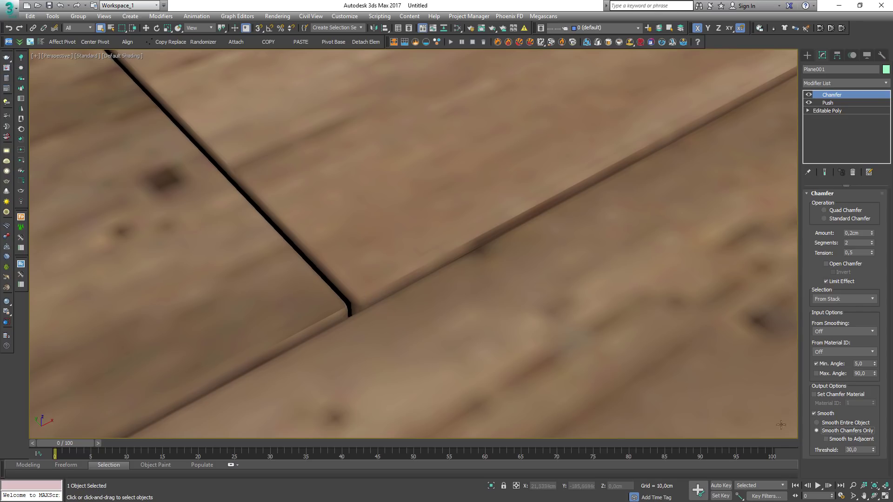
{"action": "left_click", "coordinate": [836, 440]}
{"action": "left_click", "coordinate": [824, 414]}
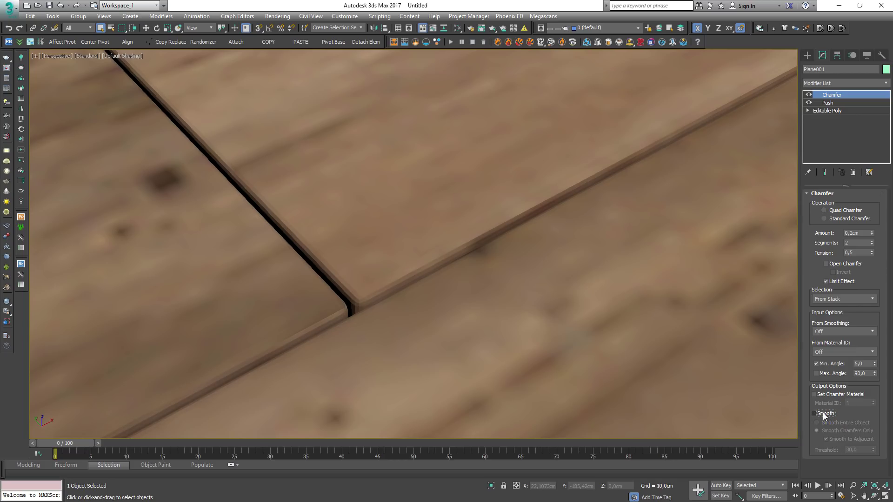
{"action": "left_click", "coordinate": [824, 414]}
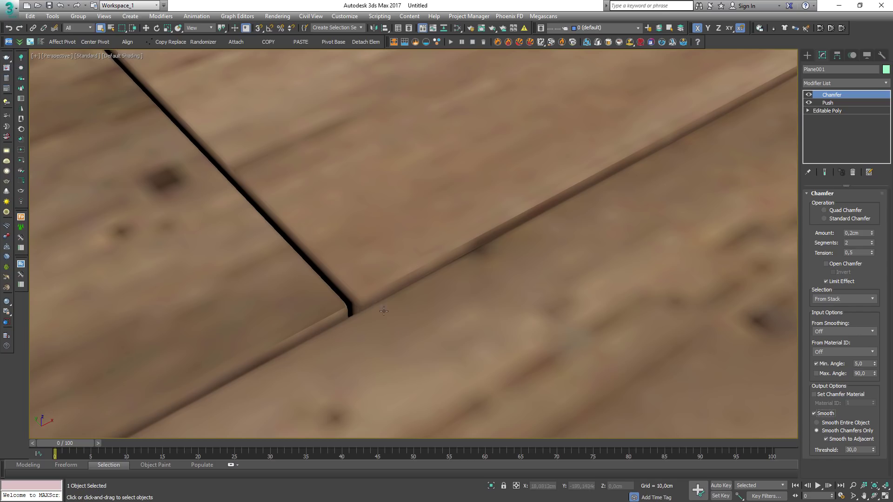
Step: Move the V-Ray dome light along the floor toward its outer edge
{"action": "scroll", "coordinate": [341, 308], "scroll_direction": "down", "scroll_amount": 3}
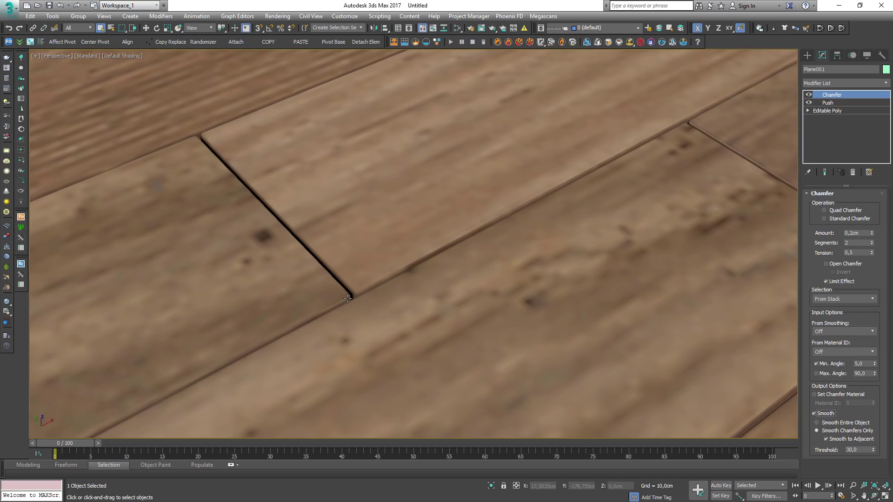
{"action": "scroll", "coordinate": [401, 310], "scroll_direction": "down", "scroll_amount": 14}
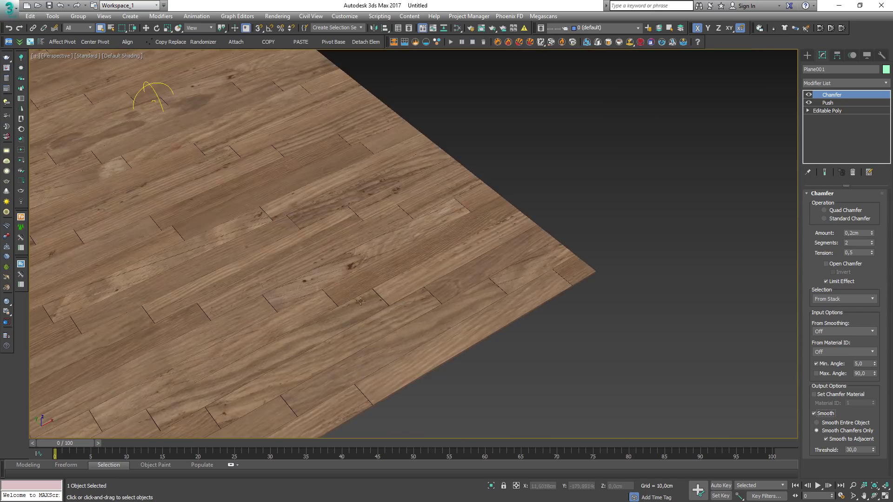
{"action": "middle_click_drag", "start_coordinate": [284, 290], "coordinate": [428, 257]}
{"action": "left_click", "coordinate": [659, 169]}
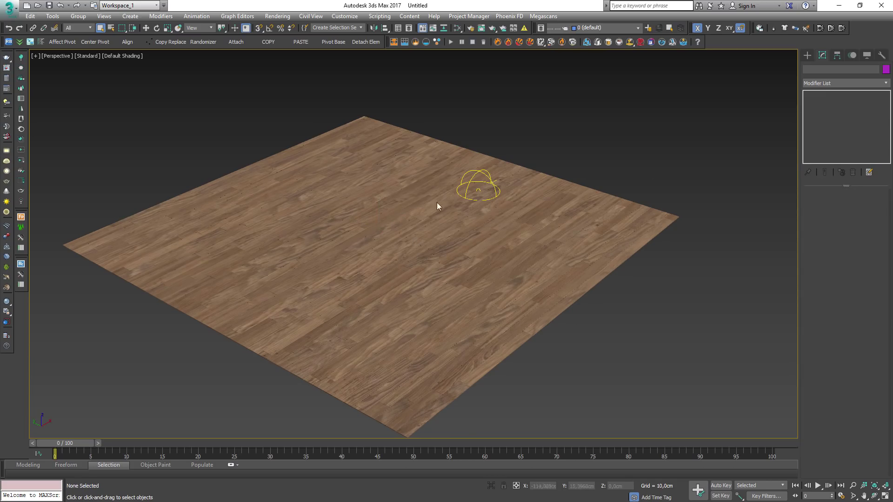
{"action": "left_click", "coordinate": [481, 176]}
{"action": "middle_click_drag", "start_coordinate": [519, 212], "coordinate": [488, 258], "text": "alt"}
{"action": "key", "text": "w"}
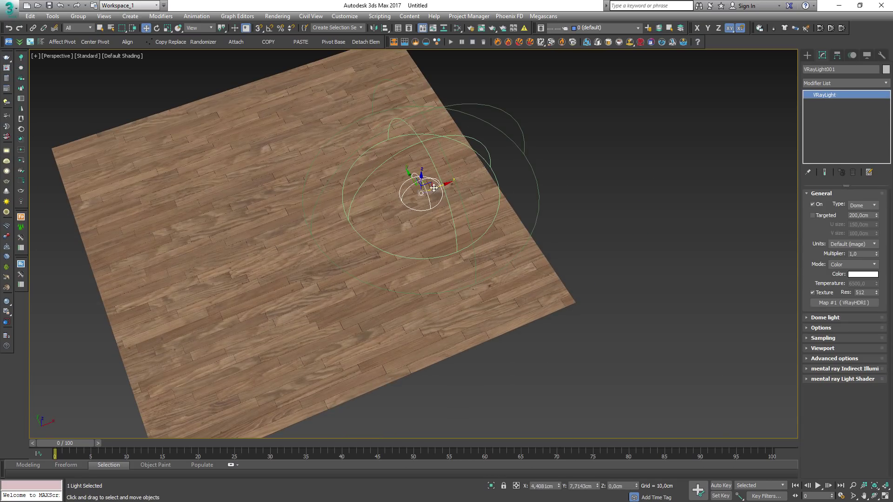
{"action": "left_click_drag", "start_coordinate": [427, 184], "coordinate": [582, 199]}
{"action": "middle_click_drag", "start_coordinate": [582, 199], "coordinate": [434, 273], "text": "alt"}
Step: Open the floor material in the Slate Material Editor and set the Reflect color of Material #25 to pure white
{"action": "key", "text": "ctrl+d"}
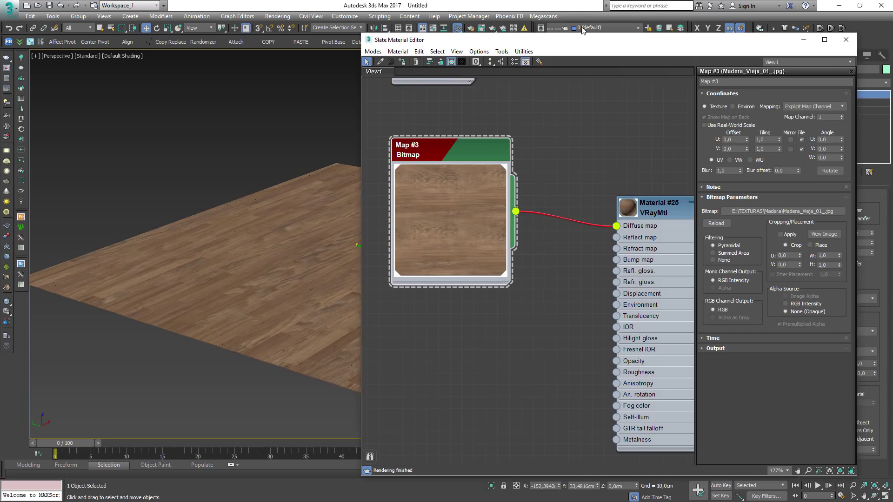
{"action": "left_click_drag", "start_coordinate": [590, 44], "coordinate": [239, 44]}
{"action": "middle_click_drag", "start_coordinate": [207, 220], "coordinate": [175, 211]}
{"action": "left_click_drag", "start_coordinate": [70, 164], "coordinate": [83, 201]}
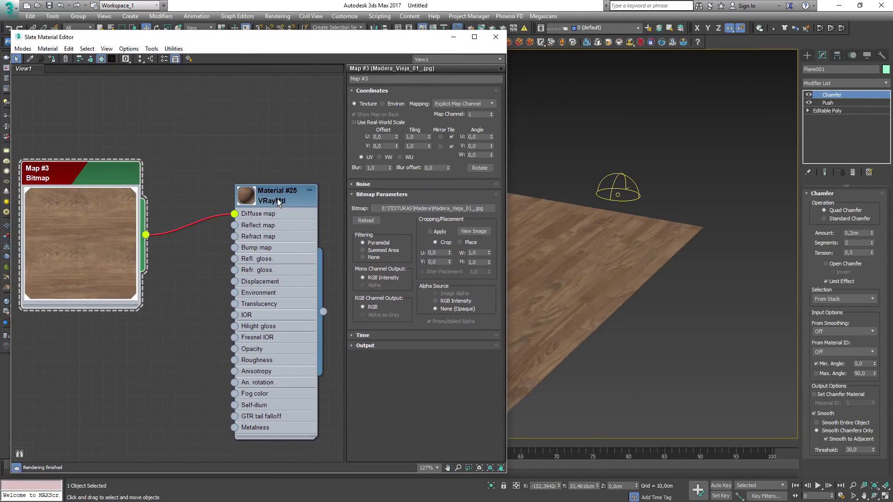
{"action": "double_click", "coordinate": [276, 199]}
{"action": "left_click", "coordinate": [402, 129]}
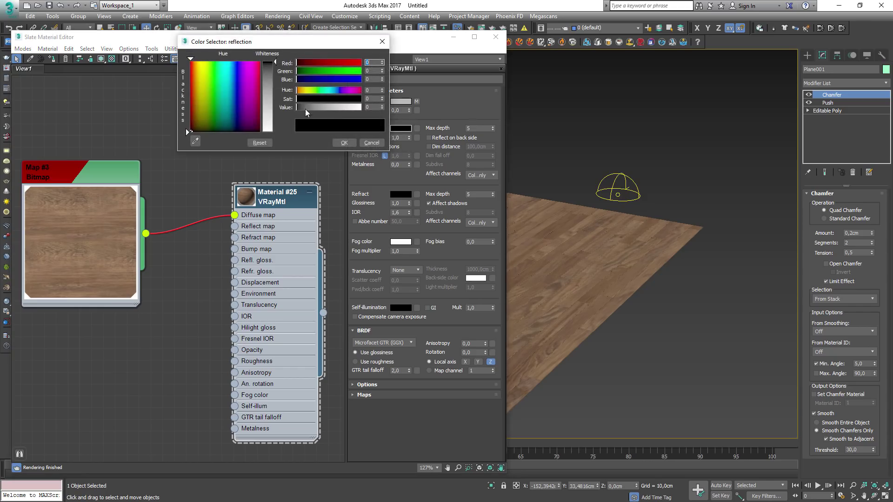
{"action": "left_click_drag", "start_coordinate": [273, 64], "coordinate": [274, 139]}
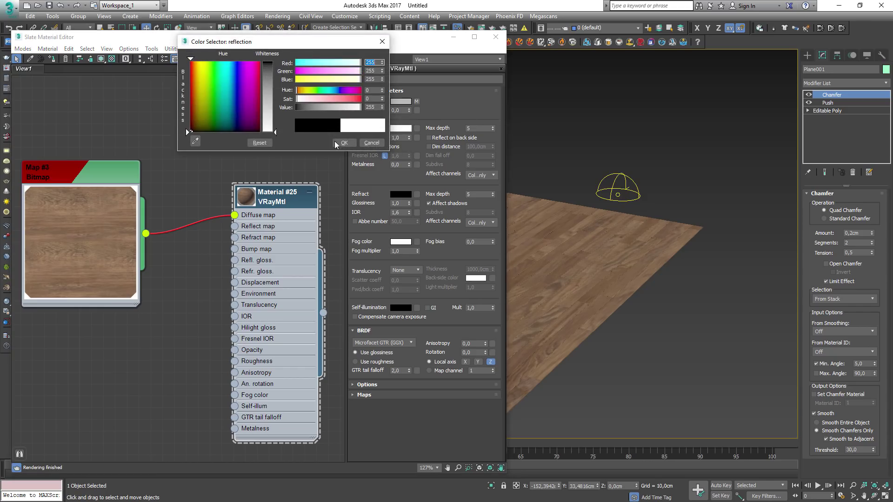
{"action": "left_click", "coordinate": [342, 143]}
Step: Enlarge the preview of Material #25 and rearrange its node and the diffuse bitmap node to make room below
{"action": "left_click", "coordinate": [251, 198]}
{"action": "left_click_drag", "start_coordinate": [271, 201], "coordinate": [284, 153]}
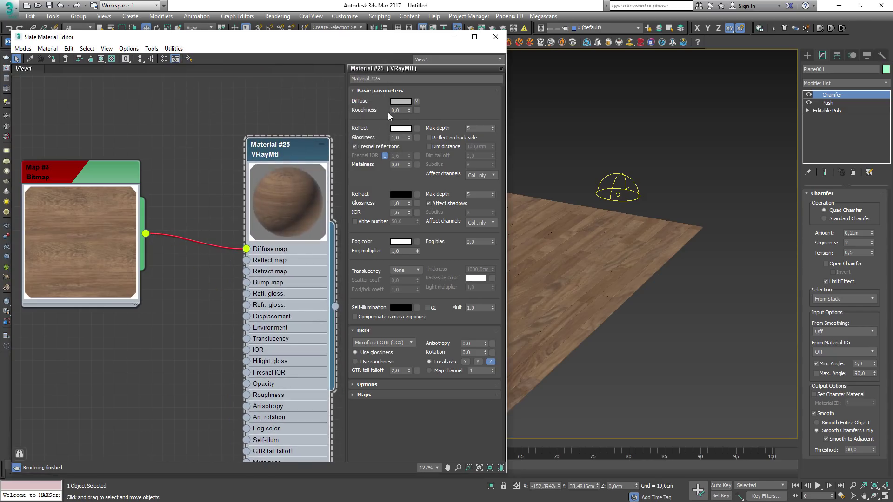
{"action": "scroll", "coordinate": [155, 280], "scroll_direction": "down", "scroll_amount": 1}
{"action": "middle_click_drag", "start_coordinate": [155, 280], "coordinate": [183, 229]}
{"action": "left_click_drag", "start_coordinate": [136, 208], "coordinate": [136, 177]}
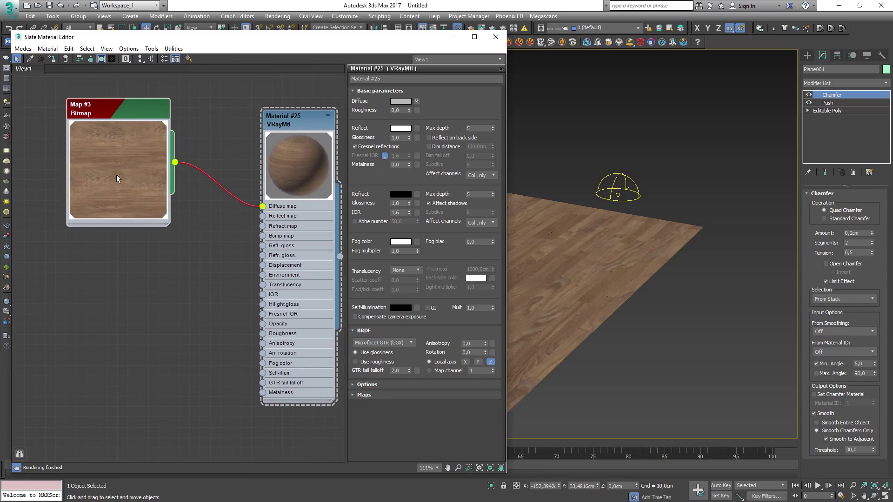
Step: Add the Madera_Vieja_01_Normalized.jpg bitmap below the diffuse map, enlarge its preview and connect it to Refl. gloss. of Material #25
{"action": "left_click_drag", "start_coordinate": [0, 335], "coordinate": [104, 257]}
{"action": "double_click", "coordinate": [118, 306]}
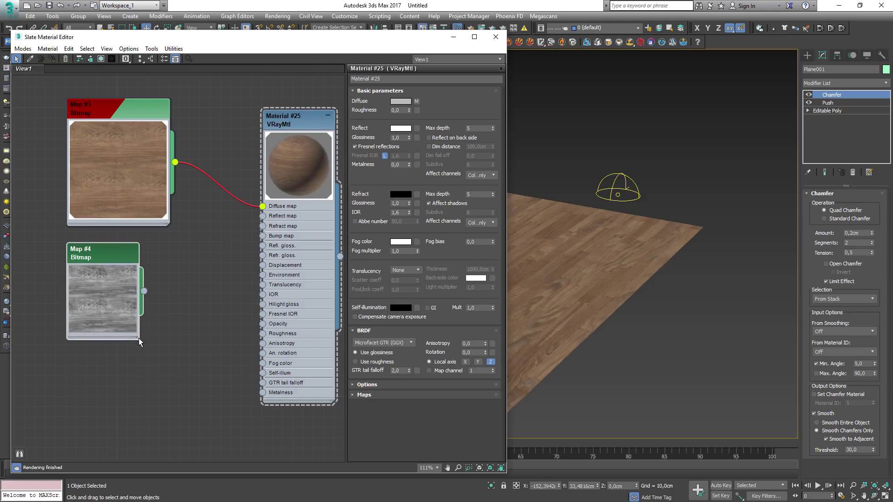
{"action": "double_click", "coordinate": [139, 339]}
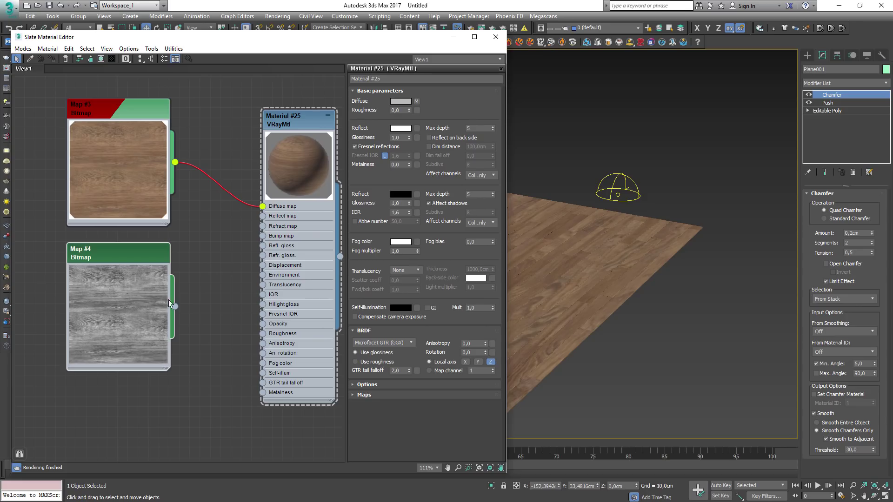
{"action": "scroll", "coordinate": [169, 302], "scroll_direction": "up", "scroll_amount": 1}
{"action": "left_click_drag", "start_coordinate": [174, 307], "coordinate": [270, 240]}
{"action": "middle_click_drag", "start_coordinate": [237, 286], "coordinate": [199, 306]}
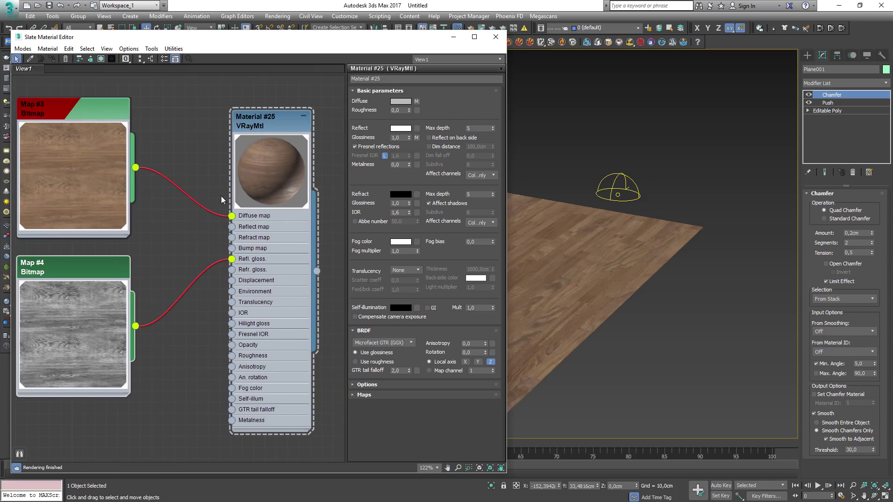
Step: Enable the output color map of the Madera_Vieja_01_Normalized.jpg bitmap and raise its curve's start point to about 0,348
{"action": "left_click", "coordinate": [62, 268]}
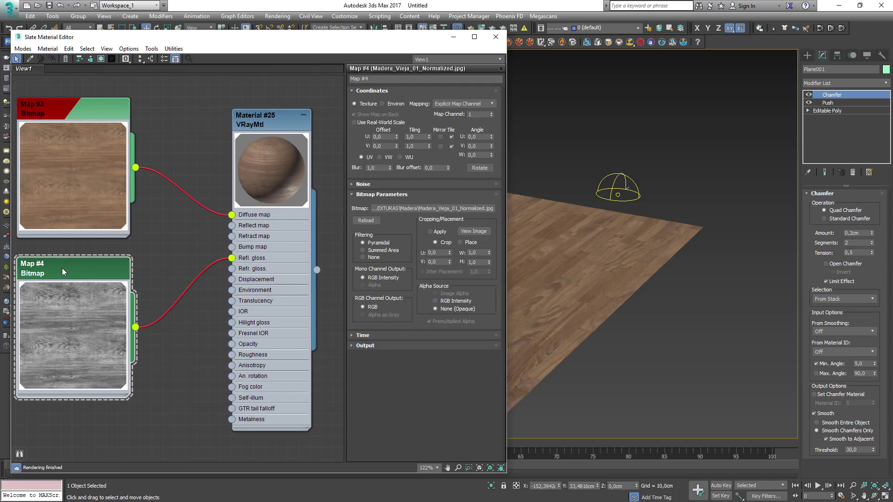
{"action": "left_click", "coordinate": [359, 346]}
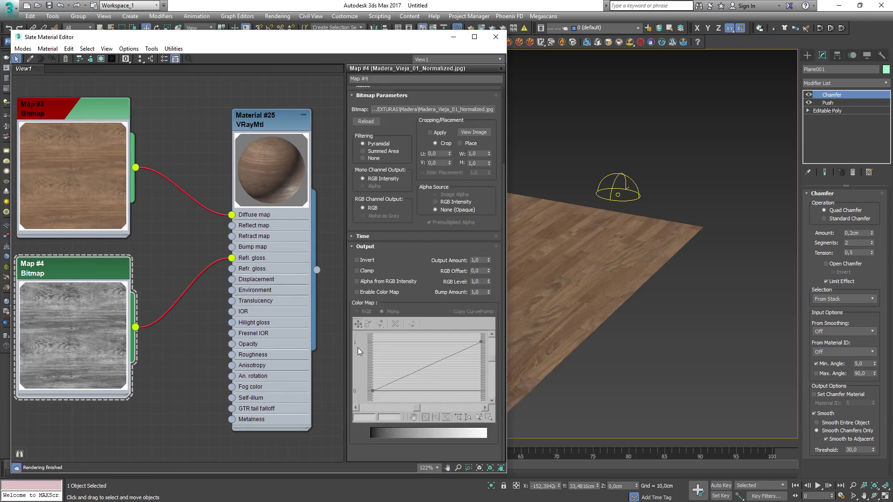
{"action": "left_click", "coordinate": [366, 293]}
{"action": "left_click_drag", "start_coordinate": [372, 390], "coordinate": [372, 372]}
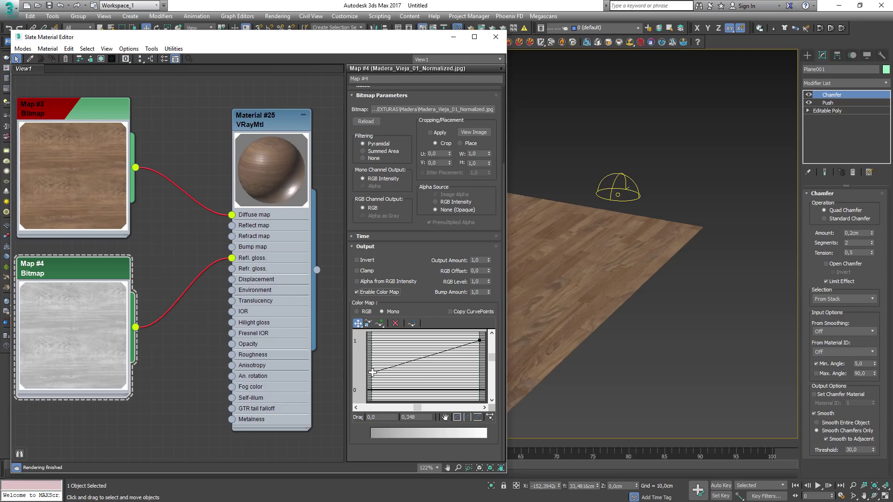
Step: Set the refraction IOR of Material #25 to 1,47
{"action": "double_click", "coordinate": [278, 121]}
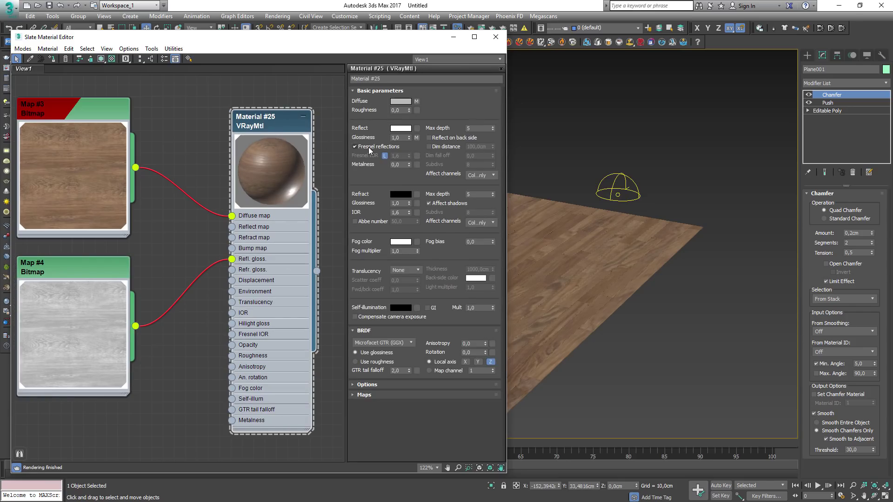
{"action": "left_click", "coordinate": [405, 213]}
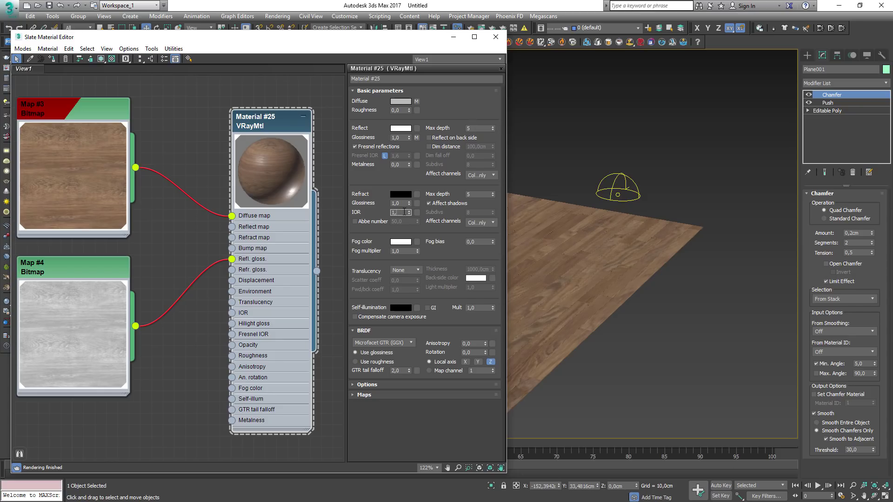
{"action": "key", "text": "Return"}
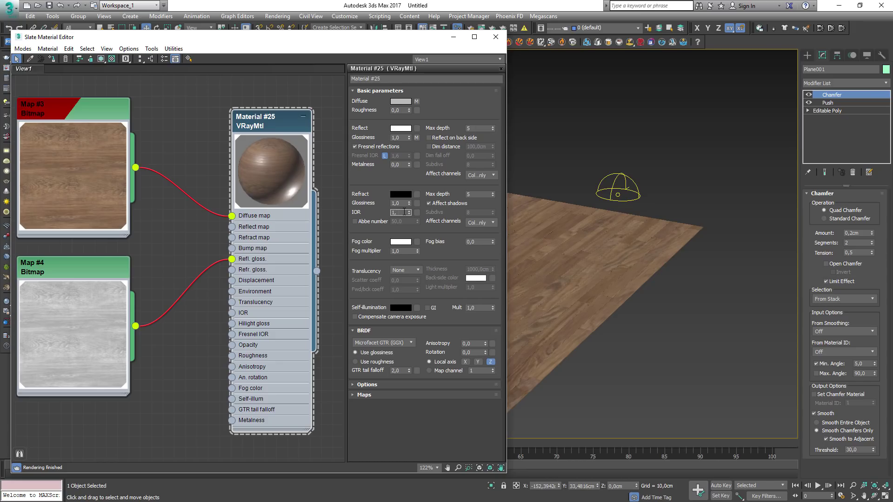
{"action": "double_click", "coordinate": [400, 212]}
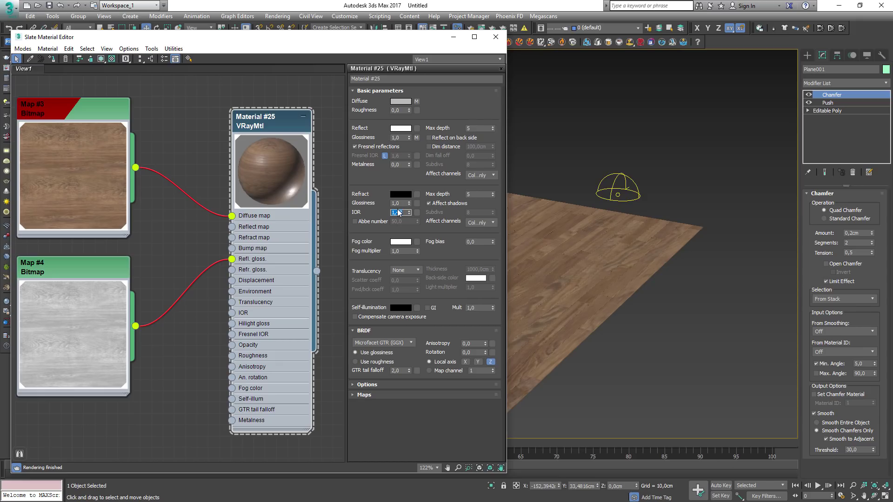
Step: Move the diffuse and glossiness bitmap nodes apart to make room between them
{"action": "left_click_drag", "start_coordinate": [88, 321], "coordinate": [86, 378]}
{"action": "left_click_drag", "start_coordinate": [71, 210], "coordinate": [59, 198]}
{"action": "left_click_drag", "start_coordinate": [74, 357], "coordinate": [69, 346]}
{"action": "scroll", "coordinate": [197, 304], "scroll_direction": "down", "scroll_amount": 5}
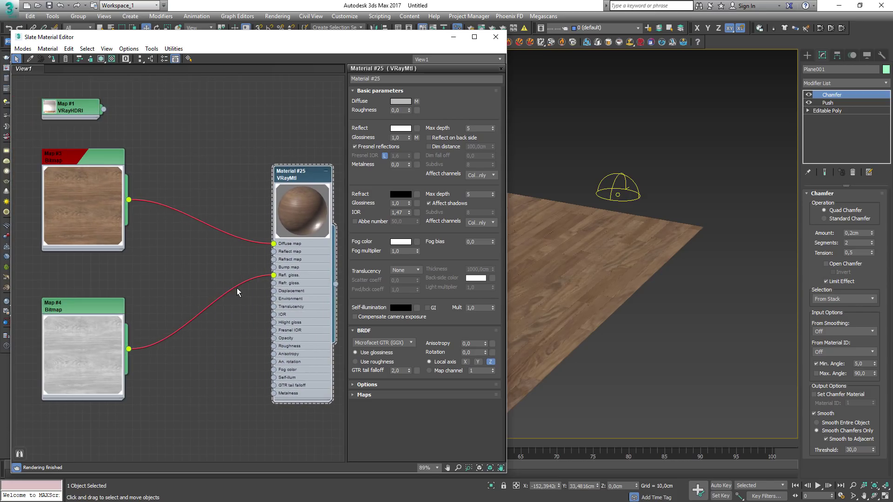
{"action": "scroll", "coordinate": [179, 257], "scroll_direction": "up", "scroll_amount": 2}
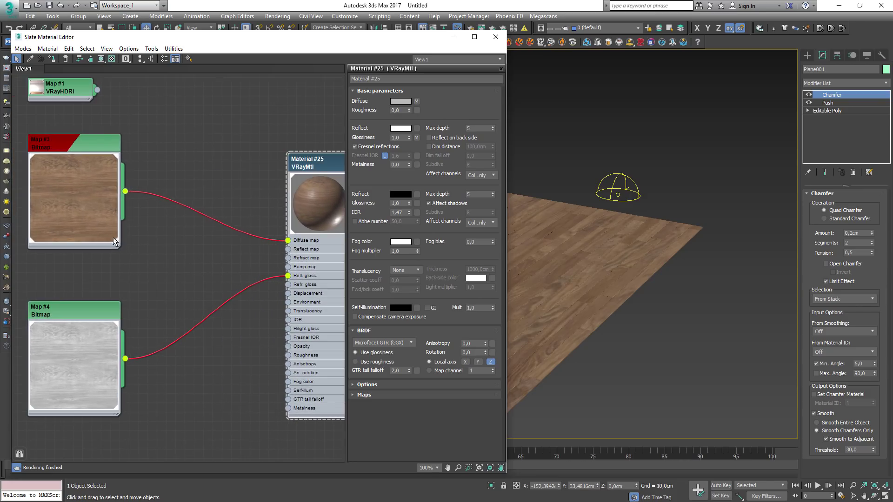
Step: Add a VRayColor2Bump map between the two bitmap nodes and connect the diffuse bitmap to its Map input
{"action": "right_click", "coordinate": [191, 249]}
{"action": "mouse_move", "coordinate": [218, 271]}
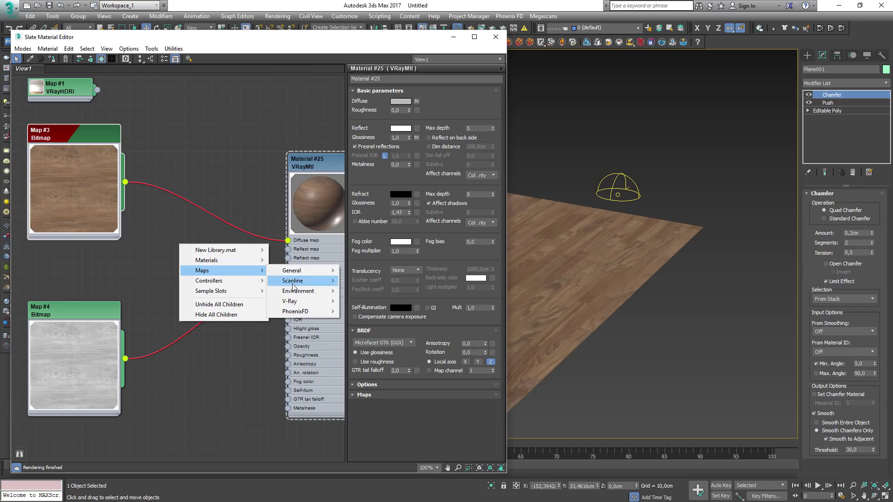
{"action": "mouse_move", "coordinate": [301, 273]}
{"action": "mouse_move", "coordinate": [302, 301]}
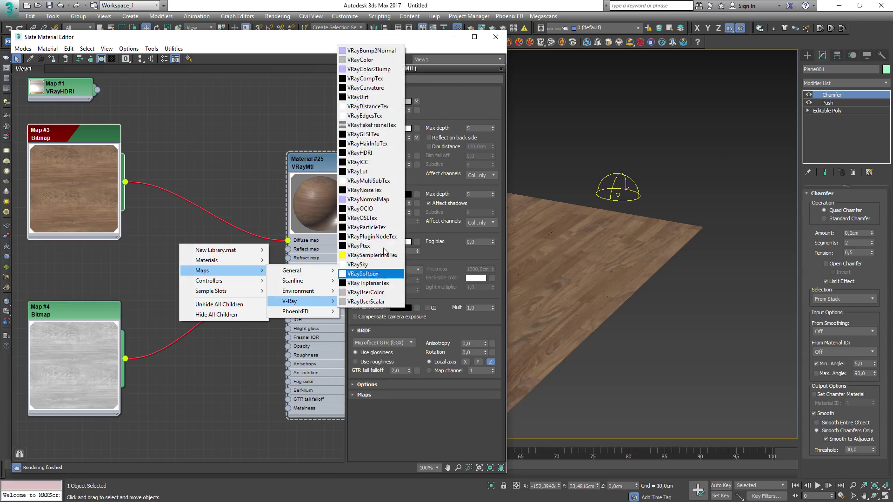
{"action": "left_click", "coordinate": [369, 71]}
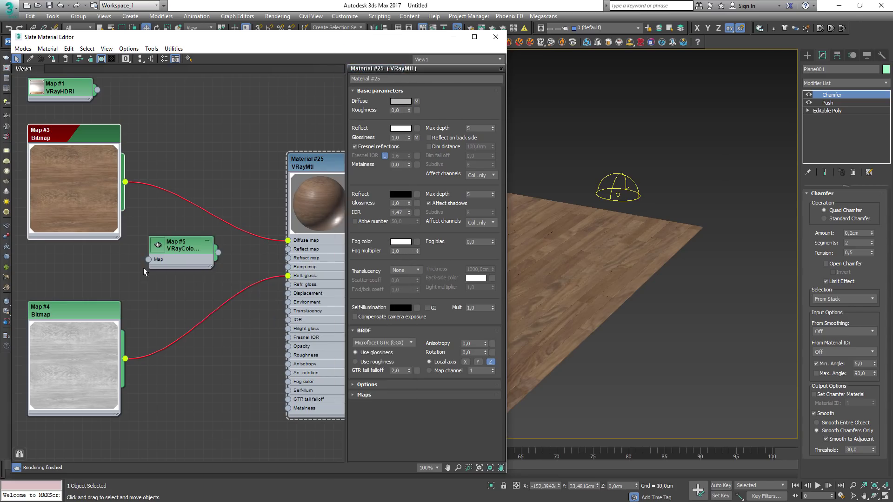
{"action": "scroll", "coordinate": [147, 250], "scroll_direction": "up", "scroll_amount": 1}
{"action": "left_click_drag", "start_coordinate": [123, 175], "coordinate": [152, 260]}
Step: Connect the VRayColor2Bump map to the Bump map input of Material #25 and align its node below the diffuse link
{"action": "middle_click_drag", "start_coordinate": [240, 285], "coordinate": [205, 288]}
{"action": "scroll", "coordinate": [180, 265], "scroll_direction": "up", "scroll_amount": 1}
{"action": "left_click_drag", "start_coordinate": [160, 256], "coordinate": [163, 263]}
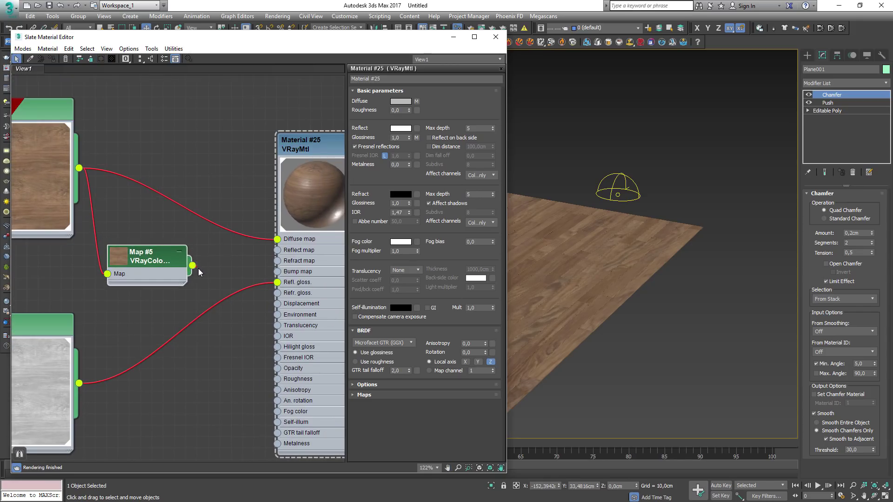
{"action": "left_click_drag", "start_coordinate": [192, 266], "coordinate": [278, 271]}
{"action": "left_click_drag", "start_coordinate": [156, 260], "coordinate": [156, 271]}
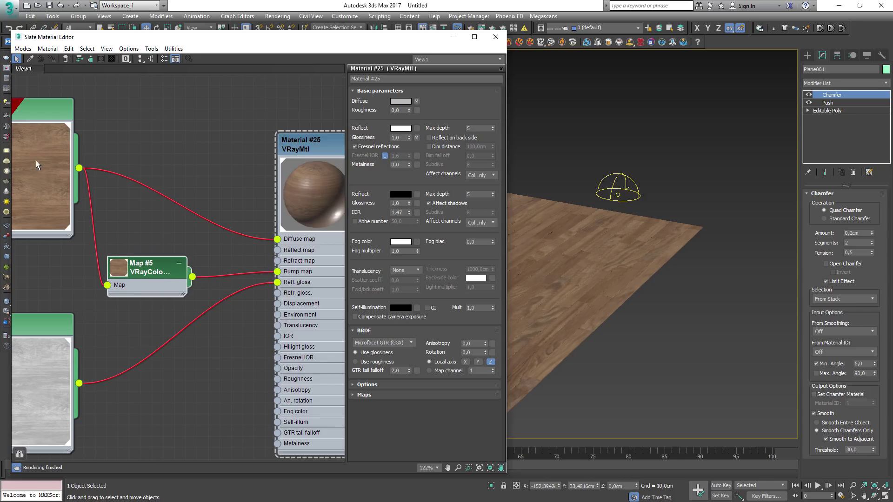
{"action": "middle_click_drag", "start_coordinate": [40, 170], "coordinate": [154, 175]}
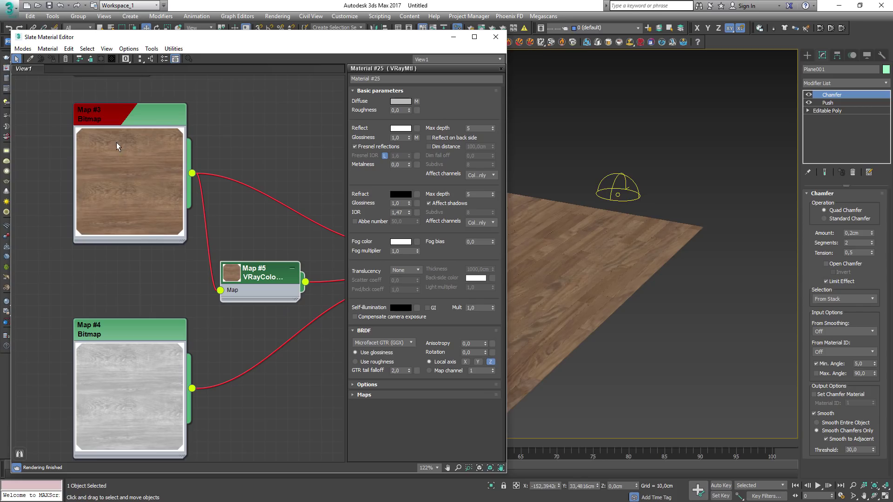
{"action": "middle_click_drag", "start_coordinate": [202, 228], "coordinate": [45, 217]}
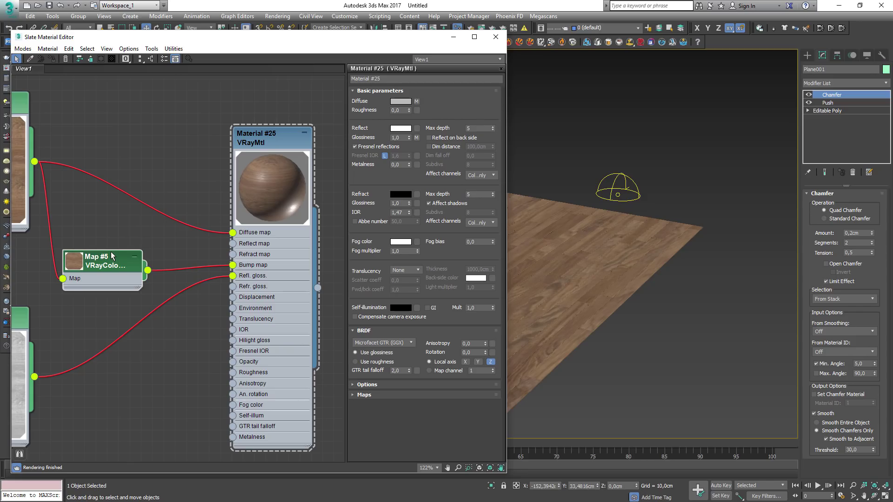
{"action": "left_click_drag", "start_coordinate": [106, 266], "coordinate": [106, 266]}
{"action": "middle_click_drag", "start_coordinate": [106, 267], "coordinate": [216, 256]}
{"action": "left_click_drag", "start_coordinate": [105, 180], "coordinate": [60, 180]}
{"action": "mouse_move", "coordinate": [196, 223]}
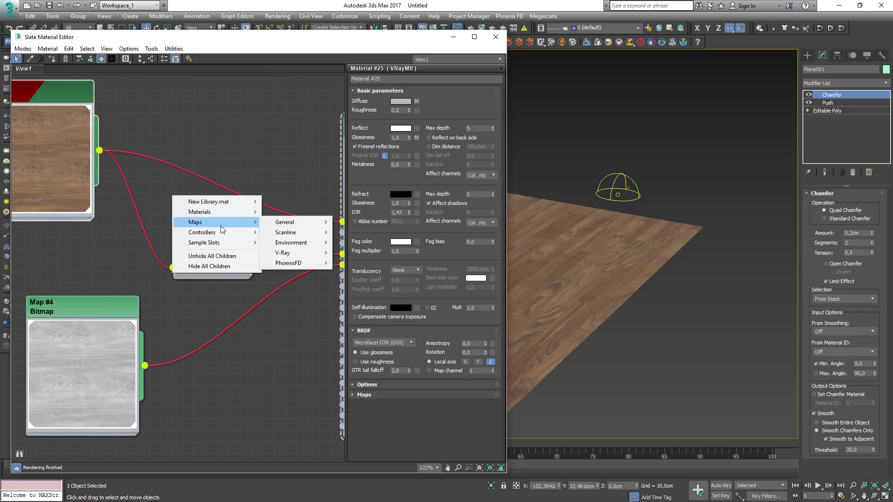
{"action": "mouse_move", "coordinate": [285, 223]}
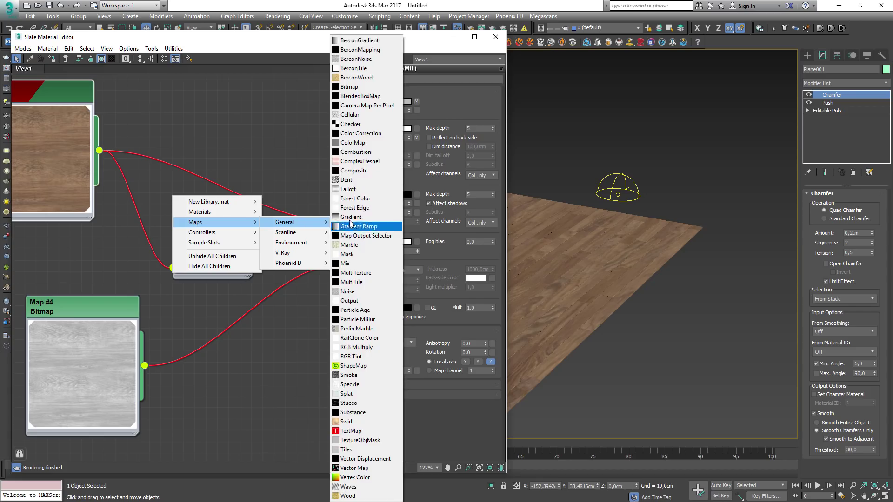
{"action": "left_click", "coordinate": [361, 133]}
{"action": "left_click_drag", "start_coordinate": [188, 195], "coordinate": [259, 127]}
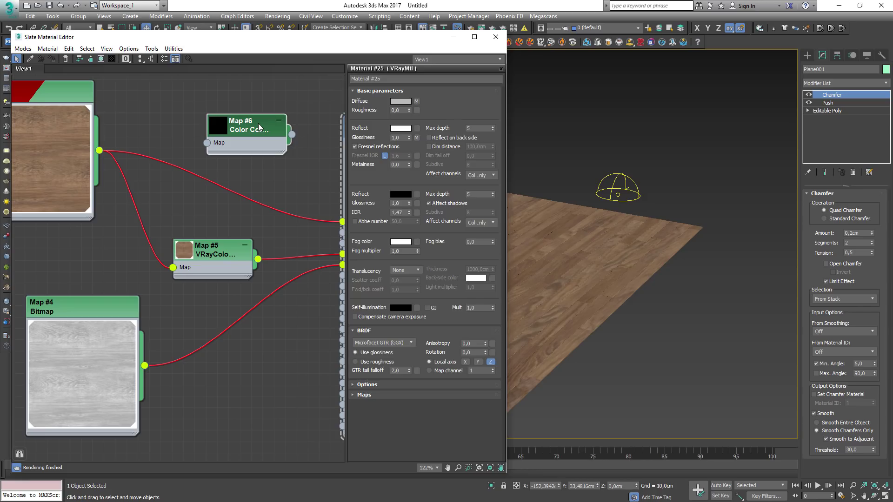
{"action": "double_click", "coordinate": [259, 127]}
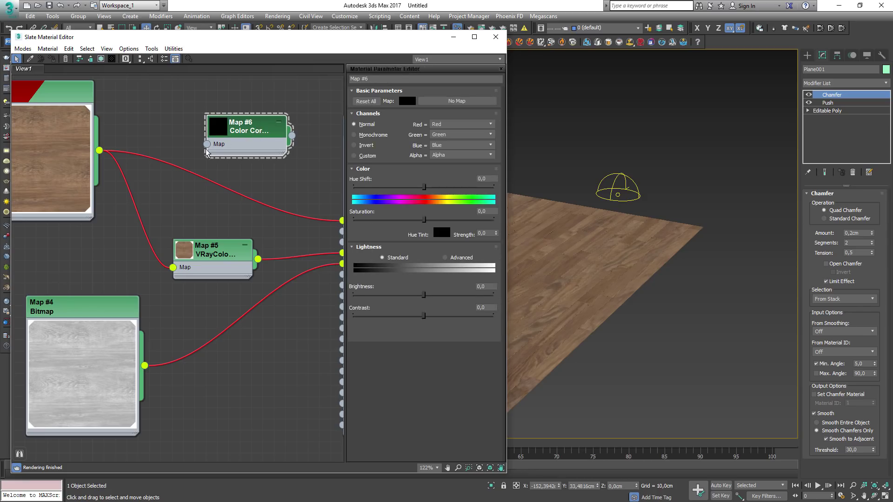
{"action": "key", "text": "Delete"}
Step: Adjust the positions of the VRayColor2Bump node and the diffuse bitmap node to tidy the graph
{"action": "left_click_drag", "start_coordinate": [205, 259], "coordinate": [204, 247]}
{"action": "middle_click_drag", "start_coordinate": [225, 283], "coordinate": [178, 290]}
{"action": "scroll", "coordinate": [188, 280], "scroll_direction": "down", "scroll_amount": 2}
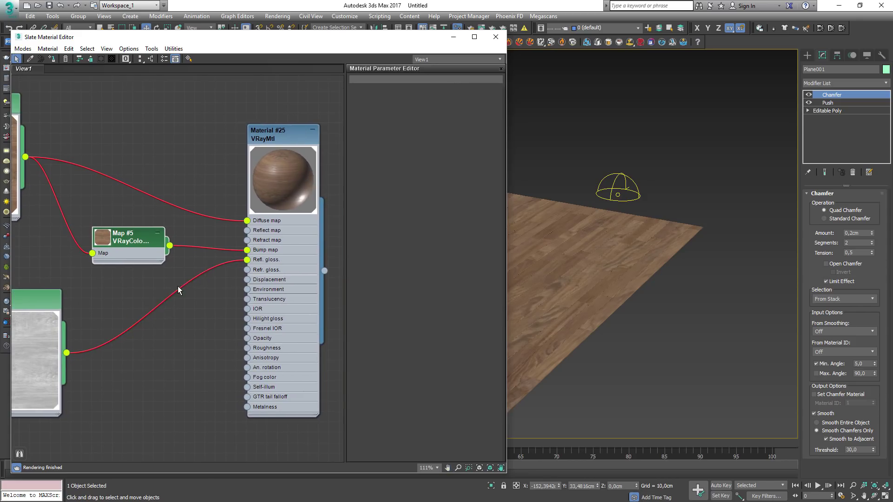
{"action": "left_click_drag", "start_coordinate": [130, 236], "coordinate": [130, 246]}
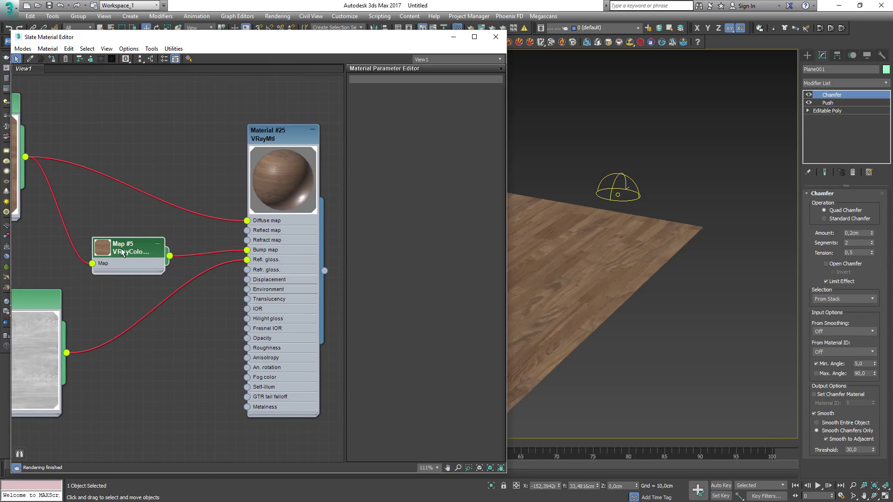
{"action": "middle_click_drag", "start_coordinate": [136, 246], "coordinate": [221, 248]}
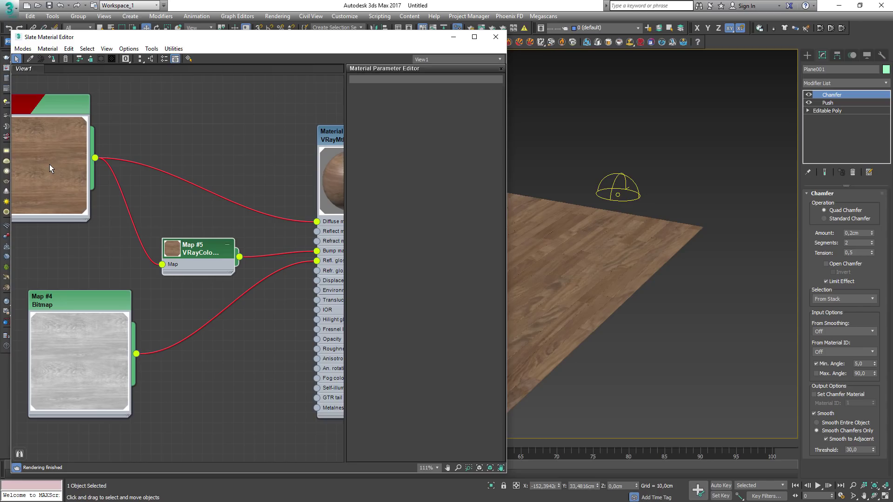
{"action": "middle_click_drag", "start_coordinate": [54, 152], "coordinate": [106, 157]}
{"action": "left_click_drag", "start_coordinate": [82, 123], "coordinate": [91, 122]}
{"action": "middle_click_drag", "start_coordinate": [215, 278], "coordinate": [92, 247]}
{"action": "left_click_drag", "start_coordinate": [130, 223], "coordinate": [130, 223]}
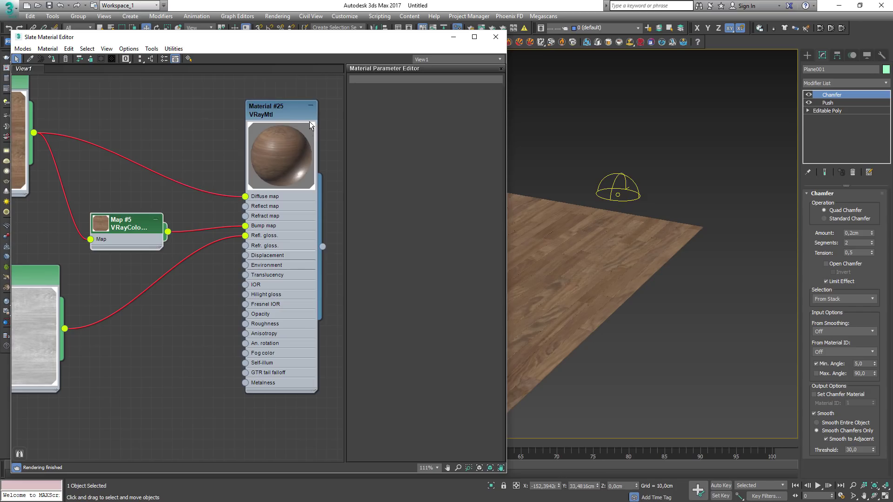
Step: Set the Bump amount in the maps of Material #25 to 5
{"action": "double_click", "coordinate": [287, 109]}
{"action": "left_click", "coordinate": [364, 395]}
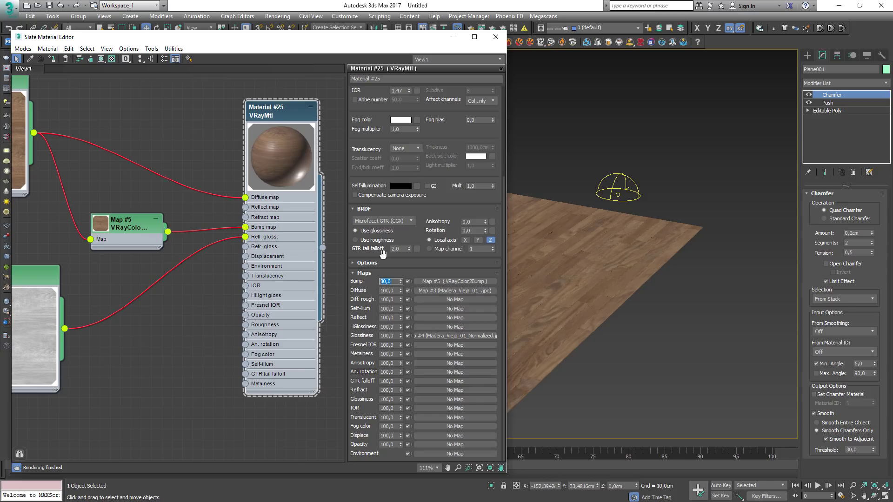
{"action": "left_click", "coordinate": [598, 225]}
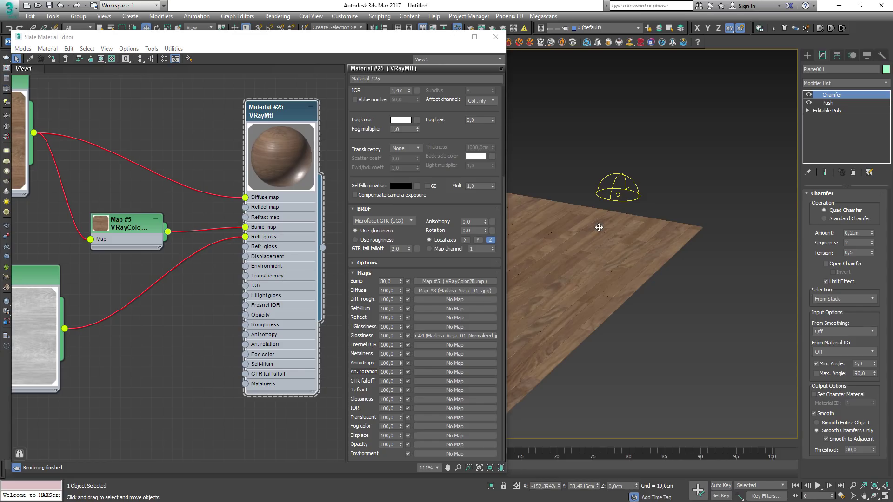
{"action": "left_click", "coordinate": [392, 281]}
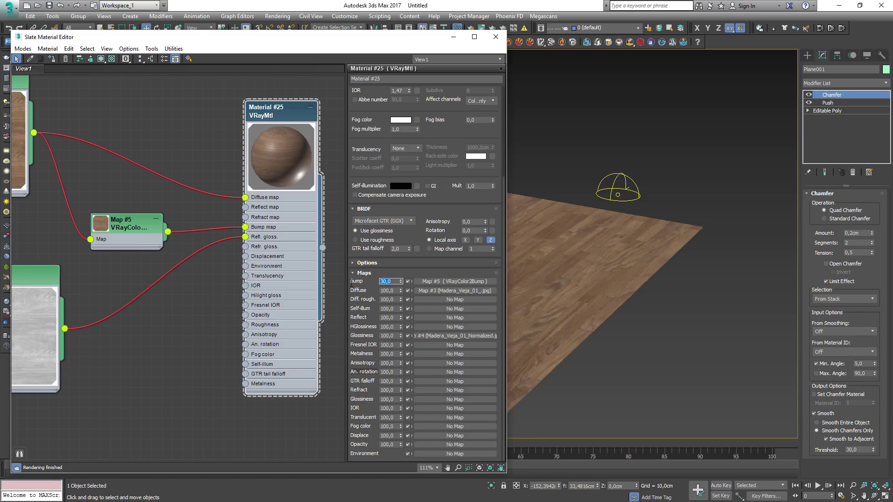
{"action": "type", "text": "5"}
{"action": "key", "text": "Return"}
Step: Render the floor and enable the frame buffer's Exposure correction with Highlight Burn at 0,09
{"action": "left_click_drag", "start_coordinate": [275, 38], "coordinate": [305, 30]}
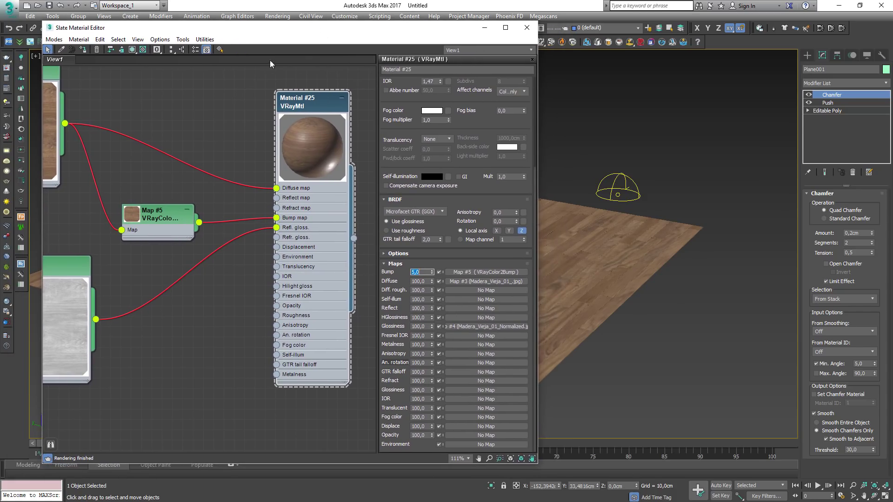
{"action": "key", "text": "shift+q"}
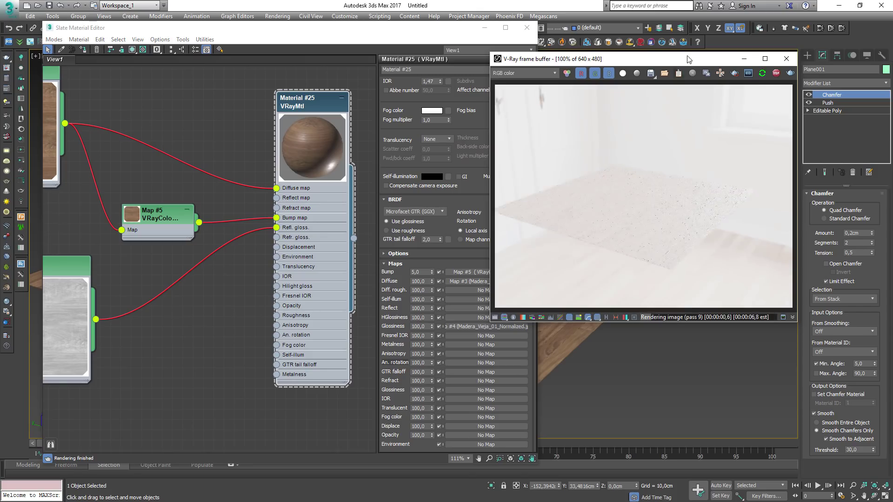
{"action": "left_click_drag", "start_coordinate": [689, 58], "coordinate": [550, 40]}
{"action": "left_click", "coordinate": [355, 300]}
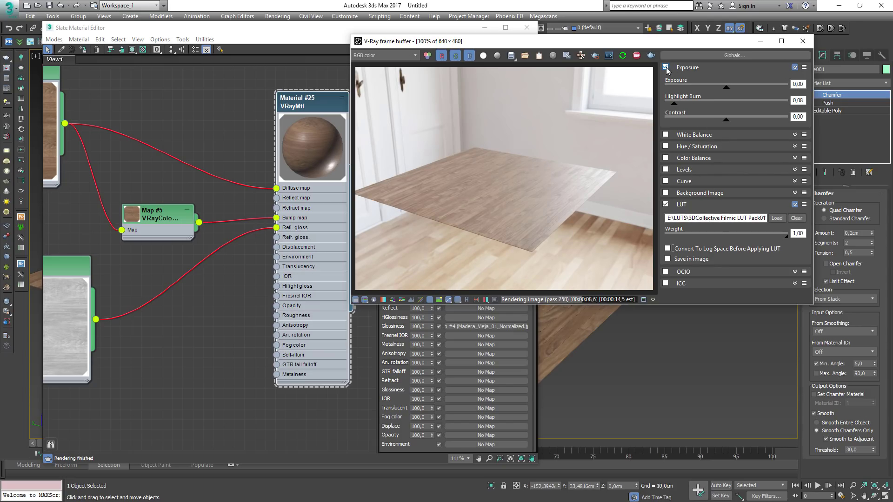
{"action": "mouse_move", "coordinate": [675, 105]}
{"action": "left_mouse_down"}
{"action": "mouse_move", "coordinate": [728, 110]}
{"action": "mouse_move", "coordinate": [677, 105]}
{"action": "left_mouse_up"}
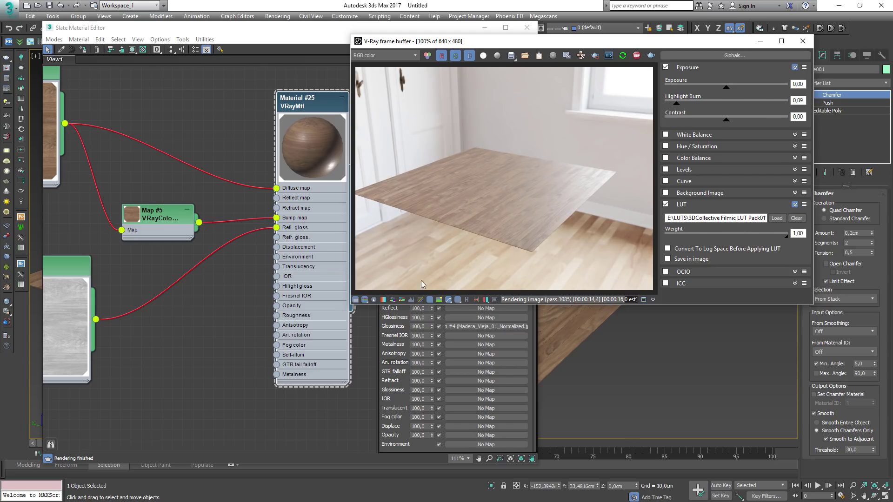
{"action": "left_click", "coordinate": [356, 301]}
Step: Lower the Exposure correction of the 700 x 525 render to -0,40 and hide the color corrections
{"action": "left_click_drag", "start_coordinate": [570, 44], "coordinate": [793, 30]}
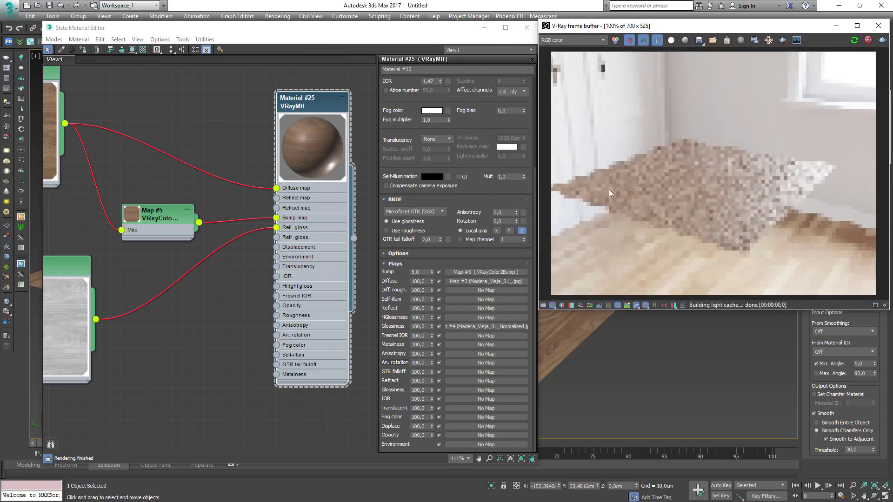
{"action": "left_click_drag", "start_coordinate": [725, 32], "coordinate": [511, 59]}
{"action": "left_click", "coordinate": [335, 331]}
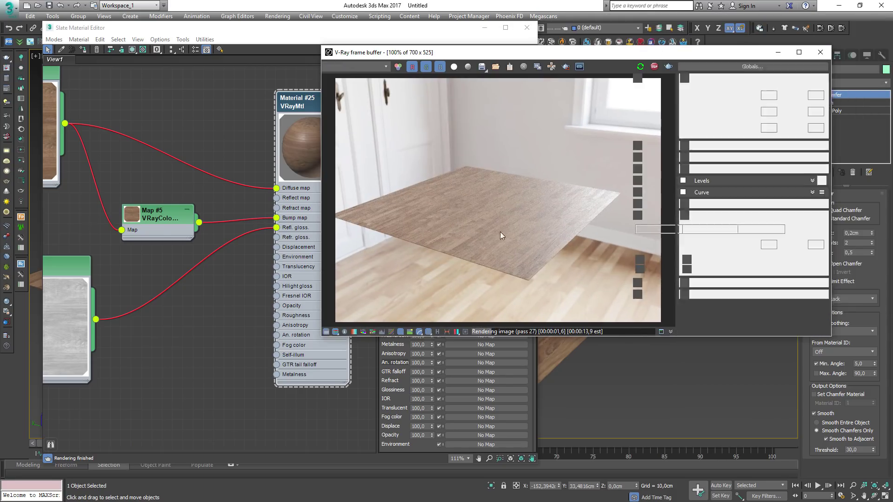
{"action": "left_click_drag", "start_coordinate": [744, 99], "coordinate": [739, 99]}
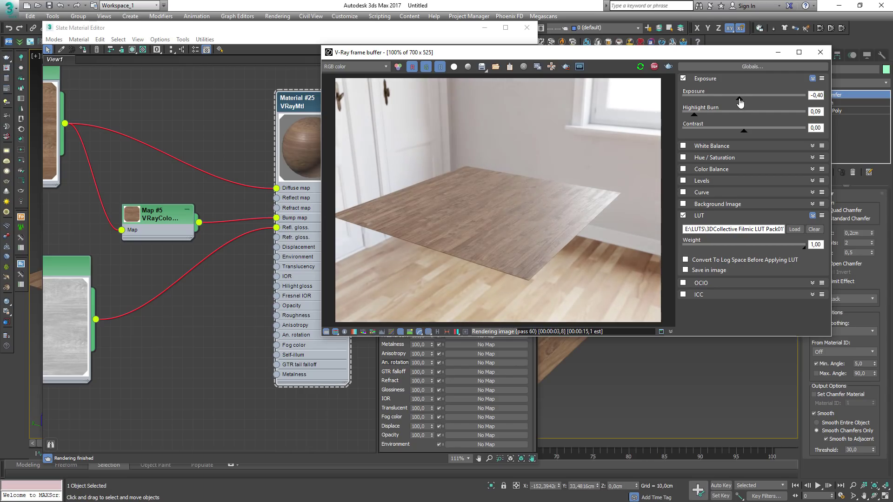
{"action": "left_click", "coordinate": [327, 333]}
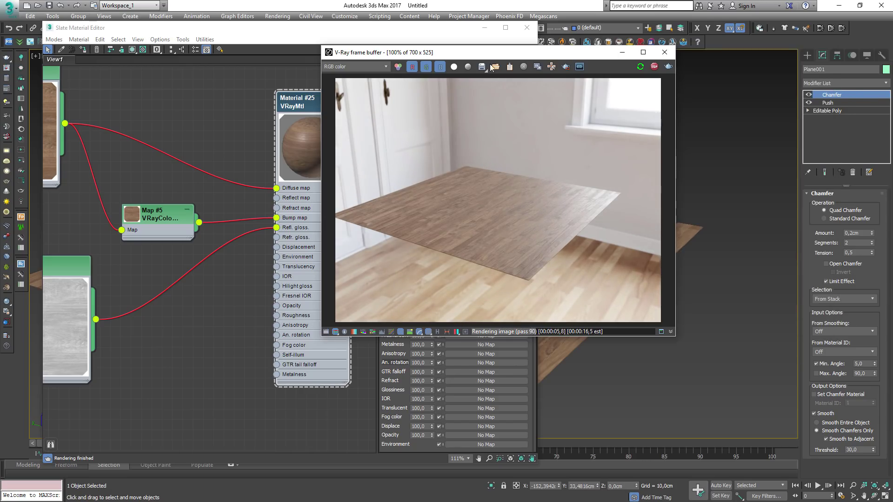
Step: Place the frame buffer beside the viewport, close the Slate Material Editor and examine the rendered planks' reflections near the window
{"action": "left_click_drag", "start_coordinate": [335, 52], "coordinate": [559, 21]}
{"action": "left_click", "coordinate": [529, 28]}
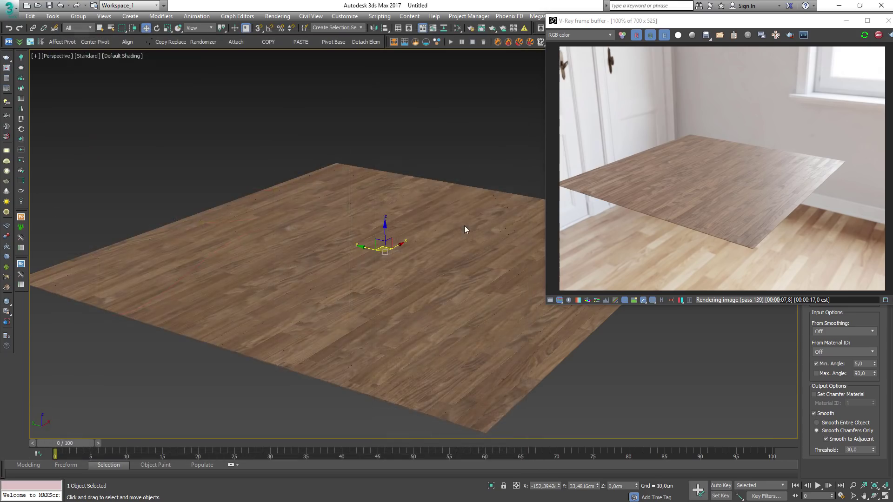
{"action": "middle_click_drag", "start_coordinate": [454, 241], "coordinate": [398, 267], "text": "alt"}
{"action": "scroll", "coordinate": [383, 262], "scroll_direction": "up", "scroll_amount": 3}
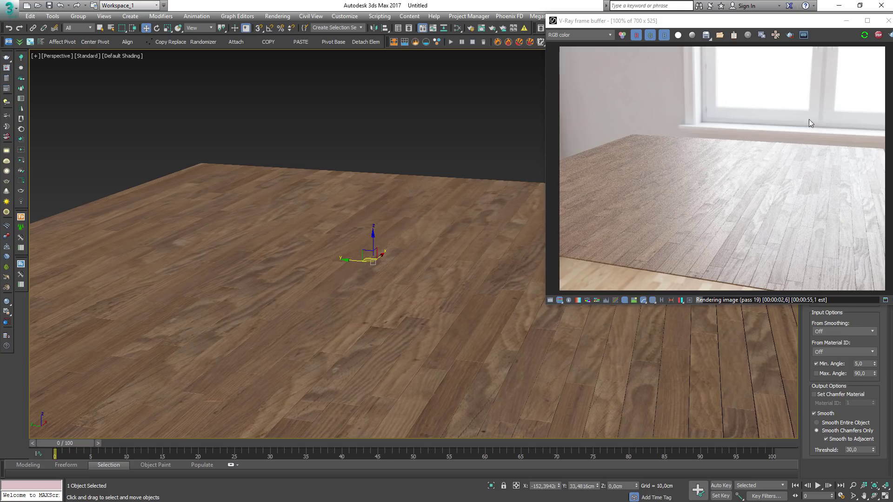
{"action": "scroll", "coordinate": [810, 135], "scroll_direction": "up", "scroll_amount": 1}
{"action": "middle_click_drag", "start_coordinate": [828, 202], "coordinate": [766, 130]}
{"action": "scroll", "coordinate": [766, 131], "scroll_direction": "down", "scroll_amount": 1}
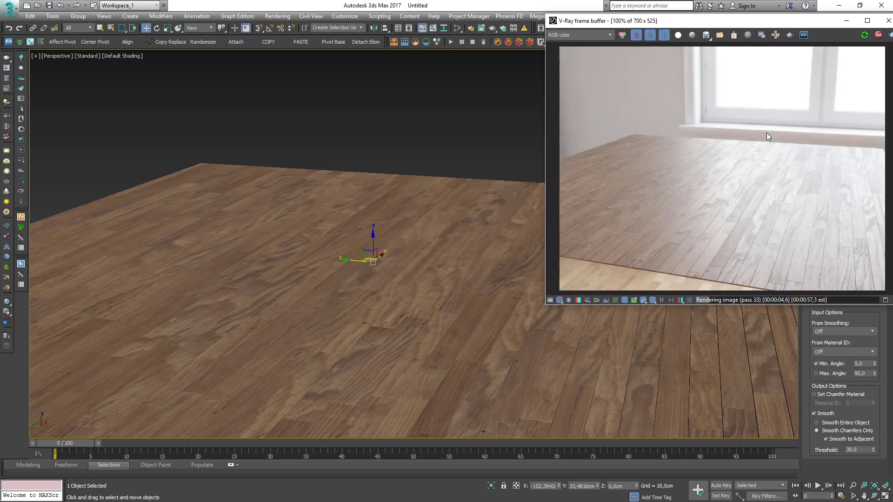
{"action": "scroll", "coordinate": [787, 185], "scroll_direction": "up", "scroll_amount": 2}
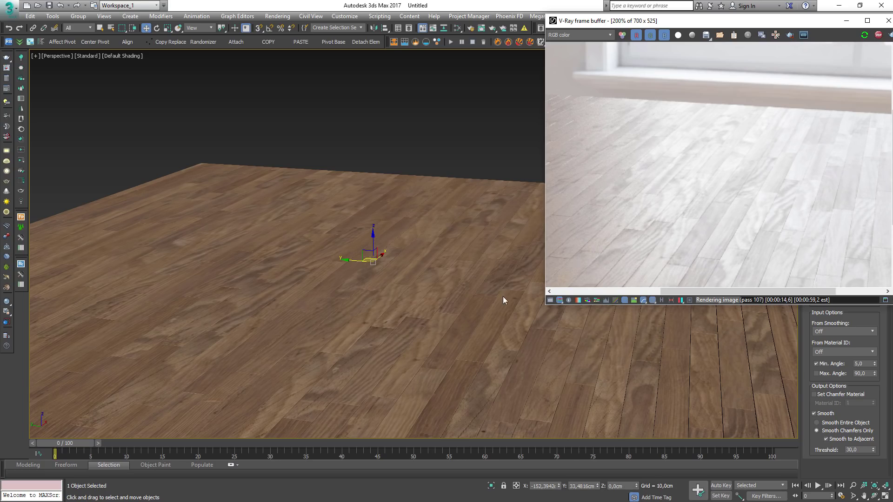
Step: Inspect the rendered floor from other view angles, ending with a low close-up across the planks
{"action": "middle_click_drag", "start_coordinate": [503, 296], "coordinate": [479, 296], "text": "alt"}
{"action": "scroll", "coordinate": [680, 202], "scroll_direction": "down", "scroll_amount": 2}
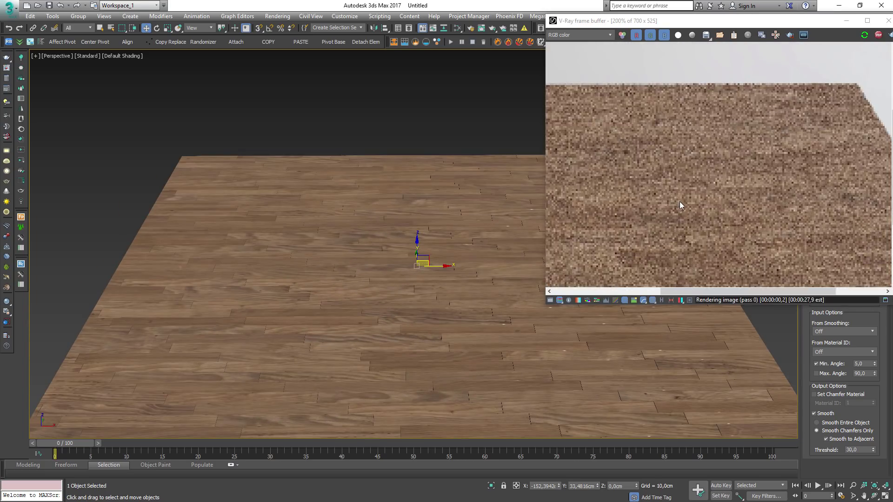
{"action": "scroll", "coordinate": [735, 223], "scroll_direction": "up", "scroll_amount": 2}
{"action": "middle_click_drag", "start_coordinate": [419, 298], "coordinate": [510, 299], "text": "alt"}
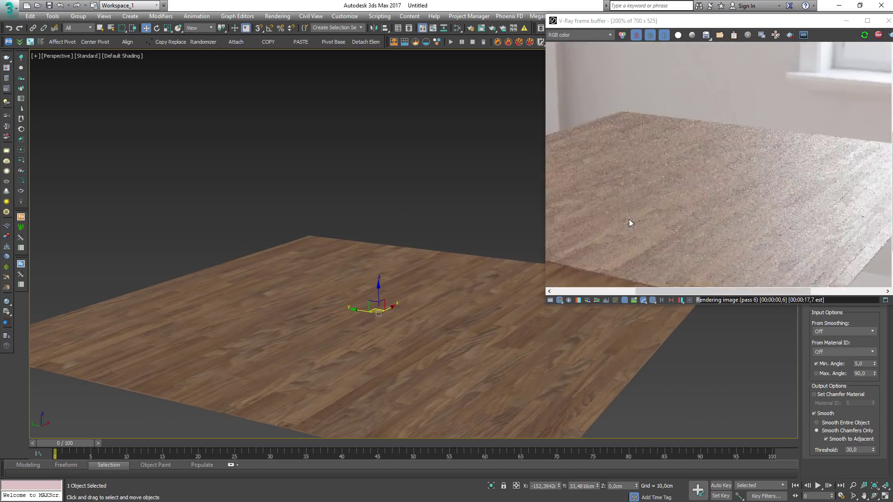
{"action": "scroll", "coordinate": [614, 242], "scroll_direction": "down", "scroll_amount": 2}
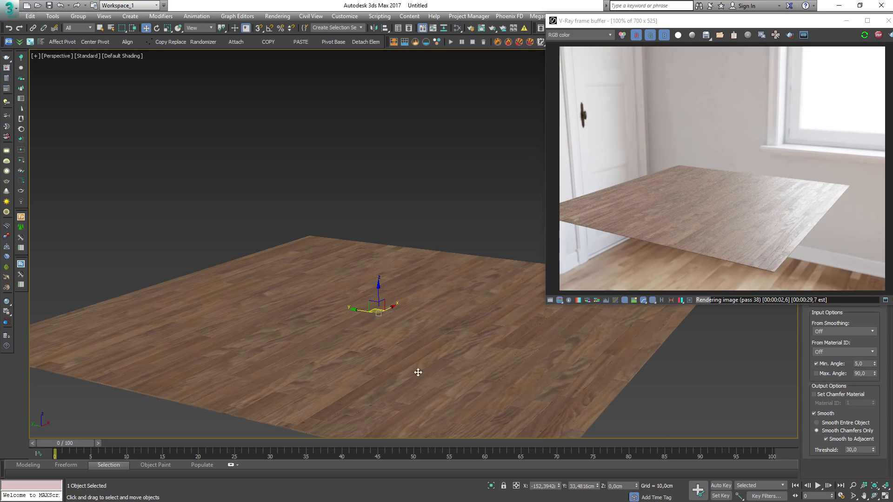
{"action": "scroll", "coordinate": [419, 371], "scroll_direction": "up", "scroll_amount": 4}
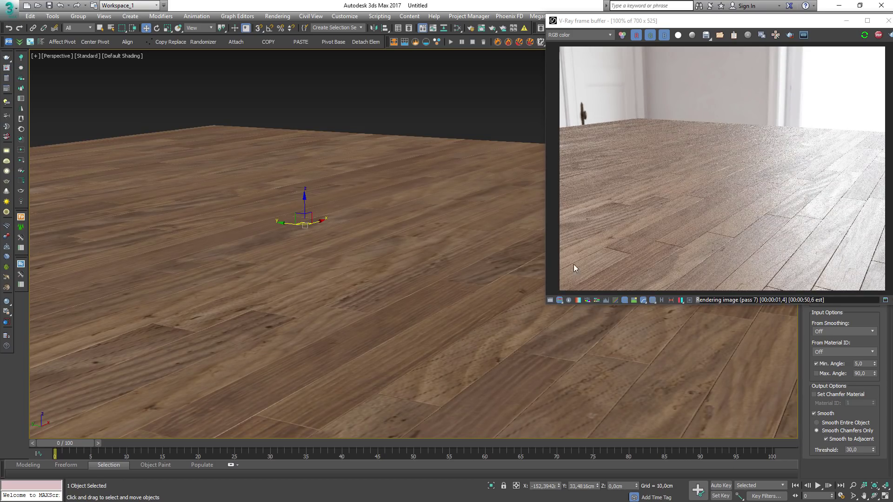
Step: Enlarge the frame buffer to 957 x 718 and render a region over the foreground planks to inspect their joints
{"action": "left_click_drag", "start_coordinate": [548, 305], "coordinate": [435, 394]}
{"action": "left_click", "coordinate": [680, 35]}
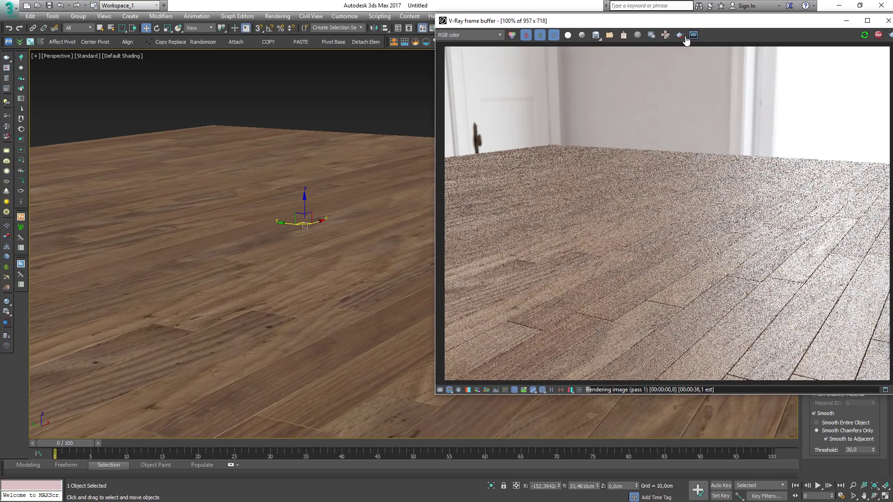
{"action": "mouse_move", "coordinate": [488, 244]}
{"action": "left_mouse_down"}
{"action": "mouse_move", "coordinate": [542, 254]}
{"action": "mouse_move", "coordinate": [621, 354]}
{"action": "left_mouse_up"}
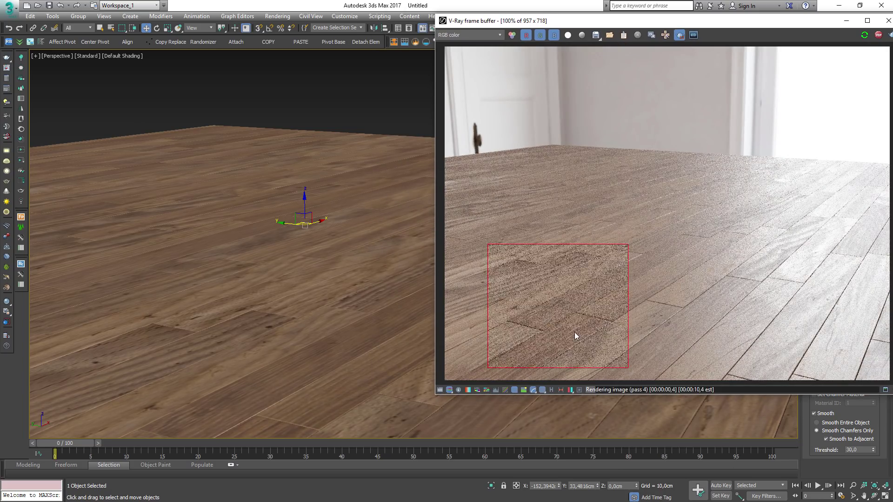
{"action": "scroll", "coordinate": [574, 332], "scroll_direction": "up", "scroll_amount": 1}
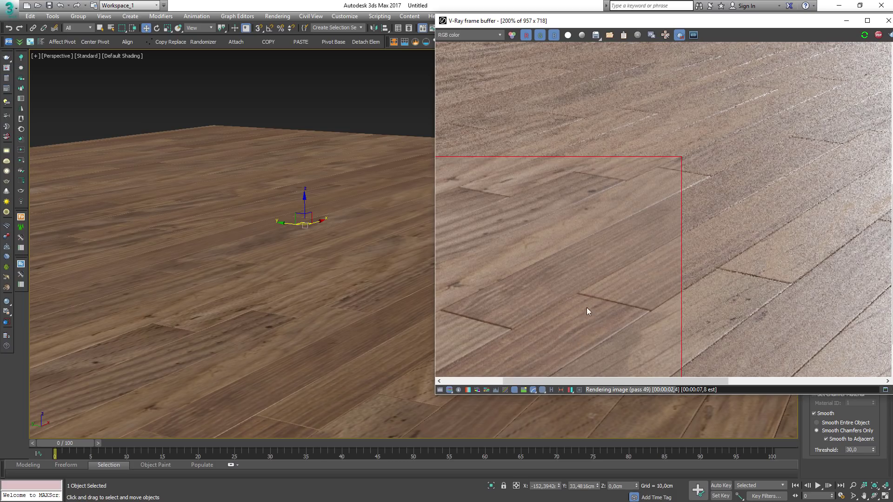
{"action": "scroll", "coordinate": [576, 328], "scroll_direction": "down", "scroll_amount": 1}
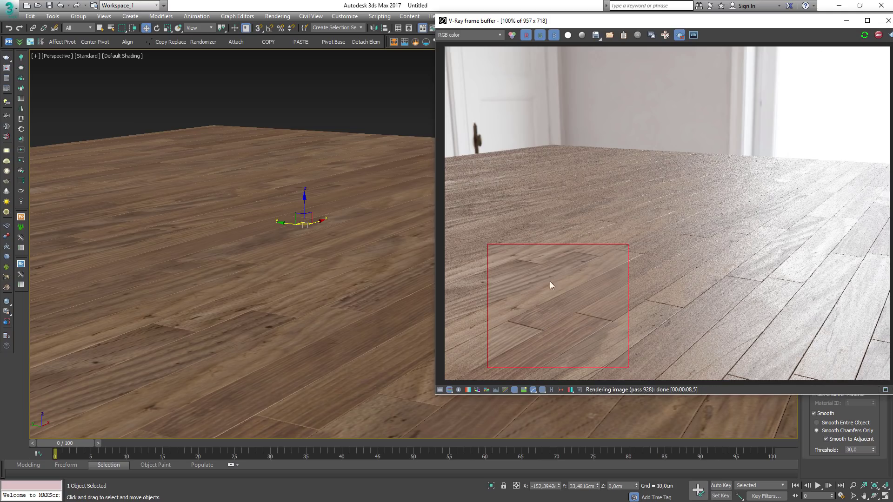
{"action": "scroll", "coordinate": [565, 363], "scroll_direction": "up", "scroll_amount": 1}
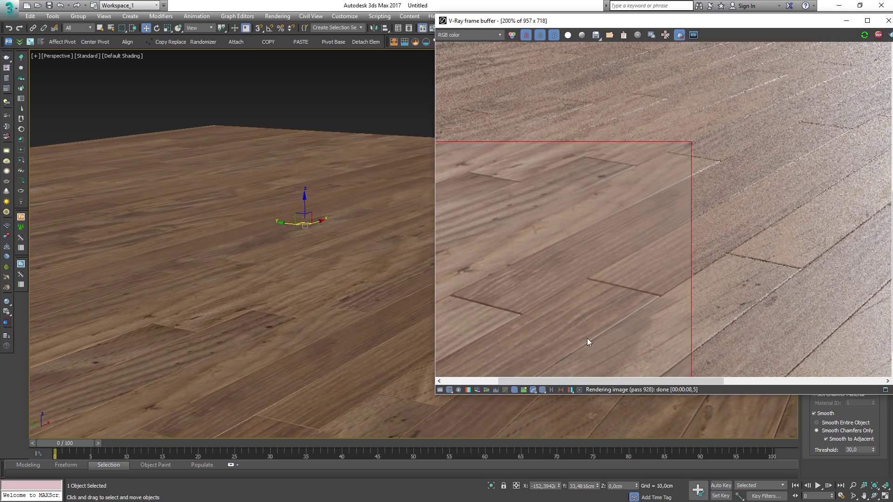
{"action": "scroll", "coordinate": [861, 43], "scroll_direction": "down", "scroll_amount": 1}
Step: Turn off region rendering, render the whole view again and deselect the floor
{"action": "left_click", "coordinate": [681, 35]}
{"action": "key", "text": "shift+q"}
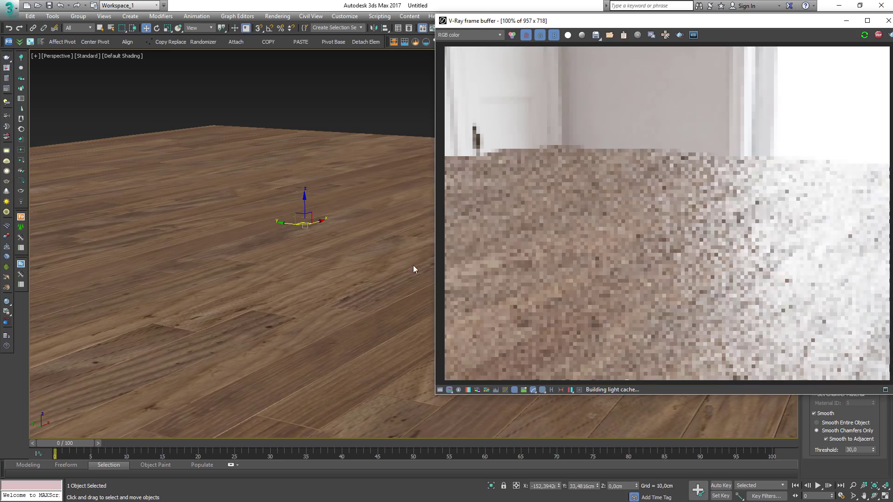
{"action": "left_click", "coordinate": [288, 288]}
Step: Reopen the Slate Material Editor beside the render and show the parameters of the Madera_Vieja_01_.jpg diffuse bitmap
{"action": "key", "text": "m"}
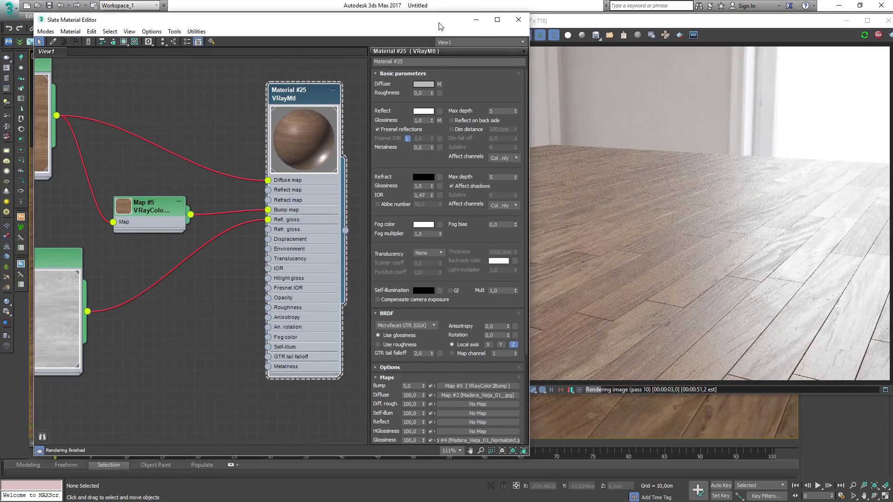
{"action": "left_click_drag", "start_coordinate": [439, 23], "coordinate": [425, 23]}
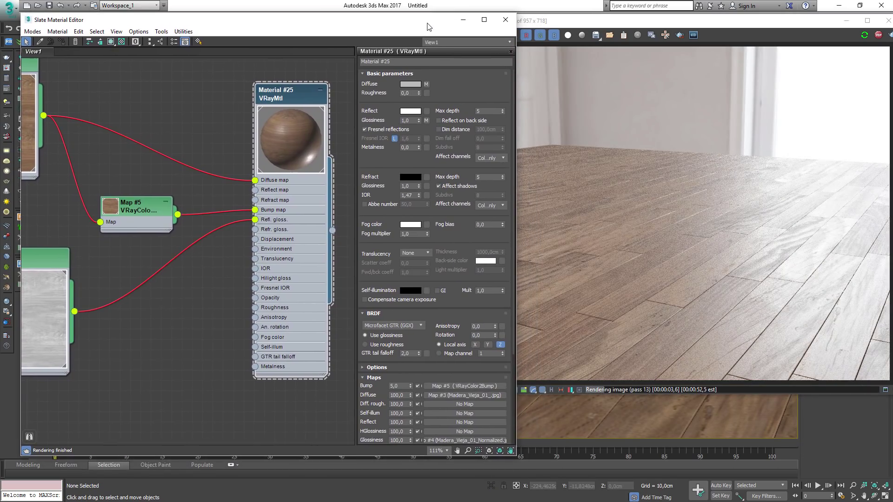
{"action": "middle_click_drag", "start_coordinate": [179, 172], "coordinate": [242, 187]}
{"action": "scroll", "coordinate": [143, 181], "scroll_direction": "down", "scroll_amount": 4}
{"action": "middle_click_drag", "start_coordinate": [144, 182], "coordinate": [174, 187]}
{"action": "left_click", "coordinate": [133, 132]}
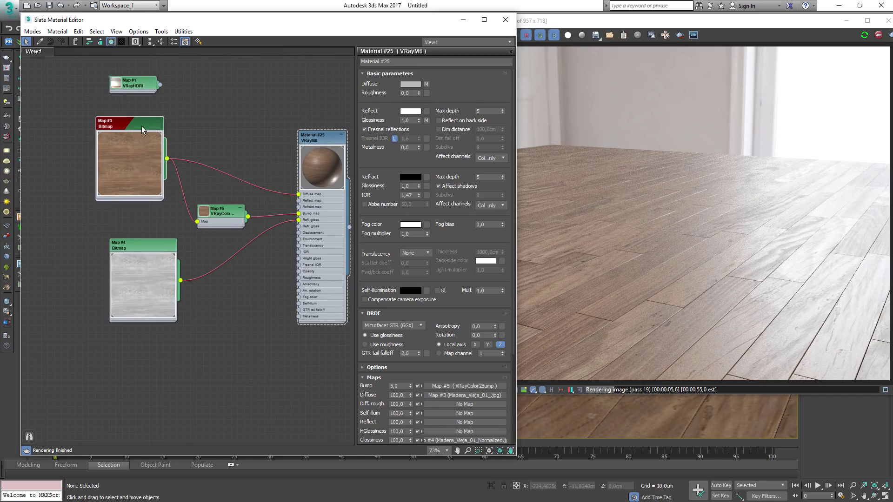
{"action": "double_click", "coordinate": [140, 119]}
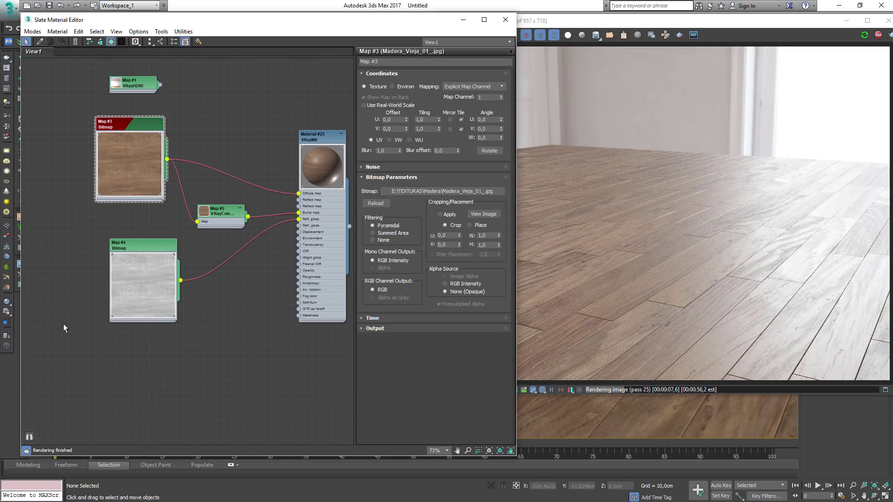
Step: Bring Madera_Birch_01_Diffuse.png and the matching birch gloss image from the file browser into the material graph as Bitmap nodes
{"action": "key", "text": "alt+Tab"}
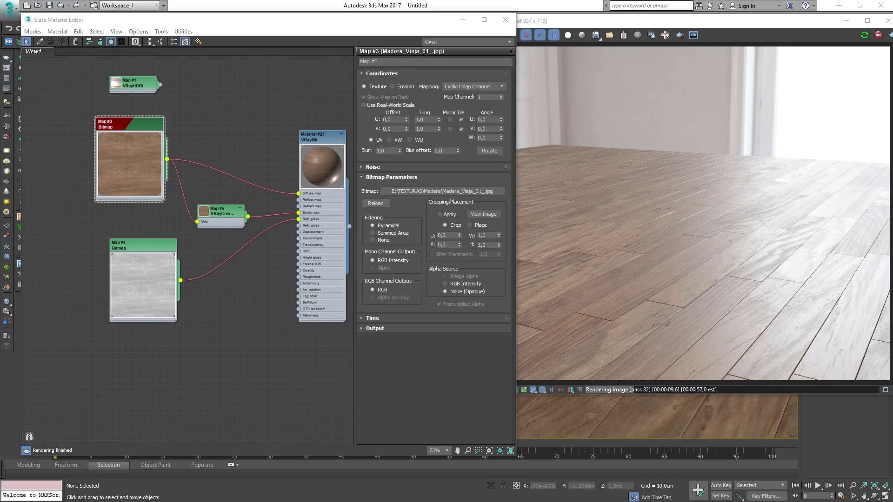
{"action": "left_click_drag", "start_coordinate": [27, 188], "coordinate": [53, 173]}
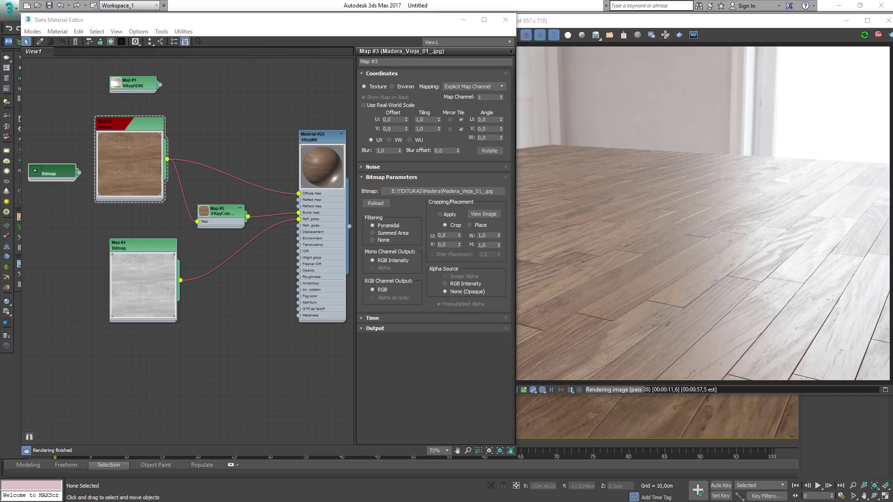
{"action": "middle_click_drag", "start_coordinate": [73, 269], "coordinate": [99, 274]}
{"action": "scroll", "coordinate": [100, 275], "scroll_direction": "up", "scroll_amount": 1}
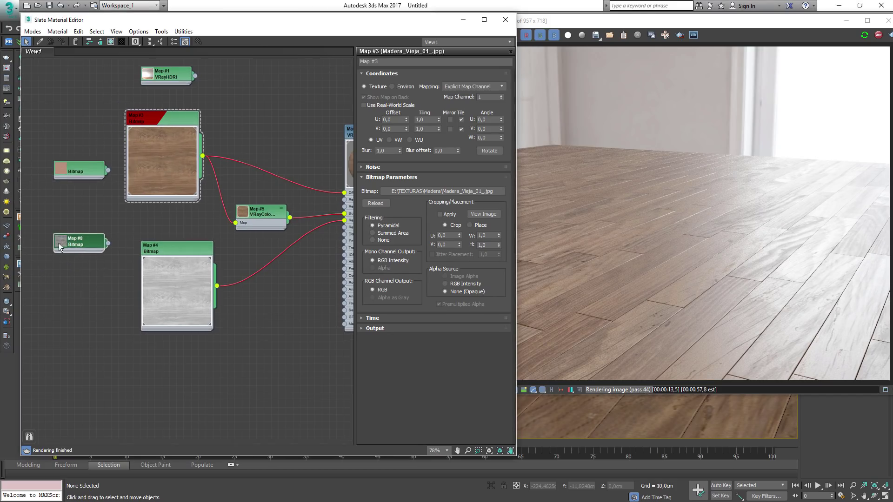
Step: Enlarge the previews of the two birch Bitmap nodes and space them apart beside the old bitmaps
{"action": "double_click", "coordinate": [60, 243]}
{"action": "double_click", "coordinate": [62, 171]}
{"action": "left_click_drag", "start_coordinate": [79, 178], "coordinate": [79, 141]}
{"action": "left_click_drag", "start_coordinate": [80, 241], "coordinate": [82, 253]}
{"action": "left_click", "coordinate": [82, 142]}
{"action": "middle_click_drag", "start_coordinate": [212, 328], "coordinate": [181, 326]}
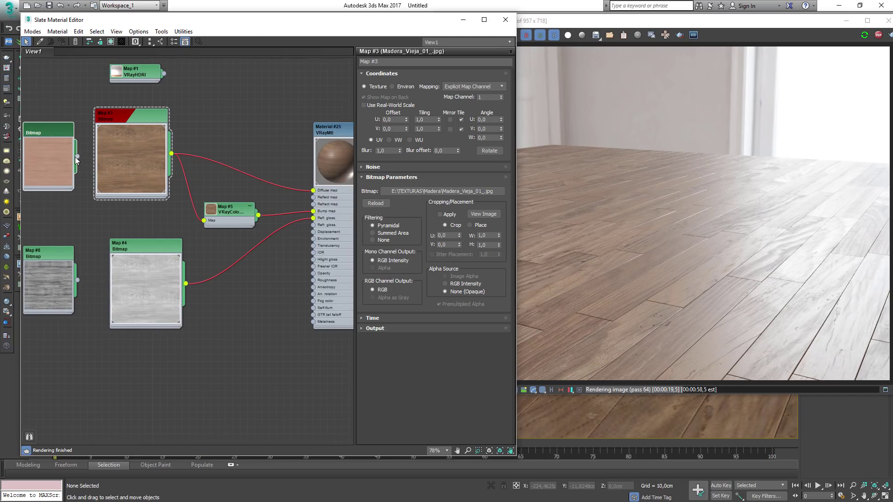
Step: Replace the old wood maps with the birch diffuse for Diffuse and VRayColor2Bump and the birch gloss for Refl. gloss
{"action": "left_click_drag", "start_coordinate": [77, 157], "coordinate": [165, 158]}
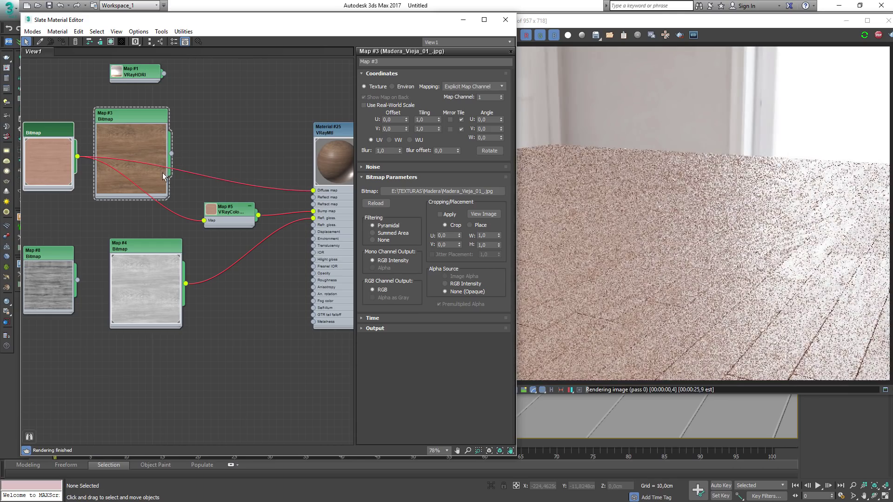
{"action": "left_click_drag", "start_coordinate": [78, 280], "coordinate": [237, 370]}
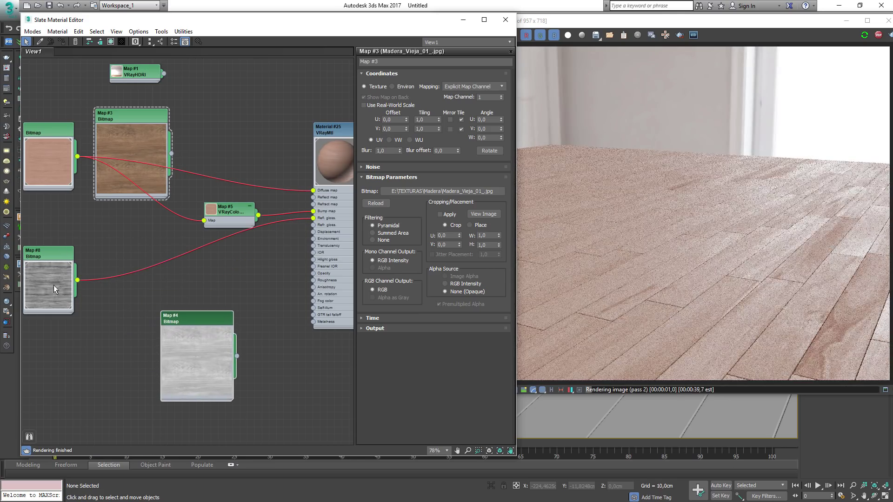
{"action": "left_click_drag", "start_coordinate": [54, 285], "coordinate": [119, 285]}
{"action": "left_click_drag", "start_coordinate": [186, 339], "coordinate": [215, 332]}
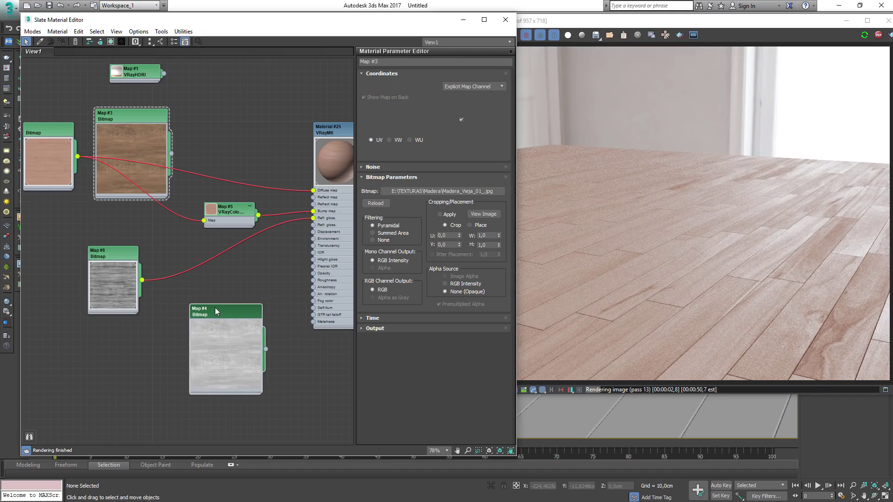
Step: Review the output color map of the old glossiness bitmap and move that node below the birch gloss bitmap
{"action": "double_click", "coordinate": [215, 308]}
{"action": "left_click_drag", "start_coordinate": [437, 380], "coordinate": [454, 220]}
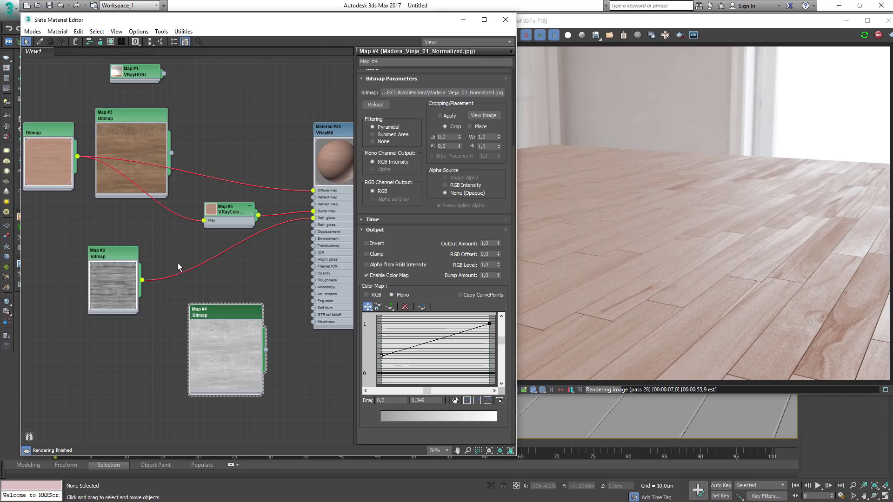
{"action": "left_click_drag", "start_coordinate": [116, 279], "coordinate": [123, 279]}
{"action": "left_click_drag", "start_coordinate": [212, 321], "coordinate": [95, 360]}
Step: Insert an Output map between the birch gloss bitmap and the Refl. gloss input of Material #25
{"action": "right_click", "coordinate": [215, 284]}
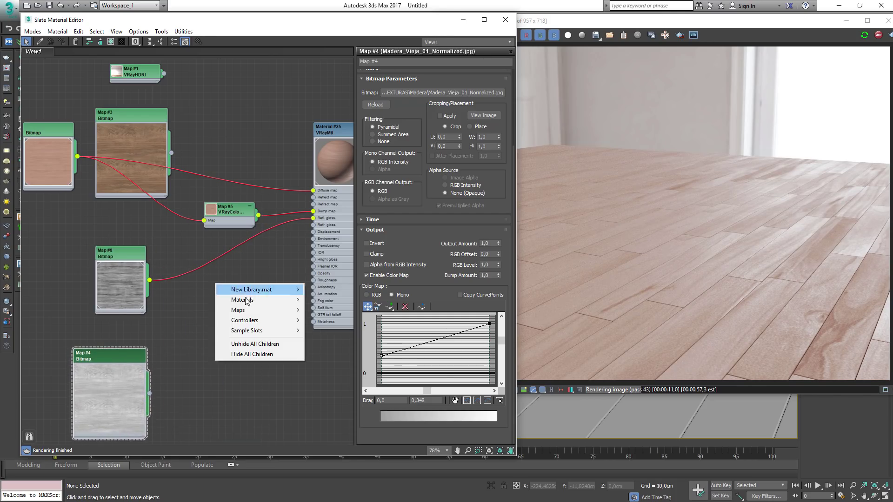
{"action": "mouse_move", "coordinate": [242, 310]}
{"action": "mouse_move", "coordinate": [330, 309]}
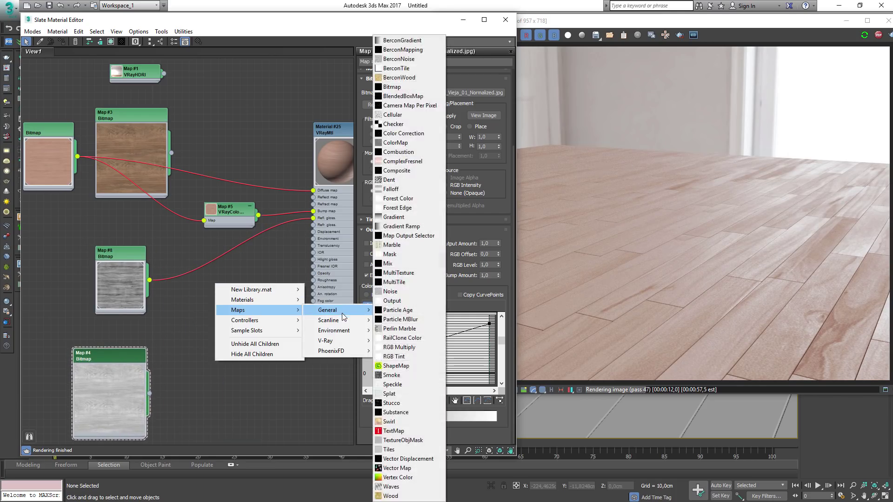
{"action": "left_click", "coordinate": [393, 300]}
{"action": "left_click_drag", "start_coordinate": [184, 288], "coordinate": [189, 293]}
{"action": "left_click_drag", "start_coordinate": [243, 287], "coordinate": [313, 218]}
Step: Enable the Output map's color map, raise the curve's start point to about 0,3 and lower its end point slightly
{"action": "double_click", "coordinate": [216, 285]}
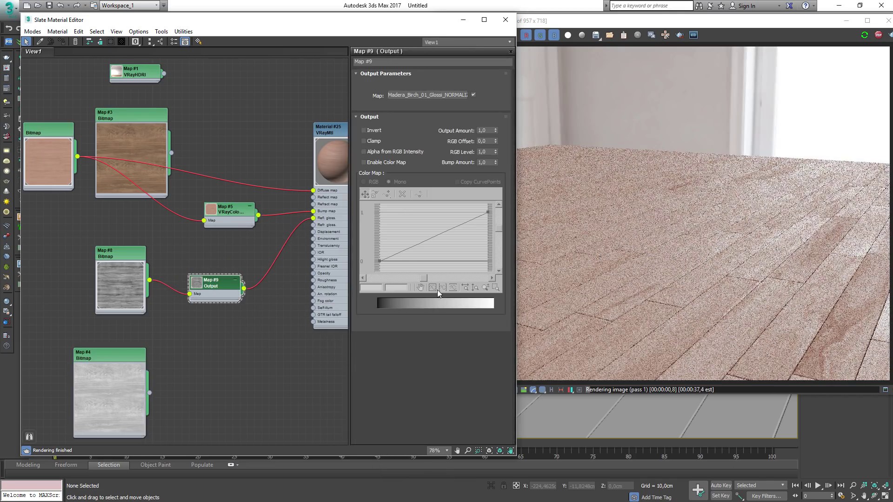
{"action": "mouse_move", "coordinate": [380, 261]}
{"action": "left_mouse_down"}
{"action": "mouse_move", "coordinate": [380, 238]}
{"action": "mouse_move", "coordinate": [379, 250]}
{"action": "left_mouse_up"}
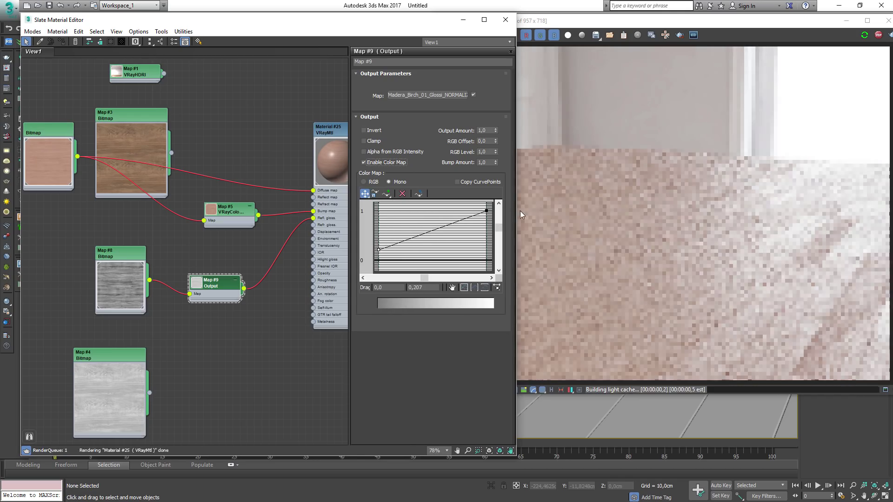
{"action": "left_click_drag", "start_coordinate": [487, 211], "coordinate": [487, 216]}
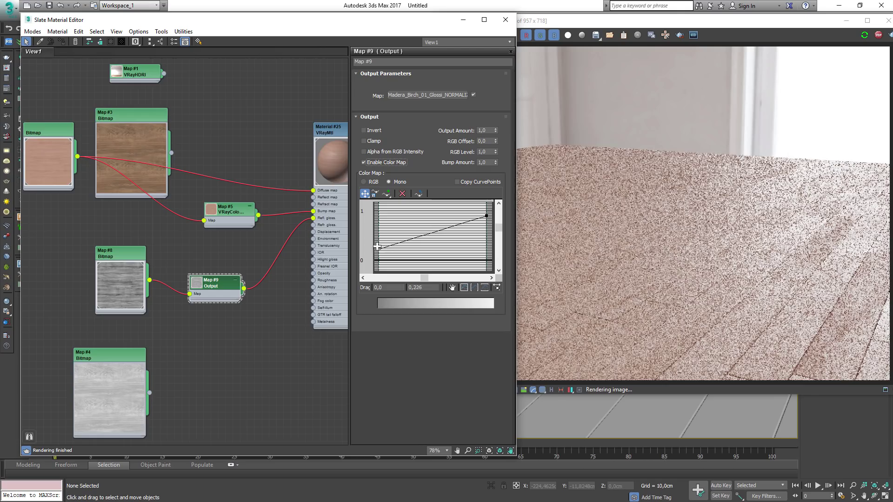
{"action": "left_click_drag", "start_coordinate": [379, 250], "coordinate": [379, 245]}
Step: Move the old diffuse bitmap out of the way and align the birch diffuse and gloss nodes in the graph
{"action": "middle_click_drag", "start_coordinate": [305, 224], "coordinate": [203, 233]}
{"action": "scroll", "coordinate": [158, 119], "scroll_direction": "down", "scroll_amount": 2}
{"action": "middle_click_drag", "start_coordinate": [128, 127], "coordinate": [217, 161]}
{"action": "left_click_drag", "start_coordinate": [146, 170], "coordinate": [76, 102]}
{"action": "left_click_drag", "start_coordinate": [145, 274], "coordinate": [113, 284]}
{"action": "left_click_drag", "start_coordinate": [111, 207], "coordinate": [133, 213]}
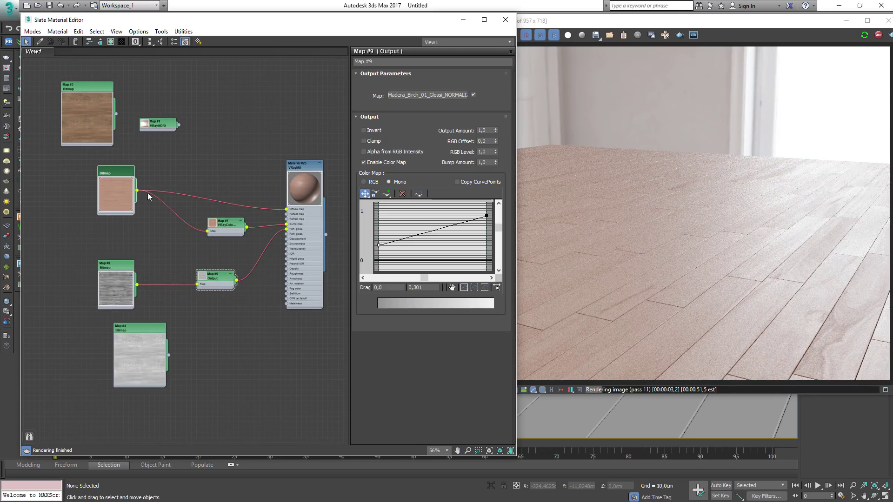
Step: Show the parameters of Material #25, shift the old glossiness bitmap and bring the frame buffer forward to examine the birch floor
{"action": "double_click", "coordinate": [307, 167]}
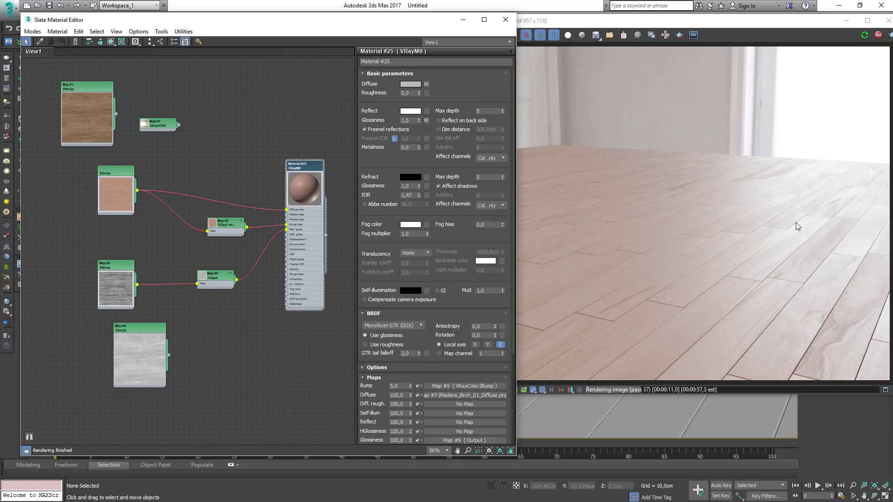
{"action": "left_click_drag", "start_coordinate": [139, 327], "coordinate": [124, 337]}
{"action": "left_click", "coordinate": [784, 258]}
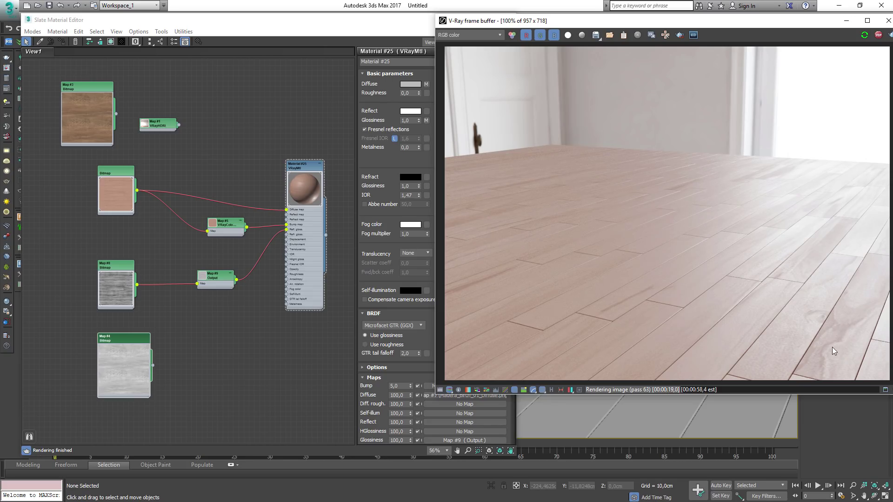
Step: Move the old glossiness bitmap up near the old diffuse bitmap and show the parameters of Madera_Birch_01_Diffuse.png
{"action": "left_click_drag", "start_coordinate": [134, 375], "coordinate": [243, 92]}
{"action": "middle_click_drag", "start_coordinate": [242, 90], "coordinate": [274, 164]}
{"action": "left_click_drag", "start_coordinate": [271, 165], "coordinate": [113, 102]}
{"action": "left_click_drag", "start_coordinate": [101, 180], "coordinate": [91, 169]}
{"action": "middle_click_drag", "start_coordinate": [143, 215], "coordinate": [157, 131]}
{"action": "scroll", "coordinate": [156, 158], "scroll_direction": "up", "scroll_amount": 2}
{"action": "double_click", "coordinate": [156, 158]}
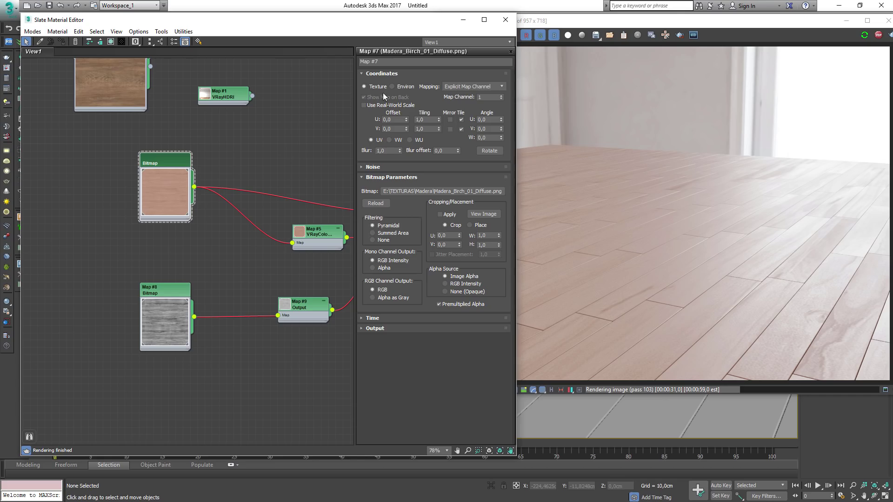
Step: Try a U and V tiling of 2 on the birch diffuse bitmap and restore both to 1
{"action": "left_click_drag", "start_coordinate": [428, 119], "coordinate": [406, 120]}
{"action": "key", "text": "Tab"}
{"action": "type", "text": "2"}
{"action": "key", "text": "Return"}
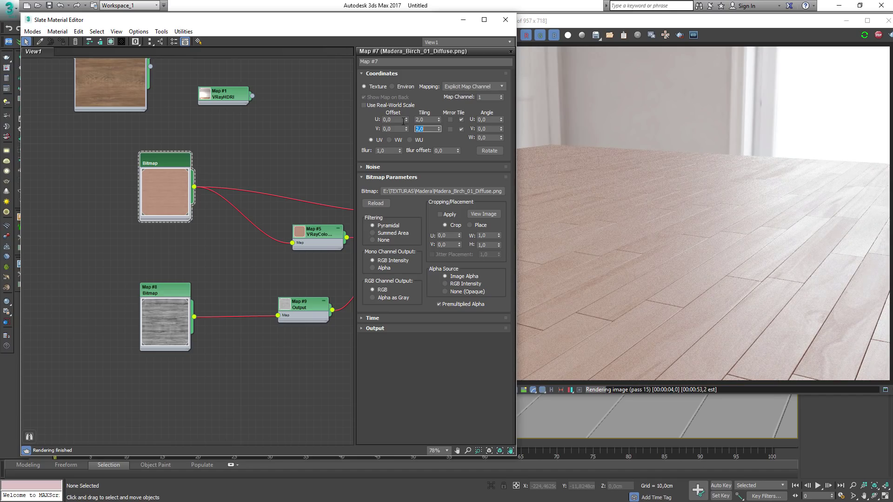
{"action": "left_click", "coordinate": [429, 120]}
{"action": "type", "text": "1"}
{"action": "key", "text": "Tab"}
{"action": "type", "text": "1"}
{"action": "key", "text": "Return"}
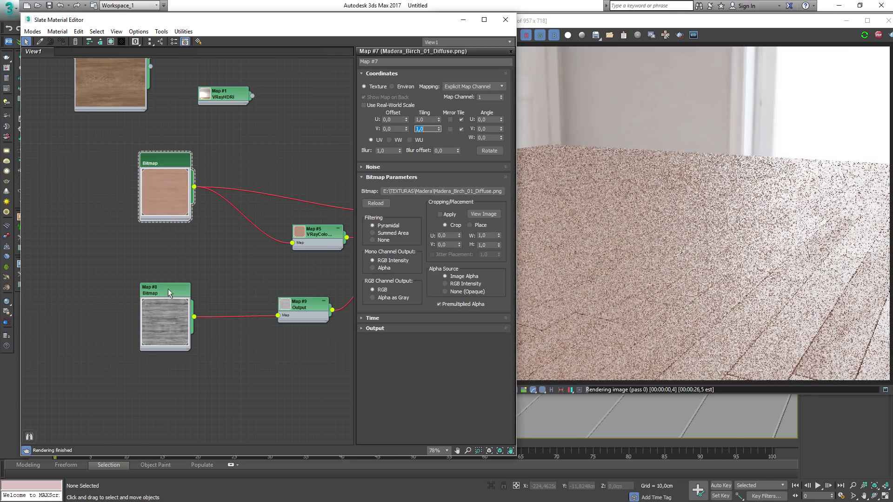
Step: Show the parameters of the birch gloss bitmap and add a Linear Float controller node beside the two bitmaps
{"action": "double_click", "coordinate": [168, 289]}
{"action": "middle_click_drag", "start_coordinate": [100, 224], "coordinate": [150, 221]}
{"action": "right_click", "coordinate": [116, 220]}
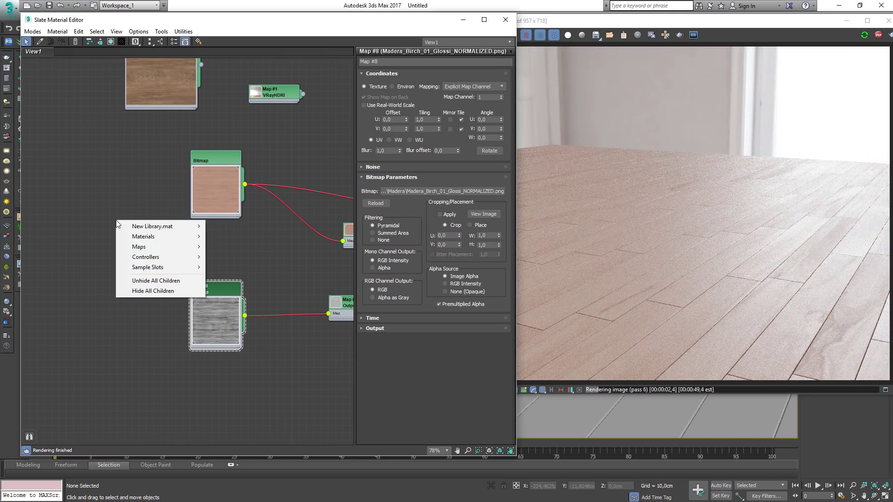
{"action": "mouse_move", "coordinate": [145, 257]}
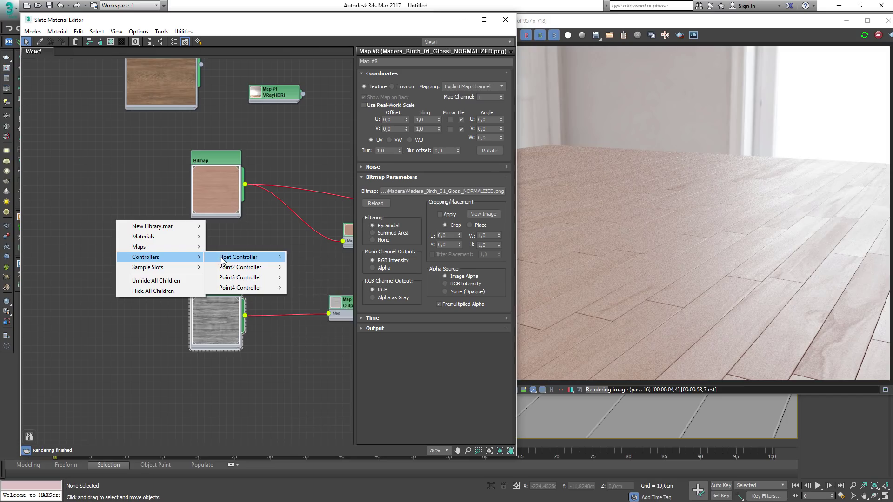
{"action": "mouse_move", "coordinate": [228, 261]}
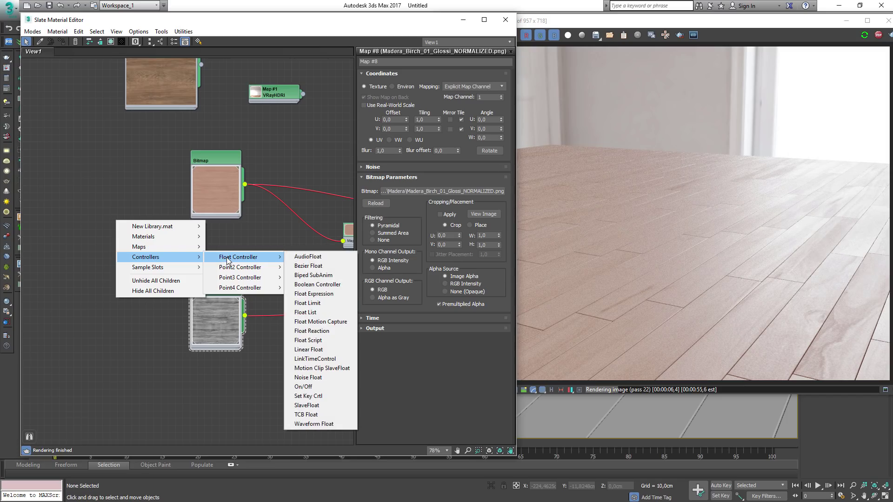
{"action": "left_click", "coordinate": [308, 349]}
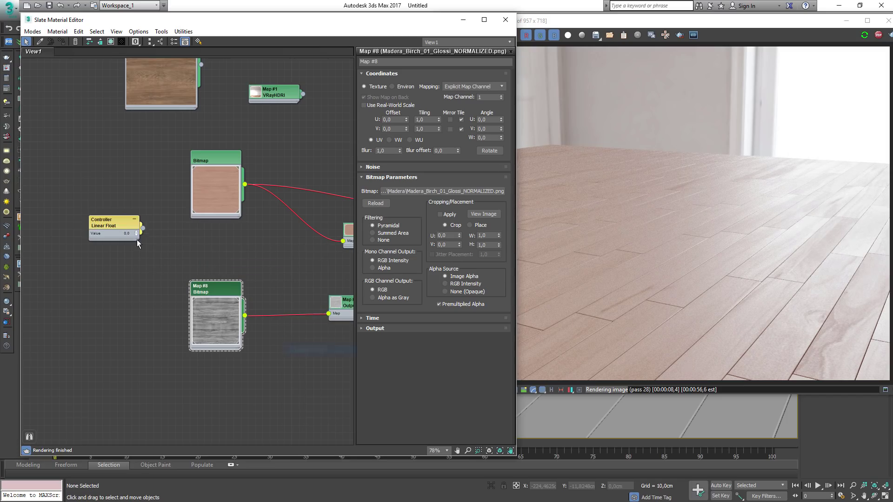
Step: Wire the Linear Float controller to the U Tiling and V Tiling of the Madera_Birch_01_Diffuse.png bitmap
{"action": "left_click_drag", "start_coordinate": [143, 228], "coordinate": [219, 189]}
{"action": "mouse_move", "coordinate": [261, 203]}
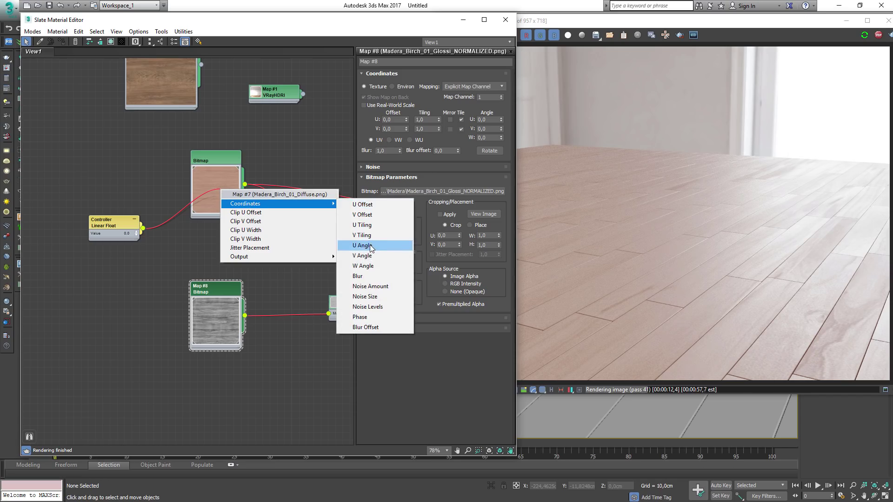
{"action": "left_click", "coordinate": [366, 228]}
{"action": "left_click_drag", "start_coordinate": [143, 228], "coordinate": [225, 186]}
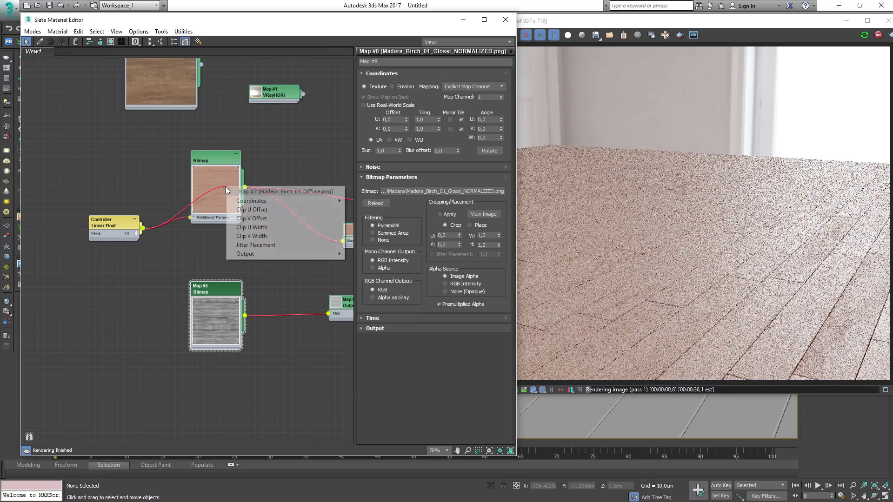
{"action": "mouse_move", "coordinate": [250, 204]}
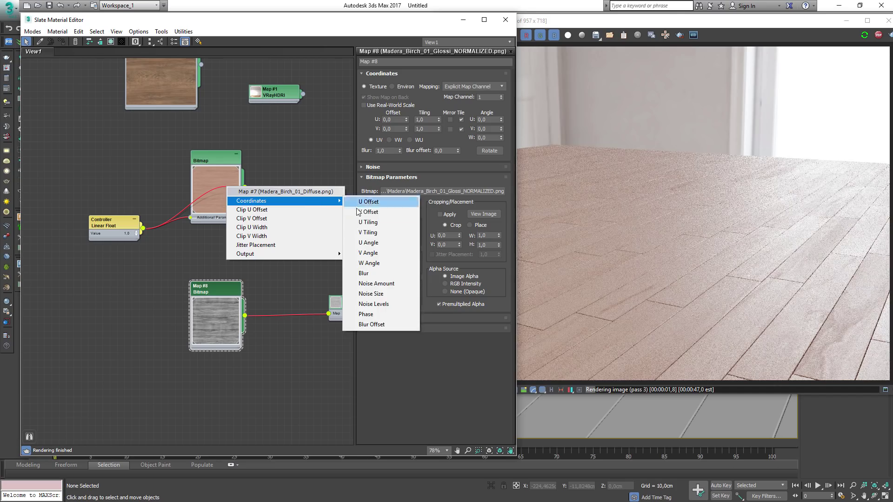
{"action": "left_click", "coordinate": [370, 232]}
Step: Wire the Linear Float controller to the U Tiling and V Tiling of the birch gloss bitmap
{"action": "left_click_drag", "start_coordinate": [144, 229], "coordinate": [213, 307]}
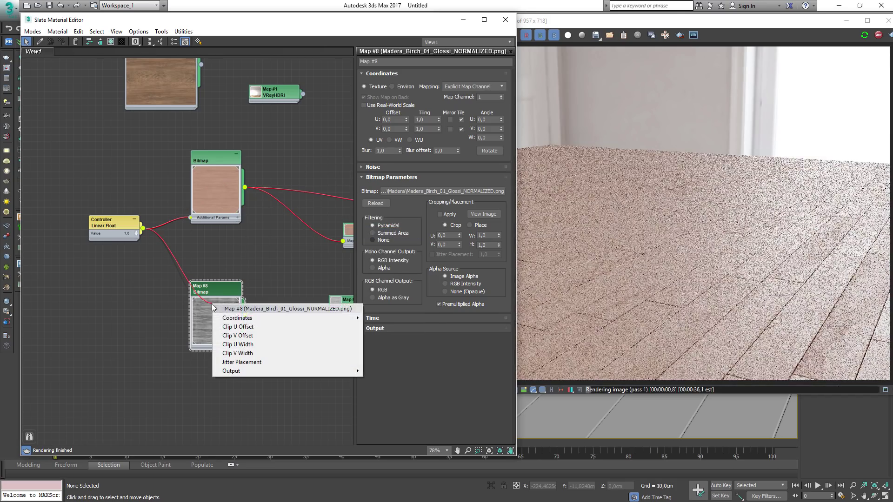
{"action": "mouse_move", "coordinate": [242, 318]}
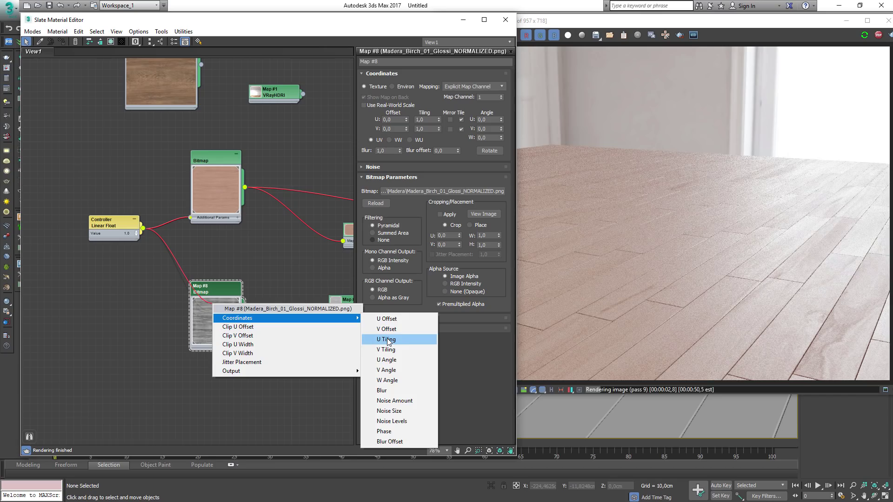
{"action": "left_click", "coordinate": [387, 341]}
{"action": "left_click_drag", "start_coordinate": [144, 229], "coordinate": [234, 311]}
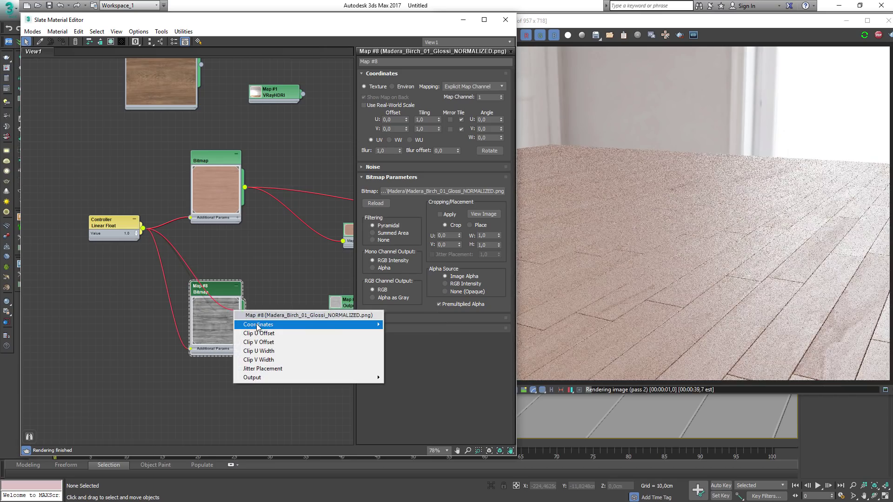
{"action": "mouse_move", "coordinate": [257, 326]}
{"action": "left_click", "coordinate": [407, 356]}
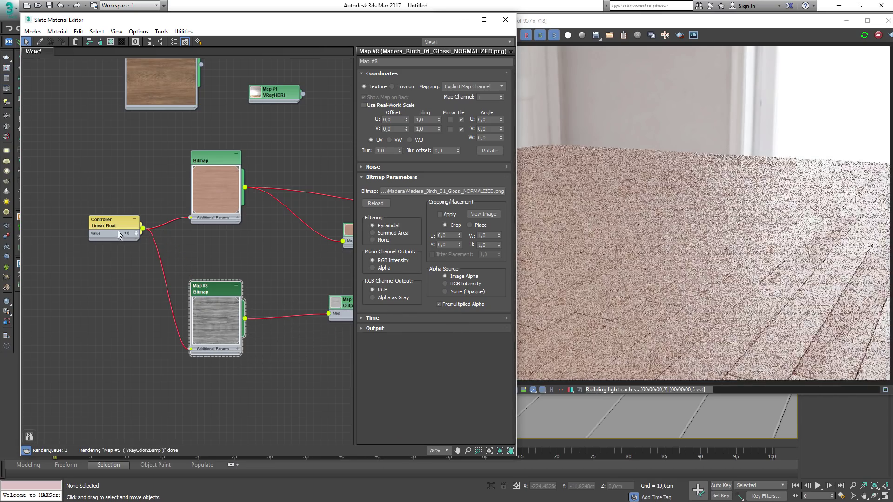
Step: Move the controller clear of the bitmaps, set the diffuse bitmap's linked tiling to 2, and check the gloss bitmap's tiling
{"action": "left_click_drag", "start_coordinate": [119, 231], "coordinate": [90, 260]}
{"action": "left_click", "coordinate": [209, 157]}
{"action": "left_click", "coordinate": [431, 120]}
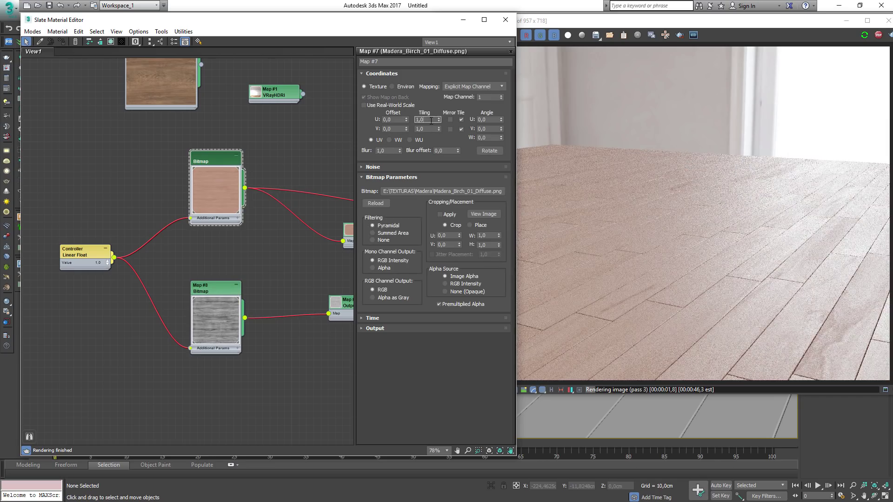
{"action": "type", "text": "2"}
{"action": "key", "text": "Return"}
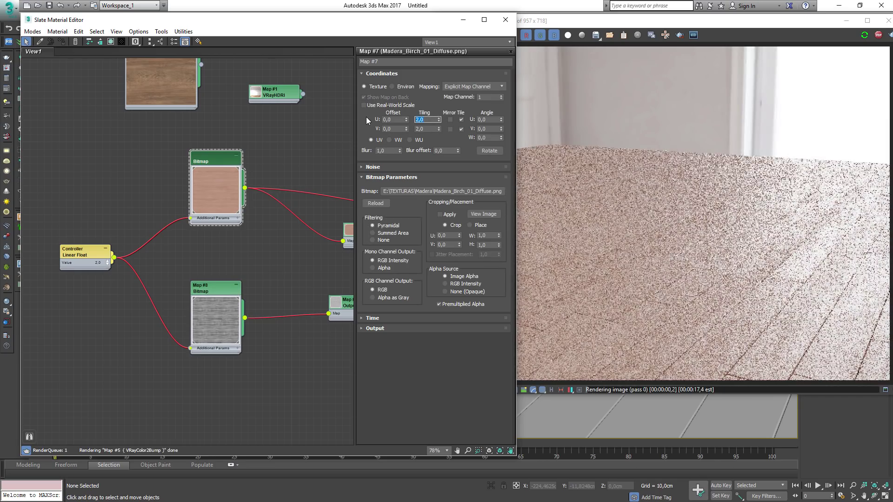
{"action": "left_click", "coordinate": [221, 290]}
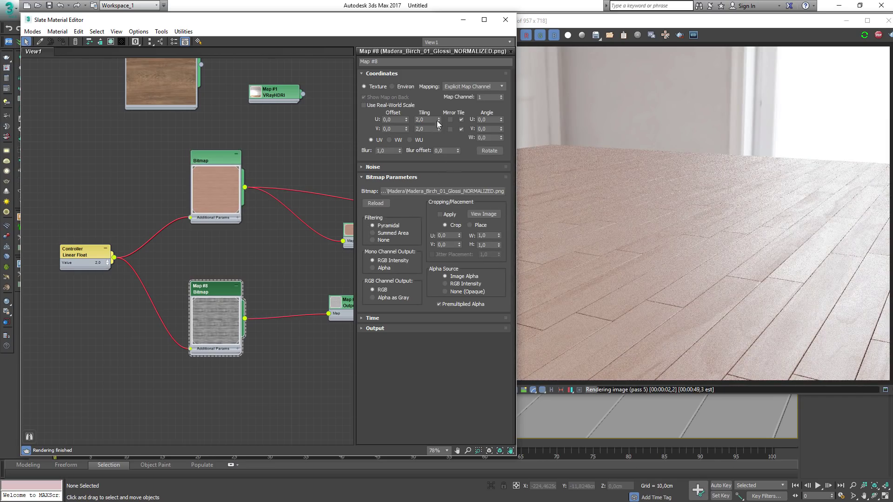
{"action": "left_click", "coordinate": [220, 161]}
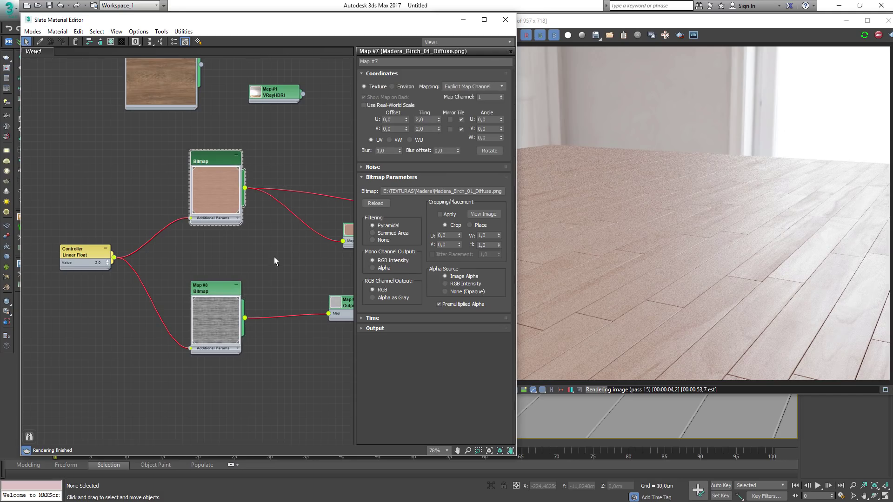
Step: Replace the diffuse bitmap's image with wood-012_birch-masers-2_DIFFUSE.jpg from the Madera folder
{"action": "scroll", "coordinate": [275, 256], "scroll_direction": "down", "scroll_amount": 3}
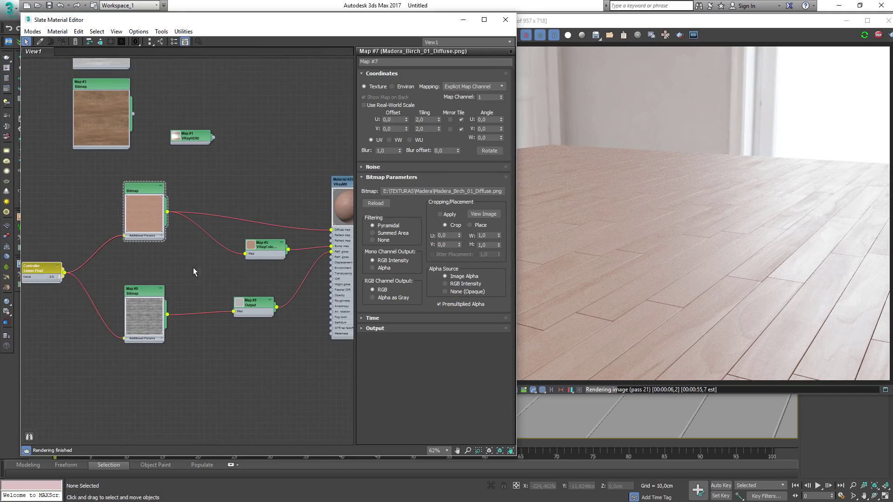
{"action": "scroll", "coordinate": [196, 265], "scroll_direction": "down", "scroll_amount": 2}
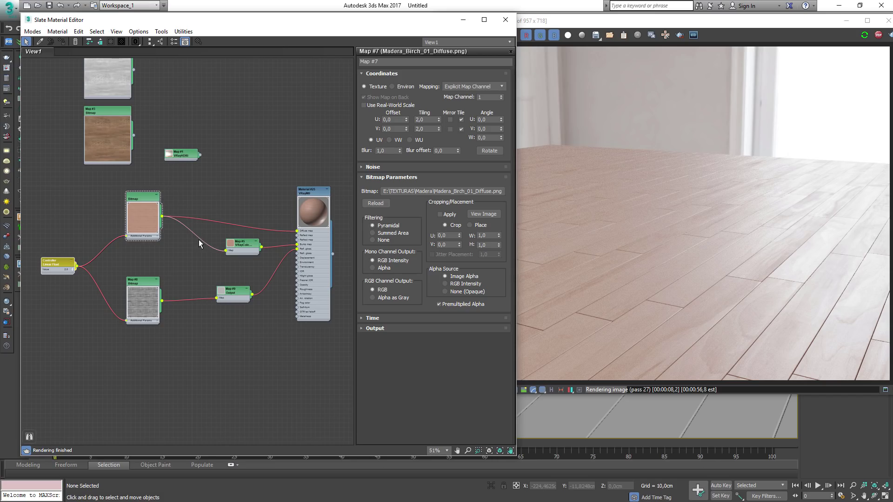
{"action": "left_click", "coordinate": [147, 194]}
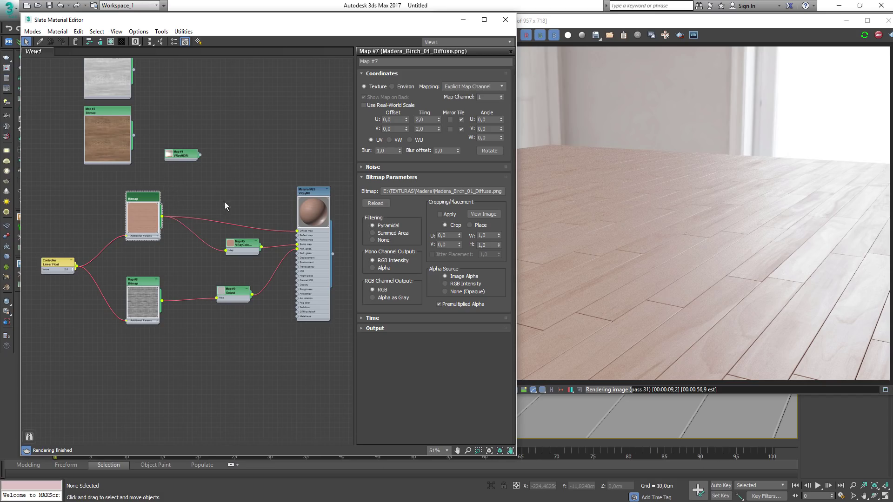
{"action": "left_click", "coordinate": [454, 190]}
{"action": "scroll", "coordinate": [162, 255], "scroll_direction": "down", "scroll_amount": 3}
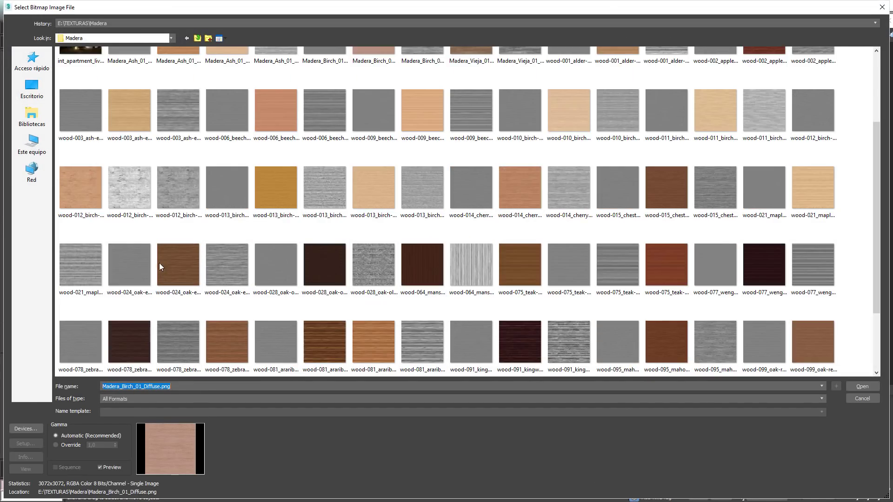
{"action": "left_click", "coordinate": [88, 185]}
{"action": "double_click", "coordinate": [87, 185]}
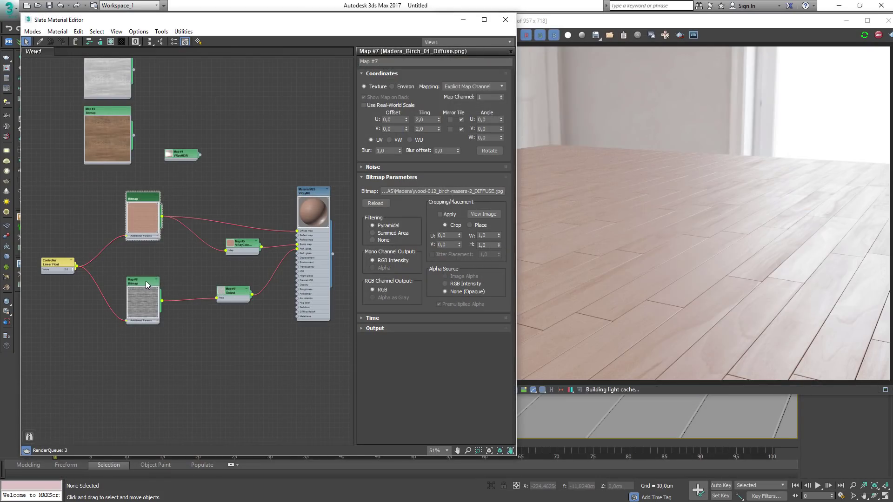
Step: Replace the gloss bitmap's image with wood-012_birch-masers-2_DIFFUSE_nORMALIZED.jpg and close the material editor to examine the floor
{"action": "left_click", "coordinate": [434, 195]}
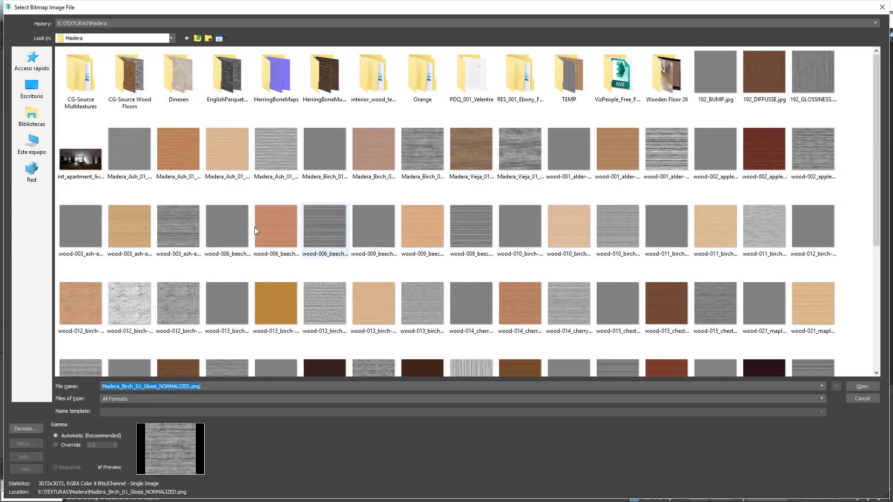
{"action": "double_click", "coordinate": [131, 303]}
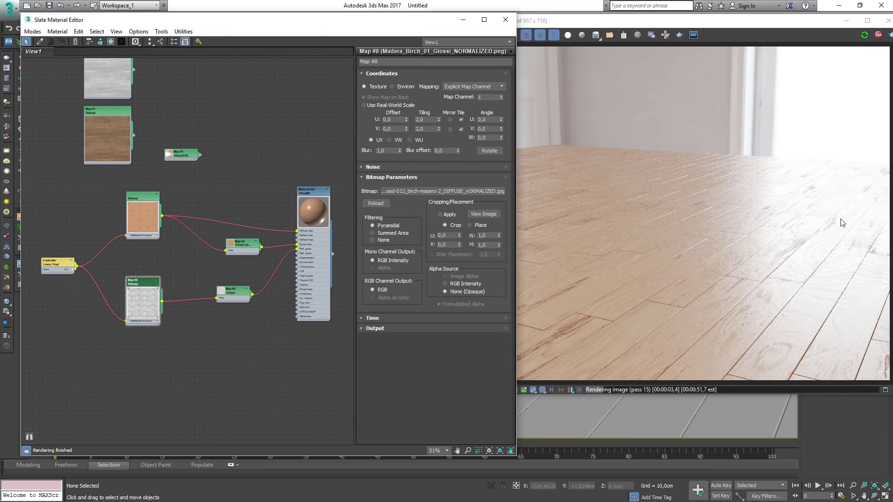
{"action": "left_click", "coordinate": [505, 20]}
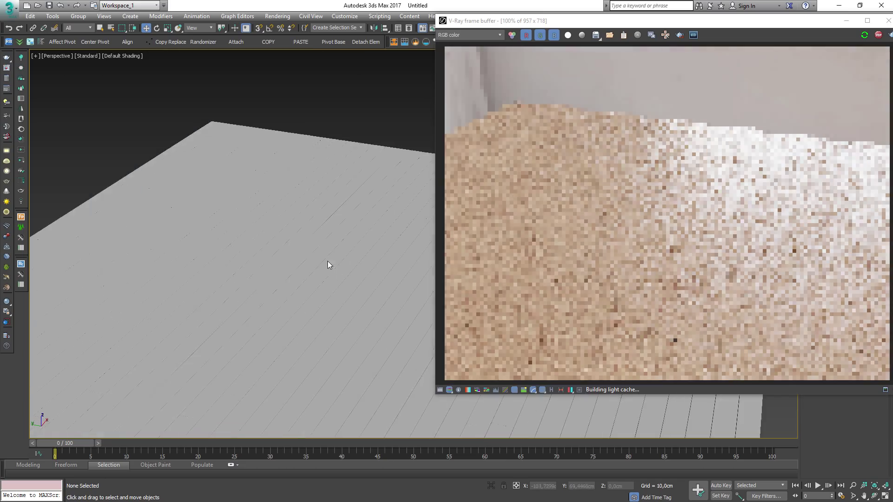
{"action": "middle_click_drag", "start_coordinate": [323, 247], "coordinate": [367, 259], "text": "alt"}
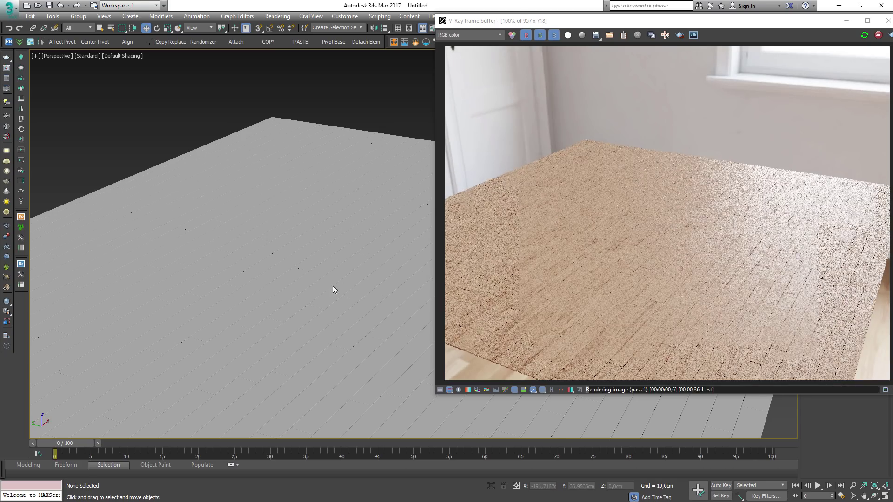
Step: Reopen the material editor, shift Material #25 away from the maps and add a VRayMultiSubTex map above the bump node
{"action": "key", "text": "m"}
{"action": "scroll", "coordinate": [157, 236], "scroll_direction": "down", "scroll_amount": 2}
{"action": "scroll", "coordinate": [170, 254], "scroll_direction": "up", "scroll_amount": 2}
{"action": "middle_click_drag", "start_coordinate": [275, 257], "coordinate": [213, 240]}
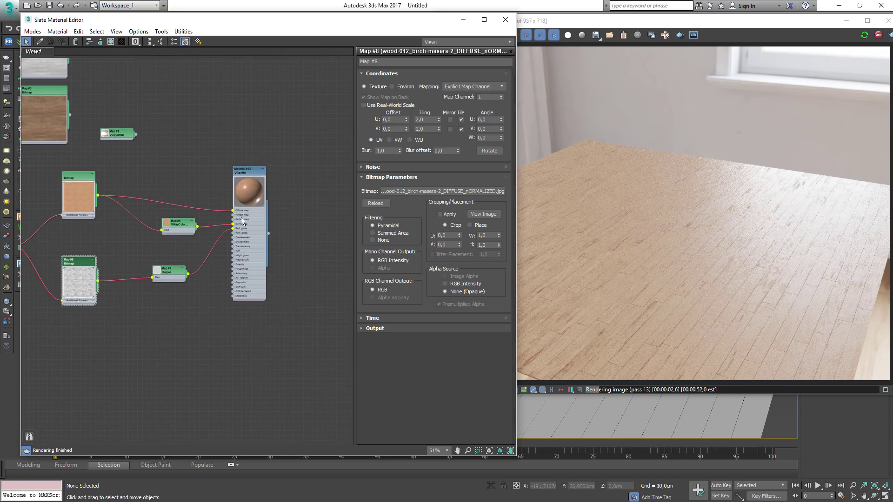
{"action": "left_click_drag", "start_coordinate": [241, 217], "coordinate": [273, 223]}
{"action": "middle_click_drag", "start_coordinate": [199, 223], "coordinate": [250, 258]}
{"action": "right_click", "coordinate": [237, 189]}
{"action": "mouse_move", "coordinate": [277, 216]}
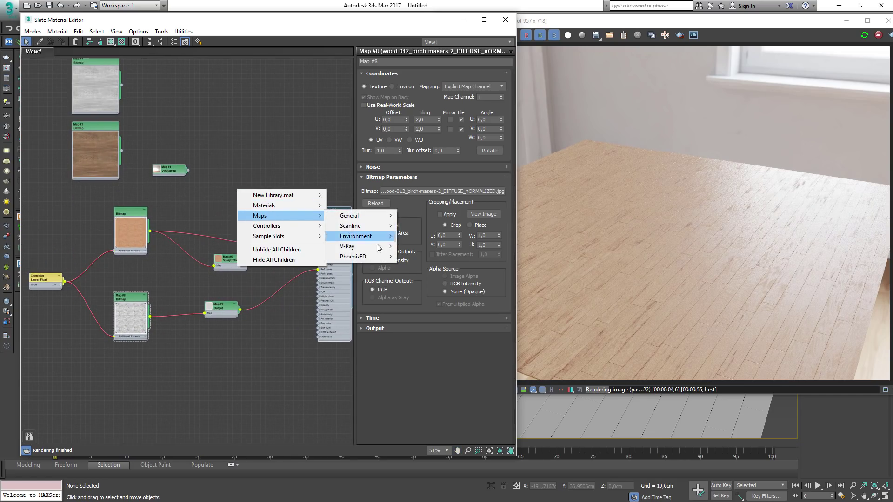
{"action": "mouse_move", "coordinate": [372, 254]}
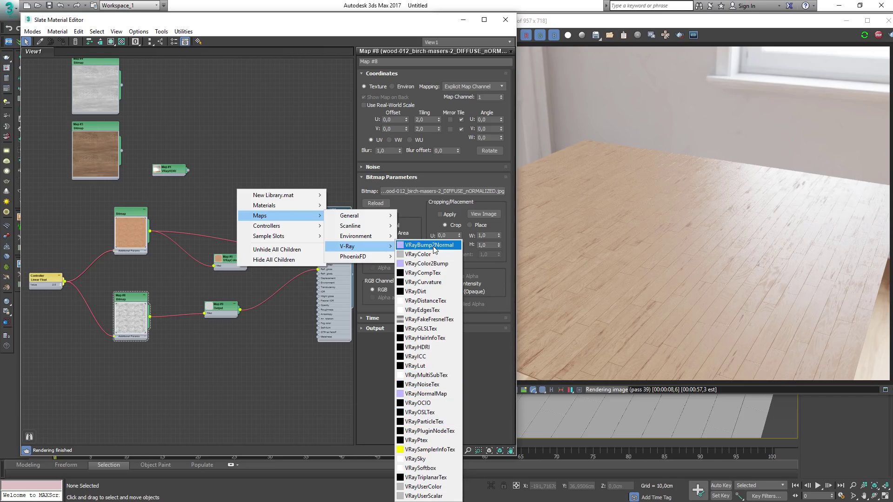
{"action": "left_click", "coordinate": [426, 375]}
Step: Set the VRayMultiSubTex map's number of IDs to 3 and move the VRayHDRI node up out of the way
{"action": "double_click", "coordinate": [234, 190]}
{"action": "left_click_drag", "start_coordinate": [237, 193], "coordinate": [260, 204]}
{"action": "type", "text": "3"}
{"action": "key", "text": "Return"}
{"action": "scroll", "coordinate": [213, 136], "scroll_direction": "up", "scroll_amount": 3}
{"action": "left_click_drag", "start_coordinate": [156, 178], "coordinate": [165, 111]}
{"action": "scroll", "coordinate": [124, 281], "scroll_direction": "up", "scroll_amount": 2}
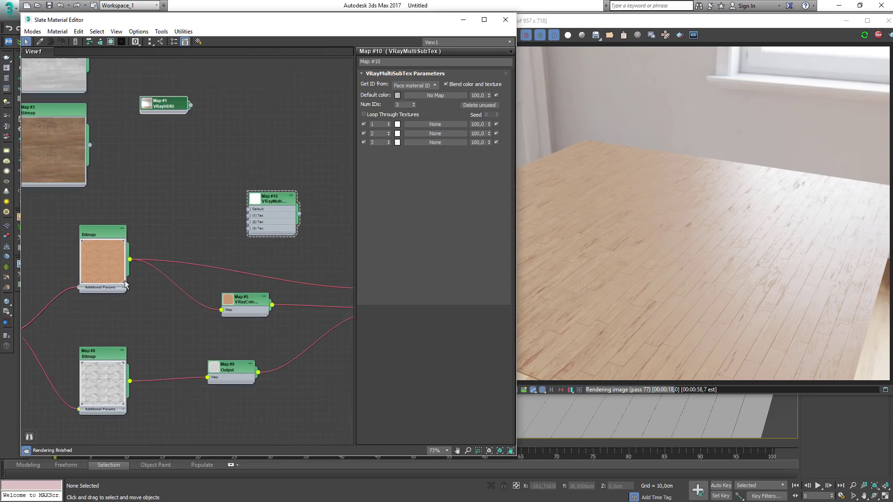
Step: Wire the diffuse bitmap into the VRayMultiSubTex's Default and (1) Tex inputs and that map into Material #25's Diffuse map
{"action": "left_click_drag", "start_coordinate": [130, 258], "coordinate": [267, 198]}
{"action": "middle_click_drag", "start_coordinate": [232, 236], "coordinate": [96, 211]}
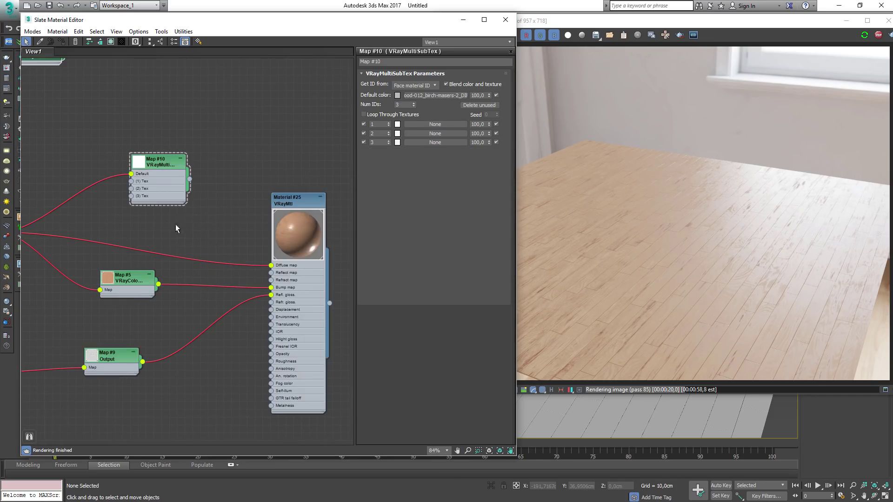
{"action": "left_click_drag", "start_coordinate": [268, 256], "coordinate": [271, 265]}
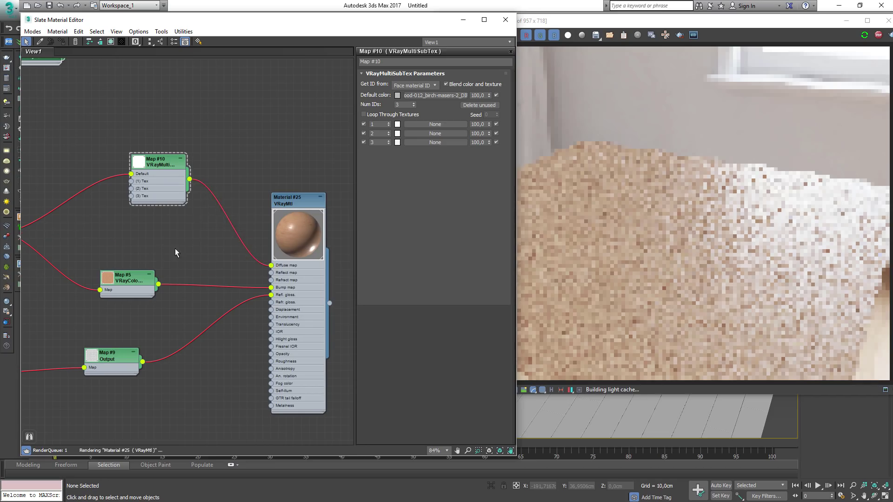
{"action": "middle_click_drag", "start_coordinate": [174, 249], "coordinate": [227, 247]}
{"action": "left_click_drag", "start_coordinate": [48, 231], "coordinate": [211, 128]}
{"action": "middle_click_drag", "start_coordinate": [147, 220], "coordinate": [274, 188]}
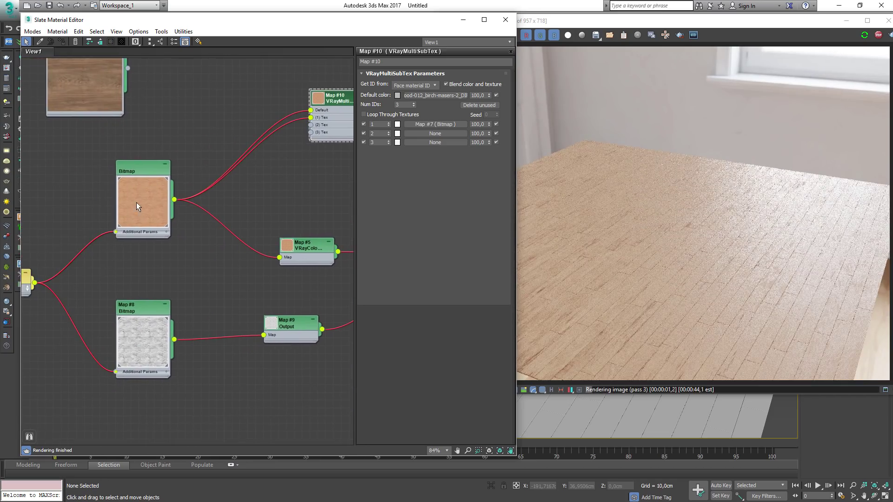
Step: Move the VRayColor2Bump and Output nodes down and align them to make room below the VRayMultiSubTex map
{"action": "left_click_drag", "start_coordinate": [135, 203], "coordinate": [136, 202]}
{"action": "middle_click_drag", "start_coordinate": [268, 177], "coordinate": [167, 232]}
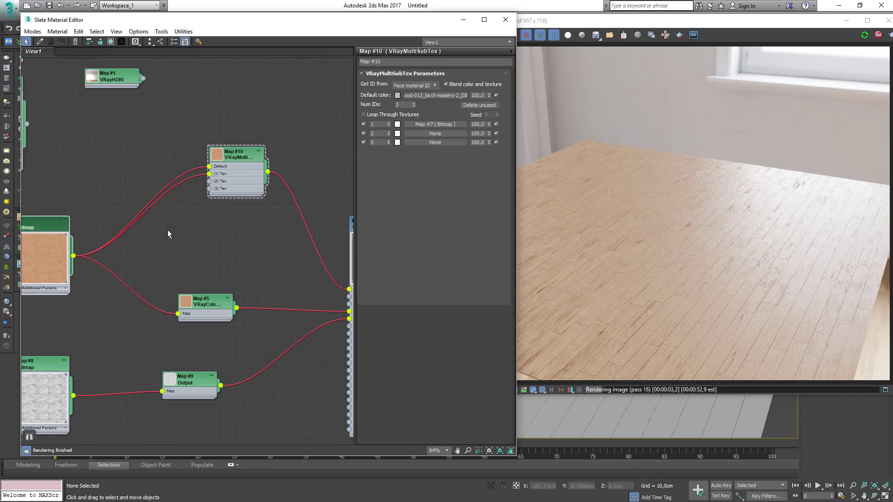
{"action": "left_click_drag", "start_coordinate": [203, 301], "coordinate": [189, 348]}
{"action": "left_click_drag", "start_coordinate": [189, 382], "coordinate": [197, 405]}
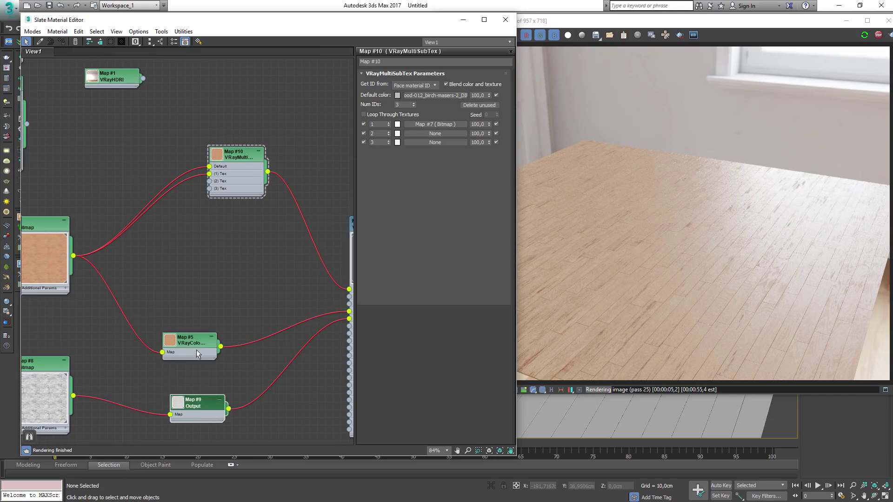
{"action": "left_click_drag", "start_coordinate": [196, 351], "coordinate": [204, 366]}
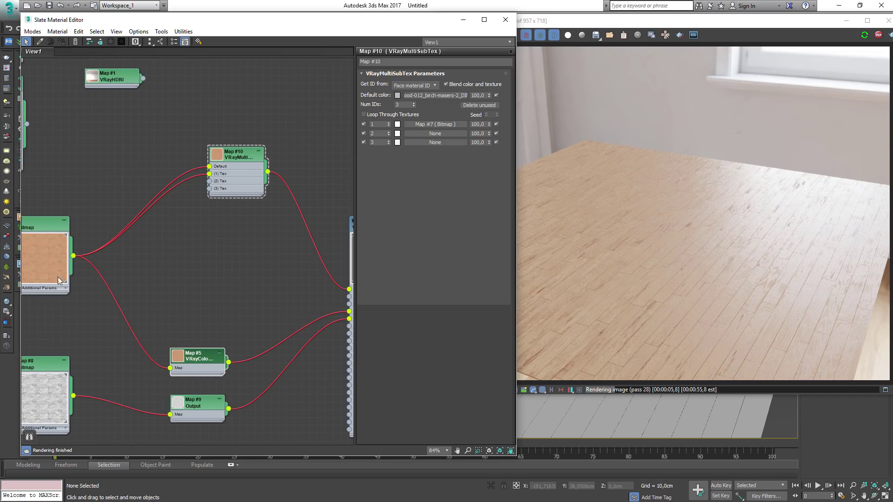
Step: Browse the general map types for a new node between the diffuse bitmap and the VRayMultiSubTex map
{"action": "right_click", "coordinate": [144, 252]}
{"action": "mouse_move", "coordinate": [218, 277]}
{"action": "mouse_move", "coordinate": [257, 277]}
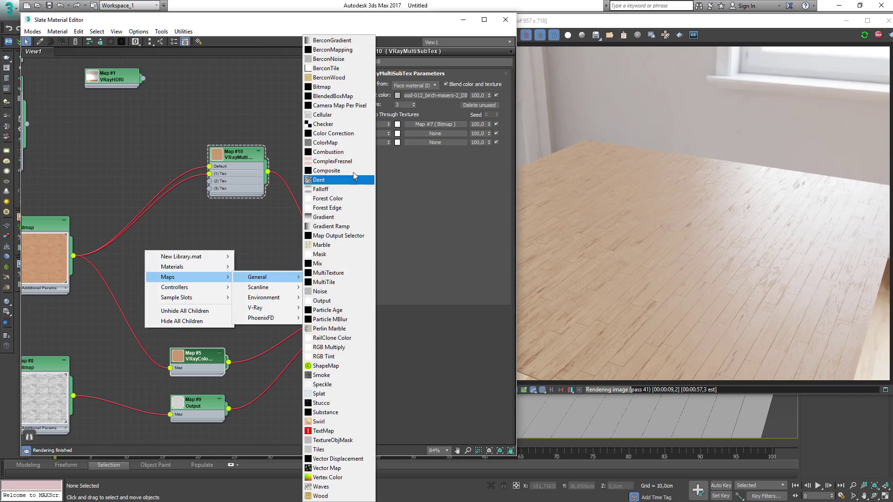
Step: Add a Color Correction map fed by the birch diffuse bitmap and duplicate it below, keeping the same bitmap input
{"action": "left_click", "coordinate": [331, 133]}
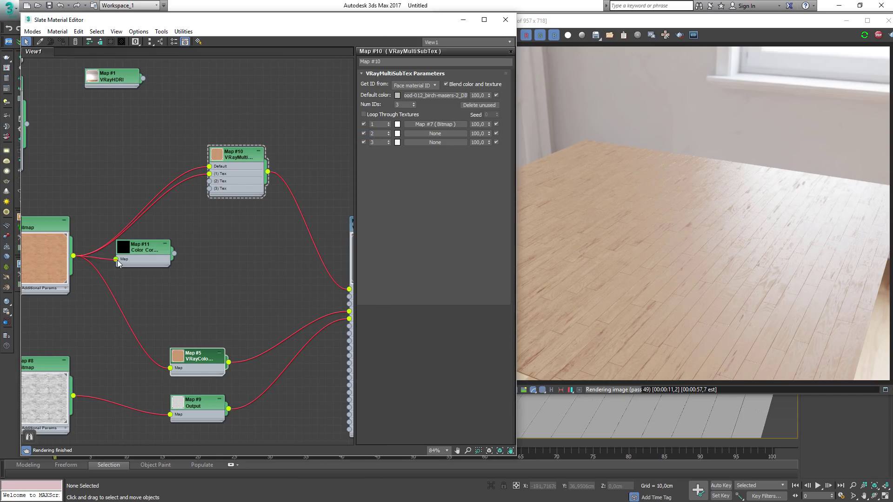
{"action": "mouse_move", "coordinate": [143, 248]}
{"action": "left_mouse_down"}
{"action": "mouse_move", "coordinate": [159, 233]}
{"action": "mouse_move", "coordinate": [159, 272]}
{"action": "left_mouse_up"}
{"action": "left_click", "coordinate": [158, 233]}
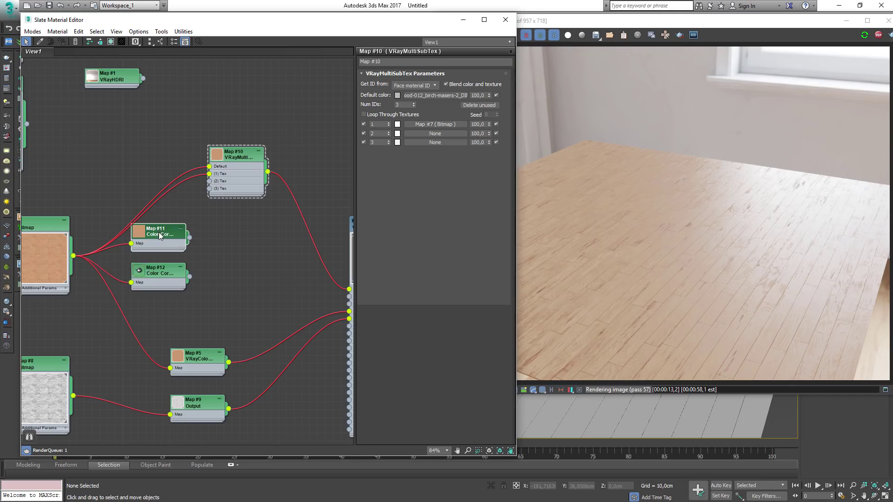
Step: Switch the upper Color Correction map to advanced lightness and set its RGB Gamma/Contrast to 0,85
{"action": "double_click", "coordinate": [160, 235]}
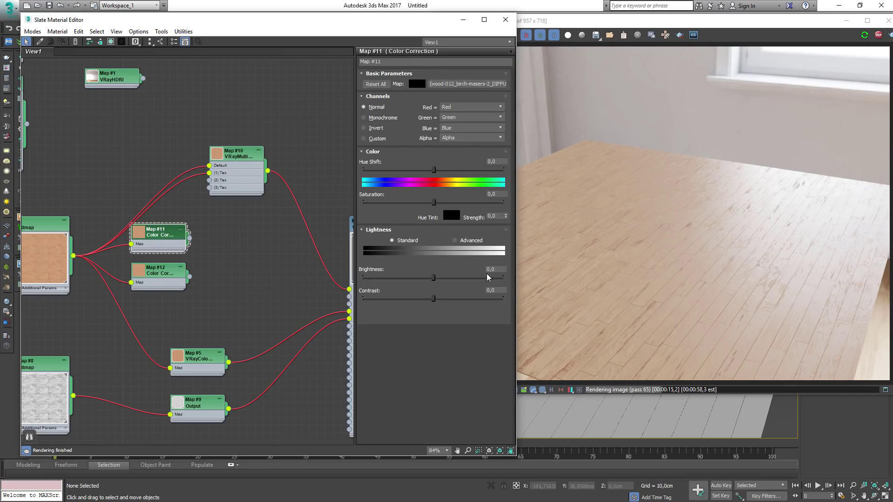
{"action": "left_click", "coordinate": [470, 241]}
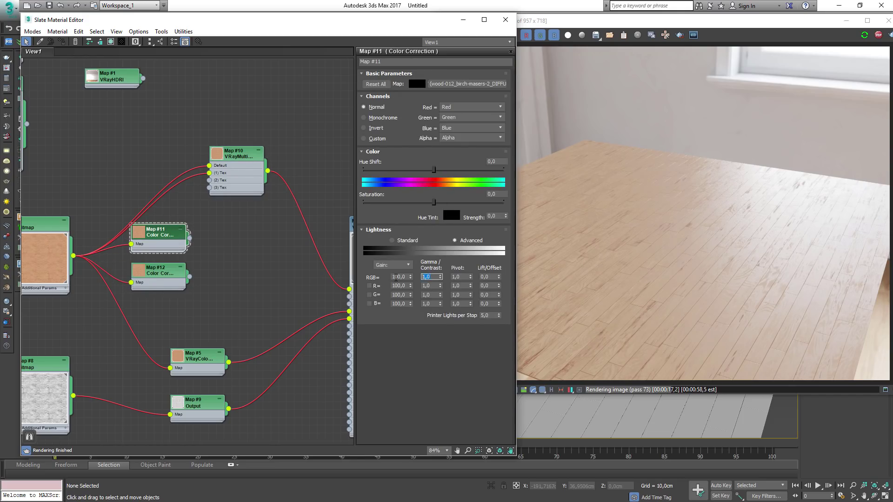
{"action": "type", "text": "0,8"}
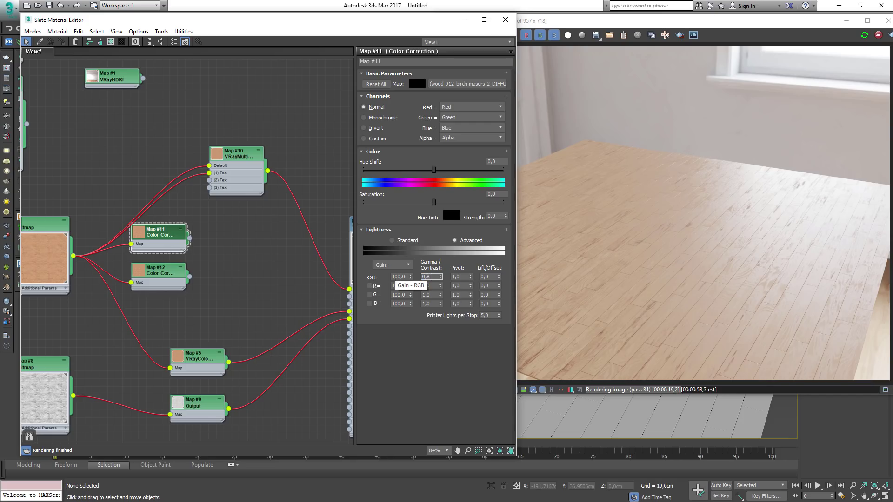
{"action": "type", "text": "5"}
{"action": "key", "text": "Return"}
Step: Switch the lower Color Correction map to advanced lightness and set its RGB Gamma/Contrast to 1,2
{"action": "double_click", "coordinate": [155, 269]}
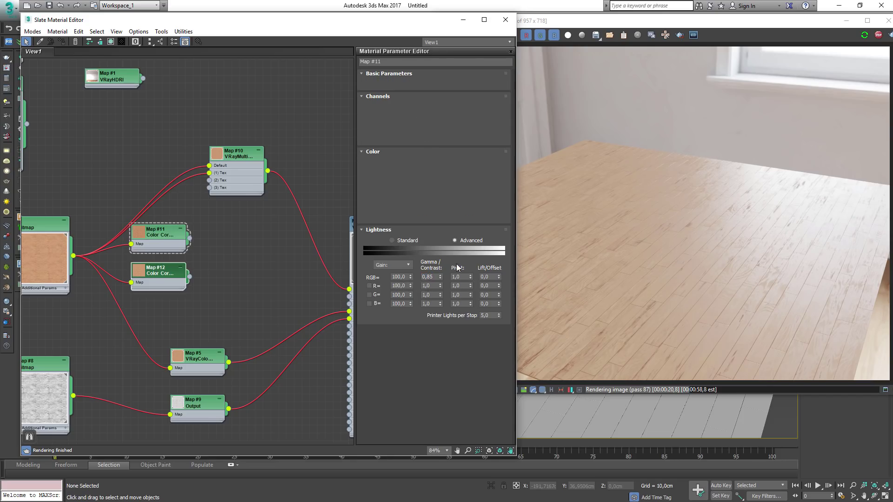
{"action": "left_click", "coordinate": [464, 242]}
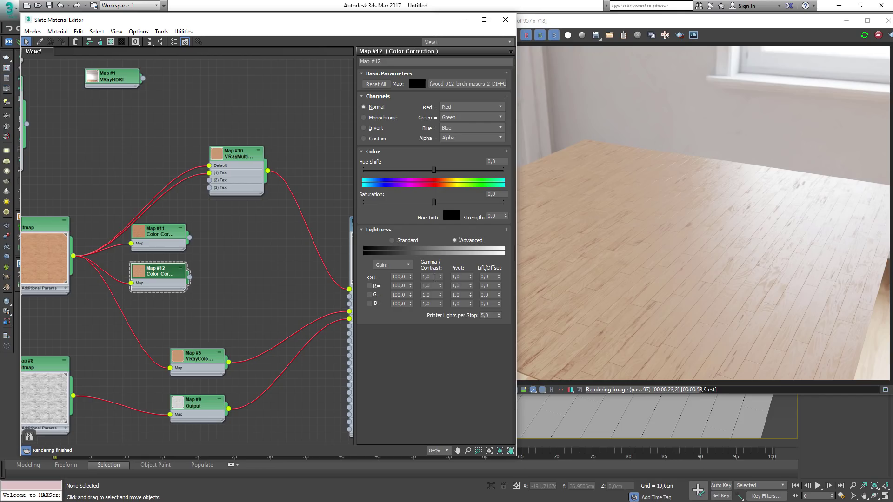
{"action": "double_click", "coordinate": [434, 278]}
{"action": "type", "text": "1"}
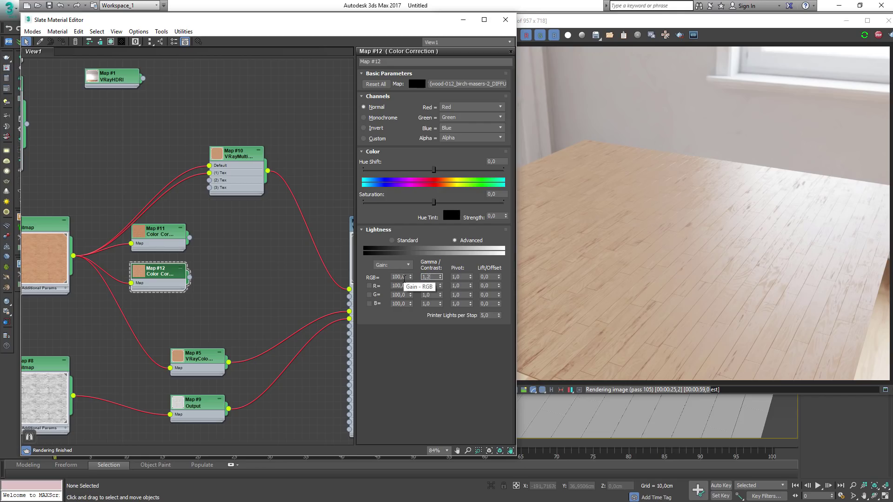
{"action": "type", "text": ",2"}
{"action": "key", "text": "Return"}
Step: Connect the two Color Correction maps to texture slots 2 and 3 of the VRayMultiSubTex map
{"action": "scroll", "coordinate": [202, 226], "scroll_direction": "up", "scroll_amount": 2}
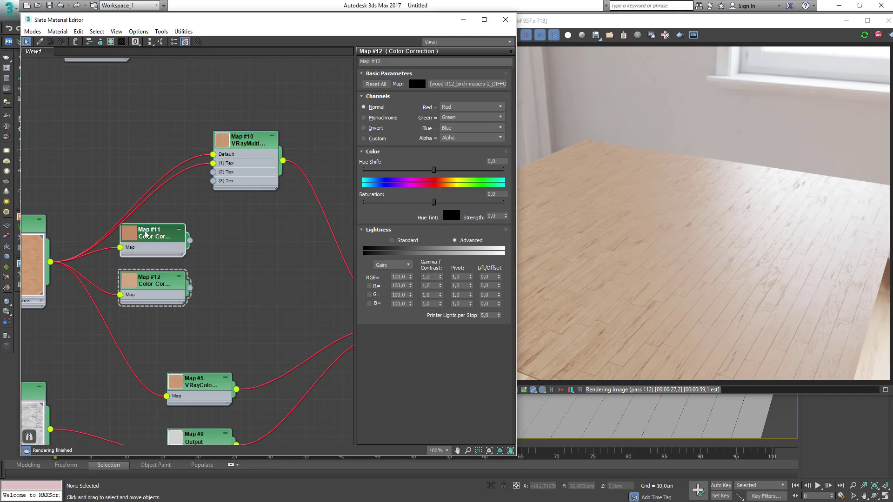
{"action": "left_click_drag", "start_coordinate": [214, 208], "coordinate": [213, 173]}
{"action": "left_click_drag", "start_coordinate": [190, 287], "coordinate": [214, 181]}
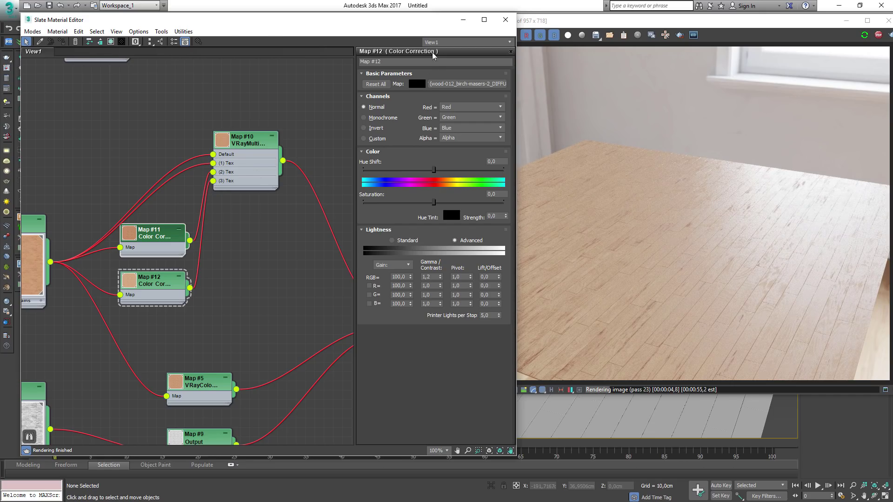
Step: Add a MaterialByElement modifier to the floor plane and set its random distribution's ID Count to 3
{"action": "left_click", "coordinate": [463, 19]}
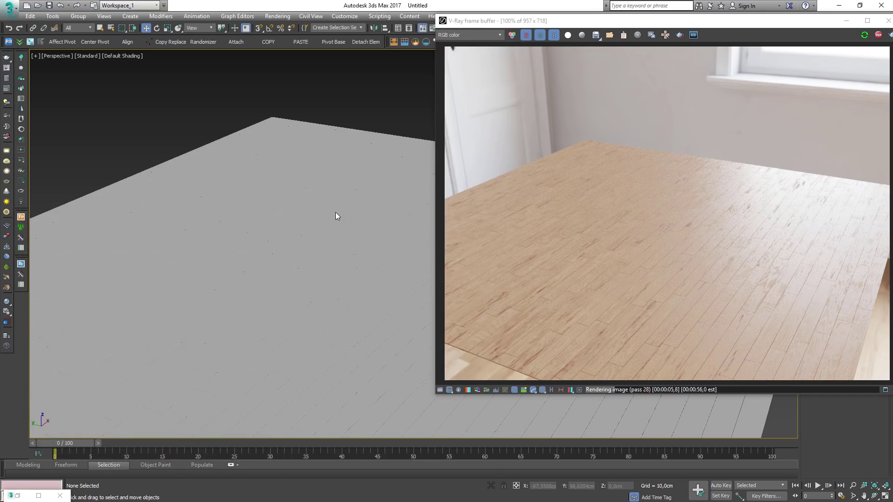
{"action": "left_click", "coordinate": [366, 224]}
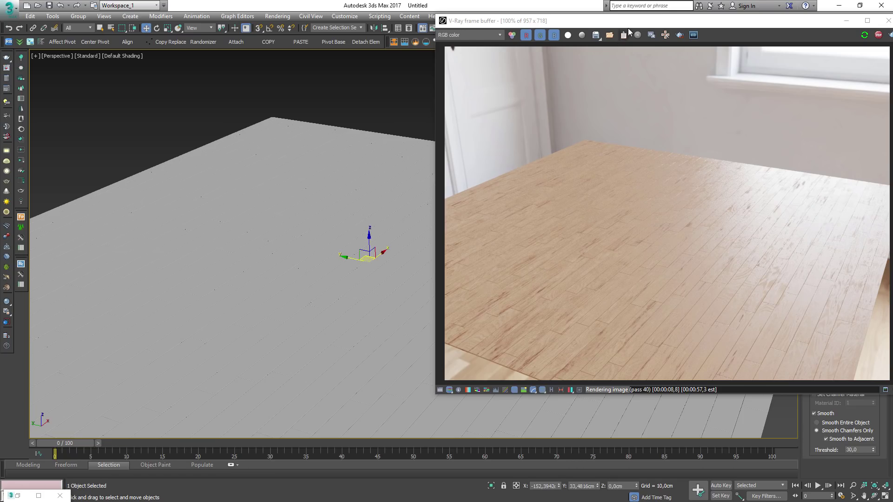
{"action": "left_click_drag", "start_coordinate": [628, 23], "coordinate": [402, 26]}
{"action": "left_click", "coordinate": [854, 80]}
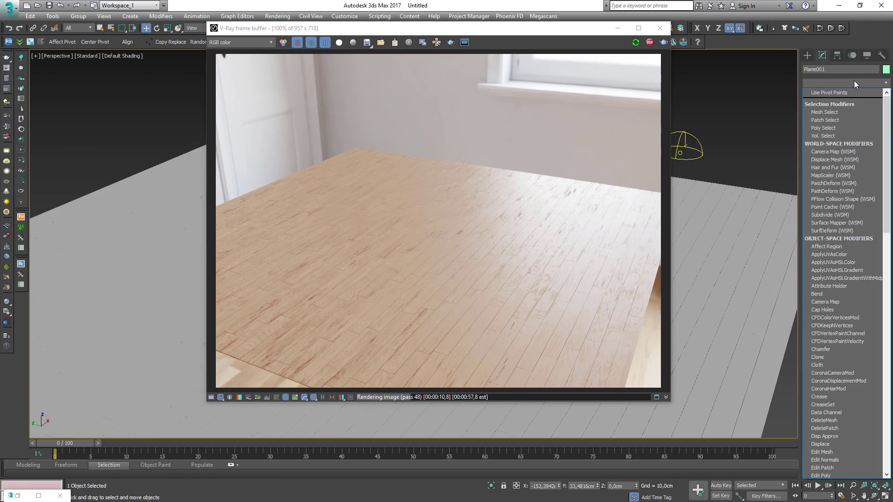
{"action": "key", "text": "m"}
{"action": "key", "text": "m"}
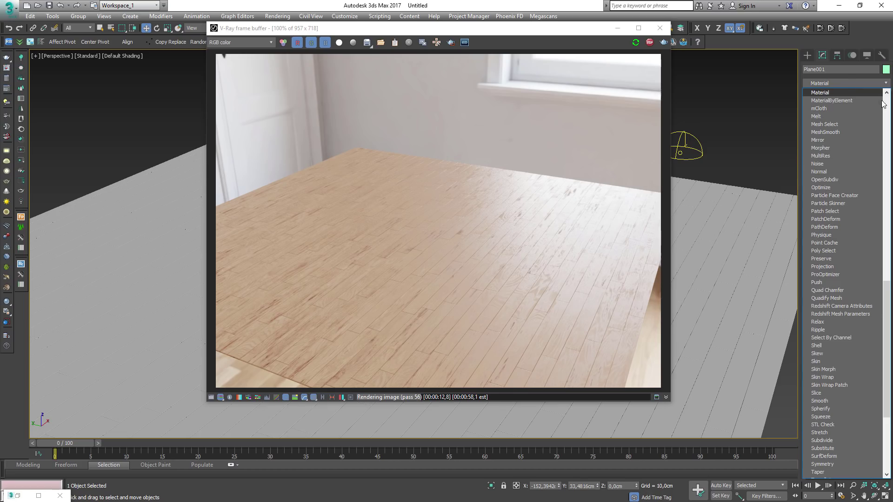
{"action": "left_click", "coordinate": [844, 101]}
{"action": "left_click", "coordinate": [822, 215]}
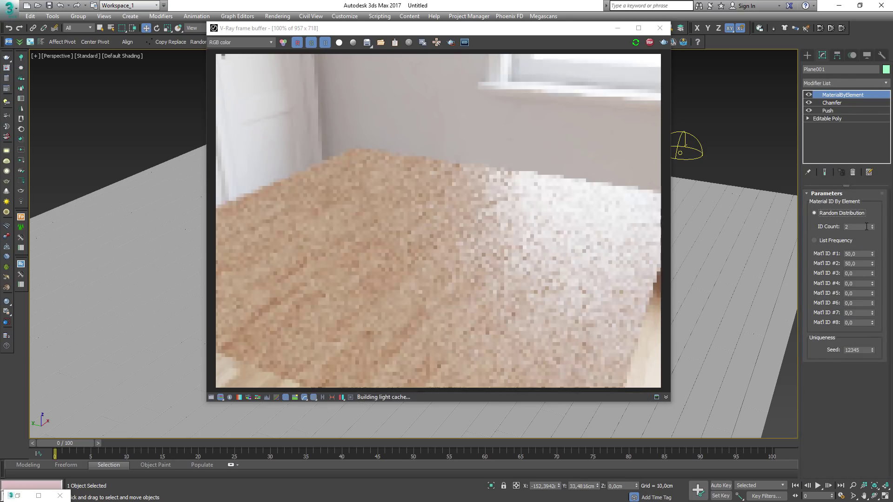
{"action": "left_click", "coordinate": [873, 225]}
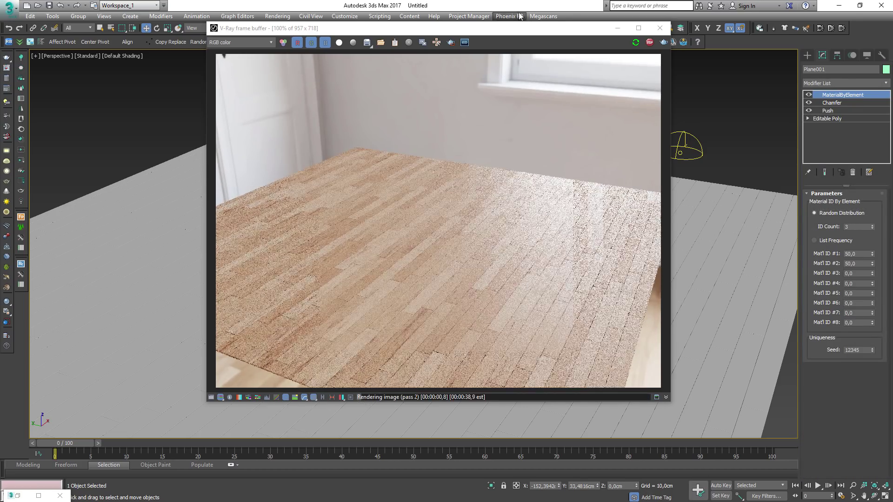
{"action": "left_click_drag", "start_coordinate": [489, 28], "coordinate": [624, 28]}
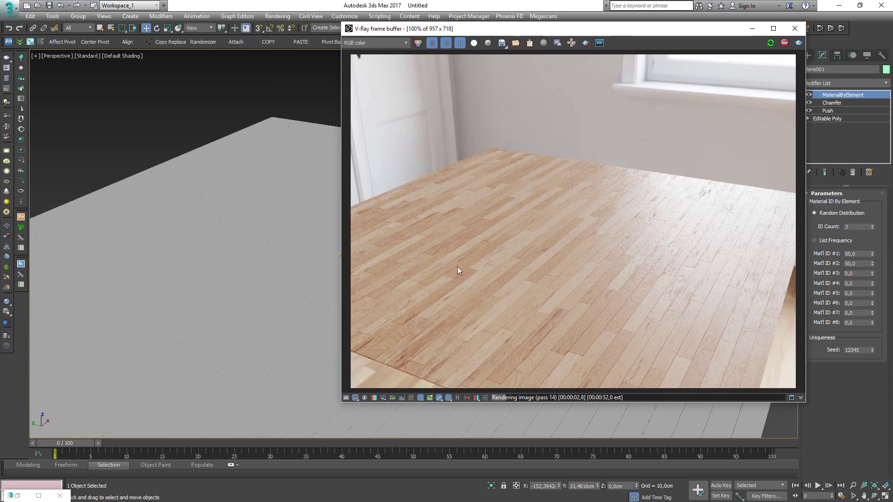
Step: Return to the material graph and replace the birch diffuse bitmap's image with wood-100_oak-white-american-1_DIFFUSE.jpg
{"action": "left_click", "coordinate": [288, 234]}
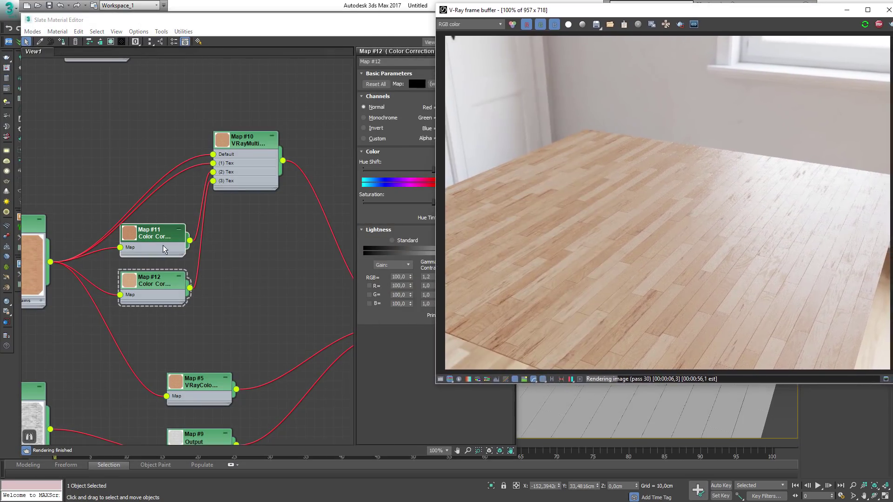
{"action": "middle_click_drag", "start_coordinate": [163, 250], "coordinate": [252, 243]}
{"action": "scroll", "coordinate": [251, 243], "scroll_direction": "down", "scroll_amount": 1}
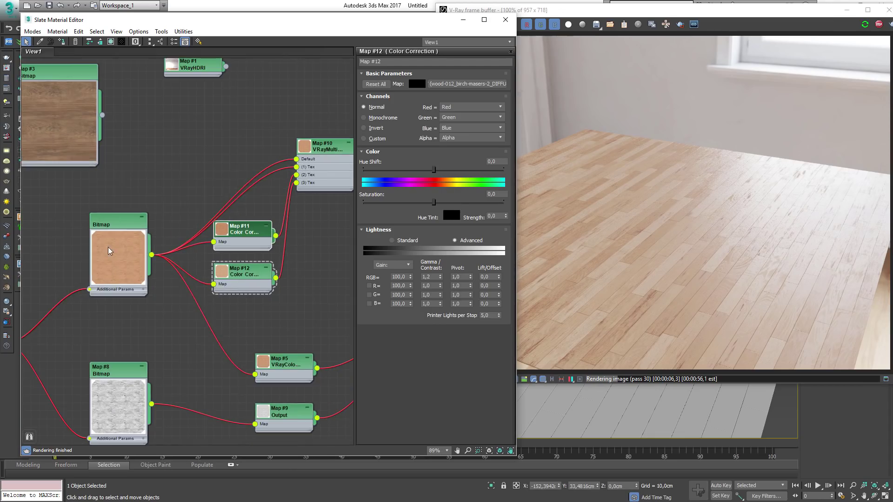
{"action": "left_click_drag", "start_coordinate": [110, 251], "coordinate": [119, 220]}
{"action": "scroll", "coordinate": [119, 219], "scroll_direction": "down", "scroll_amount": 1}
{"action": "left_click_drag", "start_coordinate": [87, 162], "coordinate": [76, 157]}
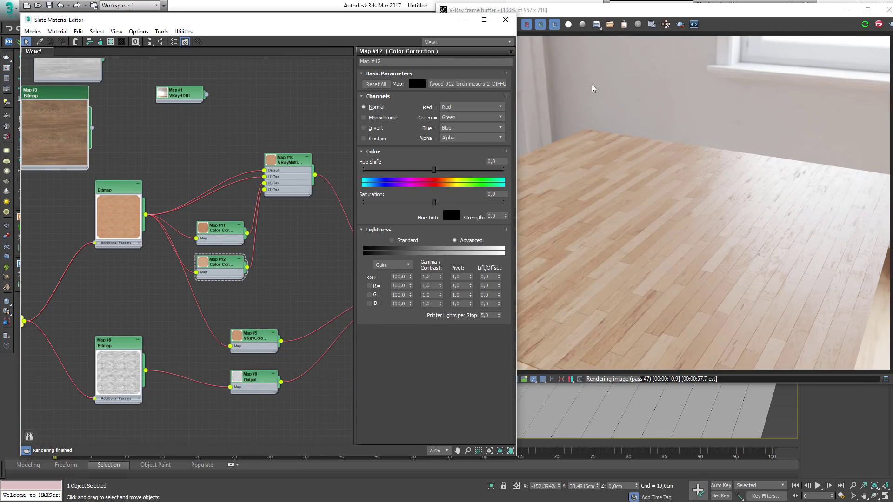
{"action": "left_click_drag", "start_coordinate": [612, 18], "coordinate": [645, 18]}
{"action": "double_click", "coordinate": [140, 186]}
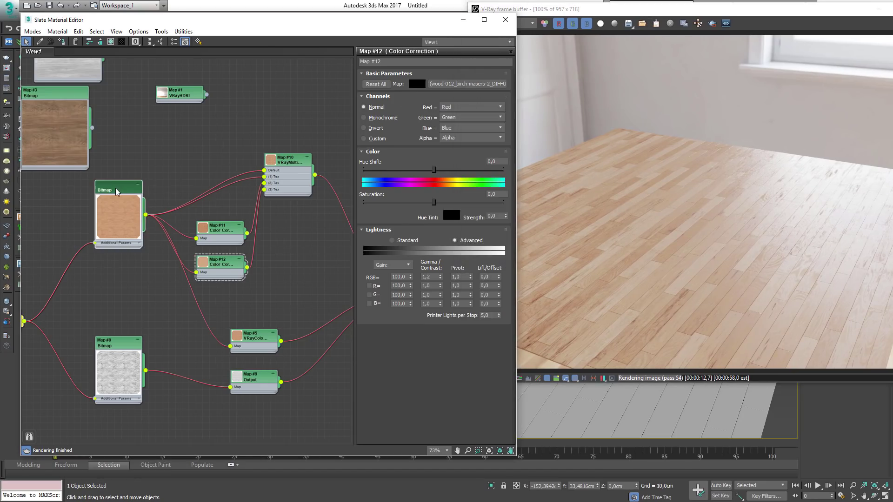
{"action": "left_click", "coordinate": [472, 191]}
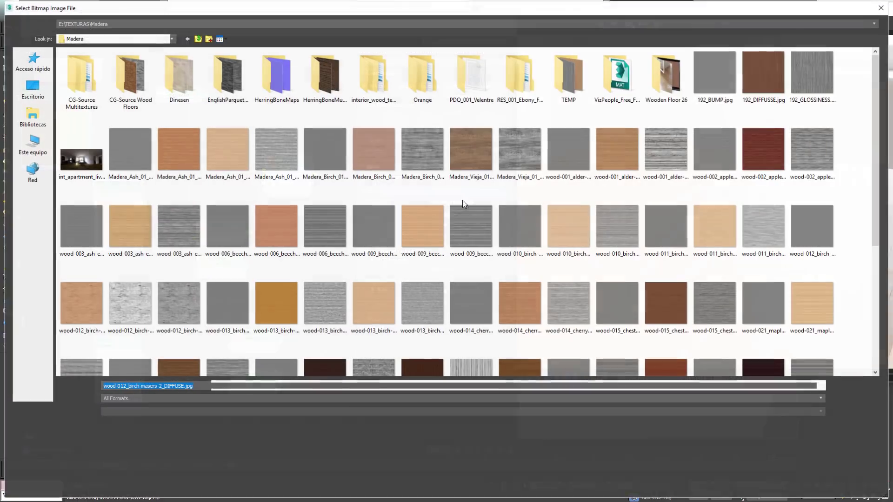
{"action": "scroll", "coordinate": [206, 312], "scroll_direction": "down", "scroll_amount": 3}
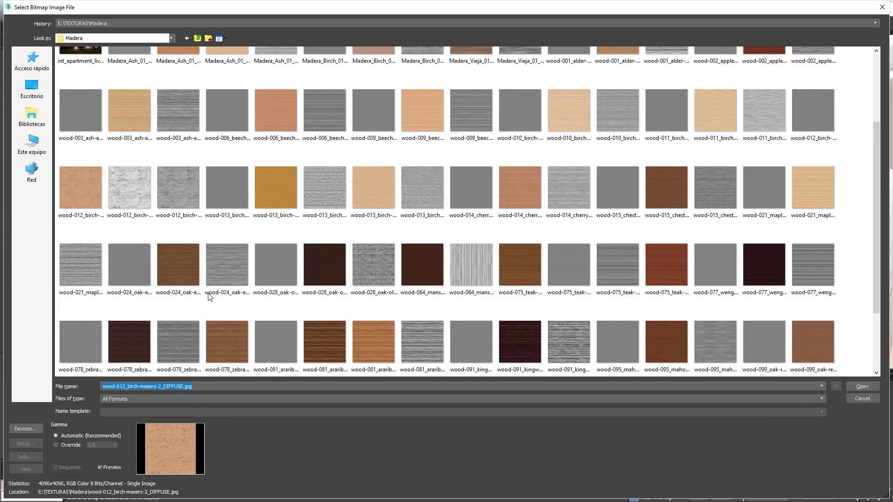
{"action": "scroll", "coordinate": [448, 336], "scroll_direction": "down", "scroll_amount": 3}
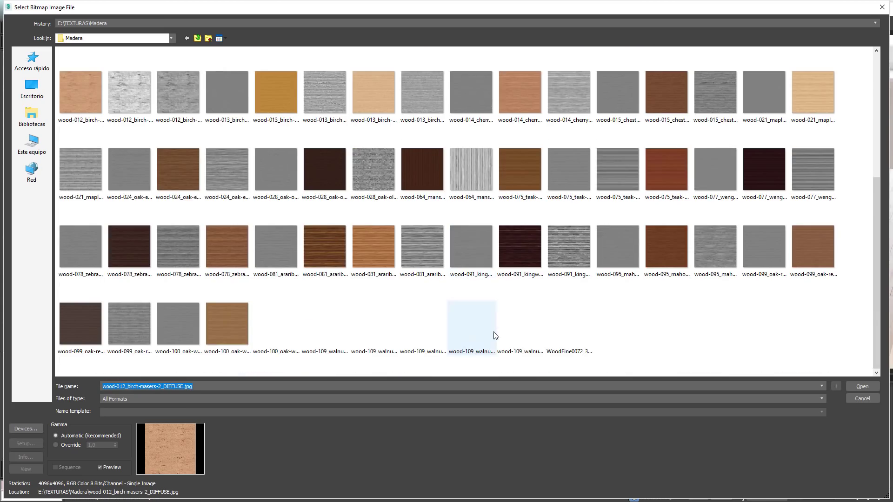
{"action": "double_click", "coordinate": [222, 325]}
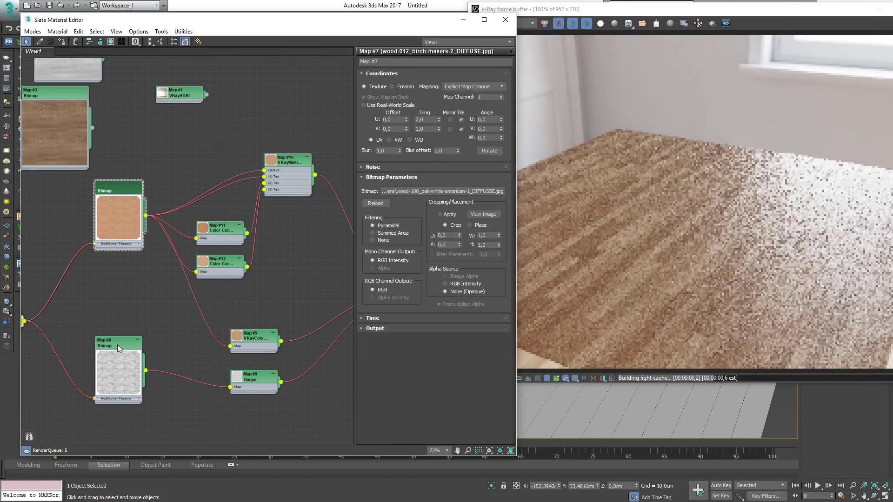
Step: Replace the grey Map #8 bitmap's image with wood-100_oak-white-american-1_GLOSSINESS.jpg
{"action": "double_click", "coordinate": [117, 344]}
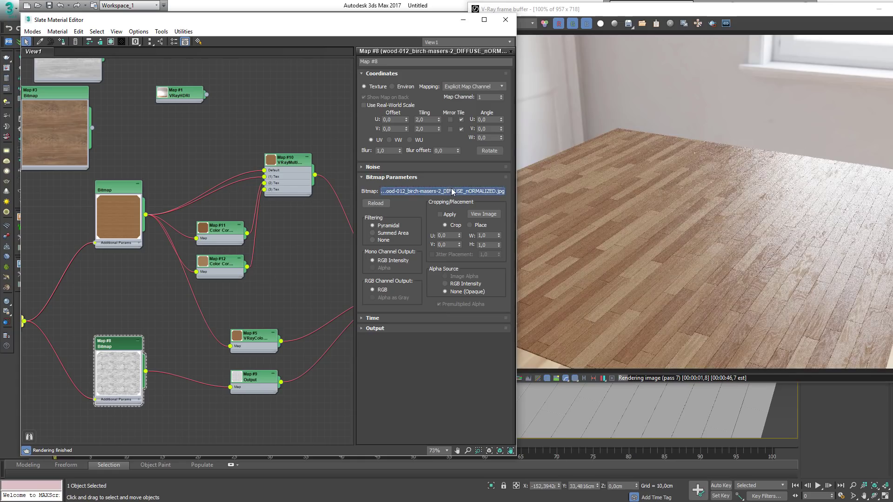
{"action": "left_click", "coordinate": [452, 191]}
{"action": "scroll", "coordinate": [221, 299], "scroll_direction": "down", "scroll_amount": 3}
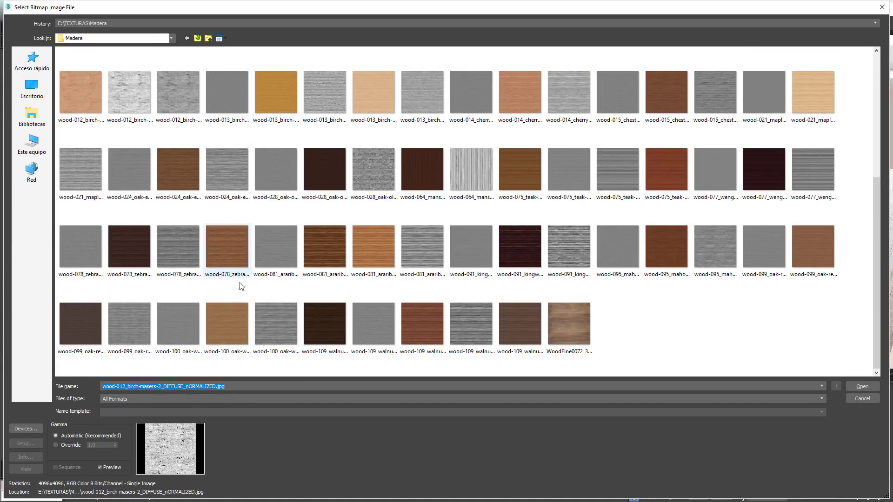
{"action": "double_click", "coordinate": [274, 328]}
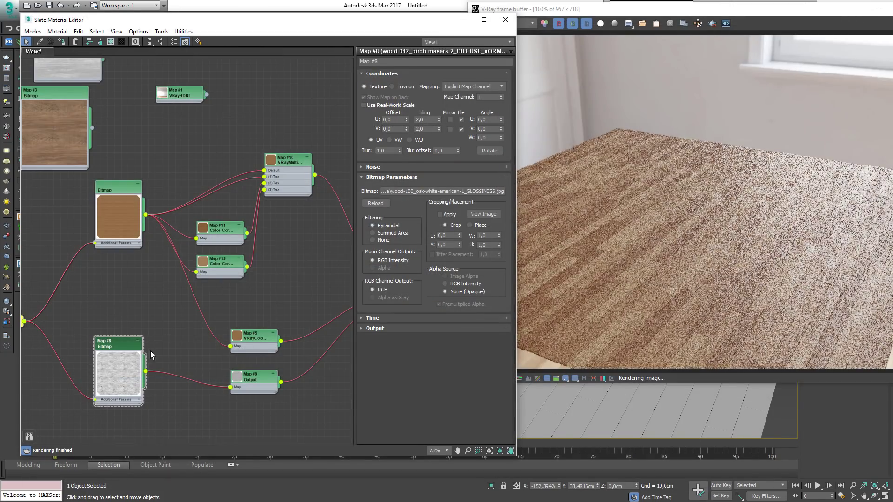
Step: Move the floor material with its connected maps lower in the graph, away from the unused bitmaps
{"action": "middle_click_drag", "start_coordinate": [151, 354], "coordinate": [140, 316]}
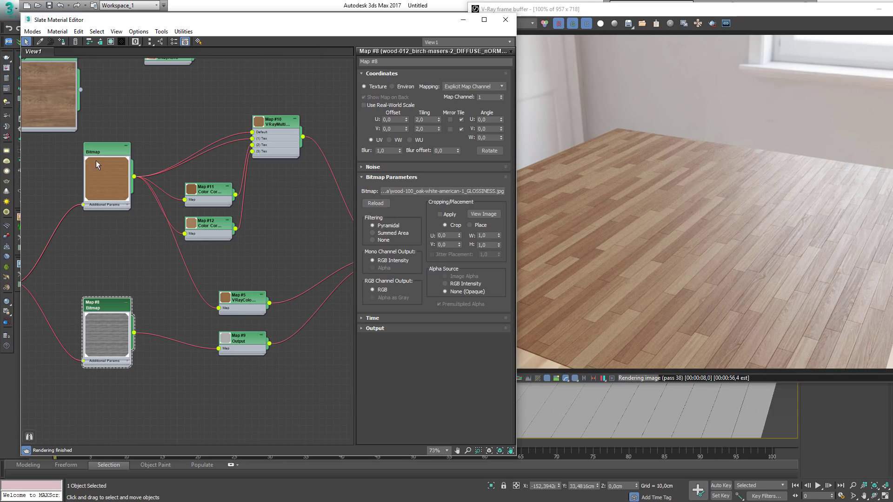
{"action": "scroll", "coordinate": [242, 230], "scroll_direction": "down", "scroll_amount": 4}
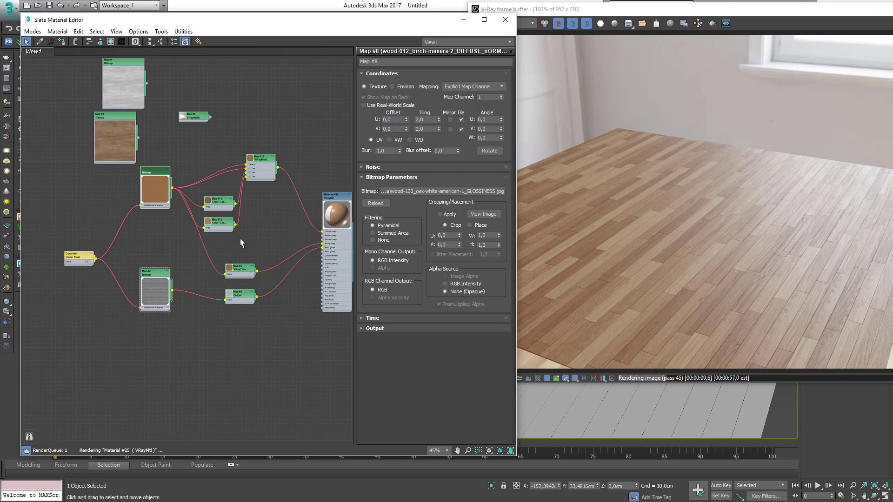
{"action": "scroll", "coordinate": [240, 239], "scroll_direction": "down", "scroll_amount": 1}
{"action": "middle_click_drag", "start_coordinate": [324, 234], "coordinate": [277, 228]}
{"action": "left_click_drag", "start_coordinate": [278, 213], "coordinate": [285, 261], "text": "ctrl+alt"}
{"action": "left_click", "coordinate": [203, 183]}
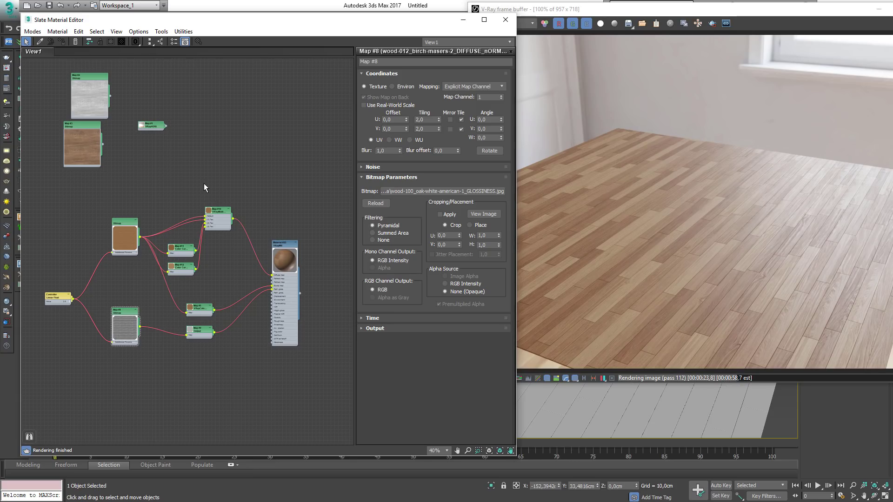
Step: Insert a new Color Correction map between the oak diffuse bitmap and all the maps it feeds
{"action": "scroll", "coordinate": [98, 215], "scroll_direction": "up", "scroll_amount": 5}
{"action": "left_click_drag", "start_coordinate": [155, 254], "coordinate": [112, 248]}
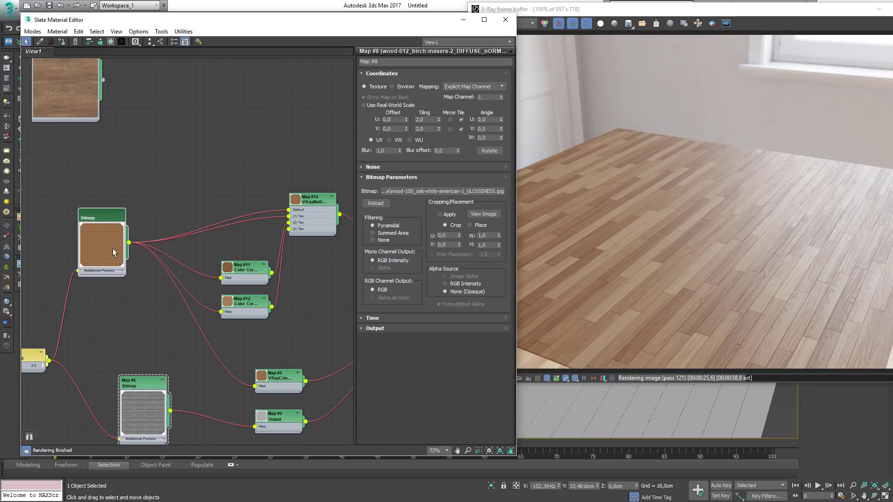
{"action": "right_click", "coordinate": [149, 206]}
{"action": "mouse_move", "coordinate": [172, 231]}
{"action": "mouse_move", "coordinate": [262, 231]}
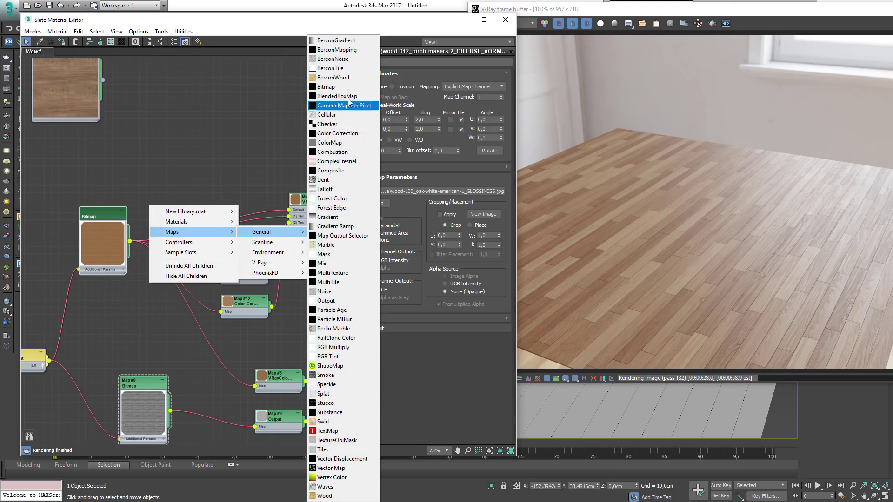
{"action": "left_click", "coordinate": [338, 133]}
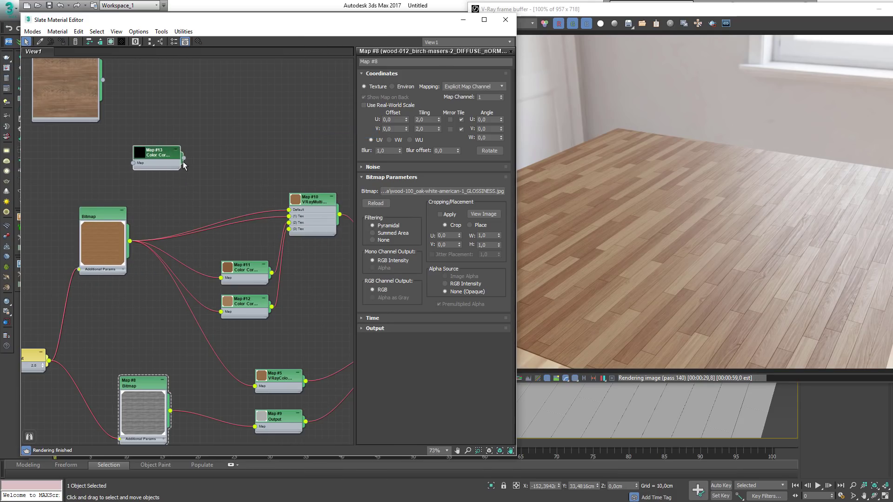
{"action": "left_click_drag", "start_coordinate": [184, 159], "coordinate": [70, 236]}
{"action": "left_click_drag", "start_coordinate": [180, 225], "coordinate": [140, 225]}
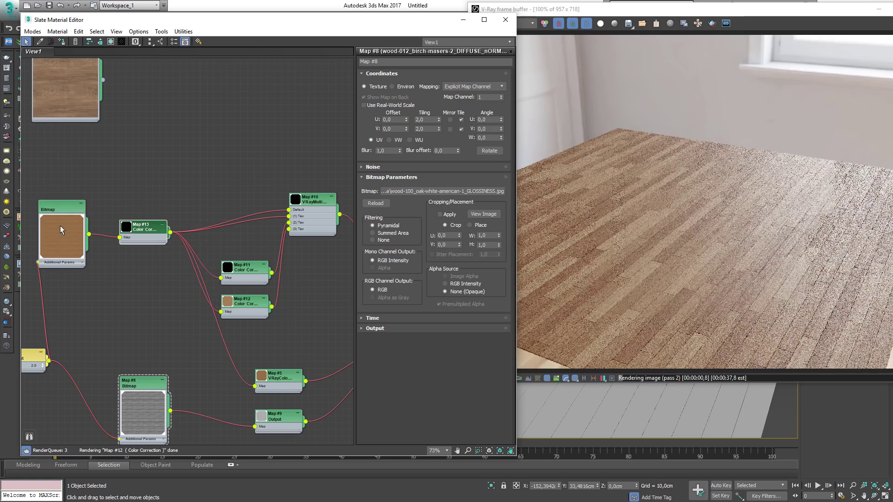
Step: Set the new Color Correction map's hue shift to about 4.19 and its saturation to about -24.25
{"action": "double_click", "coordinate": [136, 225]}
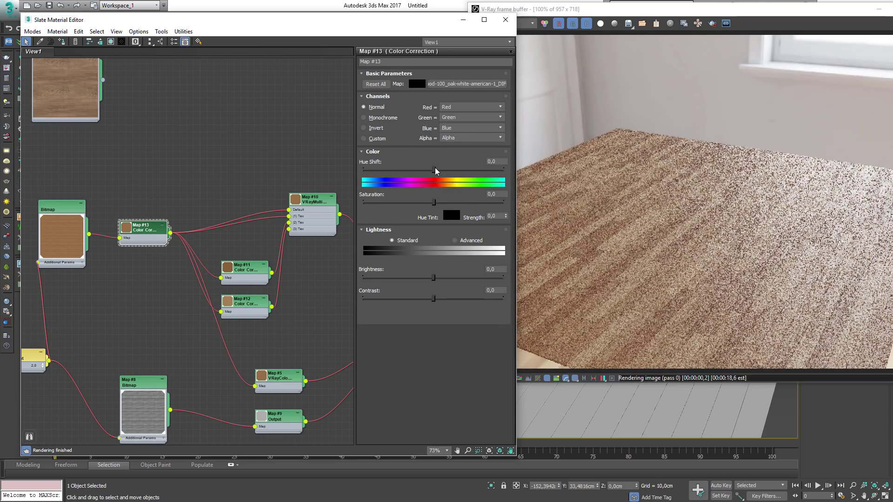
{"action": "left_click_drag", "start_coordinate": [434, 171], "coordinate": [436, 168]}
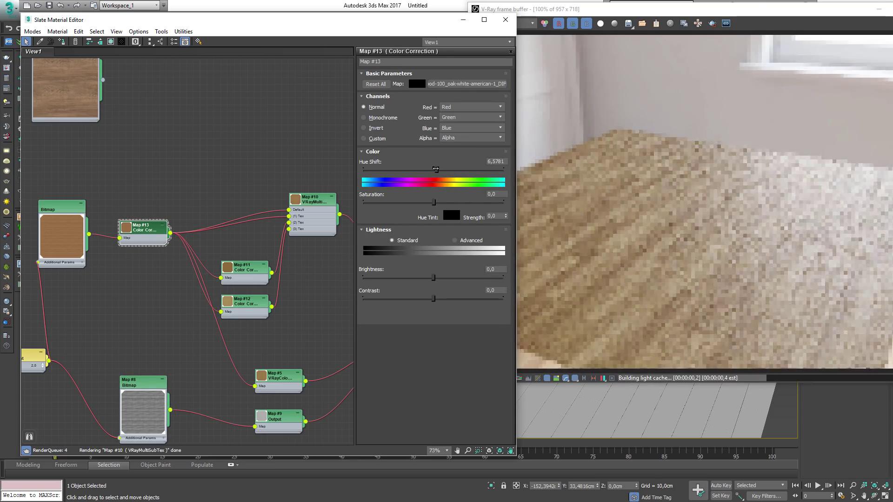
{"action": "left_click_drag", "start_coordinate": [434, 203], "coordinate": [426, 203]}
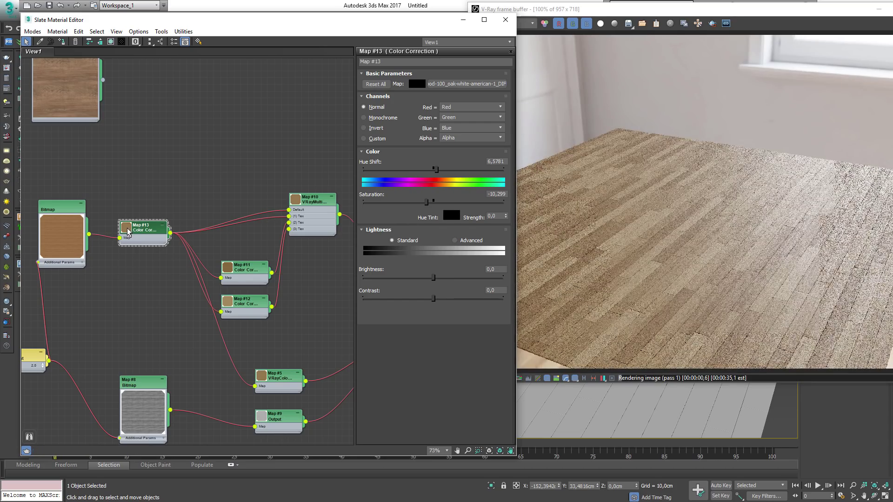
{"action": "scroll", "coordinate": [128, 231], "scroll_direction": "up", "scroll_amount": 6}
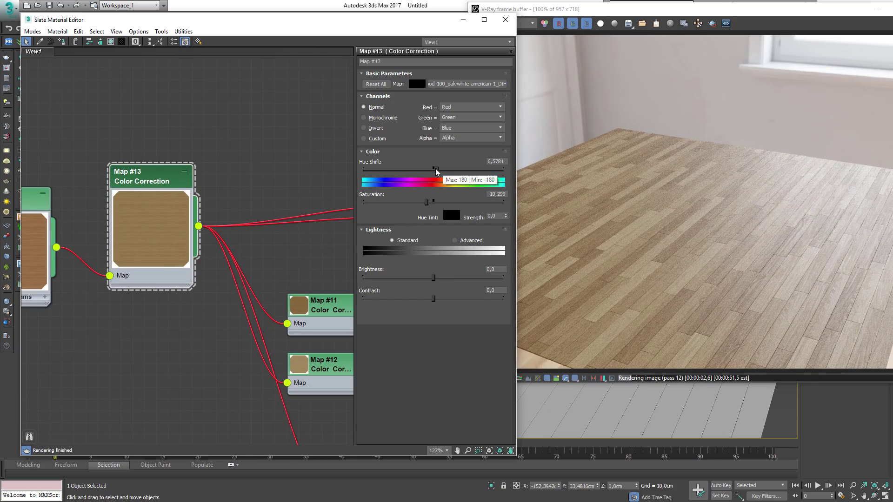
{"action": "left_click_drag", "start_coordinate": [436, 171], "coordinate": [435, 169]}
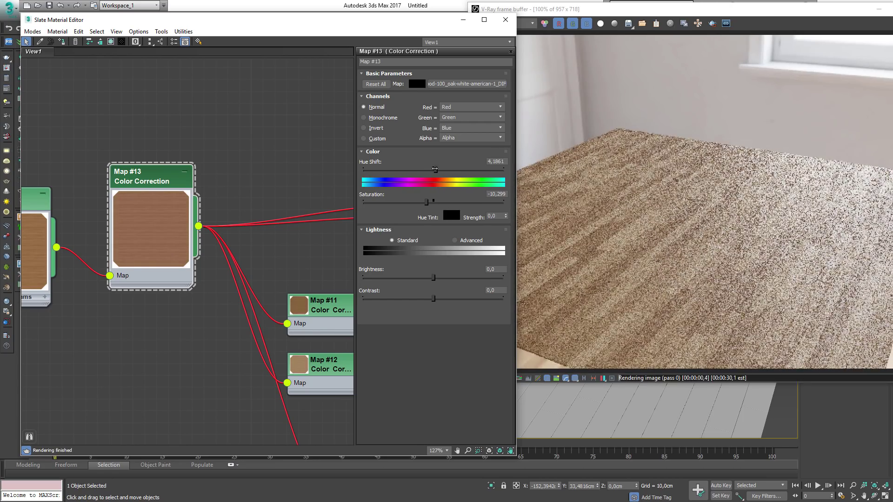
{"action": "mouse_move", "coordinate": [427, 202]}
{"action": "left_mouse_down"}
{"action": "mouse_move", "coordinate": [408, 202]}
{"action": "mouse_move", "coordinate": [417, 205]}
{"action": "left_mouse_up"}
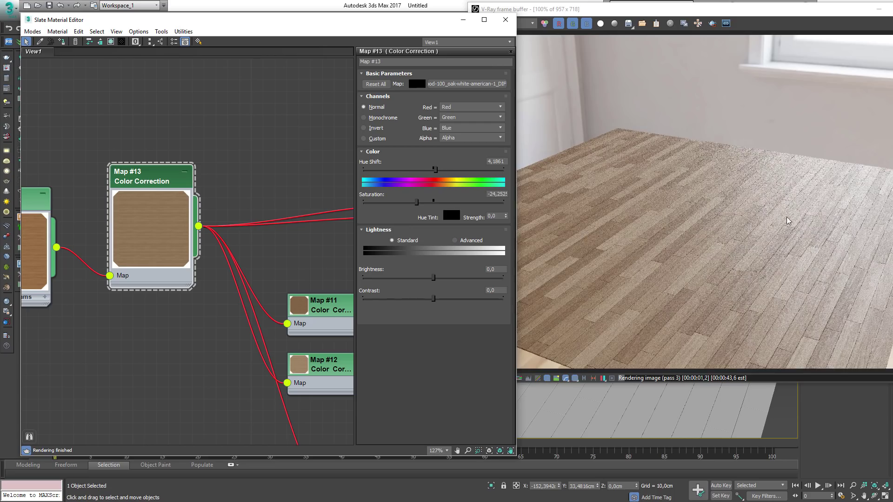
{"action": "left_click", "coordinate": [736, 272]}
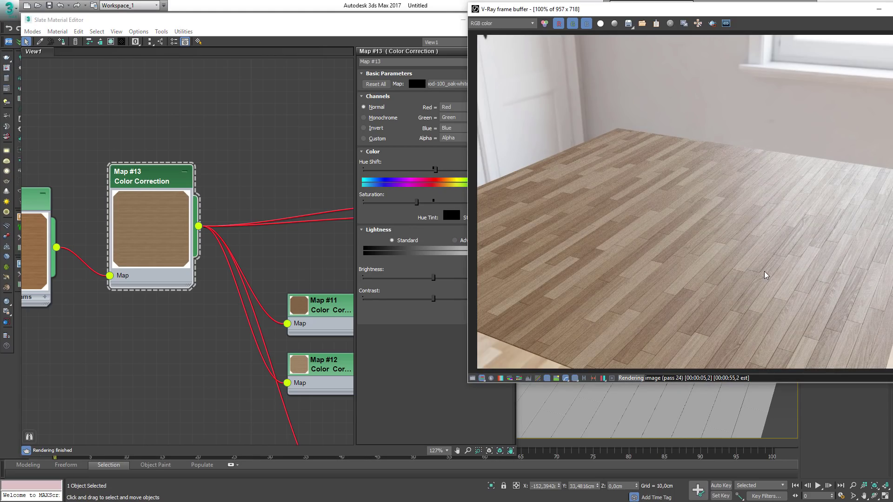
Step: Move the Linear Float controller away from the maps and place the oak diffuse bitmap just beside its Color Correction map
{"action": "scroll", "coordinate": [259, 251], "scroll_direction": "down", "scroll_amount": 10}
{"action": "left_click", "coordinate": [116, 325]}
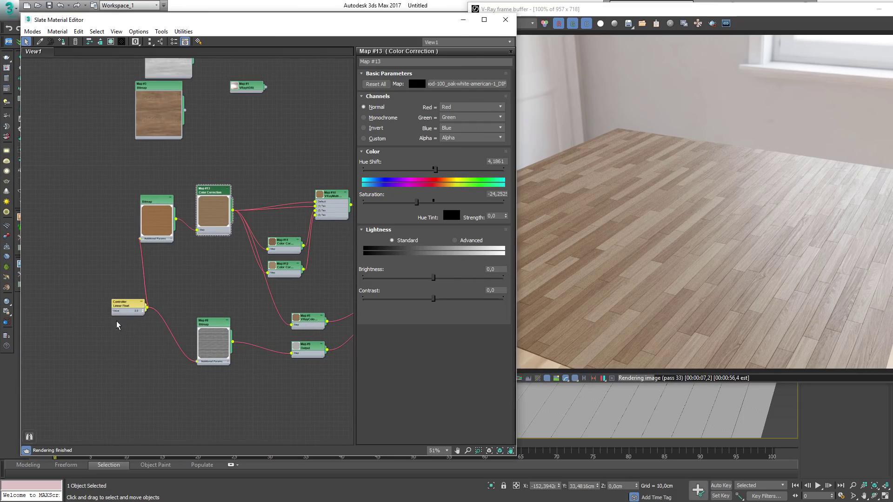
{"action": "left_click_drag", "start_coordinate": [128, 305], "coordinate": [57, 282]}
{"action": "left_click_drag", "start_coordinate": [170, 214], "coordinate": [178, 204]}
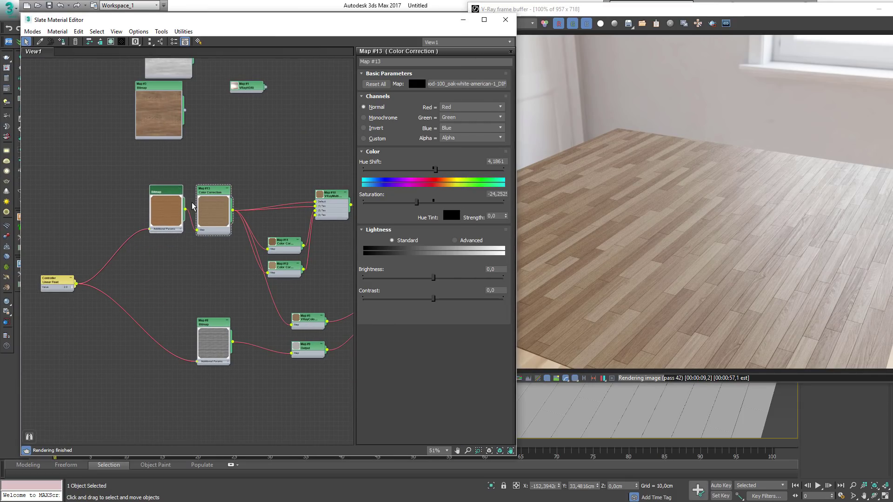
Step: Tidy the graph by repositioning the two variation Color Corrections, the VRayMultiSubTex, the VRayColor map and the Output map before the material
{"action": "middle_click_drag", "start_coordinate": [275, 295], "coordinate": [231, 280]}
{"action": "left_click_drag", "start_coordinate": [249, 275], "coordinate": [234, 218]}
{"action": "left_click_drag", "start_coordinate": [246, 232], "coordinate": [247, 218]}
{"action": "left_click_drag", "start_coordinate": [286, 183], "coordinate": [305, 193]}
{"action": "middle_click_drag", "start_coordinate": [287, 301], "coordinate": [255, 287]}
{"action": "scroll", "coordinate": [247, 284], "scroll_direction": "down", "scroll_amount": 1}
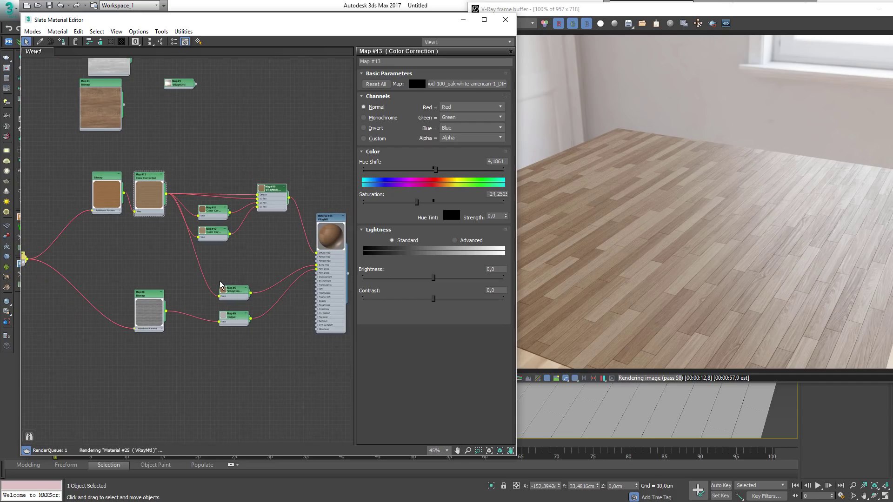
{"action": "mouse_move", "coordinate": [216, 280]}
{"action": "left_mouse_down"}
{"action": "mouse_move", "coordinate": [222, 287]}
{"action": "mouse_move", "coordinate": [218, 275]}
{"action": "left_mouse_up"}
{"action": "left_click", "coordinate": [215, 284]}
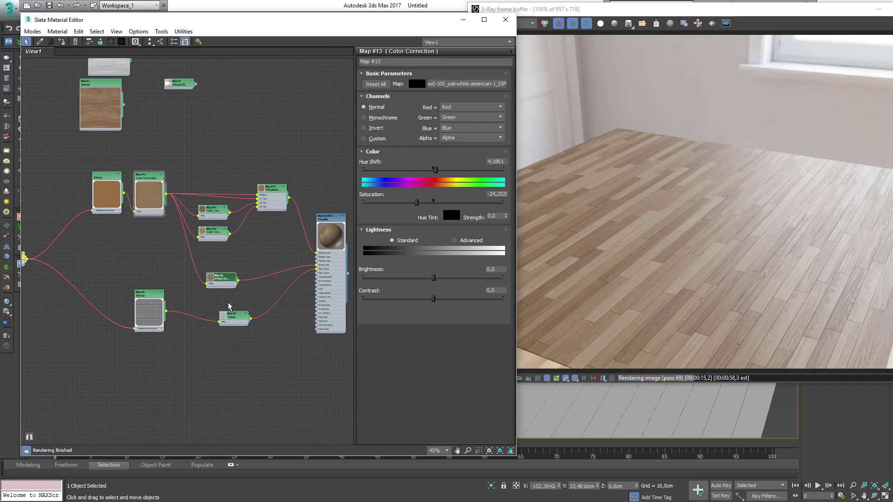
{"action": "left_click_drag", "start_coordinate": [232, 314], "coordinate": [215, 305]}
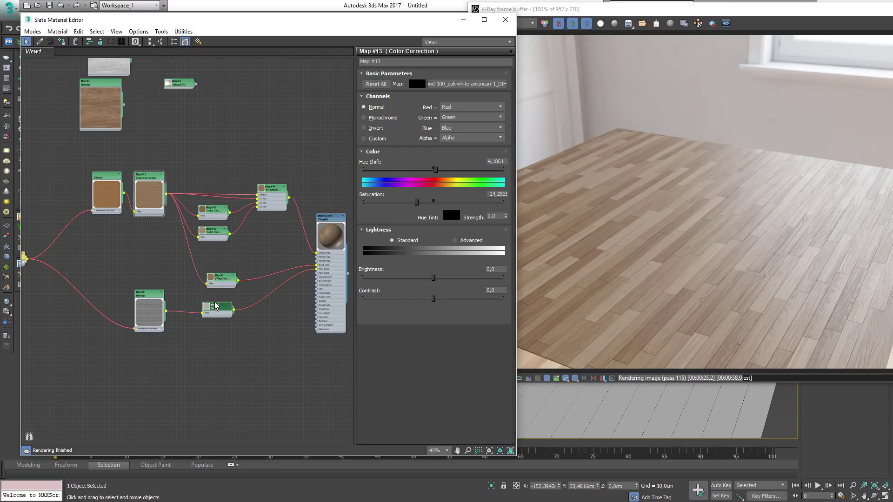
{"action": "scroll", "coordinate": [794, 210], "scroll_direction": "up", "scroll_amount": 1}
{"action": "middle_click_drag", "start_coordinate": [802, 227], "coordinate": [670, 153]}
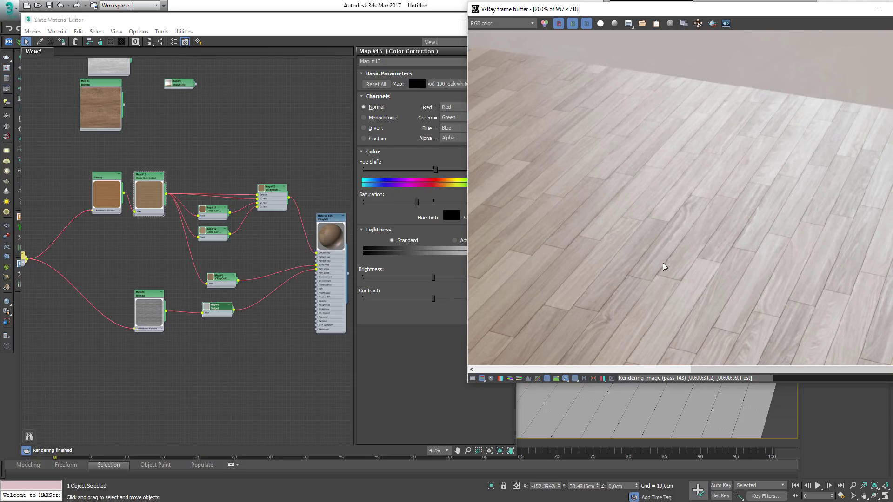
{"action": "scroll", "coordinate": [677, 263], "scroll_direction": "down", "scroll_amount": 1}
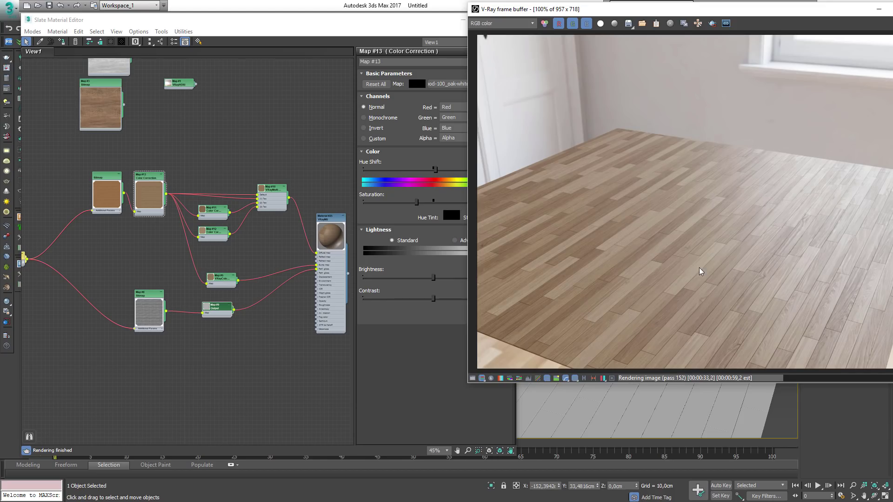
{"action": "left_click", "coordinate": [275, 362]}
{"action": "middle_click_drag", "start_coordinate": [254, 354], "coordinate": [234, 310]}
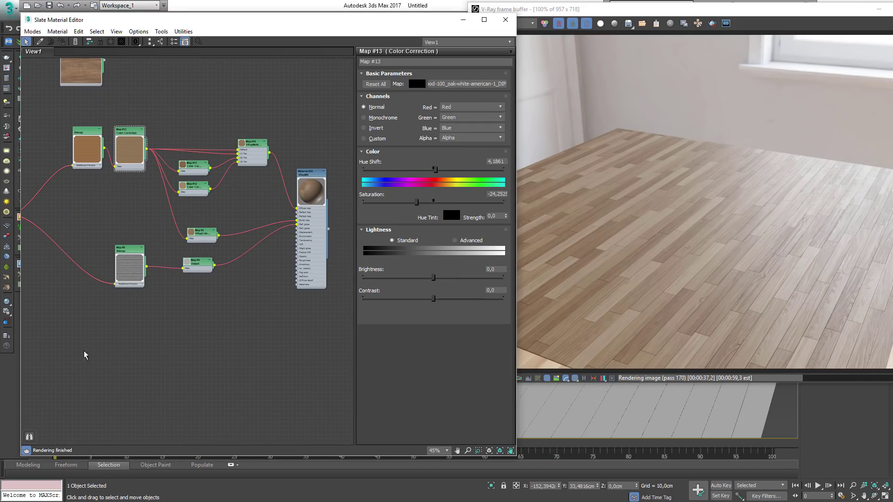
{"action": "right_click", "coordinate": [122, 344]}
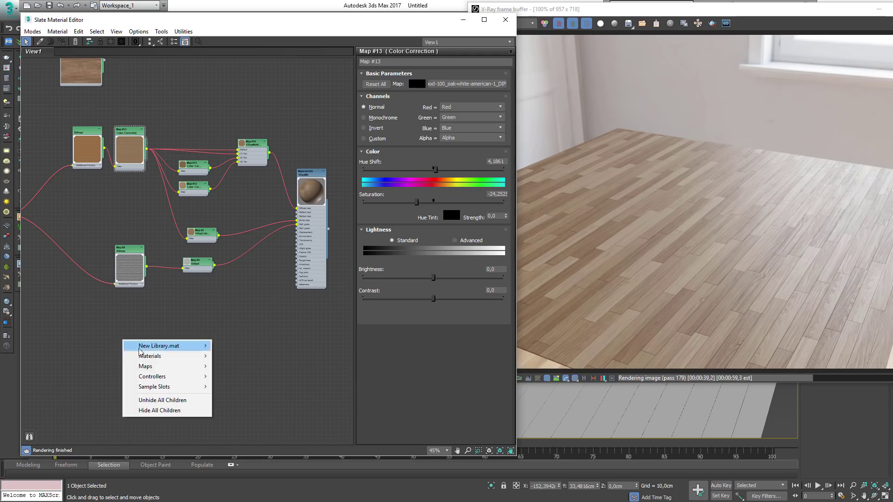
{"action": "mouse_move", "coordinate": [157, 367]}
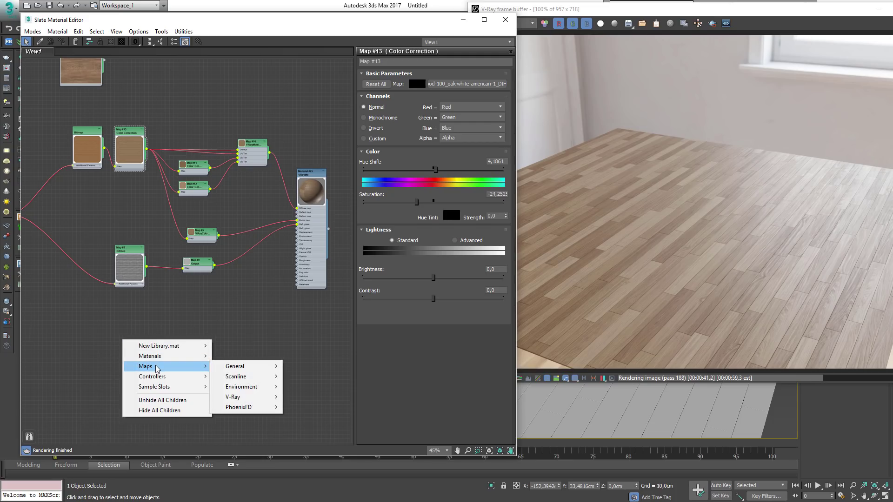
{"action": "mouse_move", "coordinate": [249, 370]}
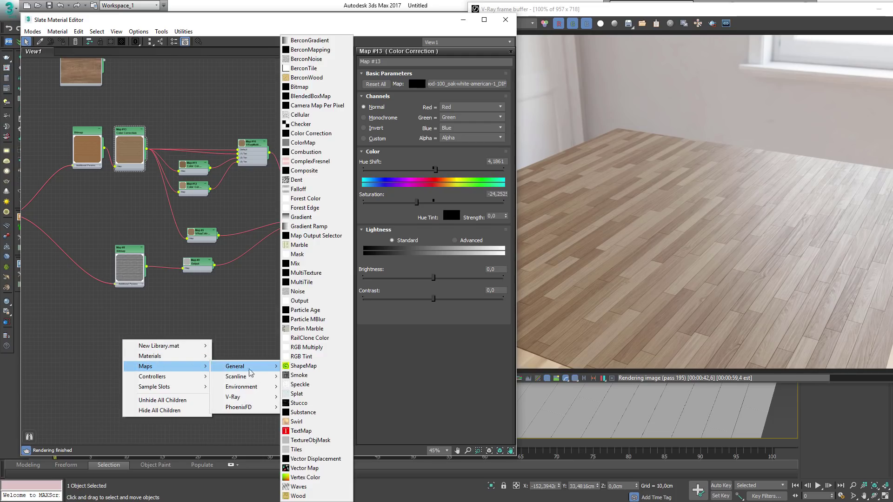
{"action": "left_click", "coordinate": [309, 156]}
{"action": "scroll", "coordinate": [186, 367], "scroll_direction": "up", "scroll_amount": 2}
{"action": "left_click_drag", "start_coordinate": [100, 331], "coordinate": [137, 242]}
{"action": "scroll", "coordinate": [163, 209], "scroll_direction": "up", "scroll_amount": 3}
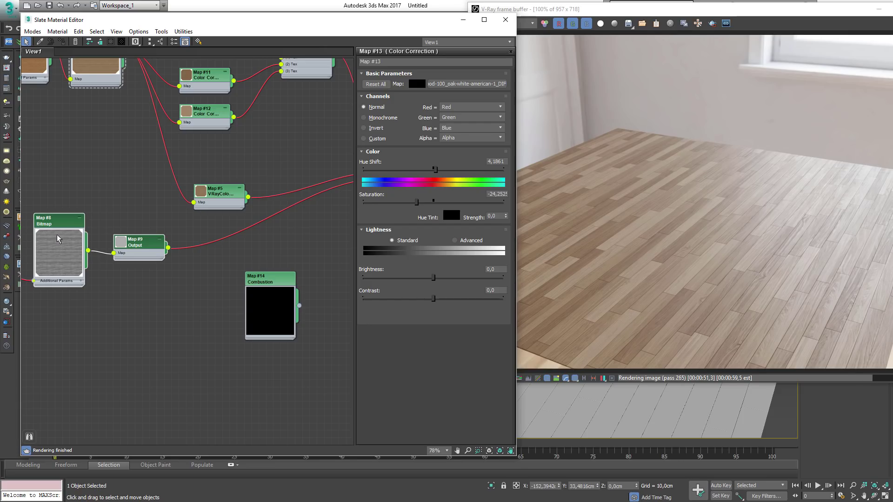
{"action": "left_click_drag", "start_coordinate": [289, 303], "coordinate": [295, 281]}
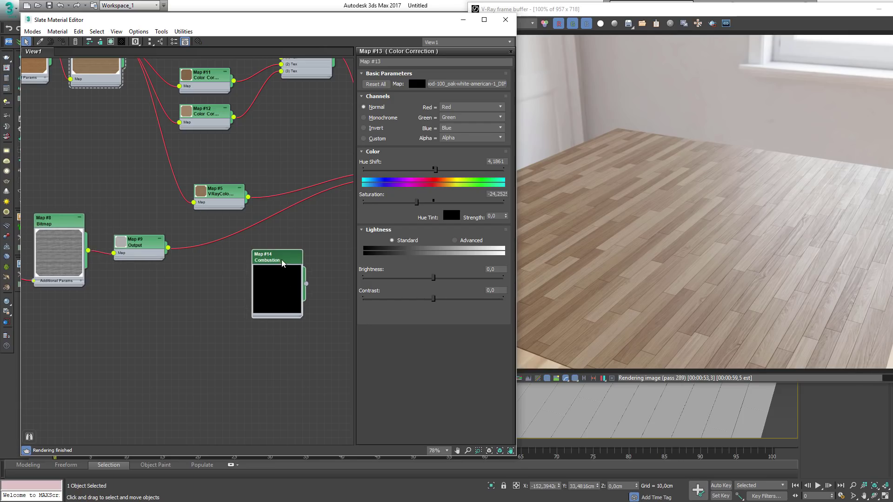
{"action": "key", "text": "Delete"}
Step: Insert a Composite map between the glossiness Output map and the floor material's reflection glossiness input
{"action": "right_click", "coordinate": [259, 294]}
{"action": "mouse_move", "coordinate": [283, 319]}
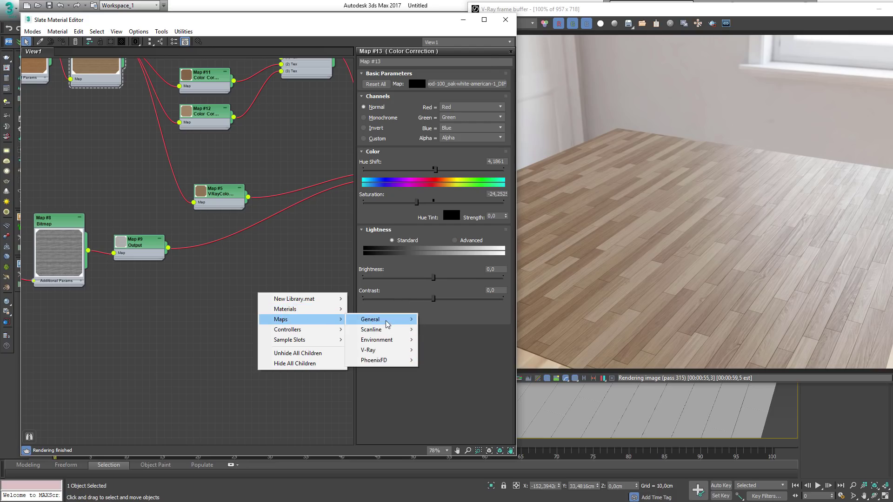
{"action": "mouse_move", "coordinate": [387, 325]}
{"action": "left_click", "coordinate": [436, 171]}
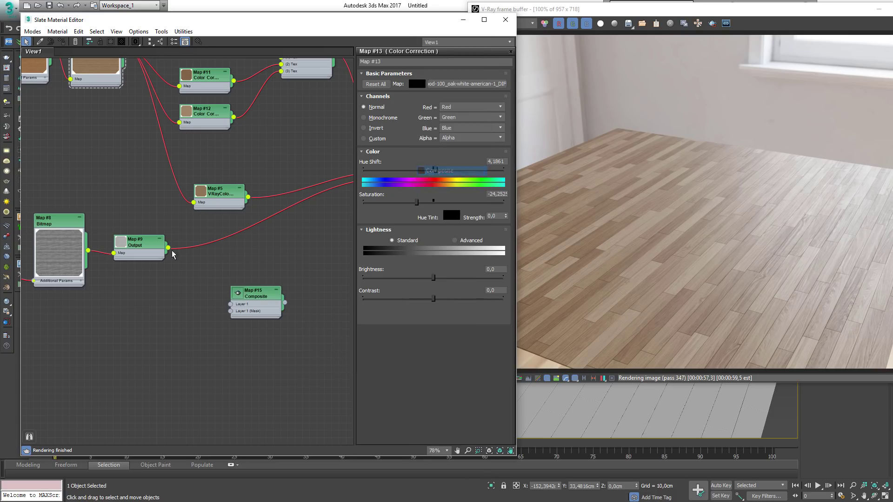
{"action": "left_click_drag", "start_coordinate": [168, 248], "coordinate": [260, 275]}
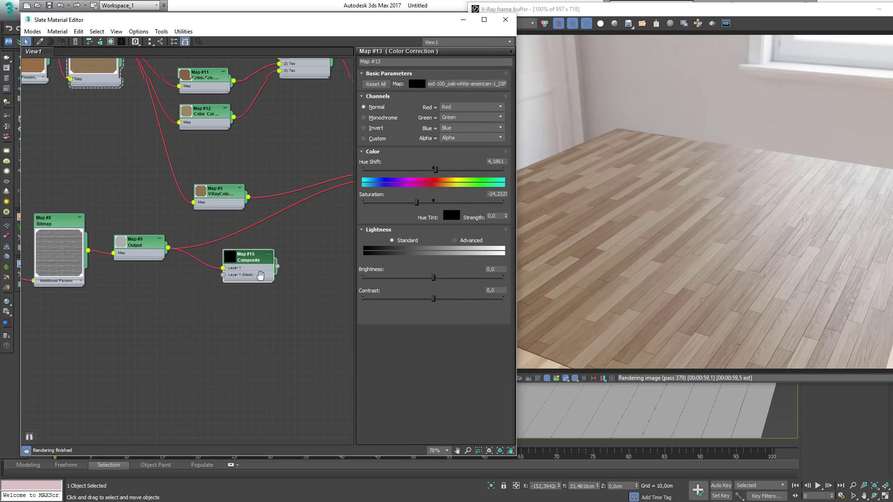
{"action": "middle_click_drag", "start_coordinate": [260, 275], "coordinate": [210, 284]}
{"action": "left_click_drag", "start_coordinate": [227, 274], "coordinate": [332, 186]}
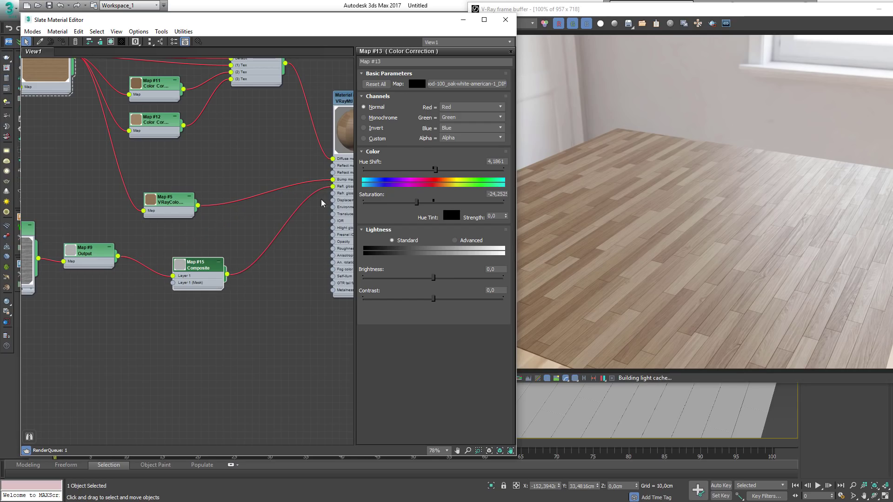
Step: Add a second layer to the Composite map and feed it with the scratches bitmap 3DCollective_TexturePack01_Rayones_0020_8K_Inv.jpg
{"action": "double_click", "coordinate": [182, 275]}
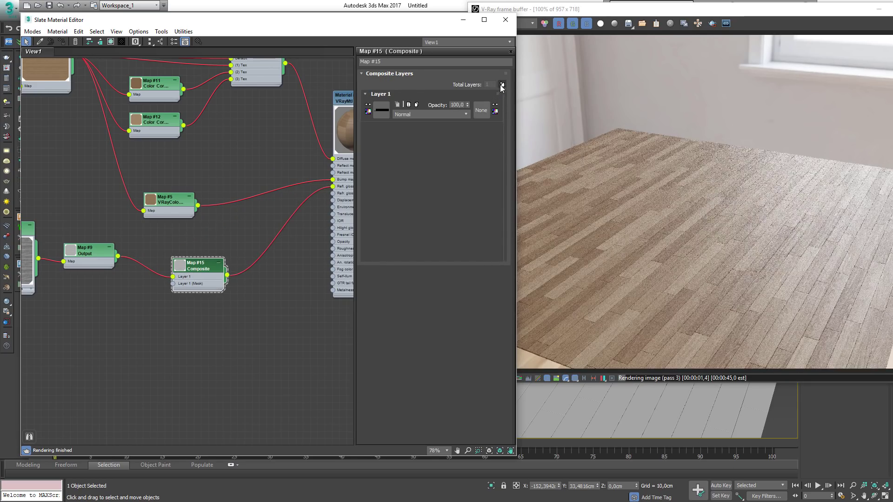
{"action": "left_click", "coordinate": [502, 85]}
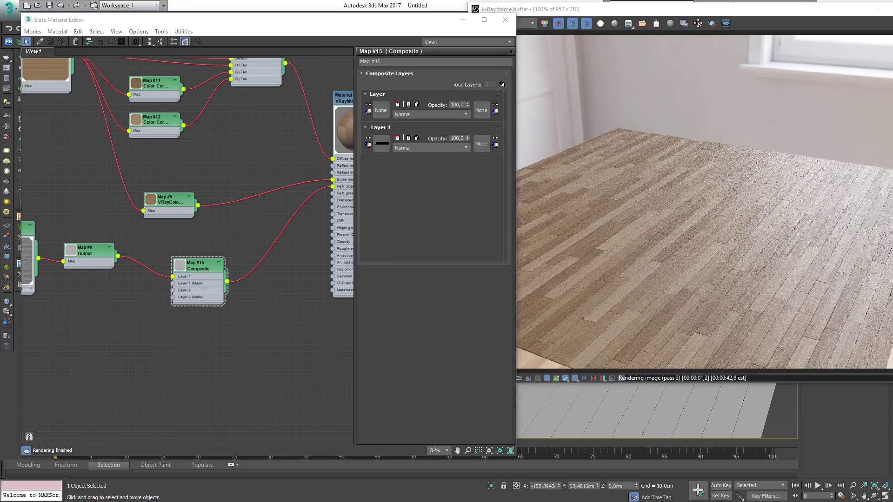
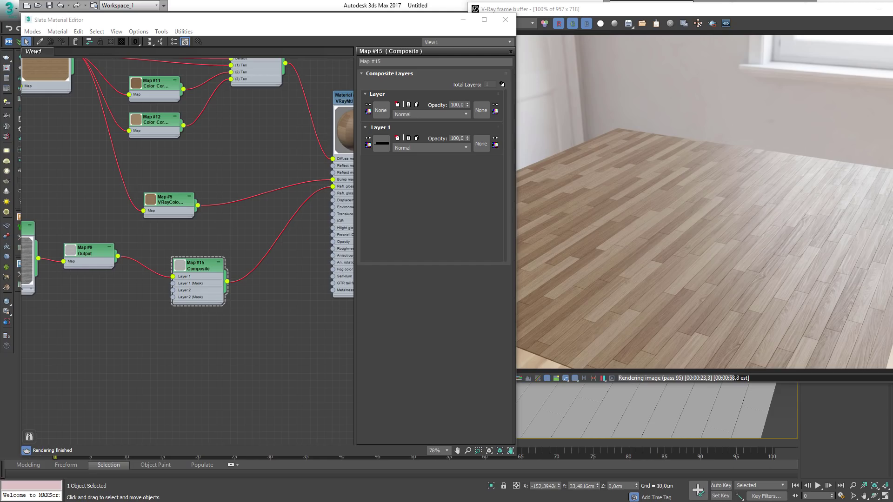
{"action": "left_click_drag", "start_coordinate": [116, 45], "coordinate": [550, 62]}
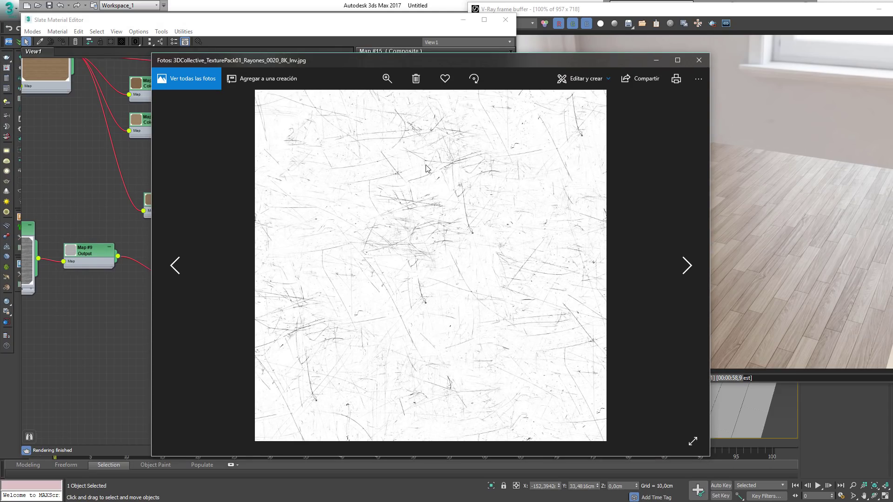
{"action": "left_click", "coordinate": [701, 60]}
{"action": "left_click_drag", "start_coordinate": [96, 314], "coordinate": [94, 314]}
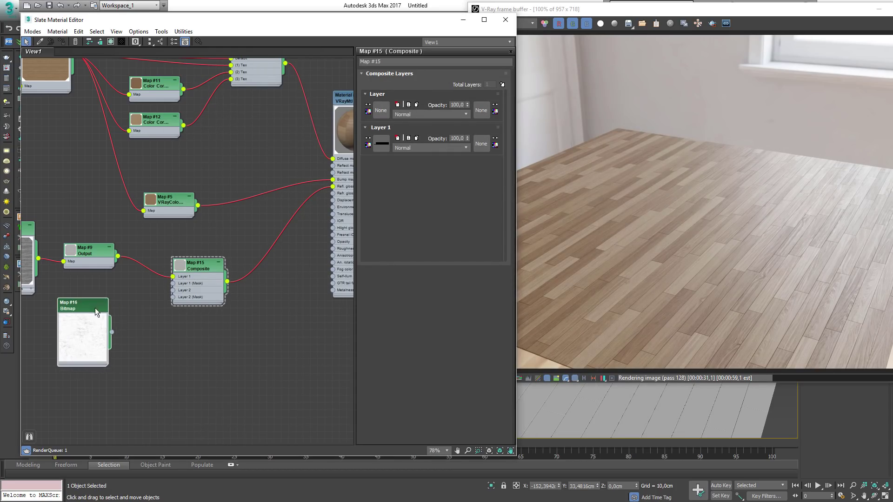
{"action": "scroll", "coordinate": [110, 334], "scroll_direction": "up", "scroll_amount": 1}
{"action": "left_click_drag", "start_coordinate": [188, 289], "coordinate": [182, 286]}
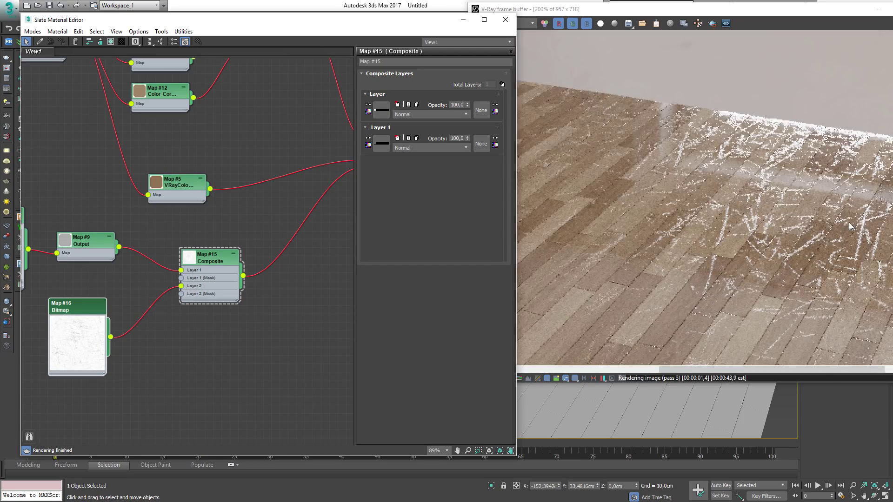
Step: Examine the scratches on the rendered floor at 200% zoom and open the scratches bitmap's parameters
{"action": "left_click", "coordinate": [779, 218]}
{"action": "scroll", "coordinate": [853, 248], "scroll_direction": "up", "scroll_amount": 1}
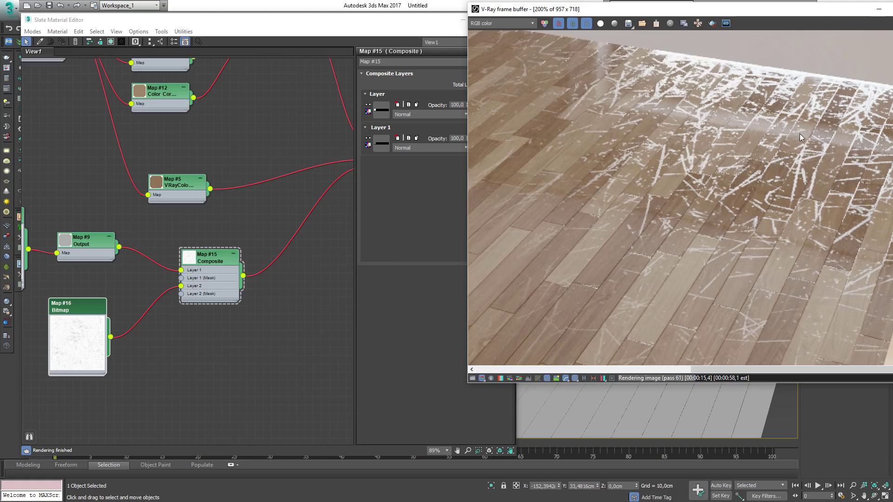
{"action": "scroll", "coordinate": [772, 174], "scroll_direction": "down", "scroll_amount": 1}
{"action": "scroll", "coordinate": [812, 192], "scroll_direction": "up", "scroll_amount": 1}
{"action": "middle_click_drag", "start_coordinate": [804, 252], "coordinate": [757, 135]}
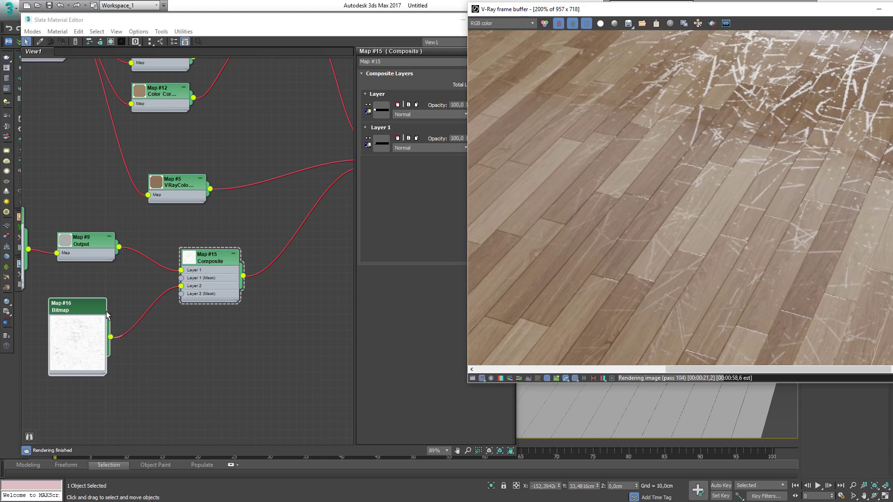
{"action": "double_click", "coordinate": [92, 308]}
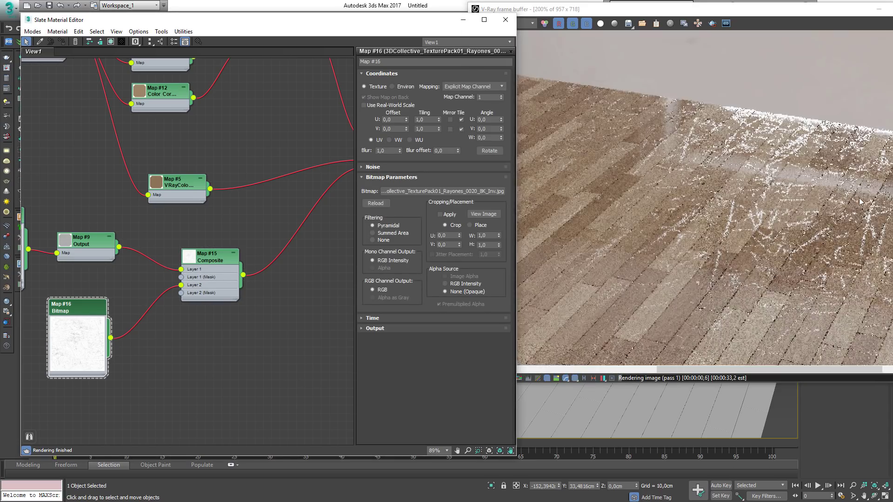
{"action": "left_click", "coordinate": [861, 202]}
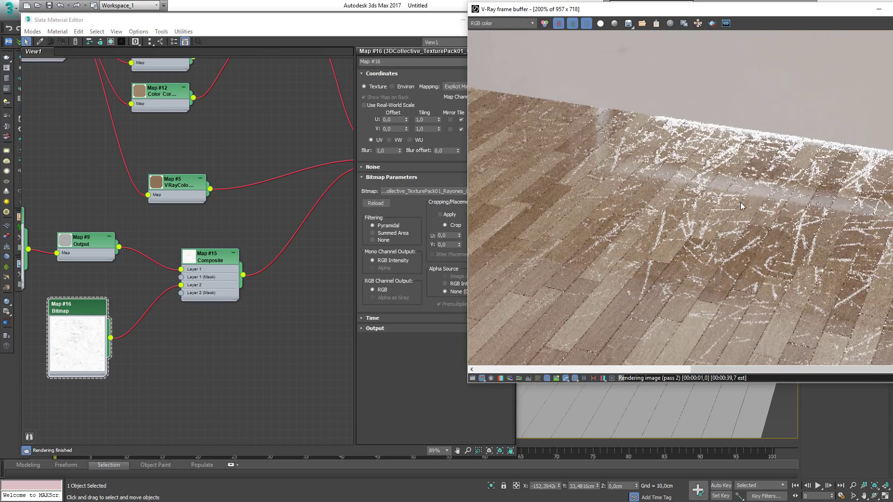
{"action": "left_click", "coordinate": [71, 312]}
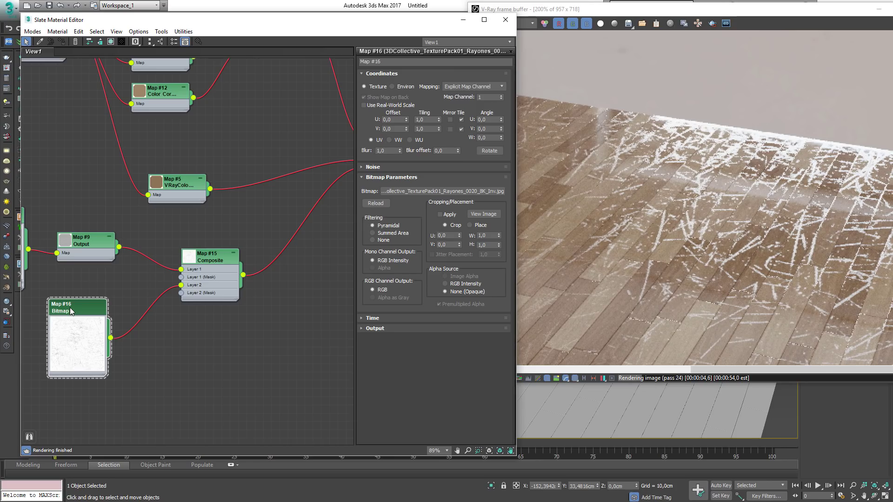
Step: Set the scratches bitmap's U and V tiling to 4 and check the scratch scale on the rendered floor
{"action": "double_click", "coordinate": [429, 119]}
{"action": "type", "text": "4"}
{"action": "key", "text": "Tab"}
{"action": "type", "text": "4"}
{"action": "key", "text": "Return"}
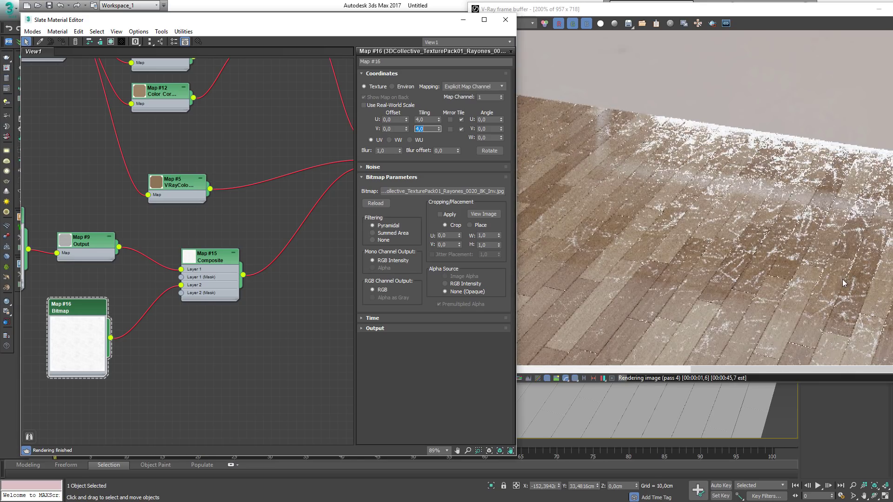
{"action": "left_click", "coordinate": [729, 182]}
{"action": "scroll", "coordinate": [719, 150], "scroll_direction": "down", "scroll_amount": 1}
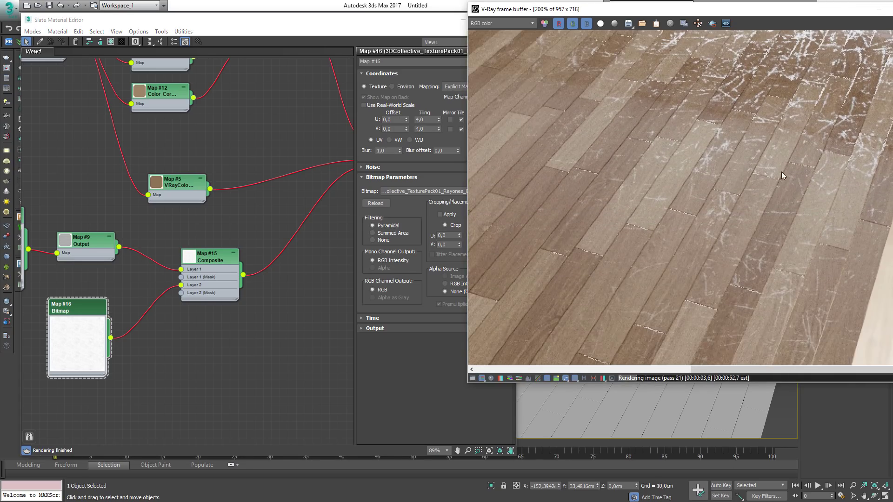
{"action": "scroll", "coordinate": [772, 189], "scroll_direction": "up", "scroll_amount": 3}
Step: Set the blending mode of the Composite map's Layer 2 to Multiply and inspect the floor's reflections in the render
{"action": "left_click", "coordinate": [209, 265]}
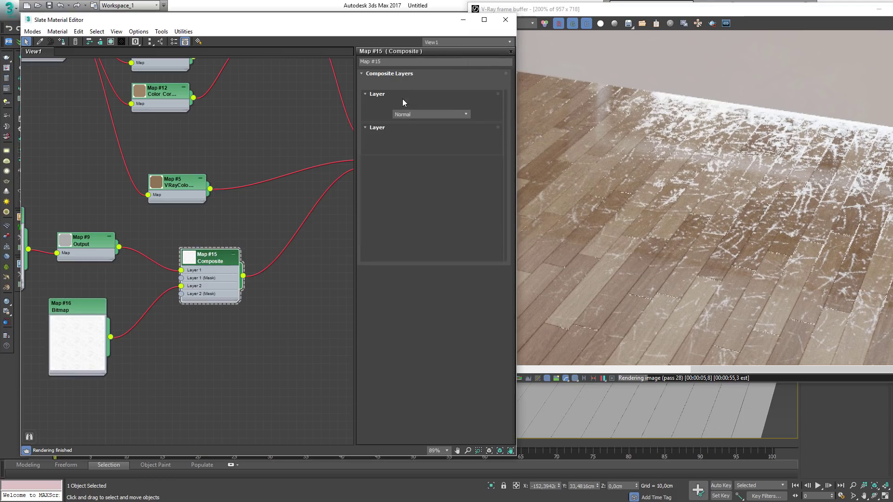
{"action": "left_click", "coordinate": [405, 115]}
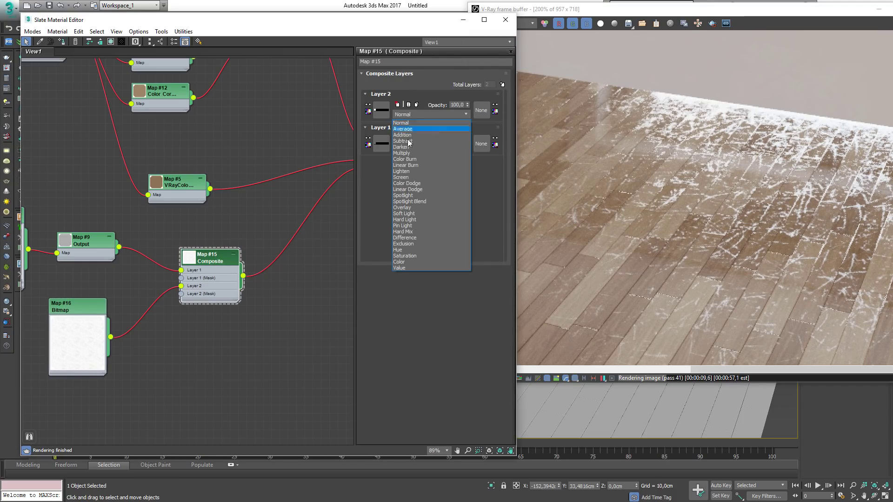
{"action": "left_click", "coordinate": [404, 154]}
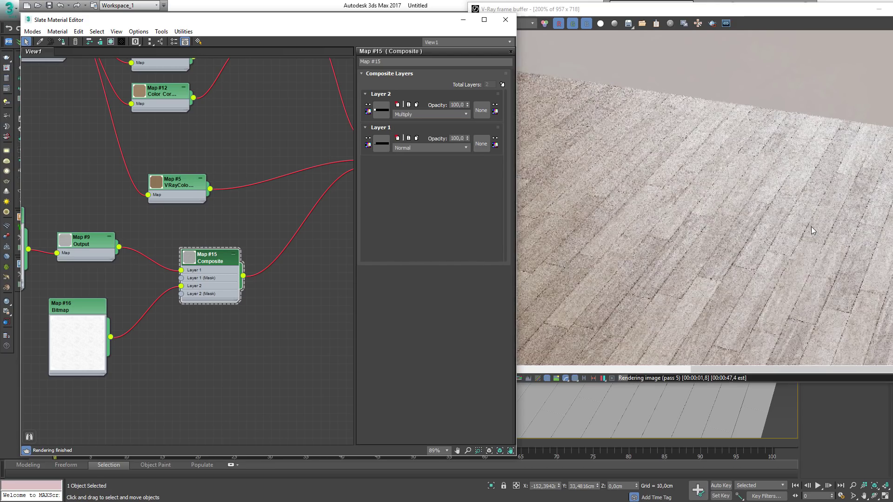
{"action": "scroll", "coordinate": [828, 260], "scroll_direction": "down", "scroll_amount": 1}
{"action": "scroll", "coordinate": [868, 247], "scroll_direction": "up", "scroll_amount": 2}
{"action": "middle_click_drag", "start_coordinate": [868, 247], "coordinate": [688, 182]}
{"action": "middle_click_drag", "start_coordinate": [812, 84], "coordinate": [690, 196]}
{"action": "scroll", "coordinate": [790, 182], "scroll_direction": "down", "scroll_amount": 1}
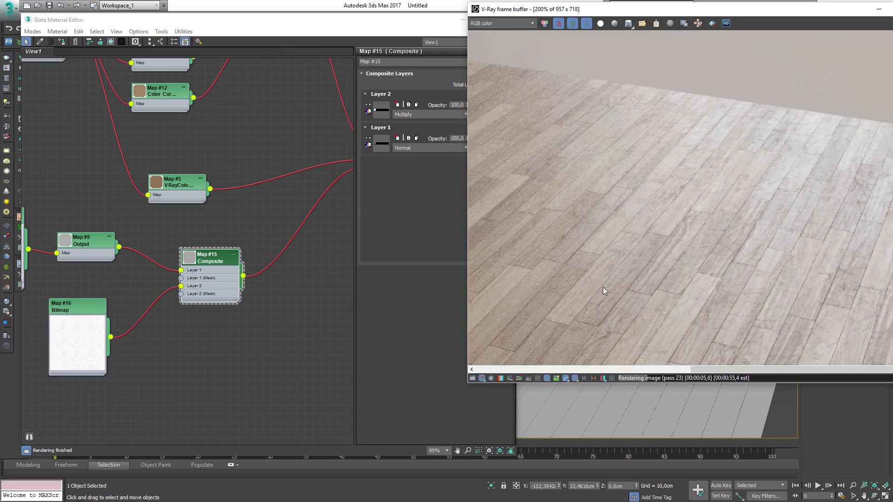
{"action": "middle_click_drag", "start_coordinate": [603, 287], "coordinate": [770, 199]}
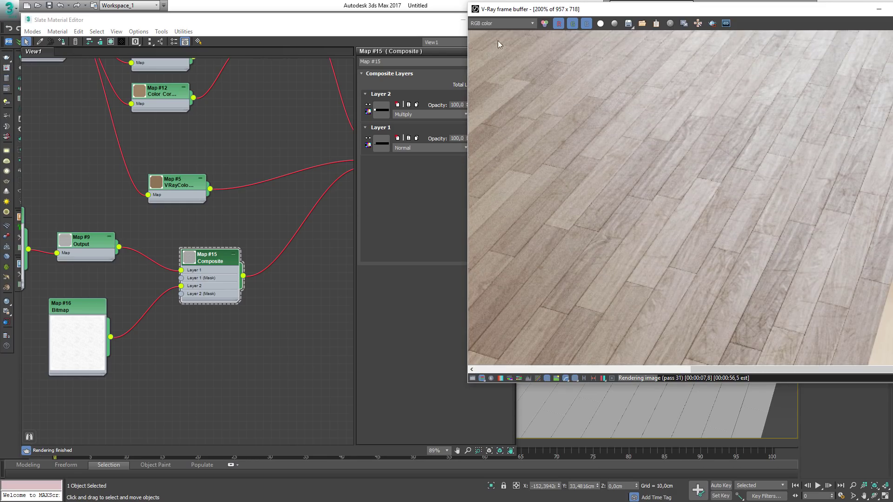
{"action": "scroll", "coordinate": [818, 215], "scroll_direction": "up", "scroll_amount": 1}
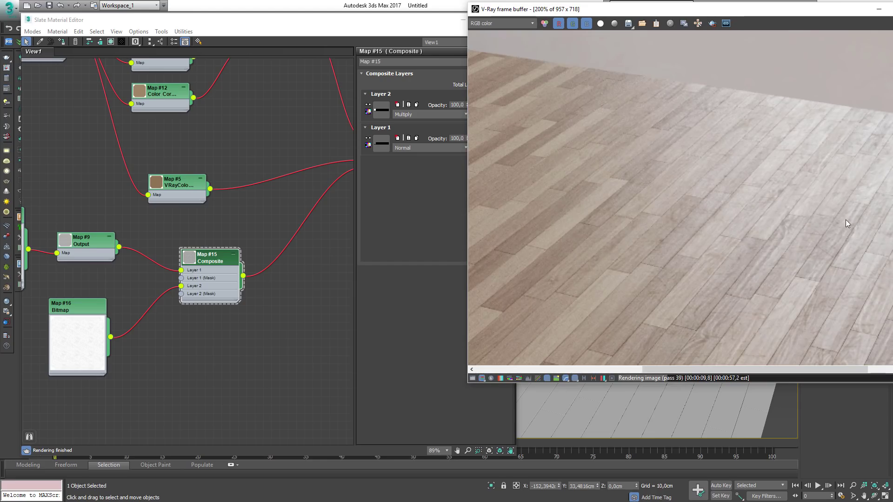
Step: Reduce the opacity of the Composite map's Layer 2, trying 50 before settling on 60
{"action": "left_click", "coordinate": [213, 258]}
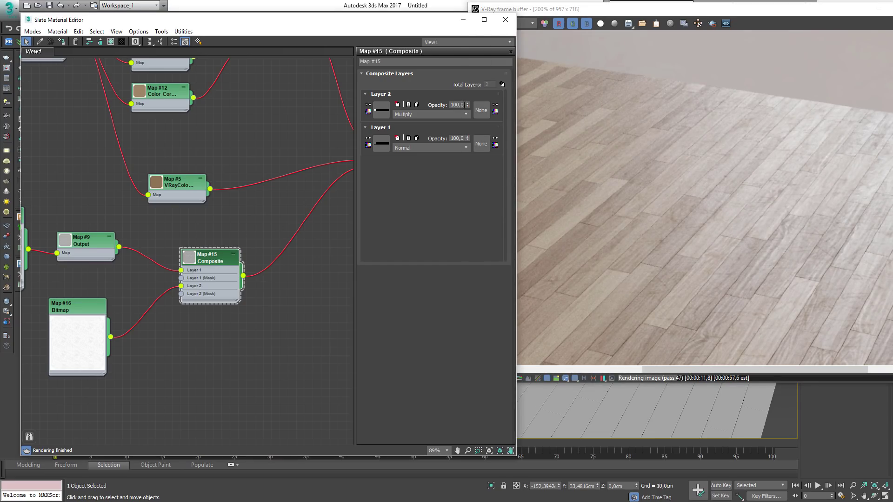
{"action": "double_click", "coordinate": [457, 104]}
{"action": "type", "text": "50"}
{"action": "key", "text": "Return"}
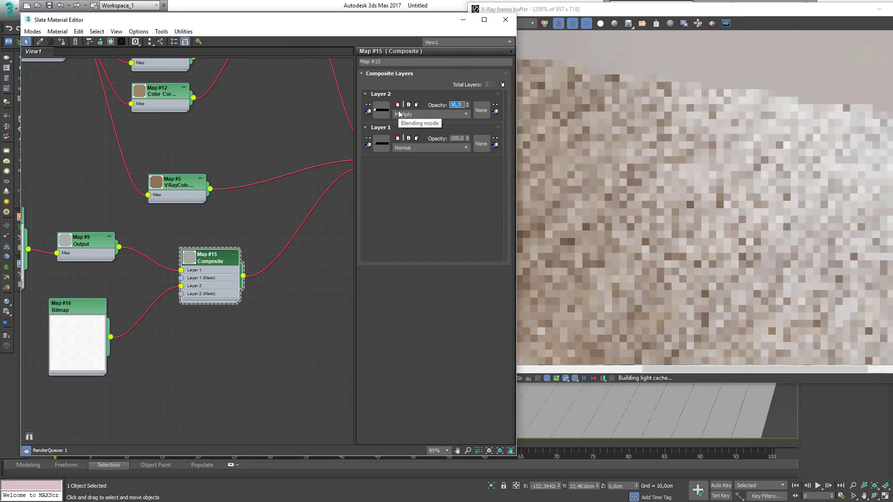
{"action": "type", "text": "60"}
{"action": "key", "text": "Return"}
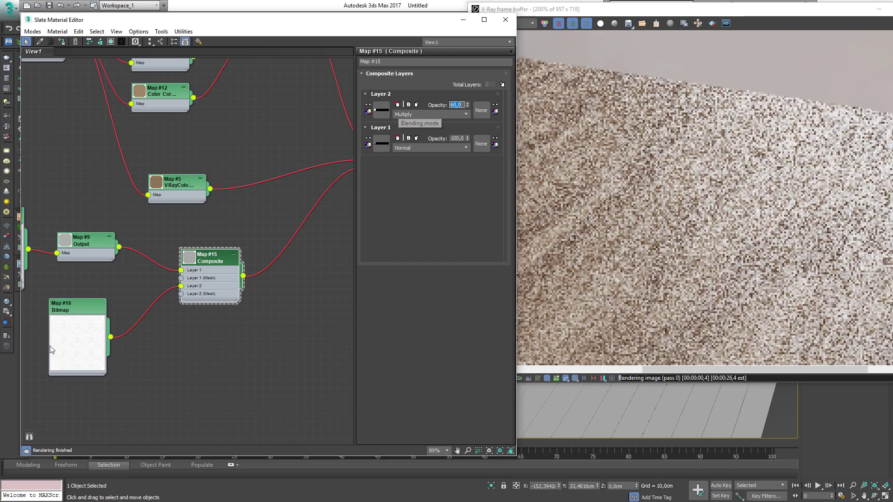
Step: Add a third layer to the Composite map and feed it with the bitmap 3DCollective_TexturePack01_Rayones_0027_8K_Inv.jpg, placed below the first scratches bitmap
{"action": "left_click_drag", "start_coordinate": [97, 302], "coordinate": [105, 285]}
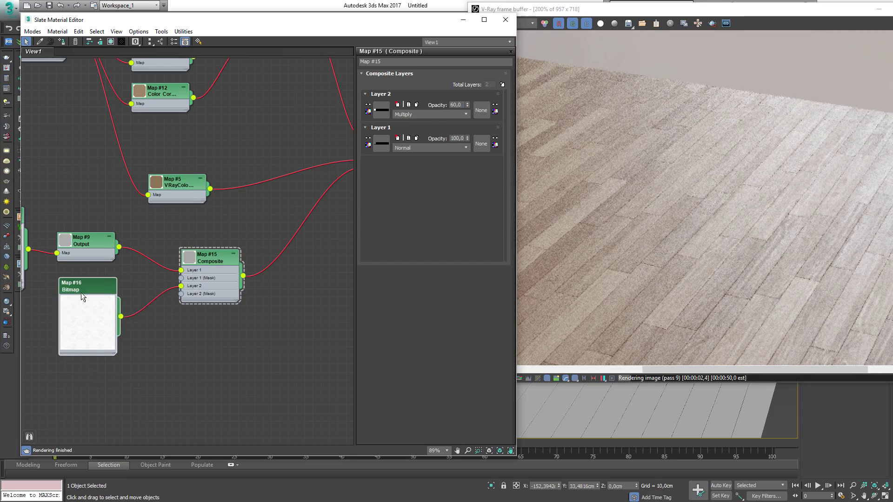
{"action": "left_click", "coordinate": [203, 261]}
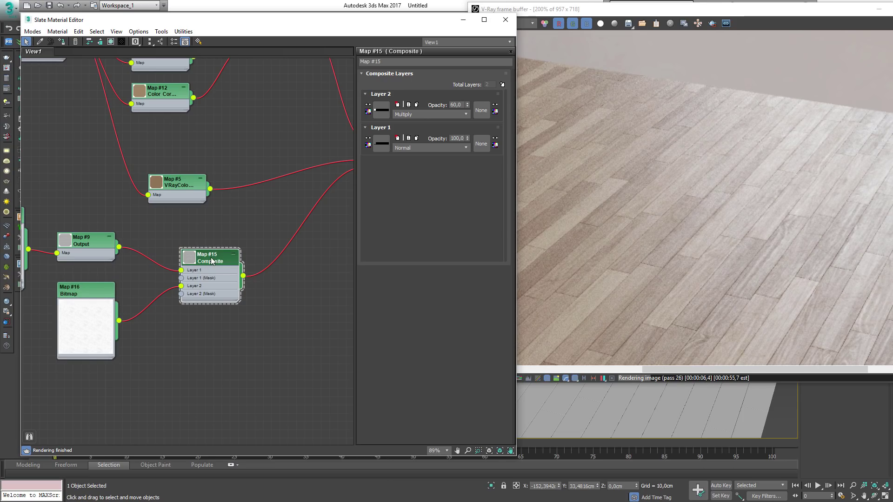
{"action": "left_click", "coordinate": [503, 84]}
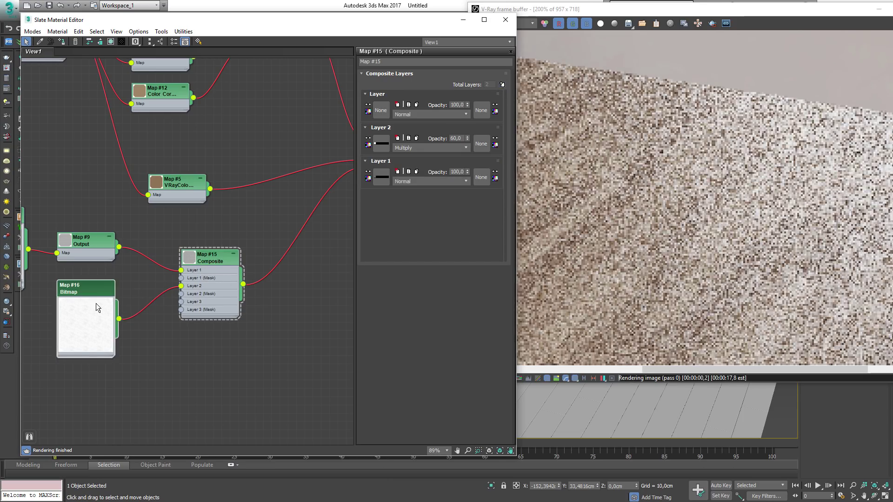
{"action": "left_click_drag", "start_coordinate": [96, 303], "coordinate": [96, 295]}
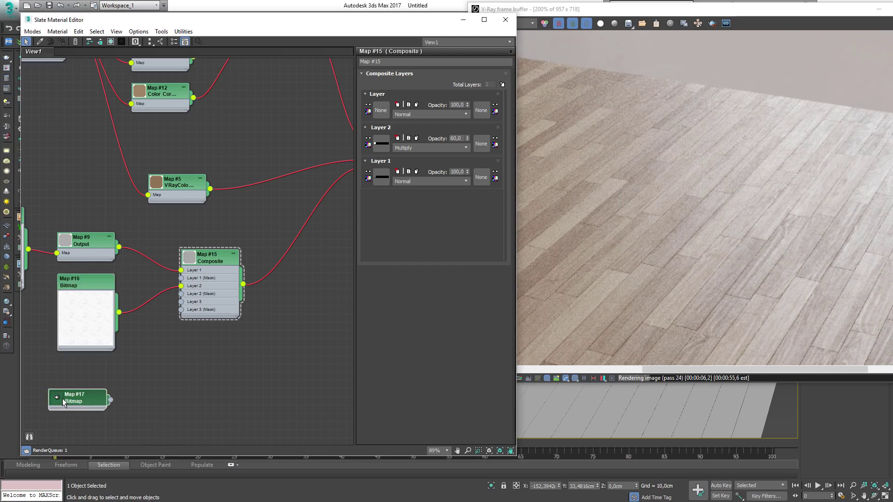
{"action": "double_click", "coordinate": [78, 399]}
{"action": "left_click_drag", "start_coordinate": [79, 399], "coordinate": [87, 375]}
{"action": "middle_click_drag", "start_coordinate": [132, 365], "coordinate": [151, 327]}
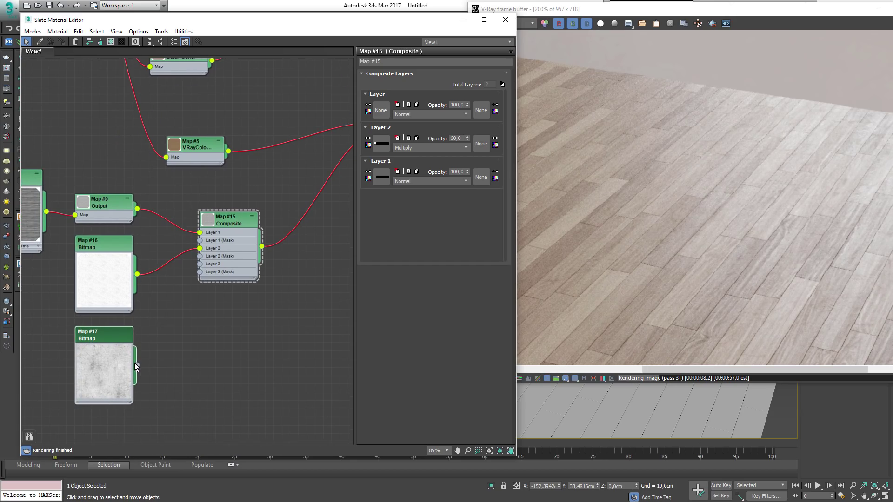
{"action": "left_click_drag", "start_coordinate": [137, 365], "coordinate": [200, 264]}
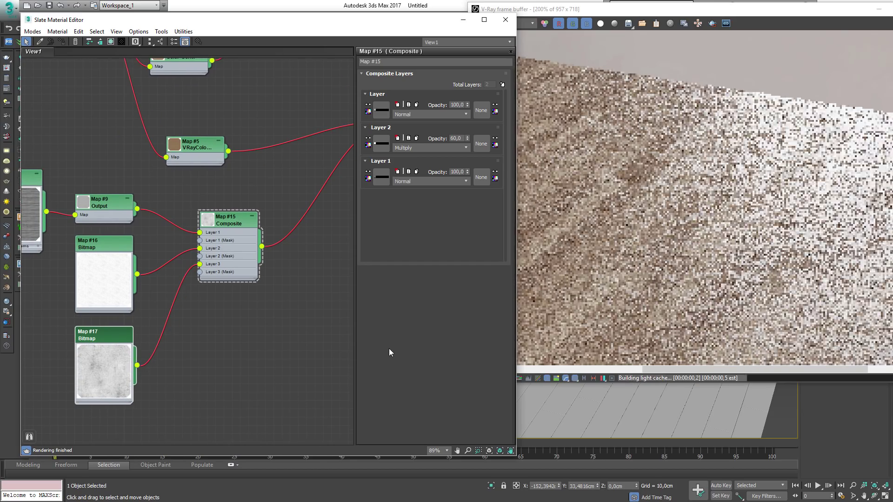
{"action": "scroll", "coordinate": [801, 224], "scroll_direction": "down", "scroll_amount": 1}
{"action": "scroll", "coordinate": [807, 251], "scroll_direction": "up", "scroll_amount": 1}
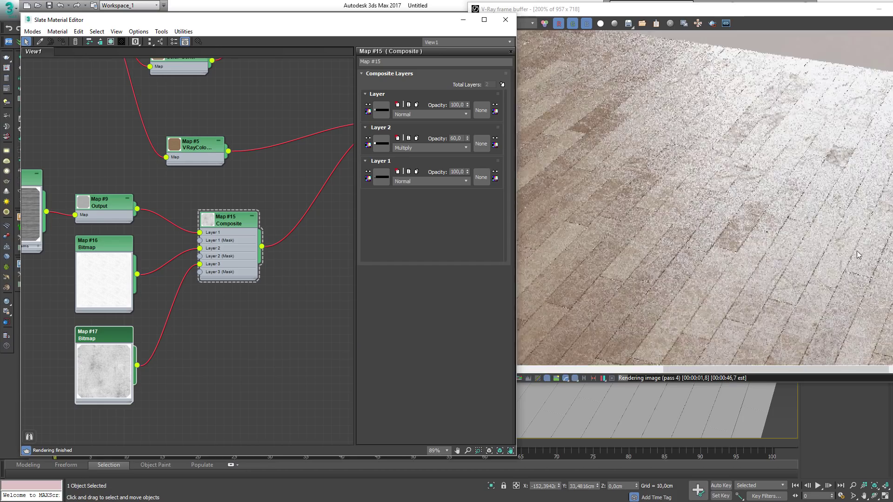
{"action": "middle_click_drag", "start_coordinate": [777, 240], "coordinate": [669, 259]}
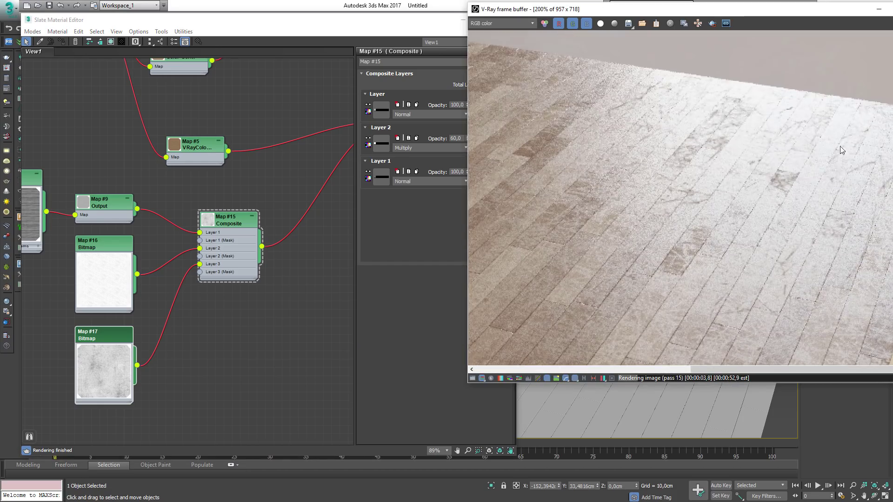
{"action": "middle_click_drag", "start_coordinate": [840, 146], "coordinate": [758, 233]}
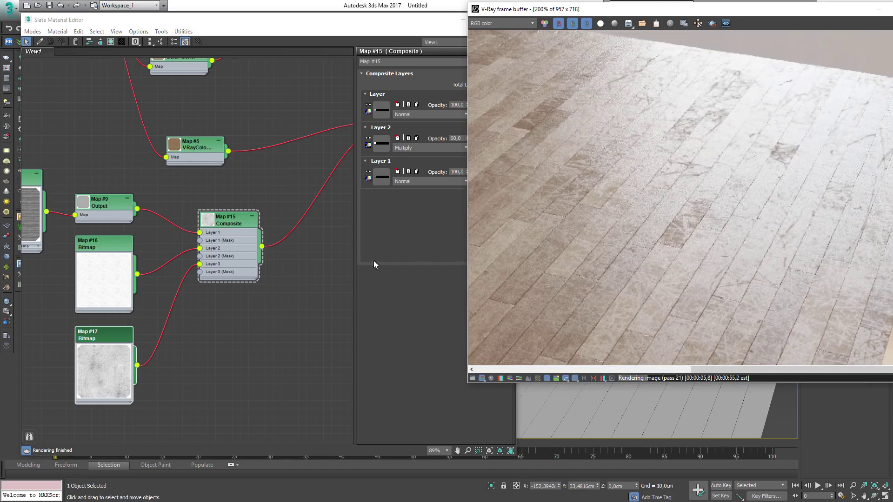
Step: Set the second scratches bitmap's U and V tiling to 3 and check the pattern on the rendered floor
{"action": "double_click", "coordinate": [94, 336]}
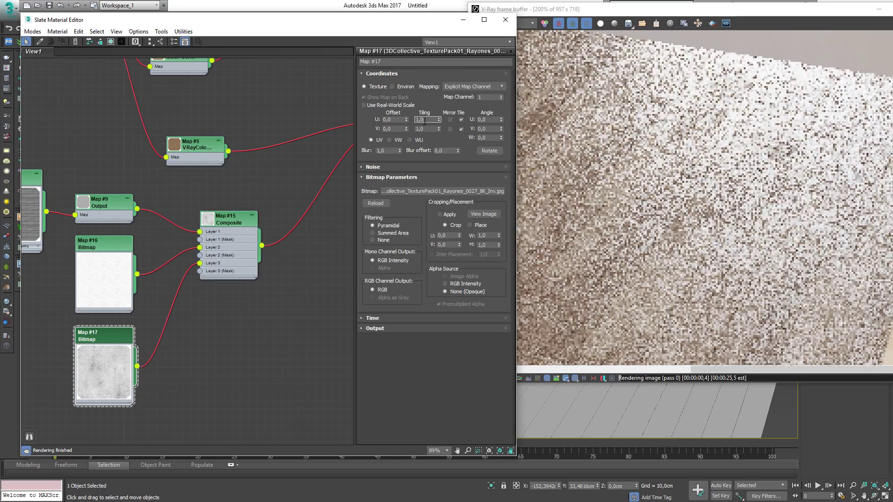
{"action": "double_click", "coordinate": [424, 121]}
{"action": "type", "text": "3"}
{"action": "key", "text": "Tab"}
{"action": "type", "text": "3"}
{"action": "key", "text": "Return"}
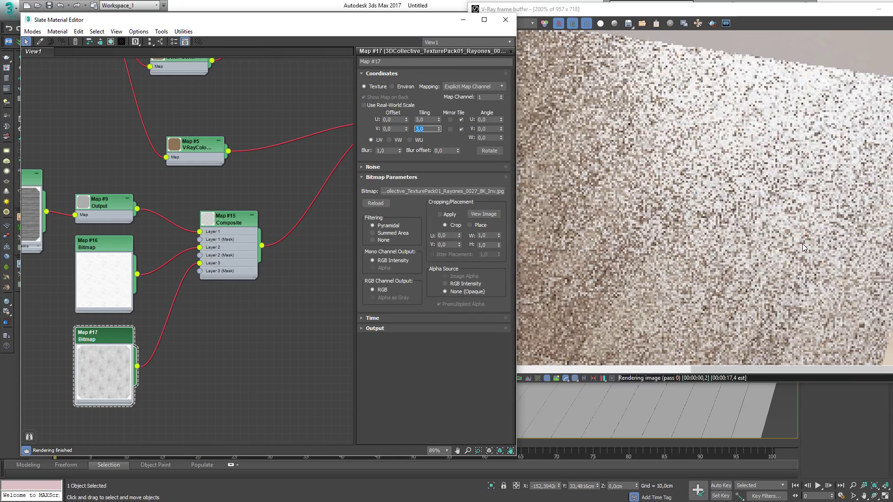
{"action": "scroll", "coordinate": [803, 243], "scroll_direction": "down", "scroll_amount": 1}
{"action": "scroll", "coordinate": [811, 290], "scroll_direction": "up", "scroll_amount": 1}
{"action": "middle_click_drag", "start_coordinate": [809, 244], "coordinate": [682, 172]}
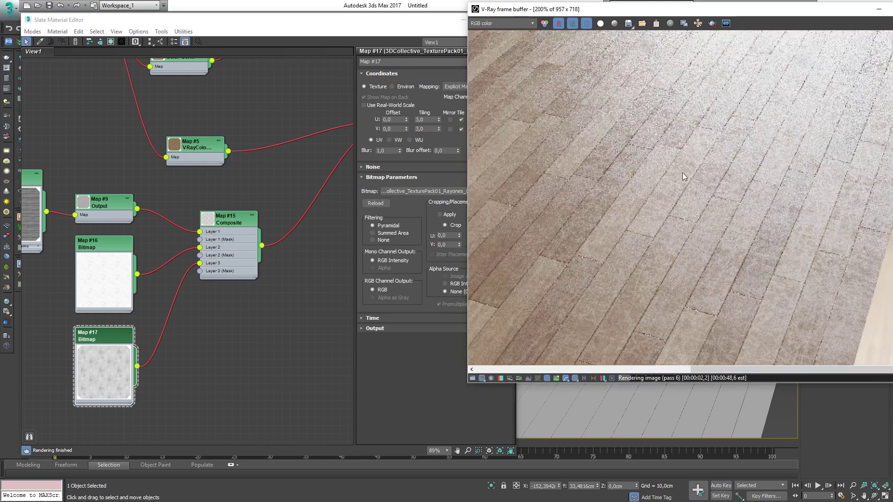
Step: Set the blending mode of the Composite map's Layer 3 to Overlay after trying Average
{"action": "left_click", "coordinate": [229, 219]}
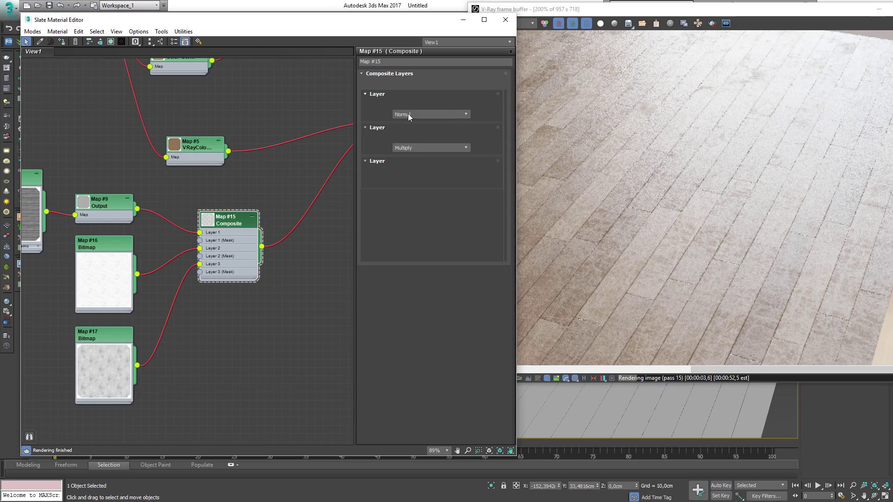
{"action": "left_click", "coordinate": [408, 114]}
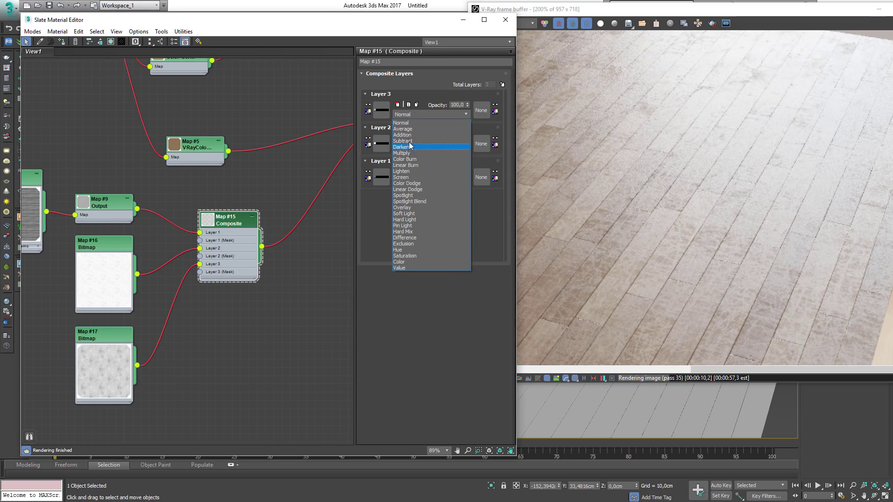
{"action": "left_click", "coordinate": [410, 129]}
{"action": "left_click", "coordinate": [408, 115]}
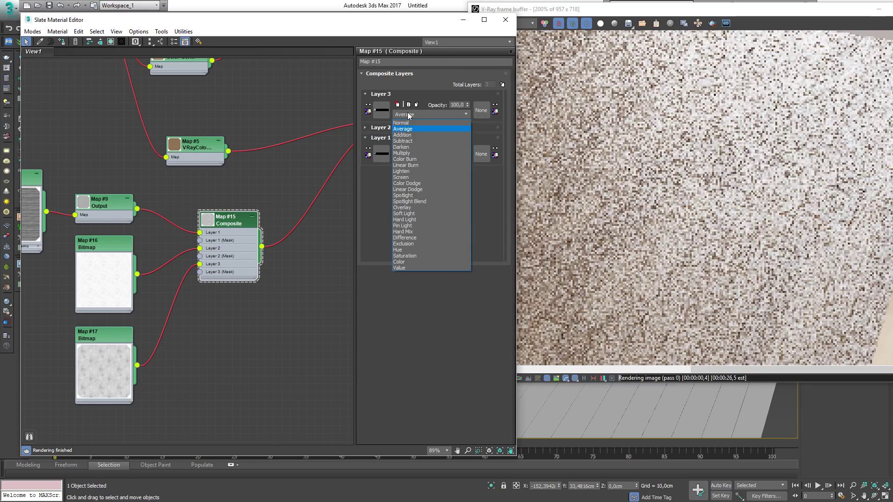
{"action": "left_click", "coordinate": [402, 208]}
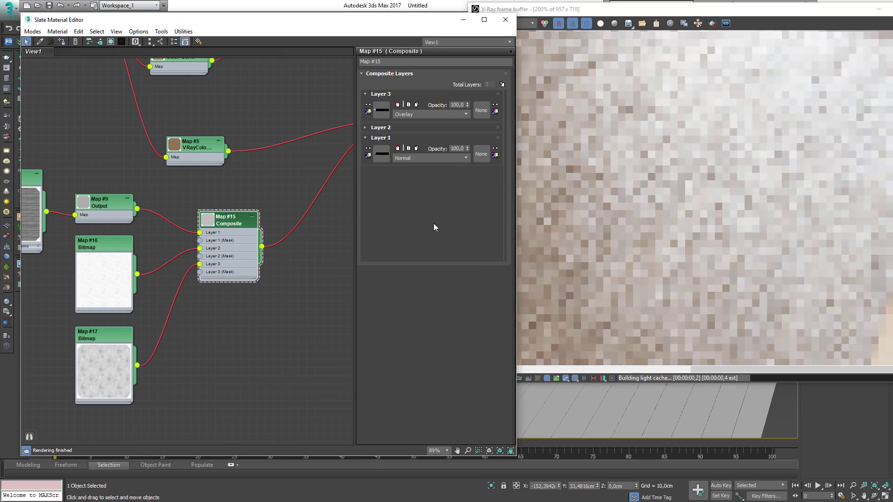
Step: Set the opacity of the Composite map's Layer 3 to 25 and review the rendered floor
{"action": "left_click_drag", "start_coordinate": [451, 106], "coordinate": [562, 126]}
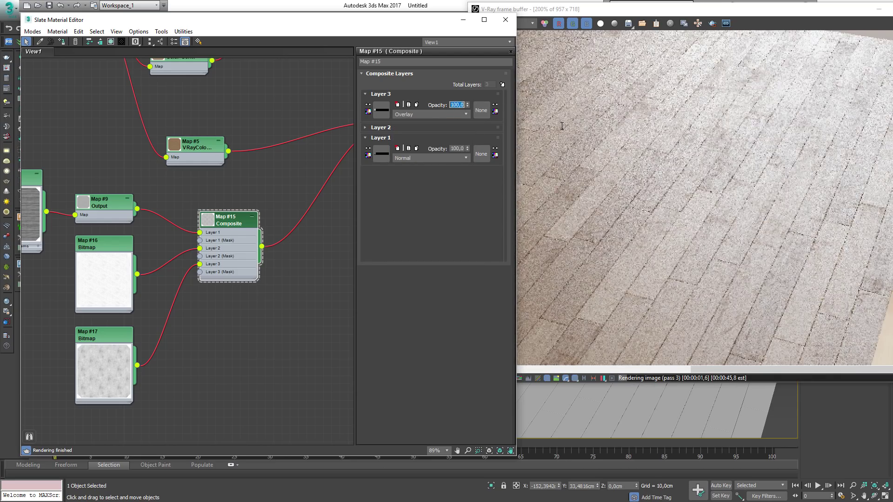
{"action": "type", "text": "25"}
{"action": "key", "text": "Return"}
{"action": "left_click", "coordinate": [774, 197]}
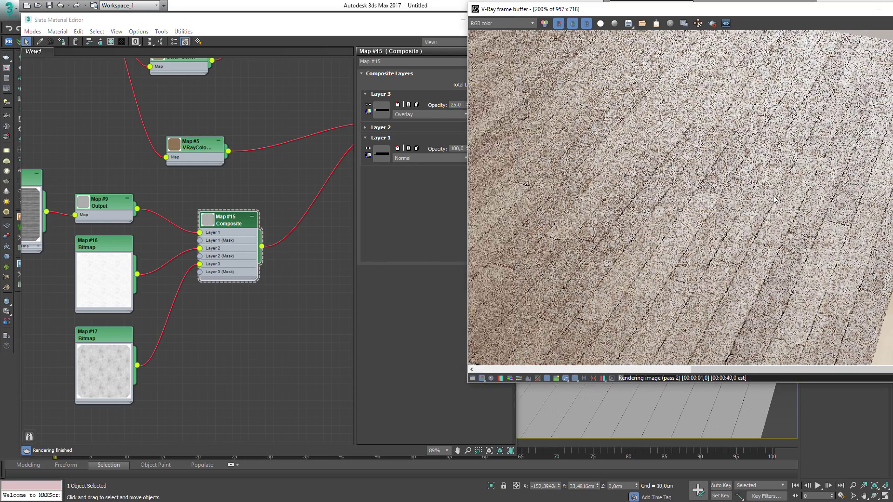
{"action": "scroll", "coordinate": [774, 198], "scroll_direction": "down", "scroll_amount": 1}
{"action": "scroll", "coordinate": [820, 248], "scroll_direction": "up", "scroll_amount": 1}
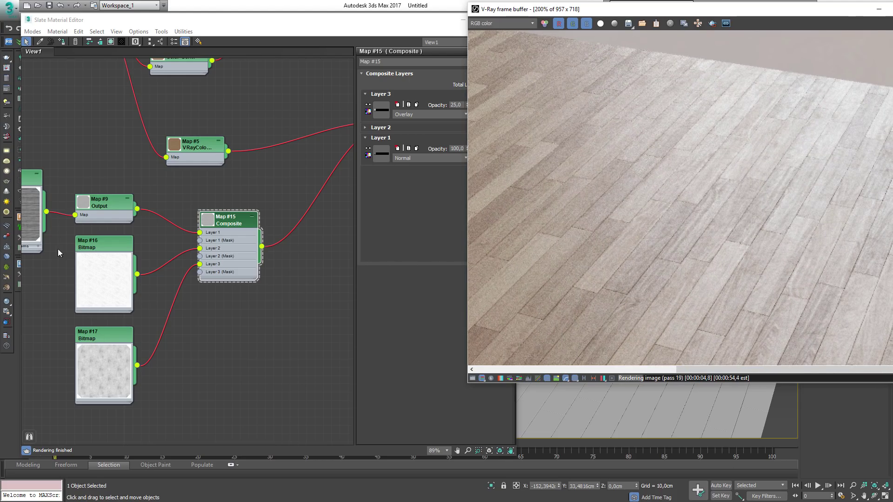
Step: Set the filtering of both scratches bitmaps feeding Composite Layers 2 and 3 to None
{"action": "middle_click_drag", "start_coordinate": [58, 249], "coordinate": [145, 254]}
{"action": "left_click", "coordinate": [182, 248]}
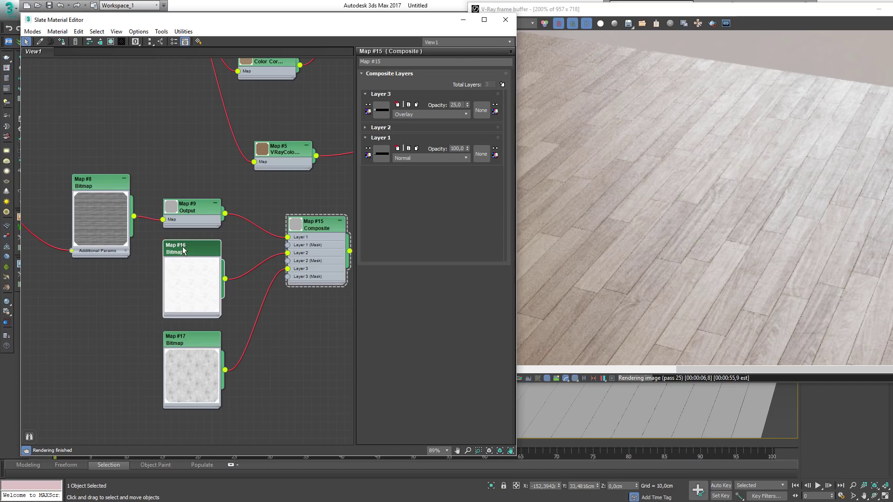
{"action": "double_click", "coordinate": [183, 250]}
{"action": "left_click", "coordinate": [380, 240]}
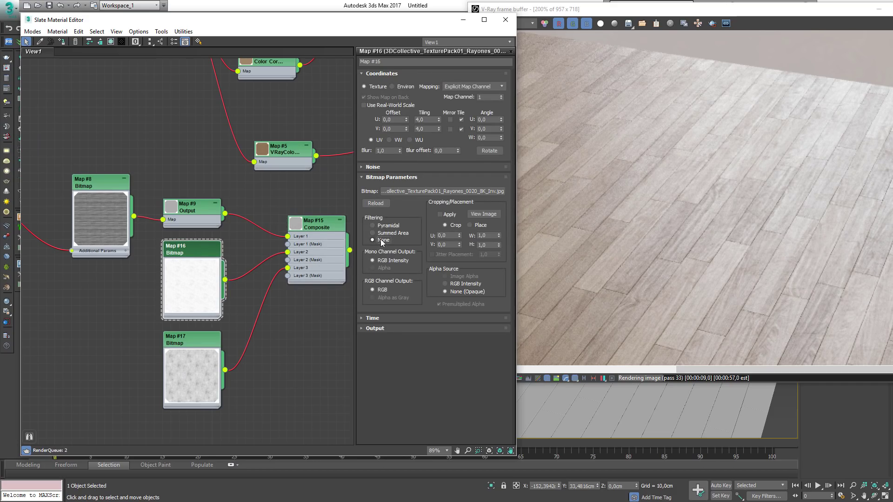
{"action": "double_click", "coordinate": [212, 338]}
{"action": "left_click", "coordinate": [383, 240]}
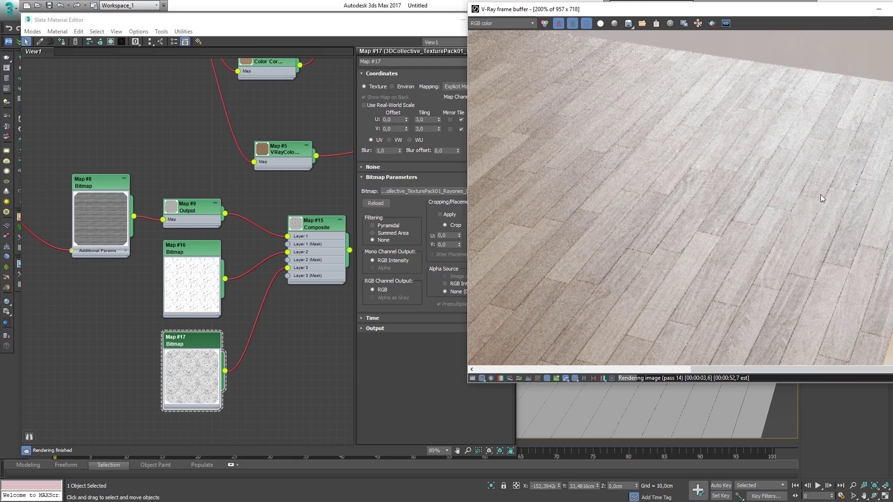
Step: Define a render region over the reflective right part of the floor at 100% zoom and reposition the frame buffer window
{"action": "scroll", "coordinate": [820, 194], "scroll_direction": "down", "scroll_amount": 3}
{"action": "left_click", "coordinate": [712, 23]}
{"action": "mouse_move", "coordinate": [717, 166]}
{"action": "left_mouse_down"}
{"action": "mouse_move", "coordinate": [891, 265]}
{"action": "mouse_move", "coordinate": [883, 291]}
{"action": "left_mouse_up"}
{"action": "left_click_drag", "start_coordinate": [822, 9], "coordinate": [716, 20]}
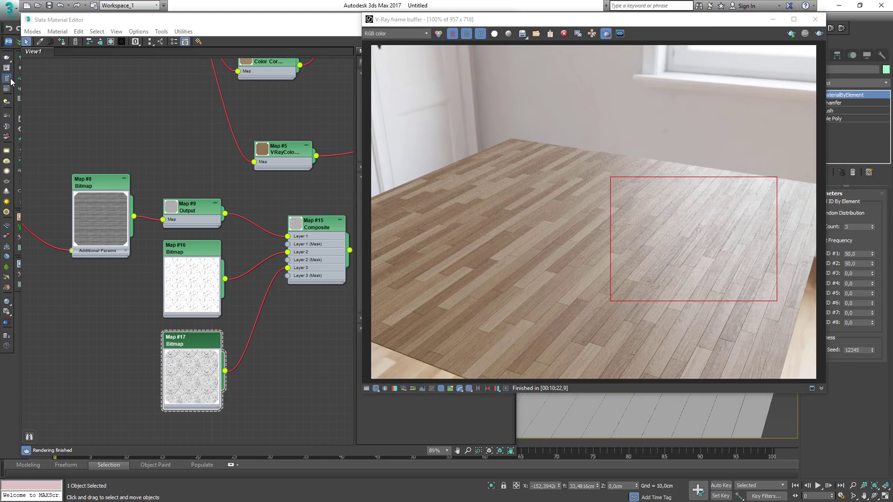
Step: Change the progressive sampler's render time limit, lock the image aspect, set the output to 3000 × 2250, and render the region
{"action": "key", "text": "F10"}
{"action": "left_click", "coordinate": [218, 146]}
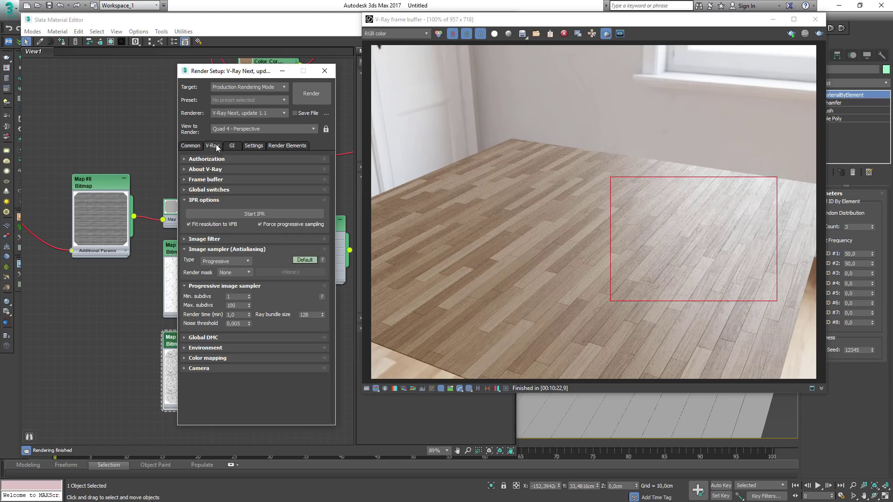
{"action": "left_click_drag", "start_coordinate": [238, 315], "coordinate": [179, 317]}
{"action": "left_click", "coordinate": [191, 145]}
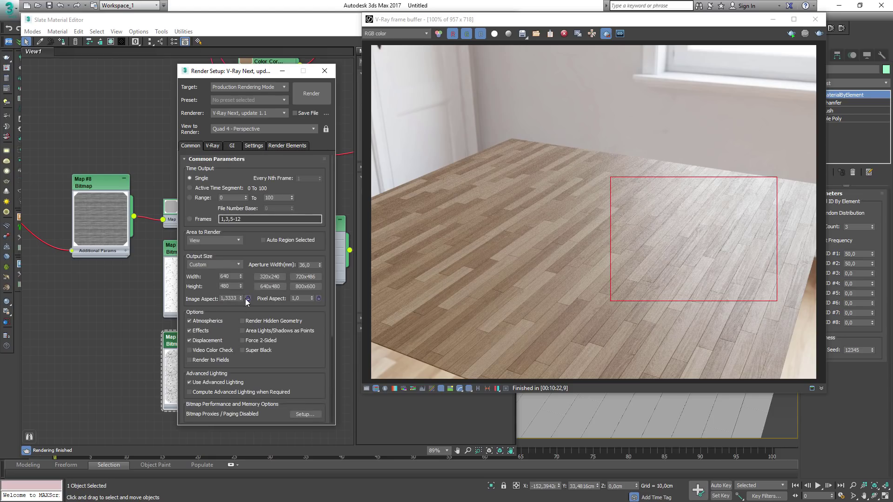
{"action": "left_click_drag", "start_coordinate": [233, 278], "coordinate": [199, 277]}
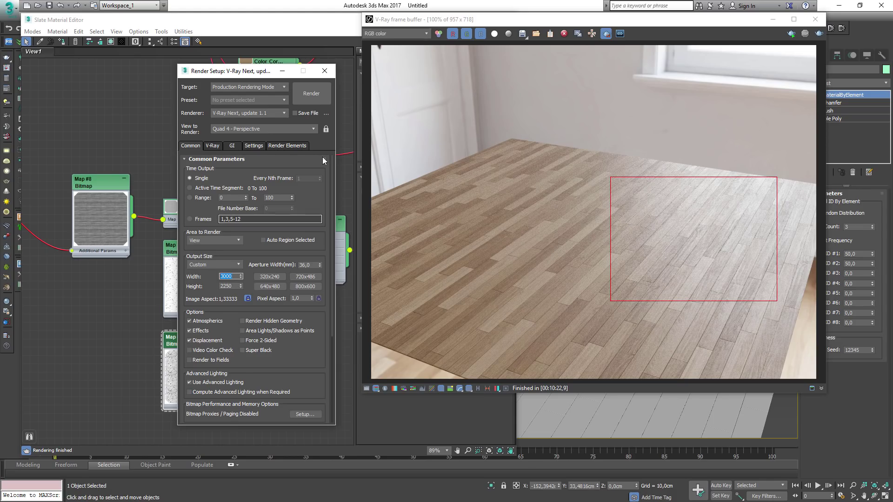
{"action": "left_click", "coordinate": [311, 94]}
Step: Examine the scratches and plank surface detail across the rendered region at up to 200% zoom
{"action": "scroll", "coordinate": [702, 246], "scroll_direction": "up", "scroll_amount": 5}
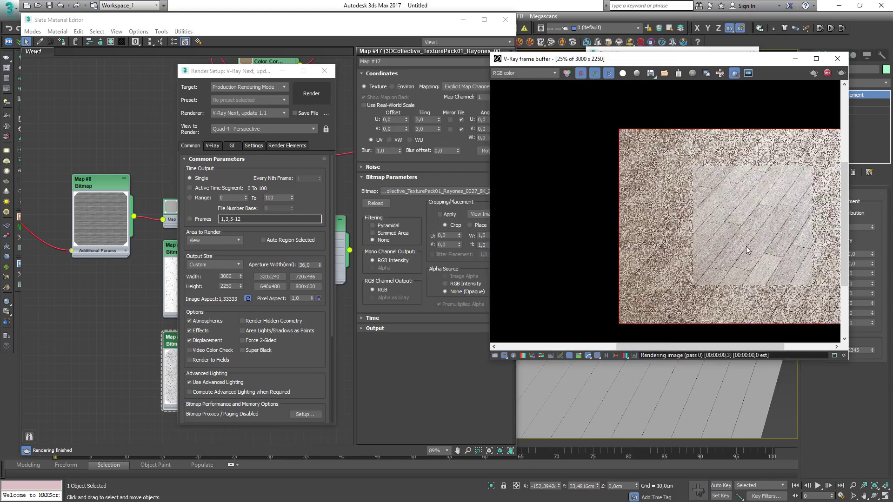
{"action": "middle_click_drag", "start_coordinate": [763, 185], "coordinate": [671, 186]}
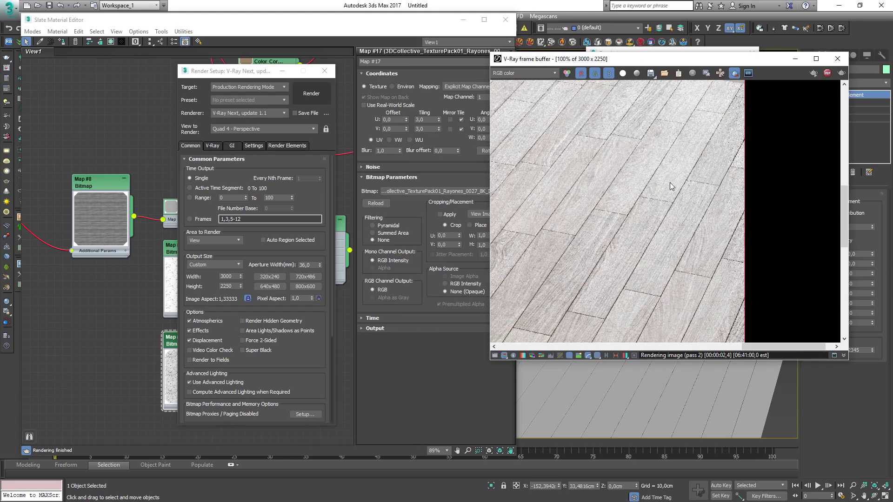
{"action": "scroll", "coordinate": [569, 272], "scroll_direction": "up", "scroll_amount": 2}
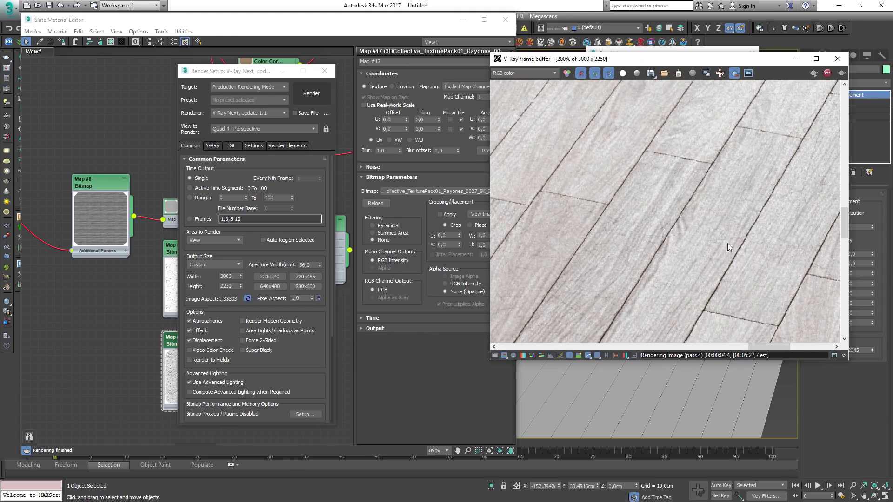
{"action": "middle_click_drag", "start_coordinate": [727, 245], "coordinate": [648, 230]}
{"action": "middle_click_drag", "start_coordinate": [752, 250], "coordinate": [720, 261]}
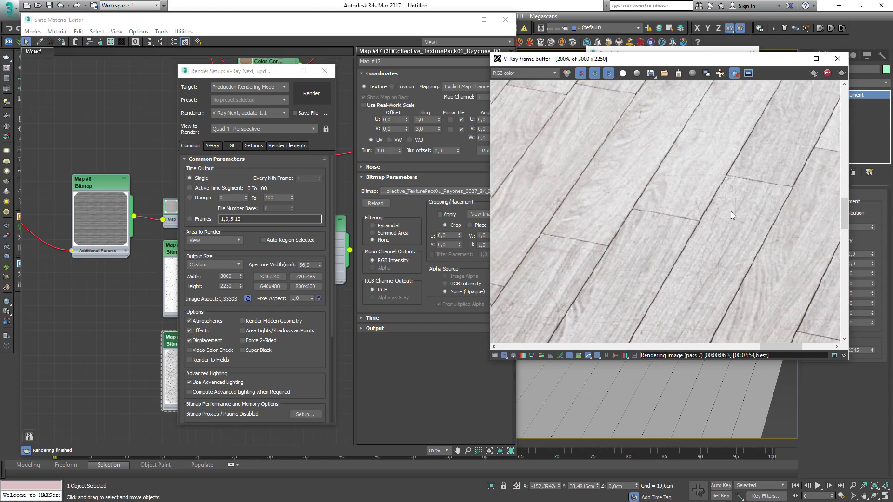
{"action": "middle_click_drag", "start_coordinate": [660, 161], "coordinate": [708, 179]}
{"action": "middle_click_drag", "start_coordinate": [597, 211], "coordinate": [737, 183]}
{"action": "middle_click_drag", "start_coordinate": [576, 197], "coordinate": [690, 183]}
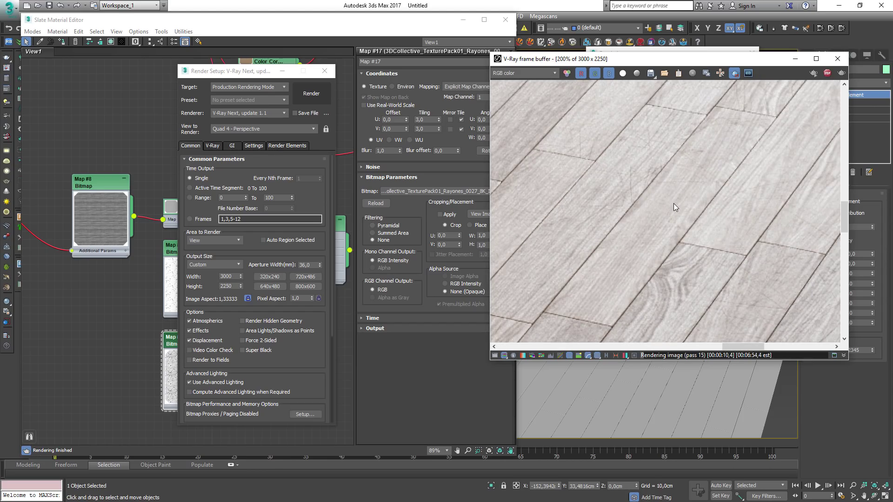
{"action": "scroll", "coordinate": [674, 202], "scroll_direction": "down", "scroll_amount": 1}
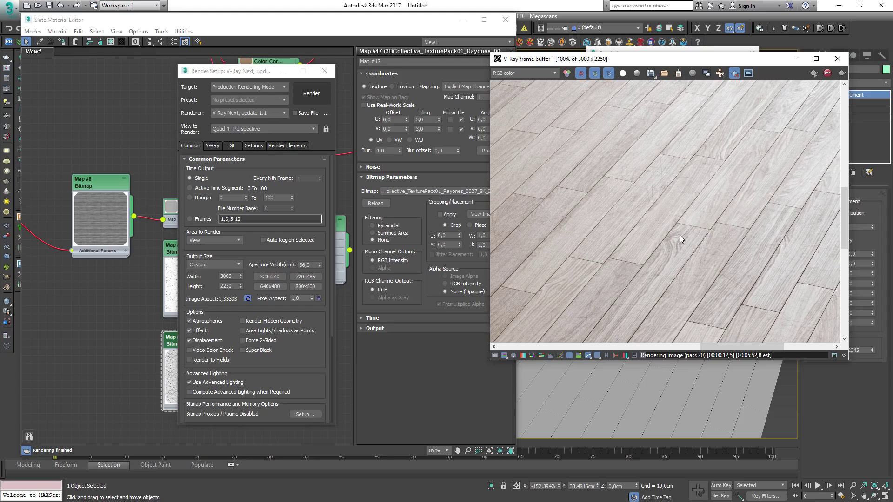
{"action": "scroll", "coordinate": [679, 236], "scroll_direction": "down", "scroll_amount": 1}
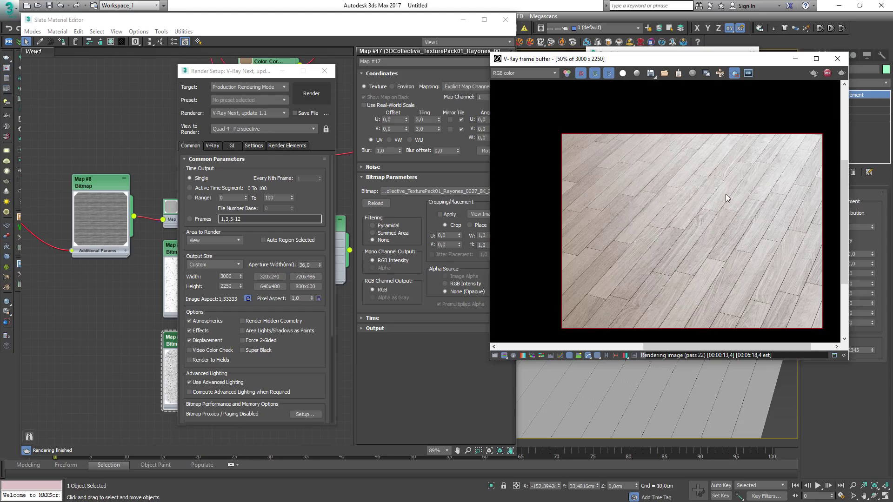
Step: Stop the high-resolution region render and start interactive rendering of the floor
{"action": "left_click", "coordinate": [827, 74]}
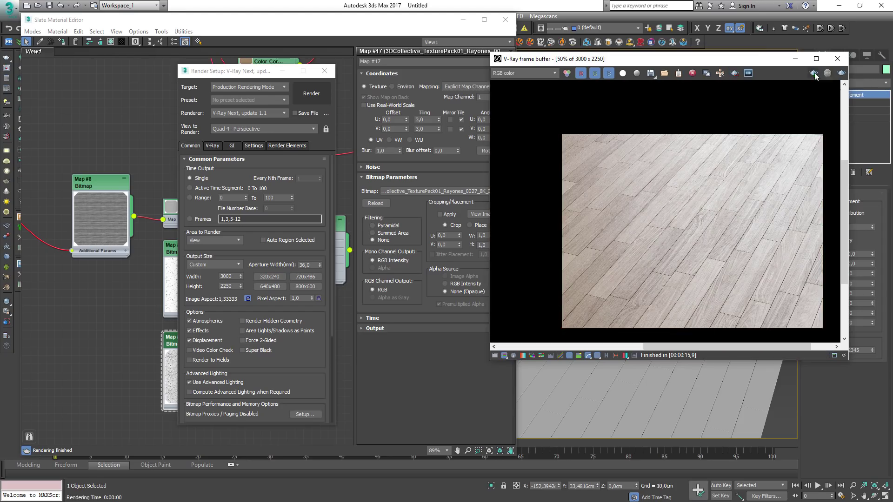
{"action": "left_click", "coordinate": [815, 74]}
{"action": "left_click", "coordinate": [123, 269]}
{"action": "scroll", "coordinate": [186, 223], "scroll_direction": "down", "scroll_amount": 2}
{"action": "middle_click_drag", "start_coordinate": [226, 200], "coordinate": [209, 344]}
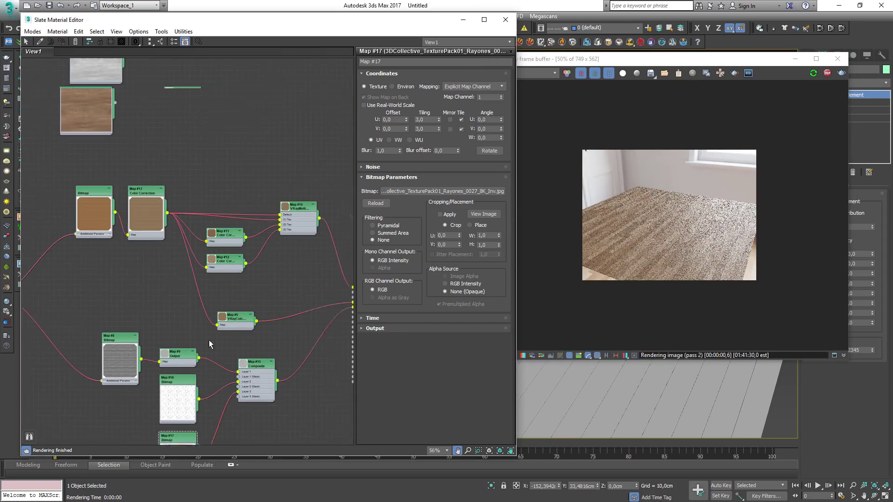
{"action": "scroll", "coordinate": [210, 344], "scroll_direction": "down", "scroll_amount": 1}
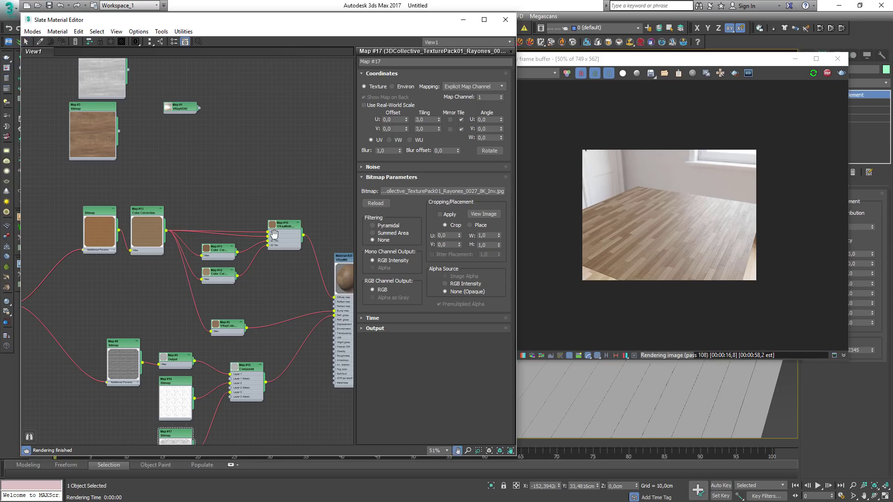
Step: Move the wood color nodes away from the material, show the VRayMultiSubTex parameters, and shift that node away from its Color Corrections
{"action": "middle_click_drag", "start_coordinate": [285, 229], "coordinate": [279, 228]}
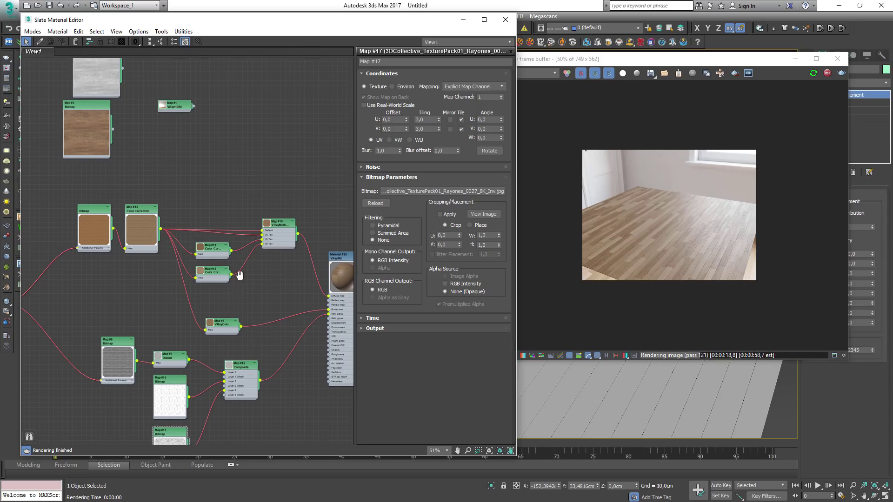
{"action": "middle_click_drag", "start_coordinate": [239, 275], "coordinate": [246, 252]}
{"action": "left_click_drag", "start_coordinate": [49, 167], "coordinate": [295, 309]}
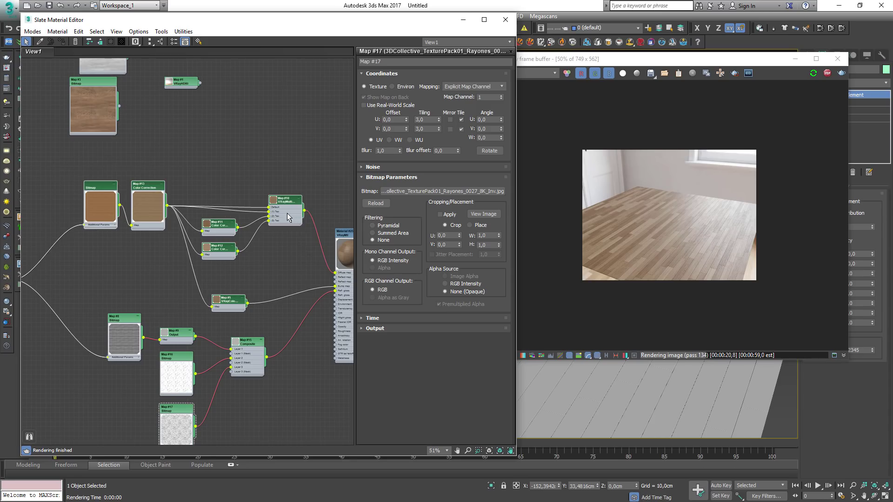
{"action": "left_click_drag", "start_coordinate": [288, 200], "coordinate": [227, 195]}
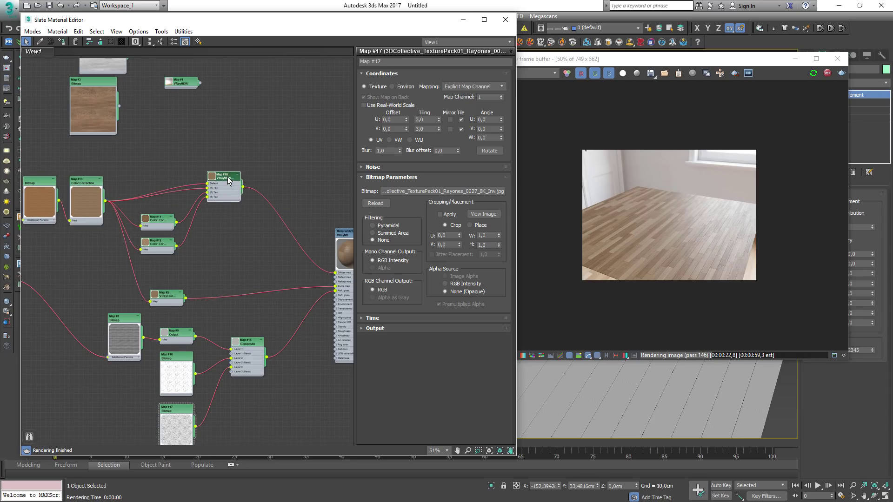
{"action": "double_click", "coordinate": [227, 195]}
{"action": "scroll", "coordinate": [216, 213], "scroll_direction": "up", "scroll_amount": 3}
{"action": "scroll", "coordinate": [216, 214], "scroll_direction": "up", "scroll_amount": 1}
{"action": "middle_click_drag", "start_coordinate": [215, 214], "coordinate": [254, 227]}
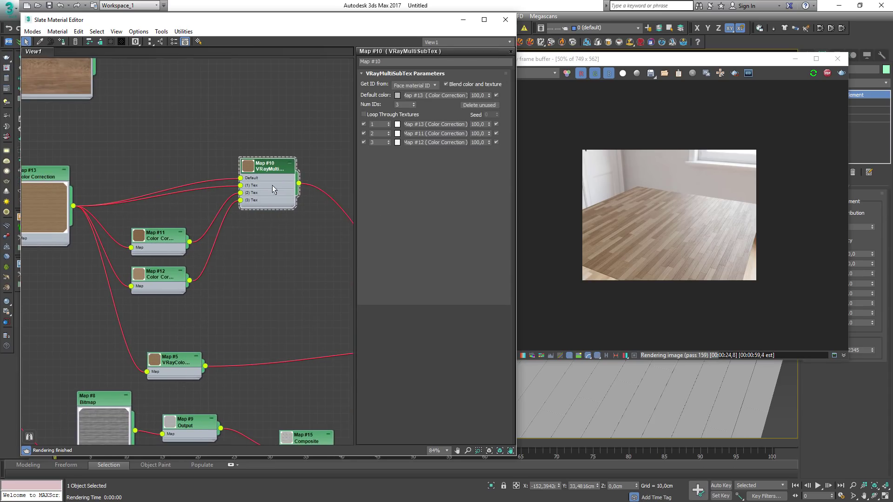
{"action": "left_click_drag", "start_coordinate": [276, 172], "coordinate": [307, 177]}
Step: Separate the Color Correction and VRayMultiSubTex nodes from the wood Bitmap node to open space between them
{"action": "middle_click_drag", "start_coordinate": [218, 244], "coordinate": [353, 254]}
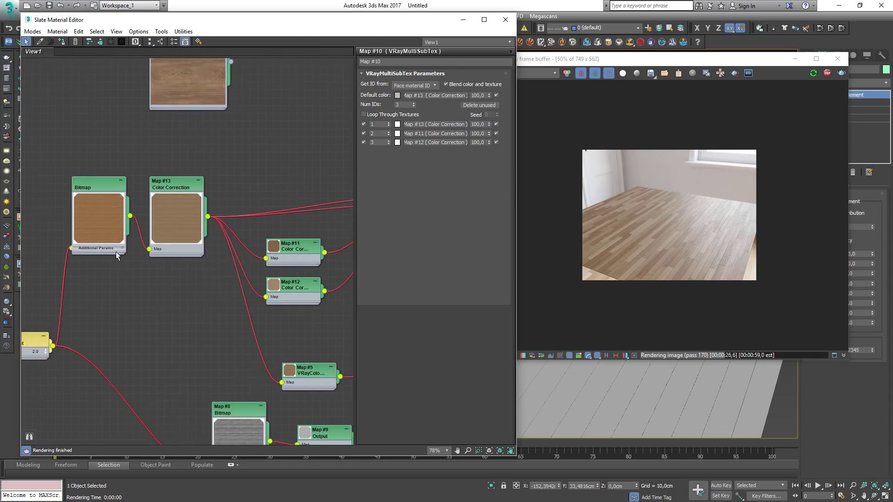
{"action": "scroll", "coordinate": [116, 252], "scroll_direction": "down", "scroll_amount": 4}
{"action": "left_click_drag", "start_coordinate": [150, 174], "coordinate": [336, 303]}
{"action": "middle_click_drag", "start_coordinate": [342, 286], "coordinate": [288, 263]}
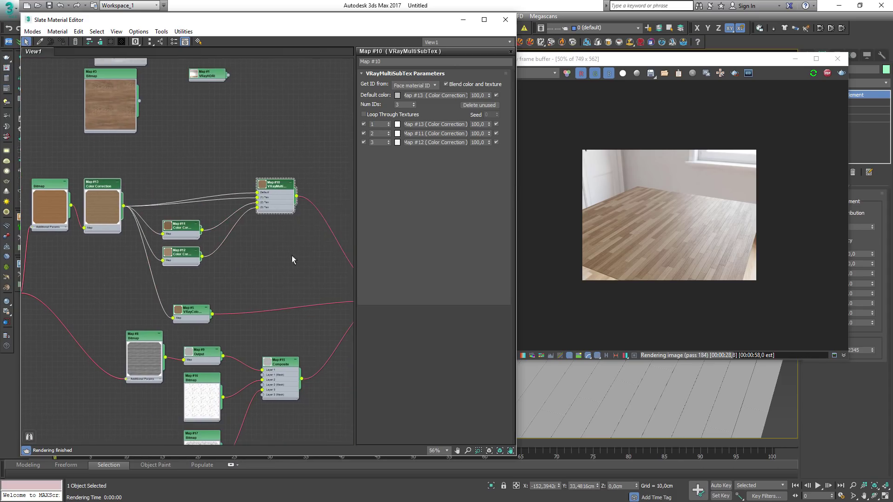
{"action": "left_click_drag", "start_coordinate": [283, 204], "coordinate": [320, 204]}
{"action": "left_click_drag", "start_coordinate": [55, 200], "coordinate": [24, 200]}
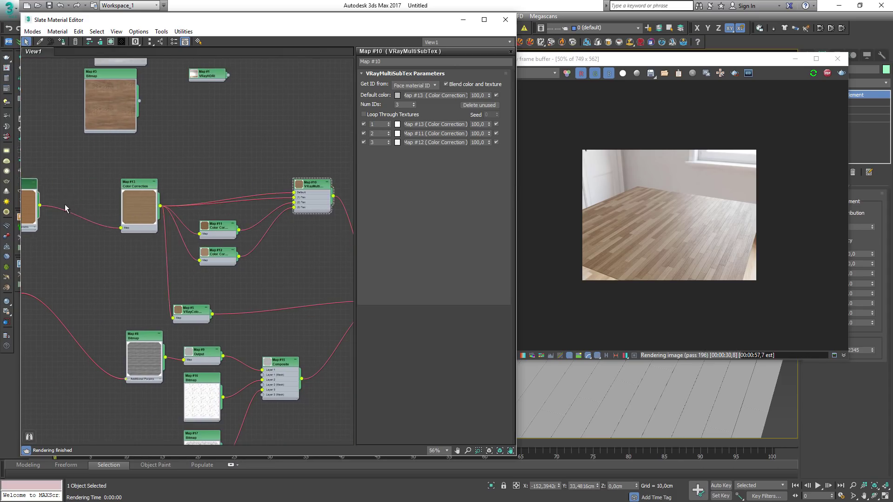
{"action": "mouse_move", "coordinate": [125, 196]}
{"action": "left_mouse_down"}
{"action": "mouse_move", "coordinate": [134, 193]}
{"action": "mouse_move", "coordinate": [125, 191]}
{"action": "left_mouse_up"}
Step: Move the VRayMtl node away from its maps, and shift the wood Bitmap and Linear Float controller toward the graph's input end
{"action": "middle_click_drag", "start_coordinate": [343, 224], "coordinate": [239, 208]}
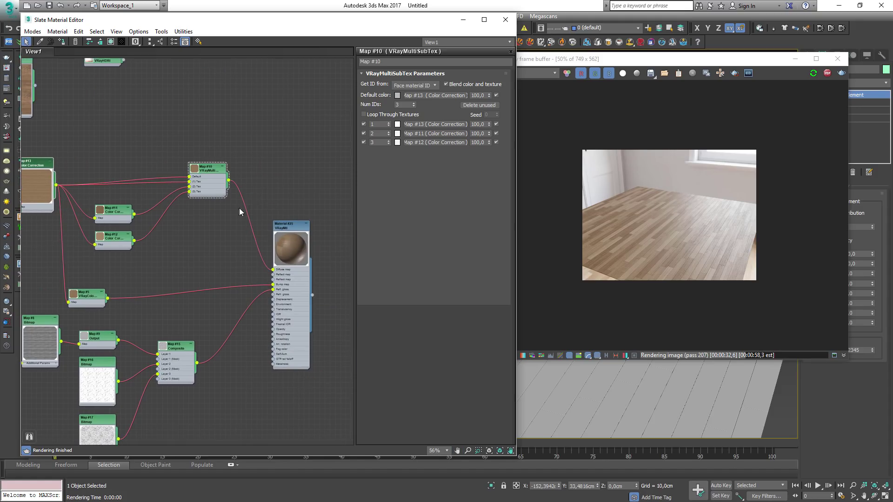
{"action": "left_click_drag", "start_coordinate": [300, 237], "coordinate": [352, 238]}
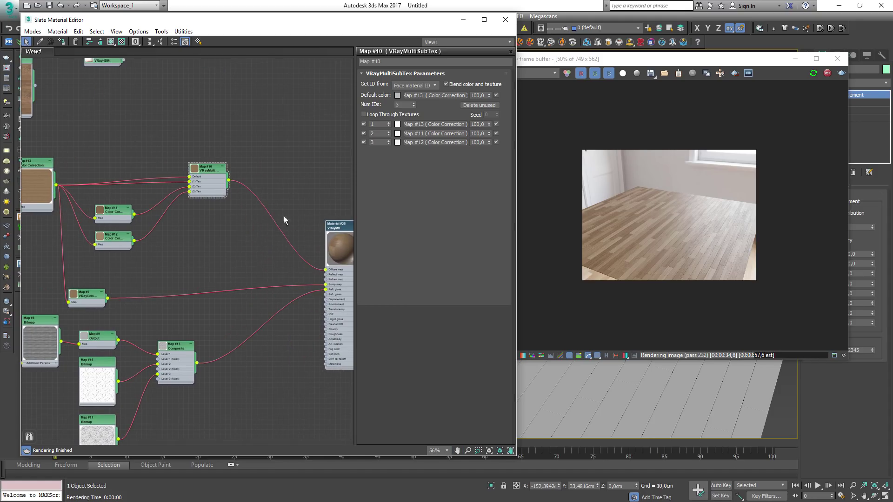
{"action": "middle_click_drag", "start_coordinate": [155, 268], "coordinate": [367, 276]}
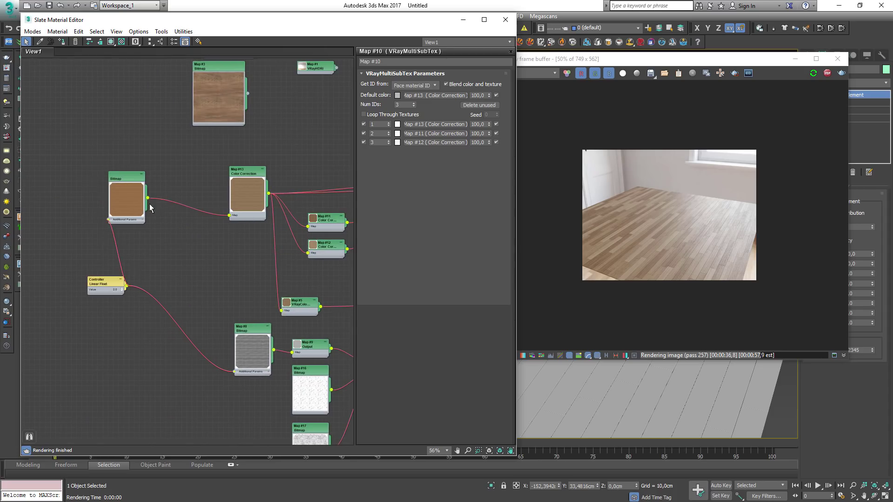
{"action": "left_click_drag", "start_coordinate": [128, 200], "coordinate": [111, 200]}
{"action": "left_click_drag", "start_coordinate": [113, 279], "coordinate": [10, 284]}
Step: Add a Composite map between the Map #13 Color Correction and its downstream nodes, with the Color Correction feeding Layer 1
{"action": "right_click", "coordinate": [182, 227]}
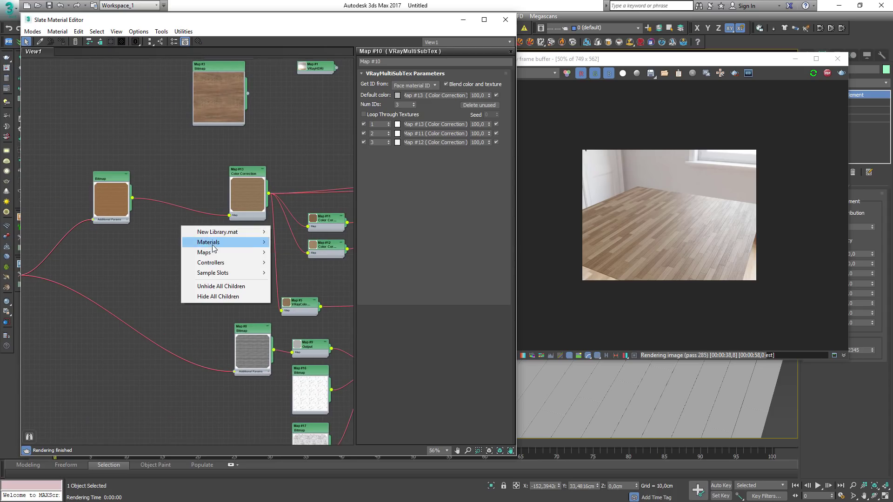
{"action": "mouse_move", "coordinate": [214, 256]}
{"action": "mouse_move", "coordinate": [298, 252]}
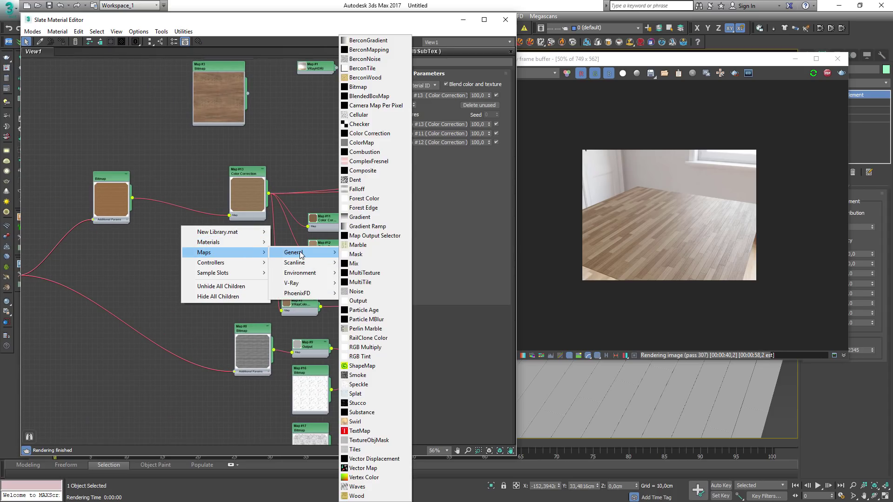
{"action": "left_click", "coordinate": [372, 173]}
{"action": "left_click_drag", "start_coordinate": [244, 195], "coordinate": [180, 200]}
{"action": "left_click_drag", "start_coordinate": [182, 222], "coordinate": [229, 154]}
Step: Space out the wood Bitmap, Map #13 Color Correction and new Composite nodes
{"action": "left_click_drag", "start_coordinate": [192, 196], "coordinate": [175, 191]}
{"action": "left_click_drag", "start_coordinate": [115, 208], "coordinate": [99, 198]}
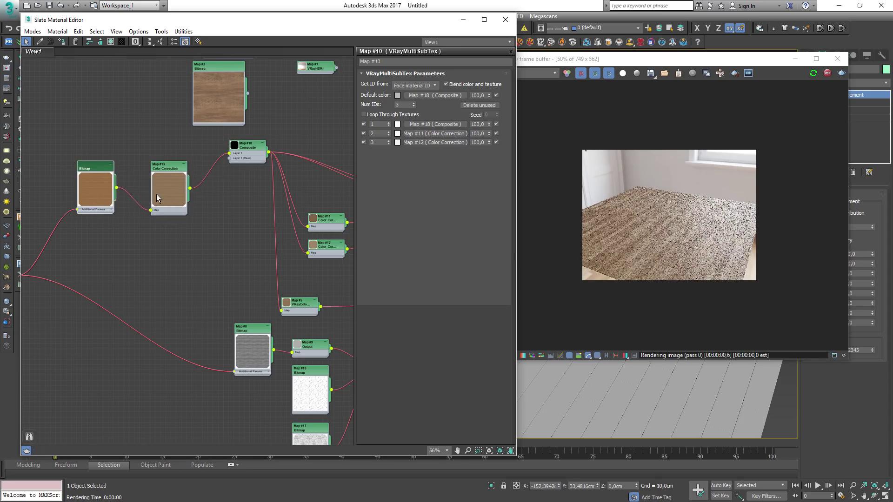
{"action": "left_click_drag", "start_coordinate": [156, 194], "coordinate": [126, 179]}
{"action": "left_click_drag", "start_coordinate": [246, 150], "coordinate": [241, 171]}
{"action": "scroll", "coordinate": [148, 166], "scroll_direction": "up", "scroll_amount": 2}
{"action": "left_click_drag", "start_coordinate": [133, 182], "coordinate": [147, 190]}
{"action": "left_click_drag", "start_coordinate": [76, 192], "coordinate": [63, 185]}
Step: Add another Color Correction map below Map #13 and feed it from Map #13's output
{"action": "right_click", "coordinate": [152, 267]}
{"action": "mouse_move", "coordinate": [181, 294]}
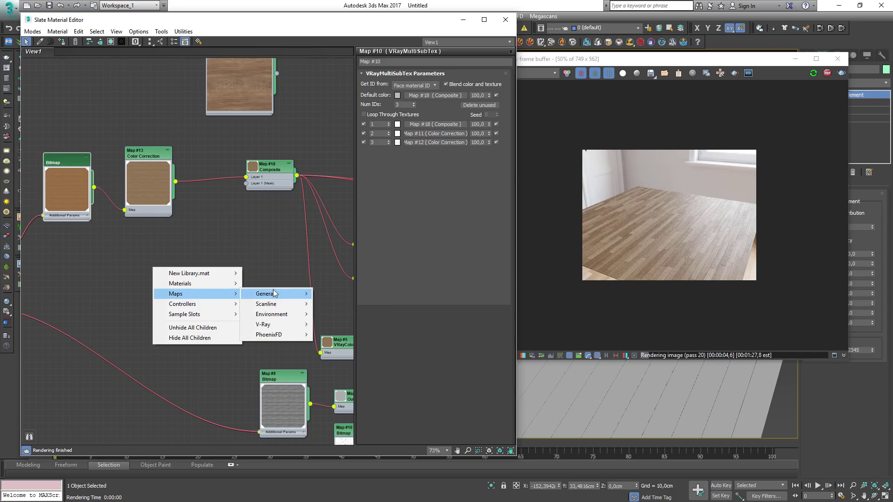
{"action": "mouse_move", "coordinate": [274, 293]}
{"action": "left_click", "coordinate": [340, 134]}
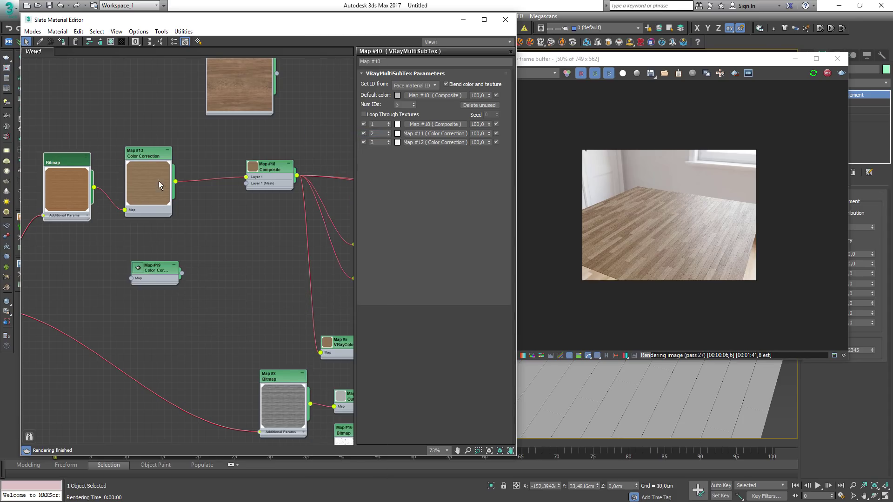
{"action": "left_click_drag", "start_coordinate": [158, 180], "coordinate": [200, 253]}
Step: Set the new Color Correction's saturation to about 19.6 and its hue shift to about 6.58
{"action": "scroll", "coordinate": [252, 196], "scroll_direction": "up", "scroll_amount": 3}
{"action": "double_click", "coordinate": [283, 150]}
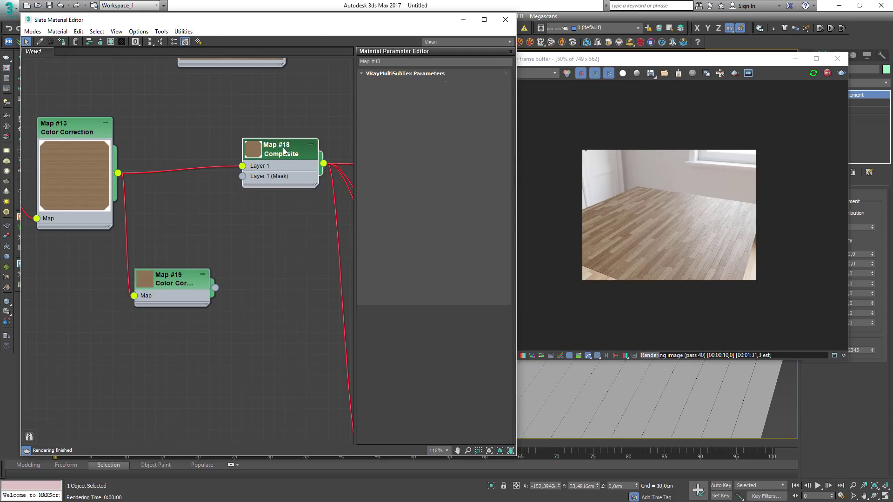
{"action": "double_click", "coordinate": [147, 279]}
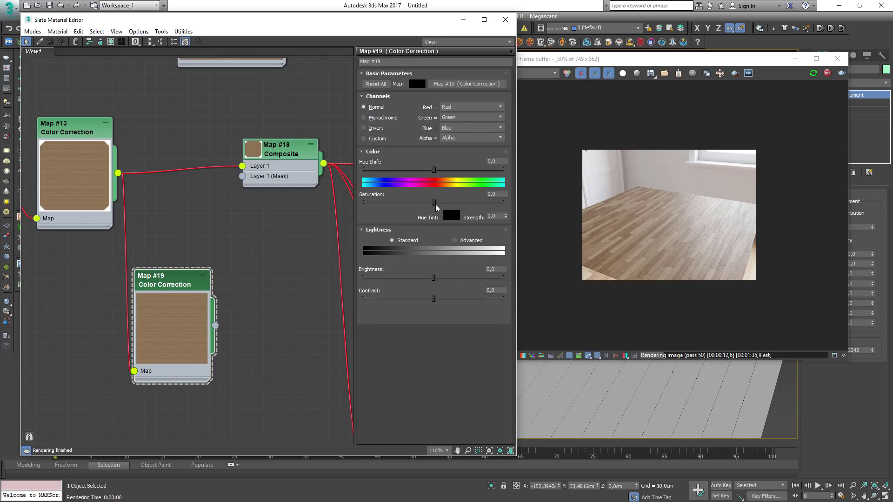
{"action": "left_click_drag", "start_coordinate": [434, 202], "coordinate": [447, 202]}
{"action": "left_click_drag", "start_coordinate": [434, 170], "coordinate": [436, 170]}
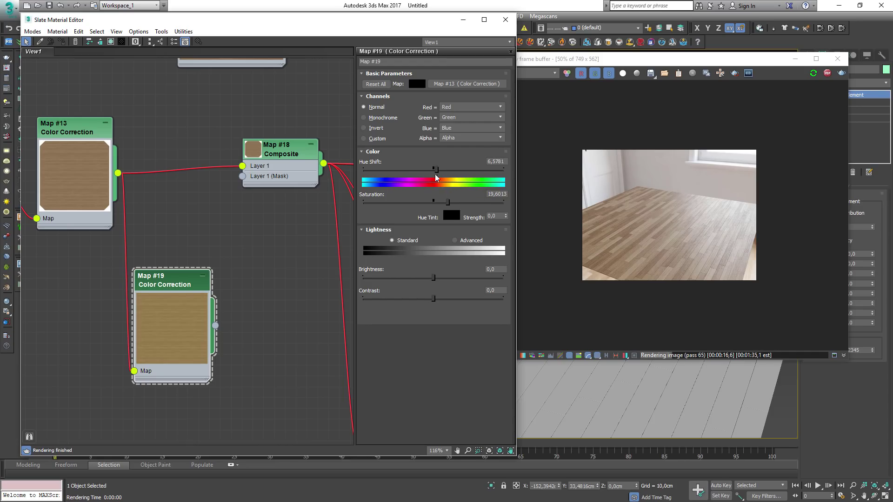
Step: Add a second layer to the Map #18 Composite, feed it from the Map #19 Color Correction, and review the floor at 100% zoom
{"action": "scroll", "coordinate": [231, 242], "scroll_direction": "down", "scroll_amount": 4}
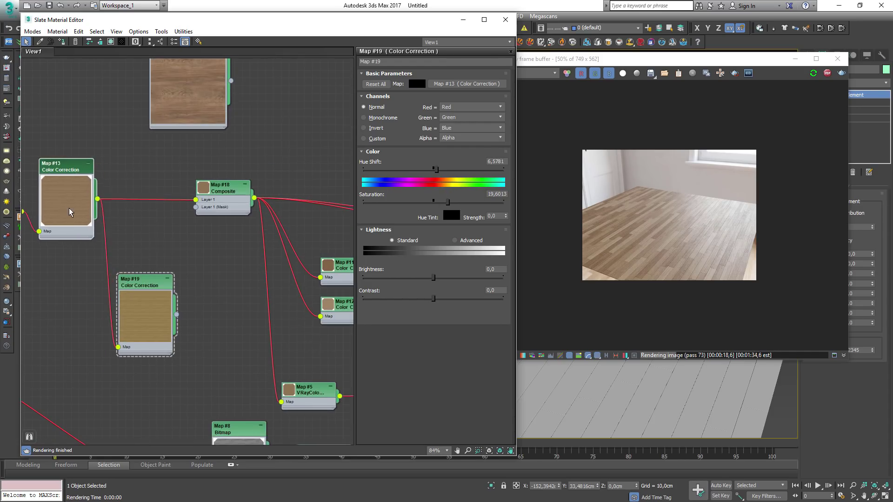
{"action": "left_click_drag", "start_coordinate": [69, 212], "coordinate": [71, 210]}
{"action": "double_click", "coordinate": [223, 189]}
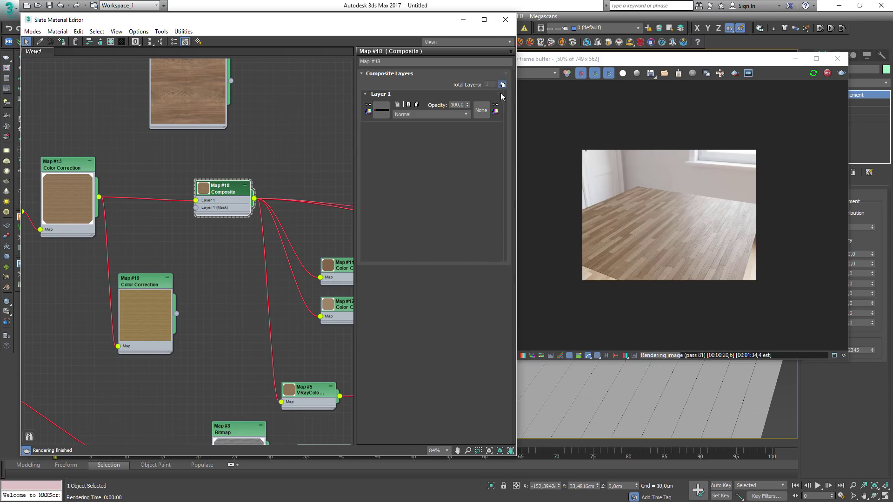
{"action": "left_click", "coordinate": [502, 84]}
{"action": "left_click_drag", "start_coordinate": [178, 314], "coordinate": [196, 215]}
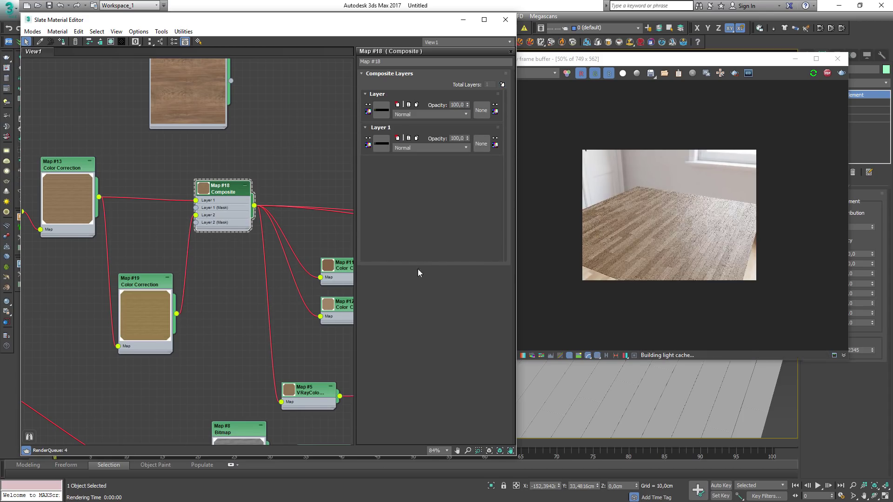
{"action": "scroll", "coordinate": [646, 280], "scroll_direction": "up", "scroll_amount": 2}
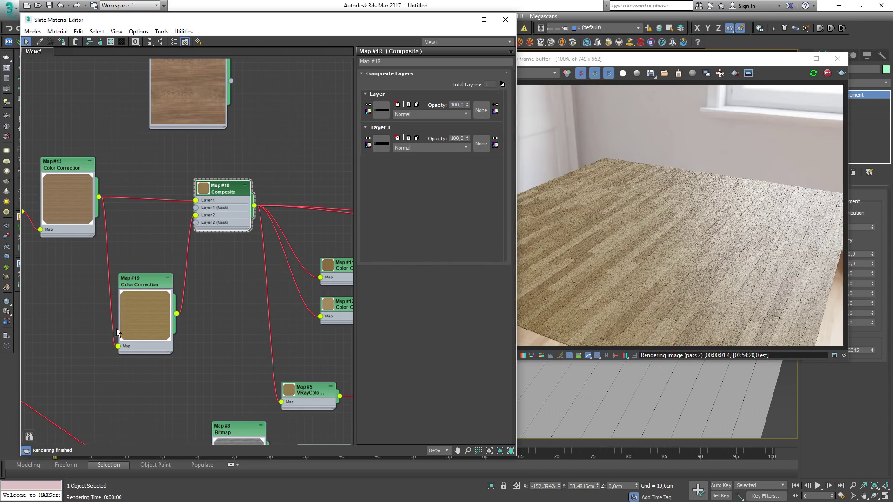
Step: Compare the Rayones scratch textures and load 3DCollective_TexturePack01_Rayones_0011_4K_Normalized_Inv.jpg as a Bitmap below the Map #19 Color Correction
{"action": "left_click_drag", "start_coordinate": [136, 319], "coordinate": [138, 258]}
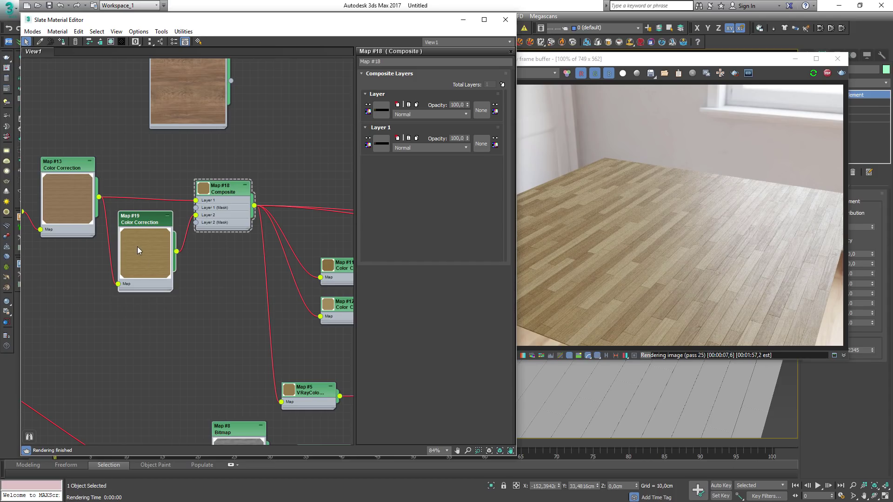
{"action": "left_click", "coordinate": [64, 195]}
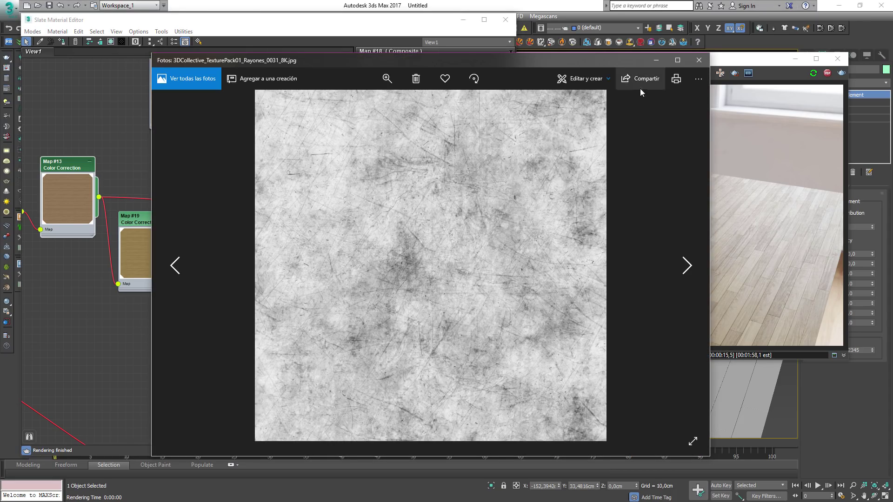
{"action": "left_click", "coordinate": [697, 61]}
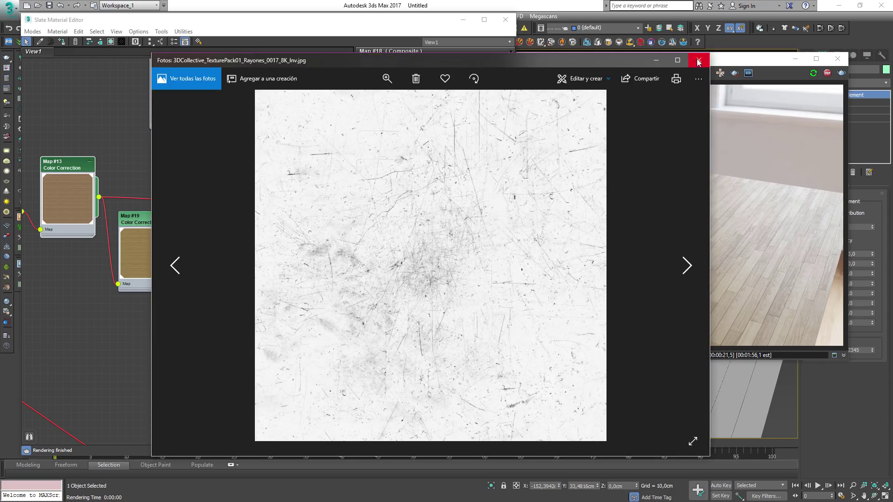
{"action": "left_click", "coordinate": [698, 60]}
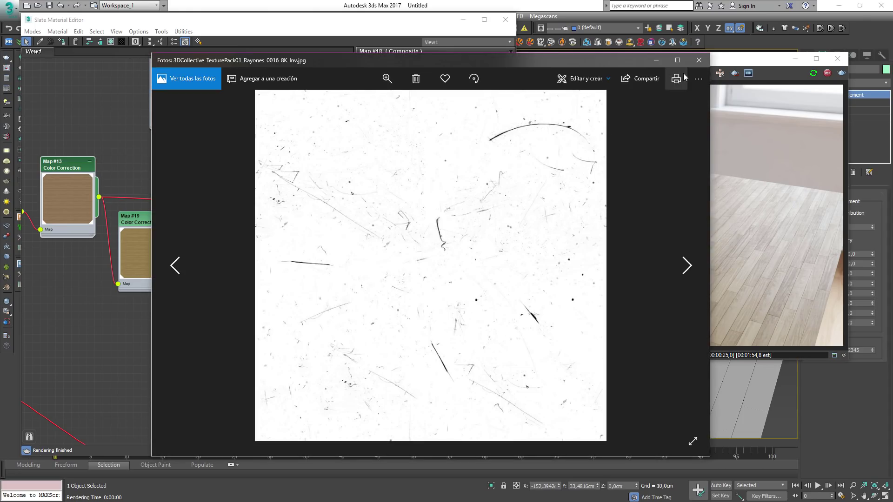
{"action": "left_click", "coordinate": [698, 60]}
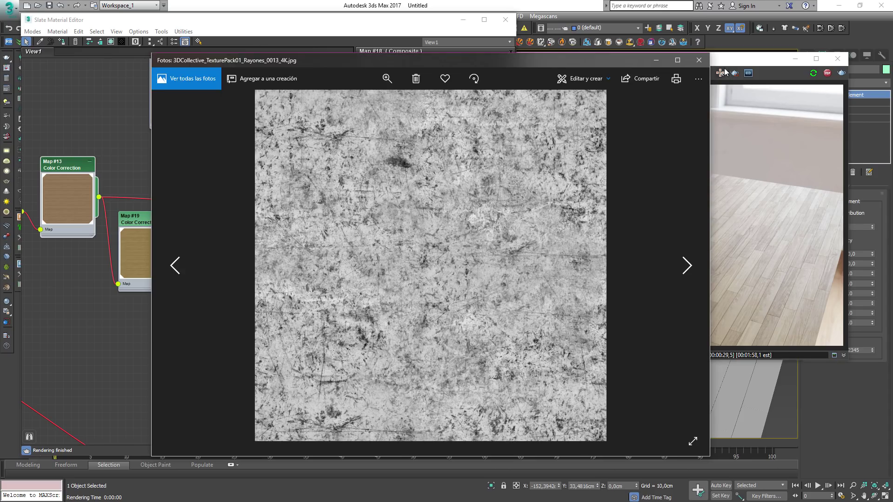
{"action": "left_click", "coordinate": [699, 60]}
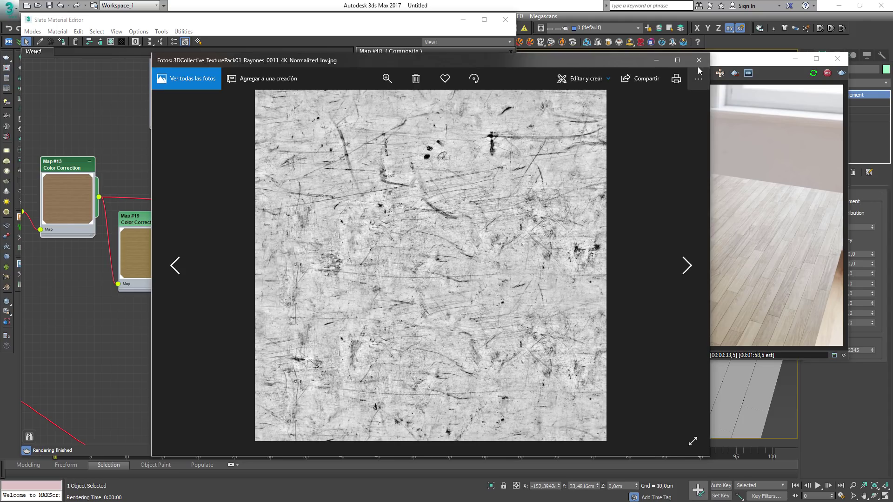
{"action": "left_click", "coordinate": [698, 61]}
{"action": "left_click_drag", "start_coordinate": [133, 328], "coordinate": [134, 328]}
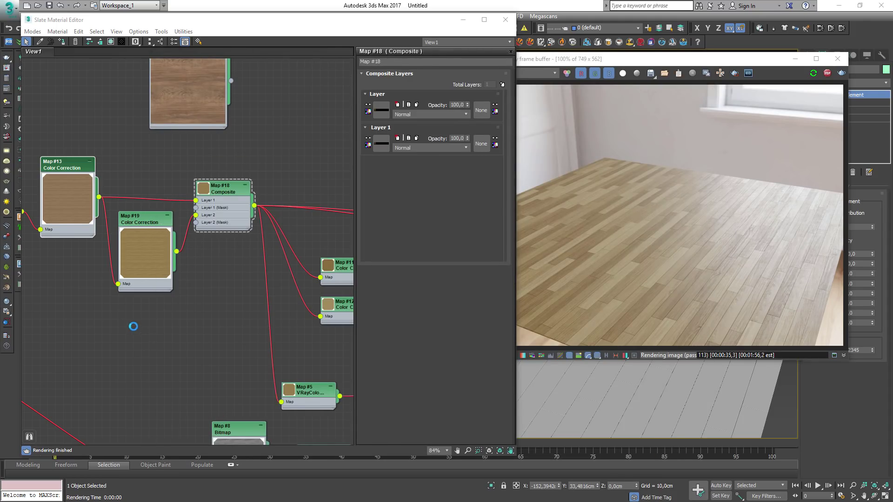
Step: Move the Map #18 Composite away from the Map #19 Color Correction and collapse Map #19's preview
{"action": "left_click_drag", "start_coordinate": [243, 222], "coordinate": [258, 210]}
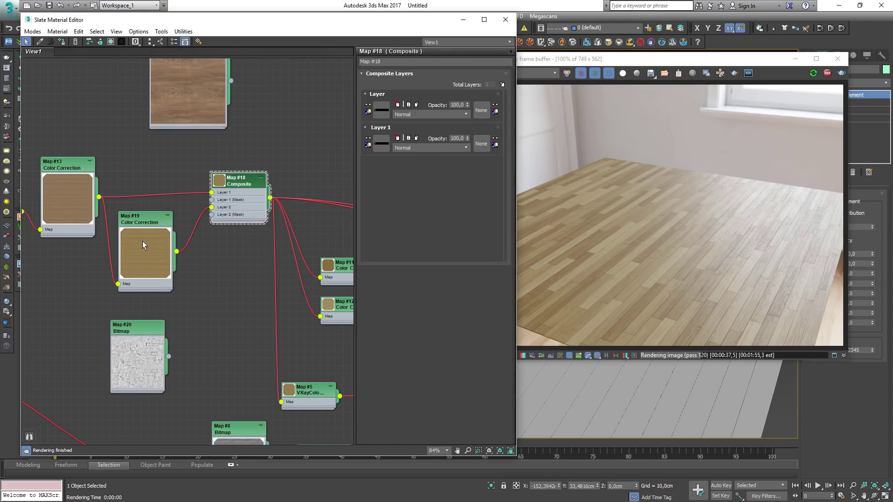
{"action": "left_click_drag", "start_coordinate": [142, 241], "coordinate": [143, 233]}
{"action": "left_click_drag", "start_coordinate": [225, 203], "coordinate": [225, 212]}
{"action": "left_click", "coordinate": [160, 234]}
{"action": "double_click", "coordinate": [160, 237]}
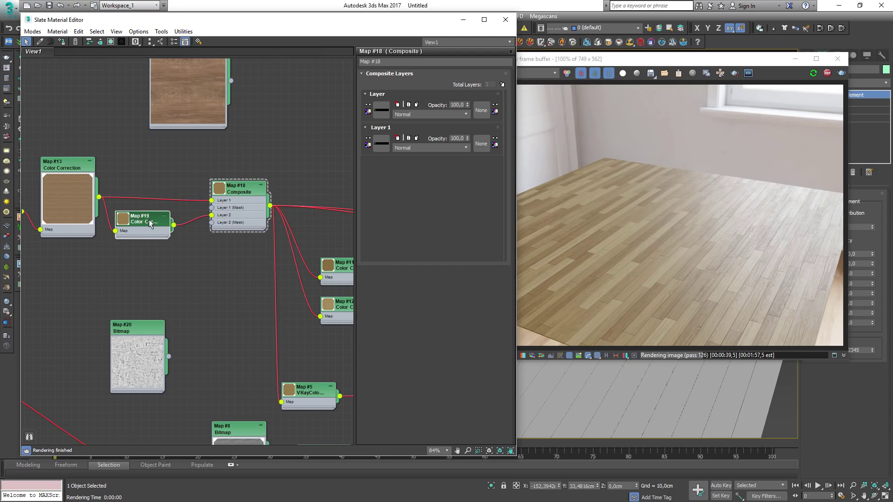
Step: Feed the Map #20 scratch Bitmap into the Map #18 Composite's Layer 2 mask and inspect the floor close up
{"action": "left_click_drag", "start_coordinate": [132, 357], "coordinate": [132, 311]}
{"action": "scroll", "coordinate": [158, 289], "scroll_direction": "up", "scroll_amount": 2}
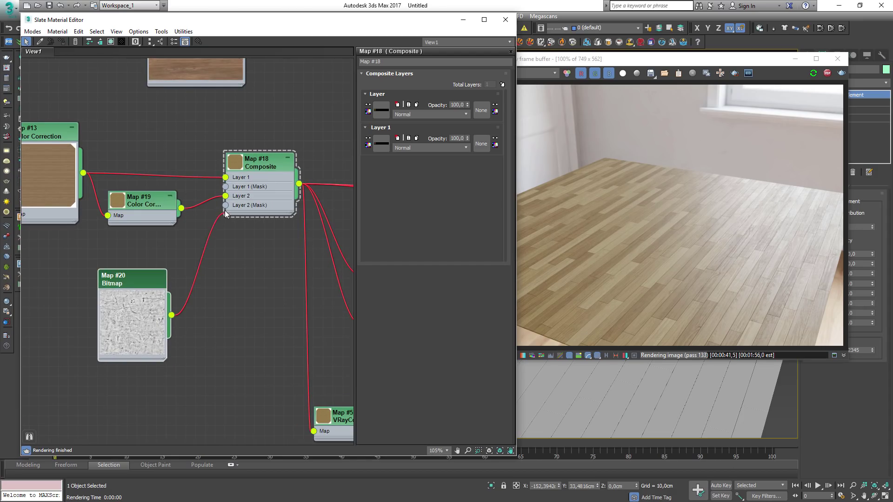
{"action": "left_click_drag", "start_coordinate": [224, 211], "coordinate": [225, 205]}
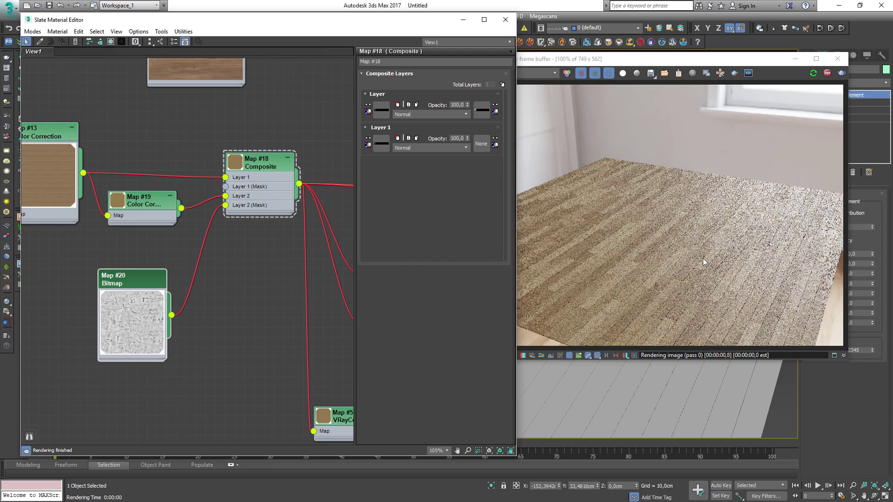
{"action": "left_click", "coordinate": [506, 20]}
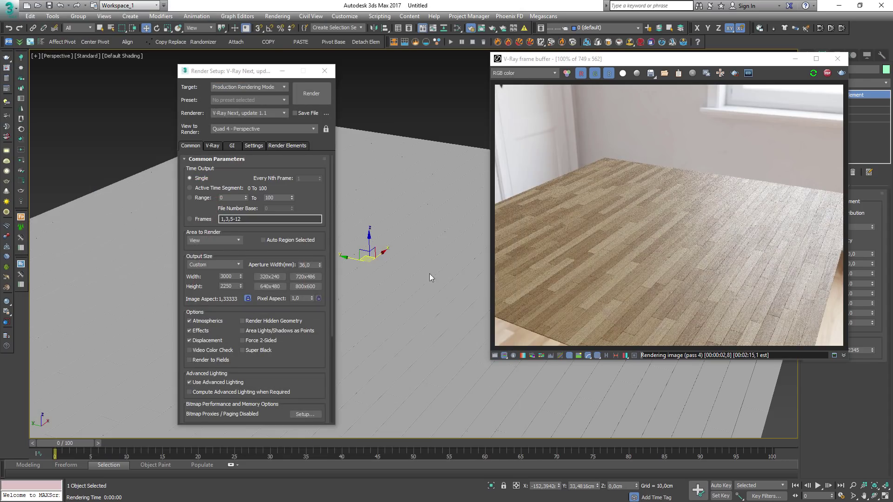
{"action": "scroll", "coordinate": [415, 297], "scroll_direction": "up", "scroll_amount": 8}
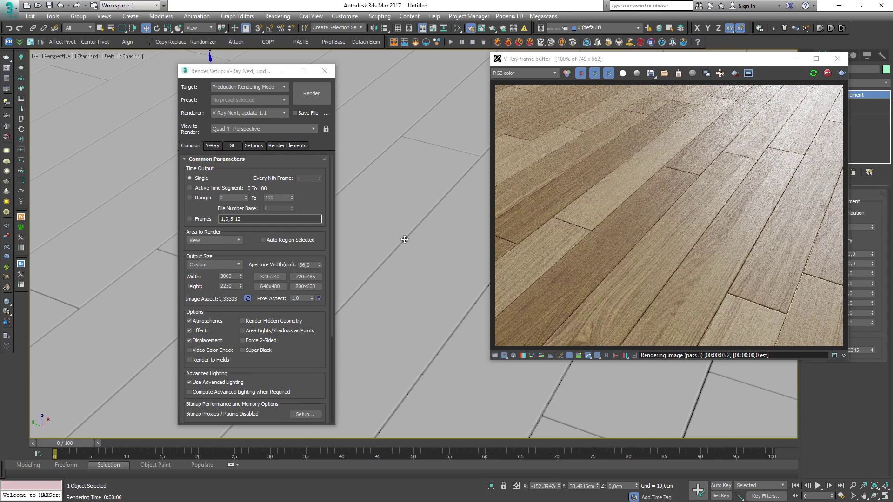
Step: Feed the Map #20 Bitmap directly into the floor material's diffuse to preview the scratches alone
{"action": "key", "text": "m"}
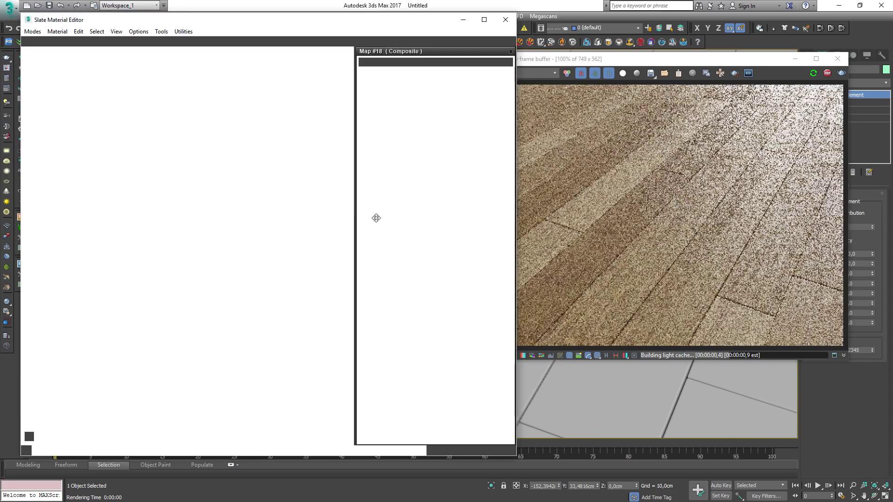
{"action": "mouse_move", "coordinate": [249, 214]}
{"action": "middle_mouse_down"}
{"action": "mouse_move", "coordinate": [161, 207]}
{"action": "mouse_move", "coordinate": [148, 191]}
{"action": "middle_mouse_up"}
{"action": "scroll", "coordinate": [162, 255], "scroll_direction": "down", "scroll_amount": 1}
{"action": "middle_click_drag", "start_coordinate": [181, 276], "coordinate": [113, 253]}
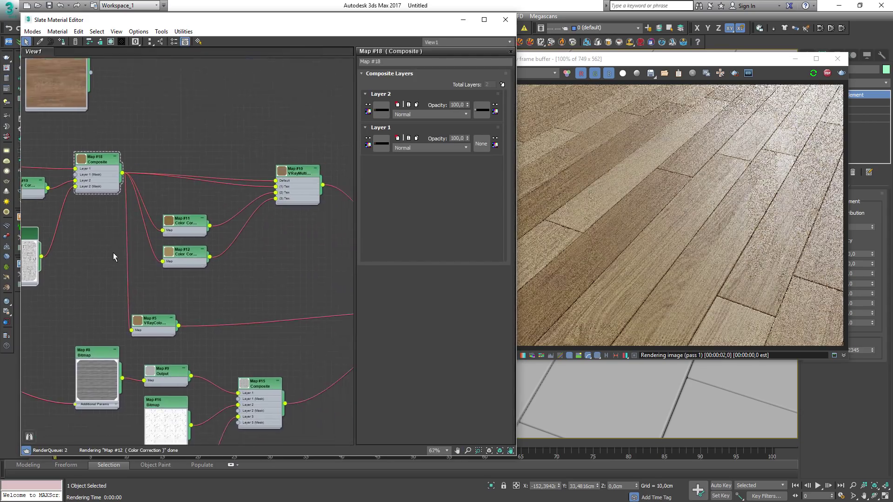
{"action": "scroll", "coordinate": [113, 252], "scroll_direction": "down", "scroll_amount": 1}
{"action": "scroll", "coordinate": [129, 261], "scroll_direction": "down", "scroll_amount": 2}
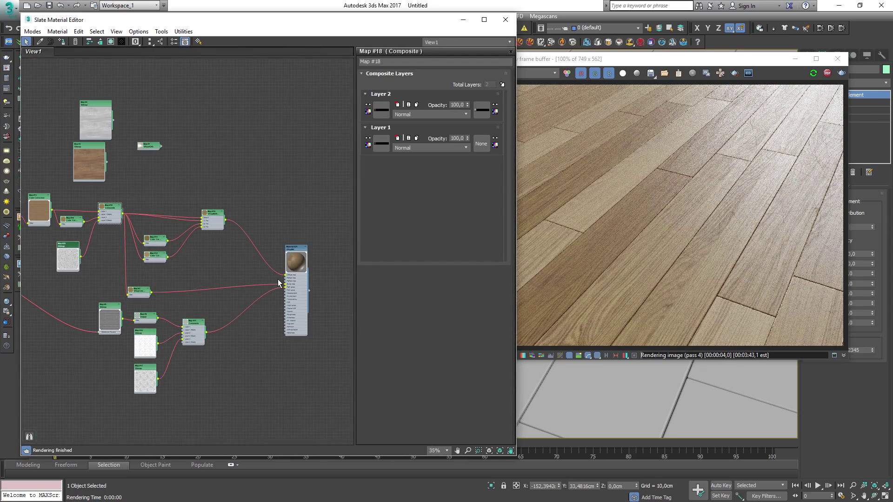
{"action": "left_click_drag", "start_coordinate": [82, 260], "coordinate": [88, 270]}
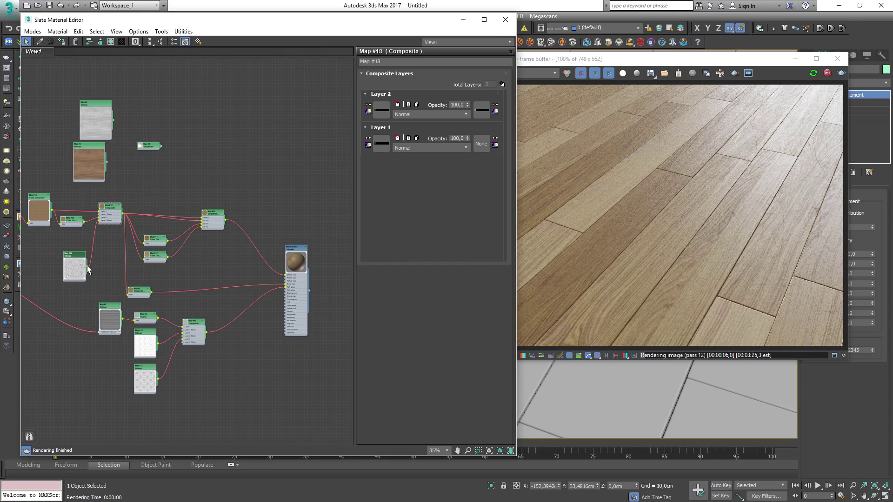
{"action": "left_click_drag", "start_coordinate": [227, 281], "coordinate": [286, 275]}
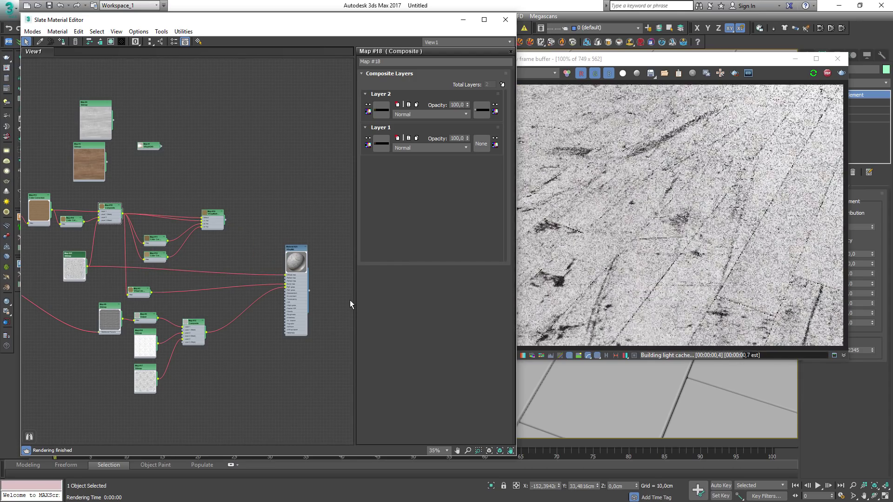
Step: Set the Map #20 Bitmap's tiling to 3 in both U and V
{"action": "double_click", "coordinate": [74, 258]}
{"action": "left_click_drag", "start_coordinate": [433, 120], "coordinate": [307, 129]}
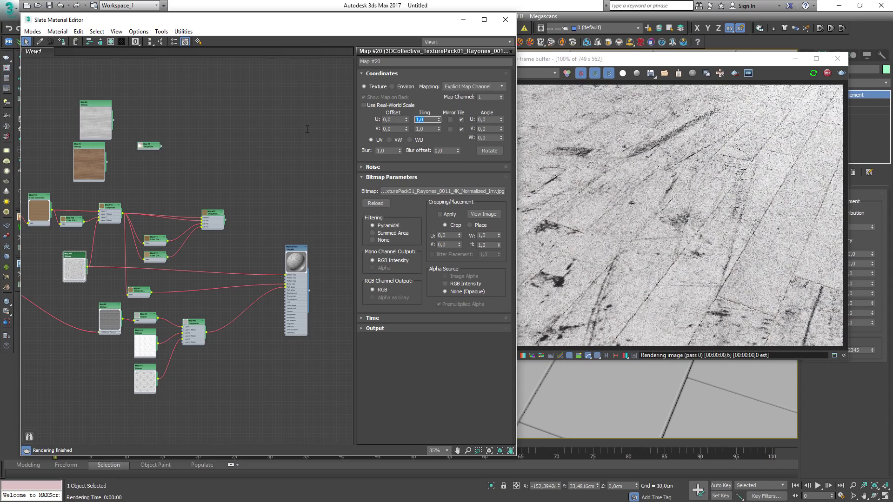
{"action": "type", "text": "3"}
{"action": "key", "text": "Tab"}
{"action": "type", "text": "3"}
{"action": "key", "text": "Return"}
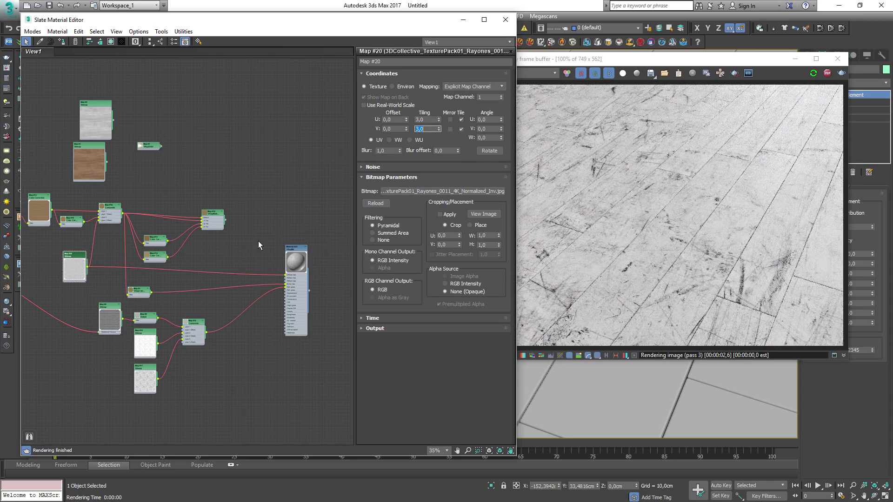
Step: Restore the multi-texture map's link to the material's diffuse and invert the Map #20 Bitmap's output
{"action": "scroll", "coordinate": [258, 240], "scroll_direction": "up", "scroll_amount": 3}
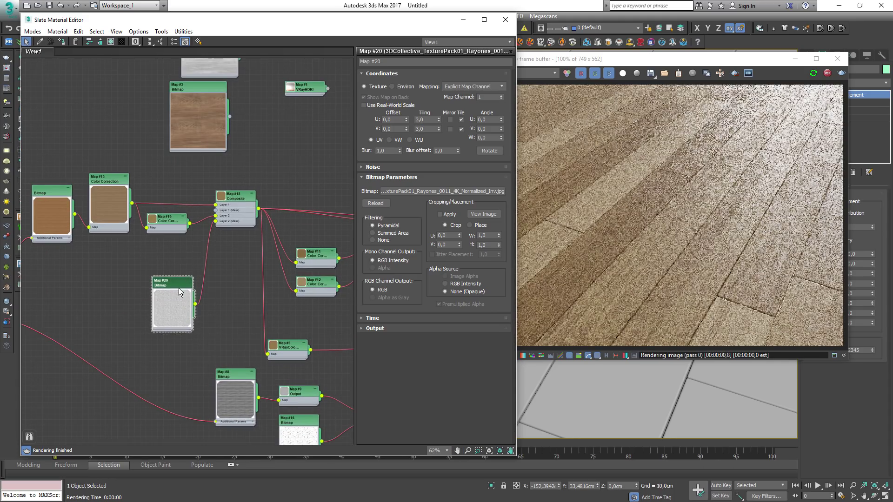
{"action": "left_click_drag", "start_coordinate": [179, 288], "coordinate": [174, 271]}
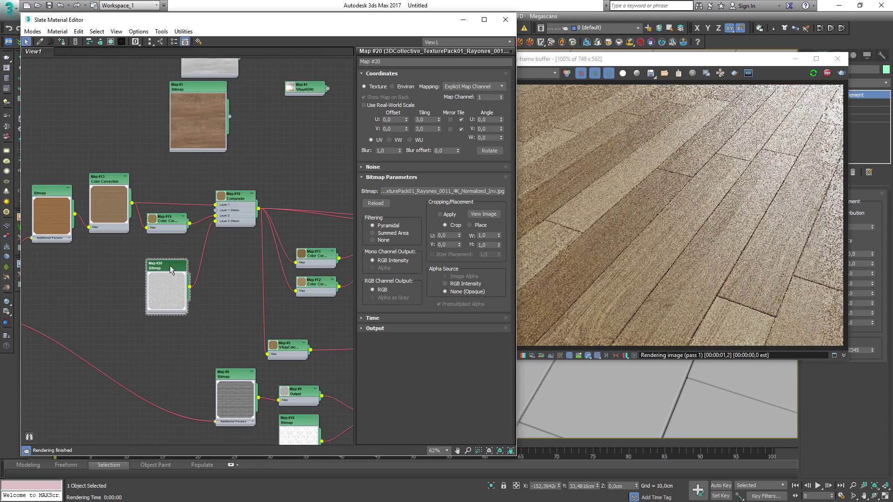
{"action": "left_click", "coordinate": [385, 328]}
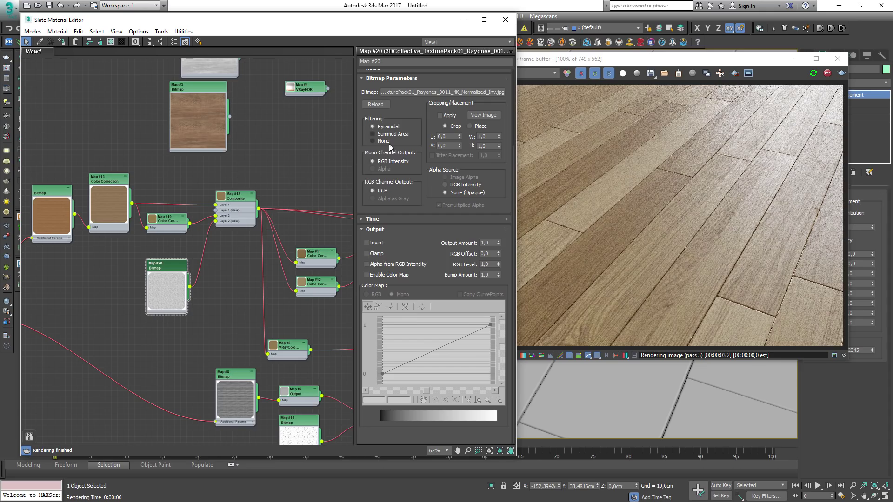
{"action": "left_click", "coordinate": [367, 242]}
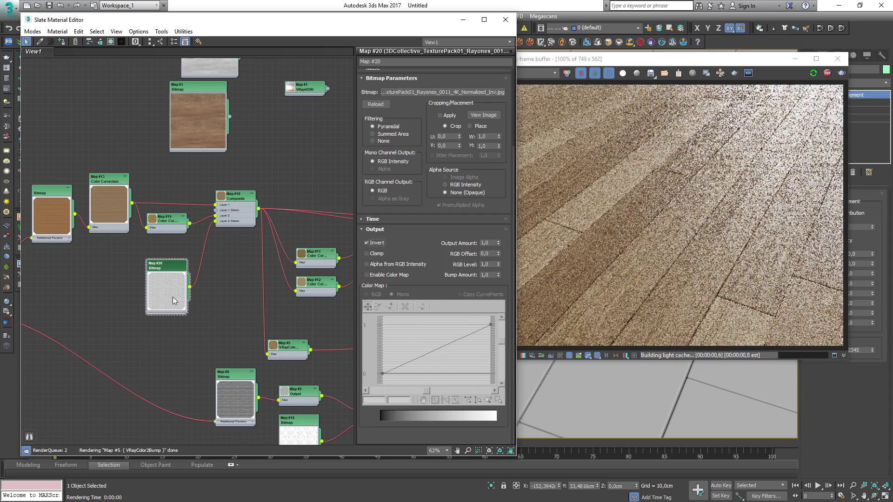
Step: Enlarge the Map #20 Bitmap's node preview and set its filtering to None
{"action": "scroll", "coordinate": [172, 297], "scroll_direction": "up", "scroll_amount": 2}
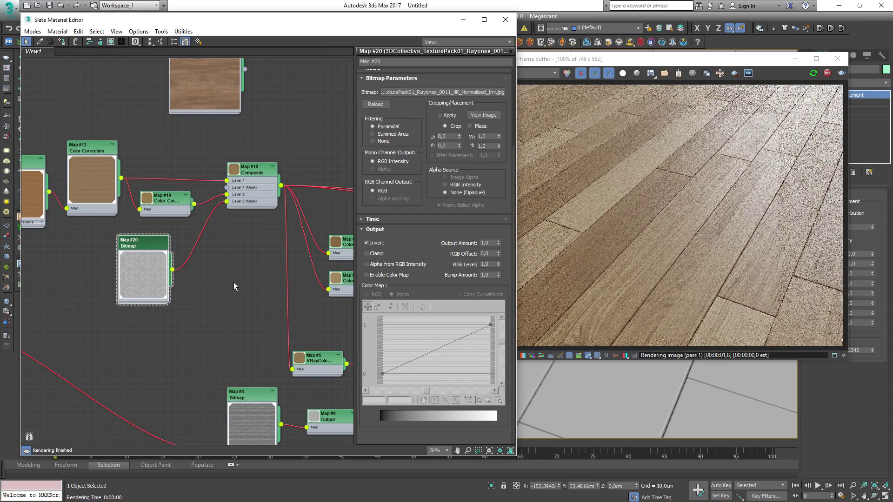
{"action": "left_click_drag", "start_coordinate": [168, 305], "coordinate": [213, 348]}
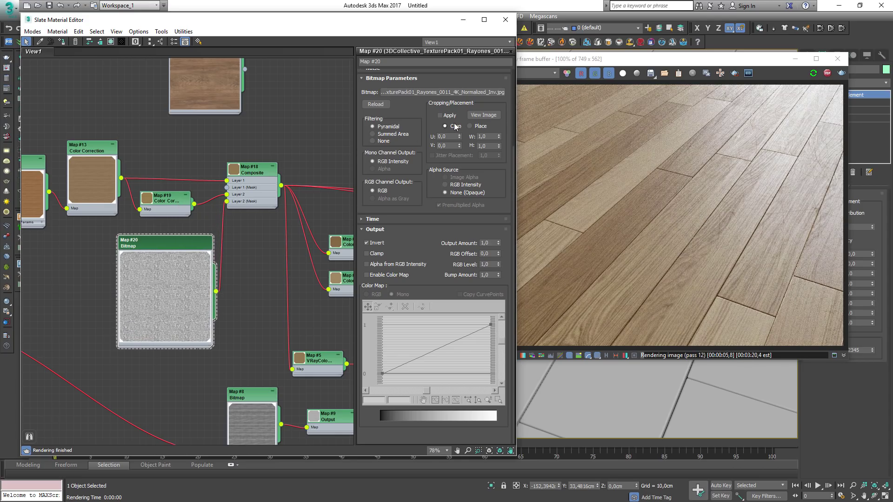
{"action": "left_click", "coordinate": [380, 142]}
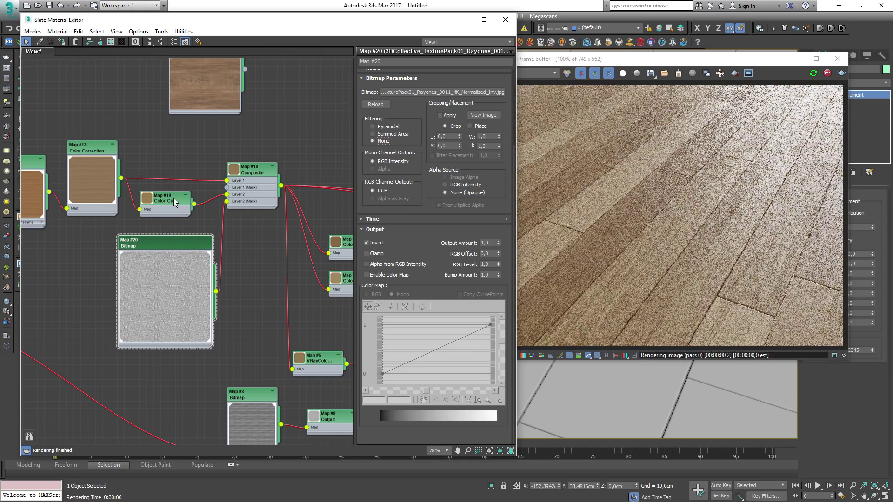
Step: Set the Map #19 Color Correction's saturation to about 50.8 and inspect the rendered planks at 200% zoom
{"action": "left_click_drag", "start_coordinate": [449, 202], "coordinate": [469, 202]}
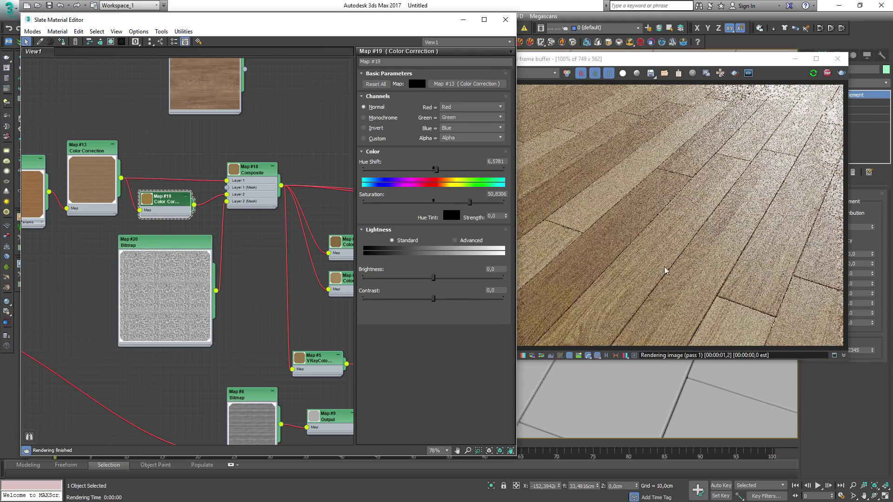
{"action": "scroll", "coordinate": [714, 298], "scroll_direction": "up", "scroll_amount": 1}
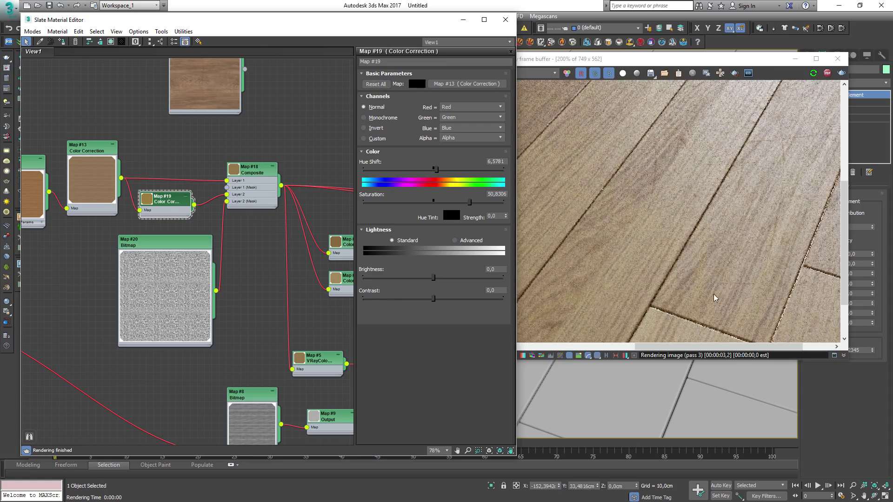
{"action": "middle_click_drag", "start_coordinate": [634, 273], "coordinate": [726, 253]}
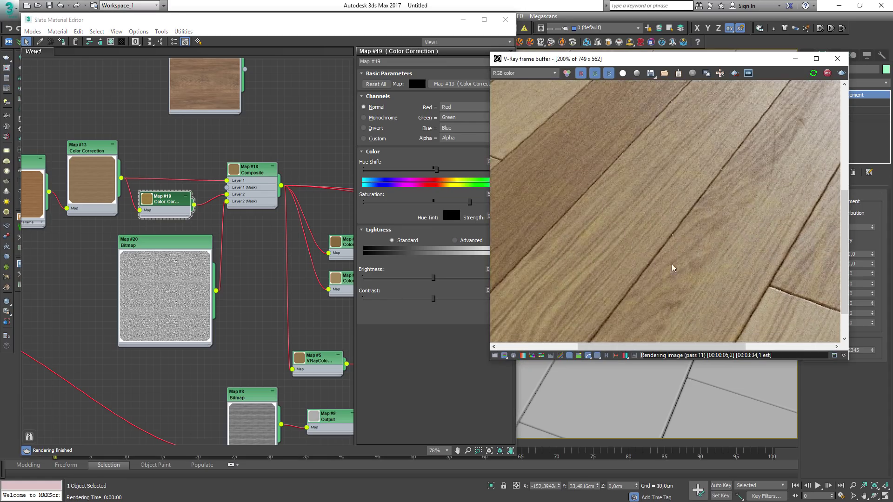
{"action": "scroll", "coordinate": [705, 285], "scroll_direction": "down", "scroll_amount": 1}
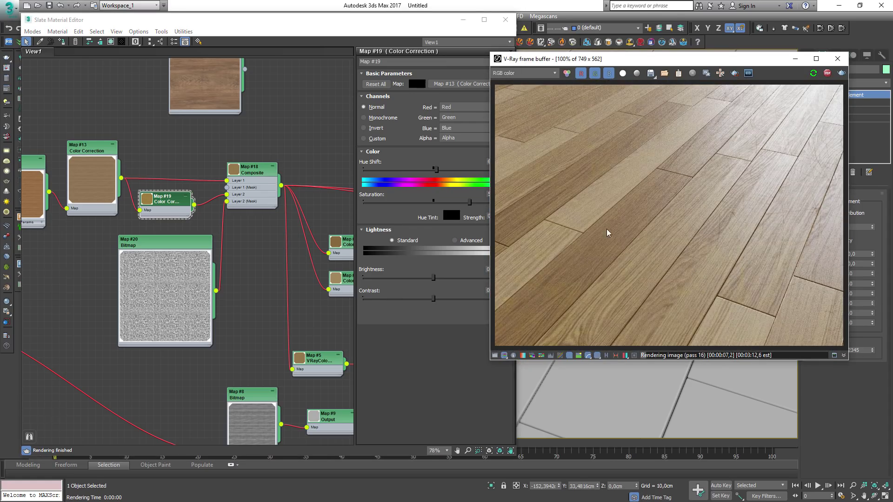
Step: Switch Map #19's lightness to Advanced, set its RGB gamma/contrast to 0.7, and inspect the rendered planks at 200% zoom
{"action": "left_click", "coordinate": [489, 239]}
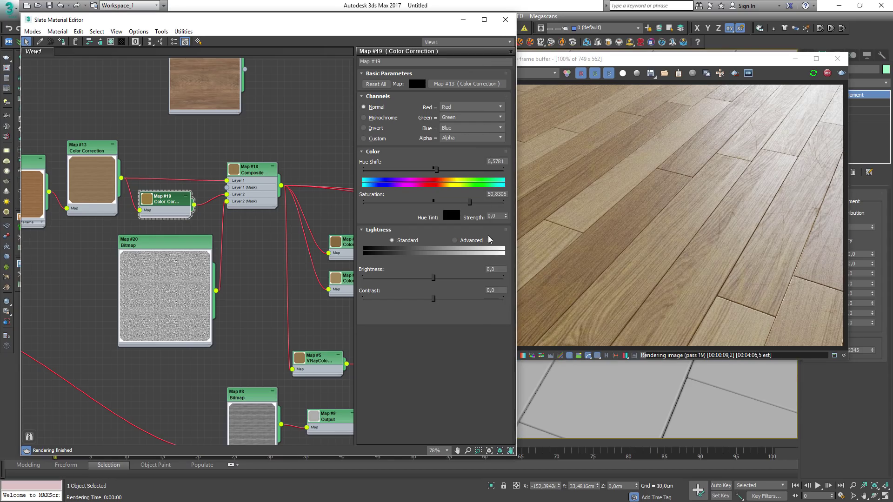
{"action": "left_click", "coordinate": [471, 240]}
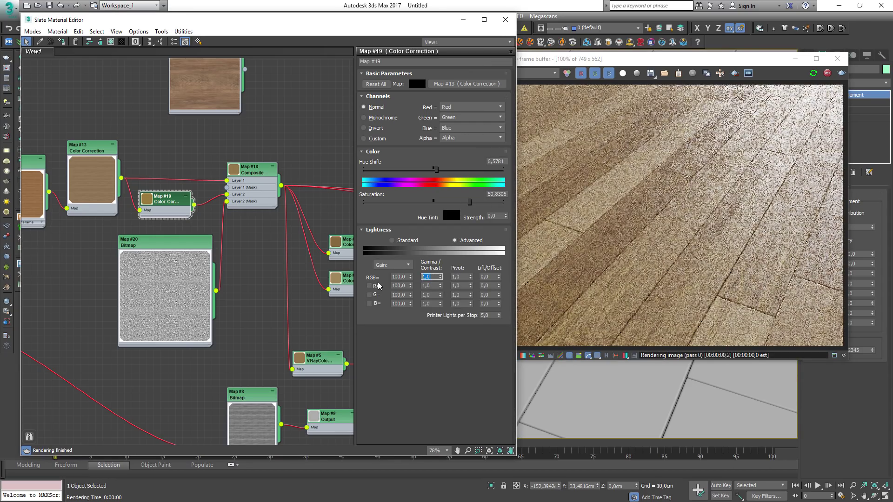
{"action": "double_click", "coordinate": [430, 277]}
{"action": "type", "text": "0,7"}
{"action": "key", "text": "Return"}
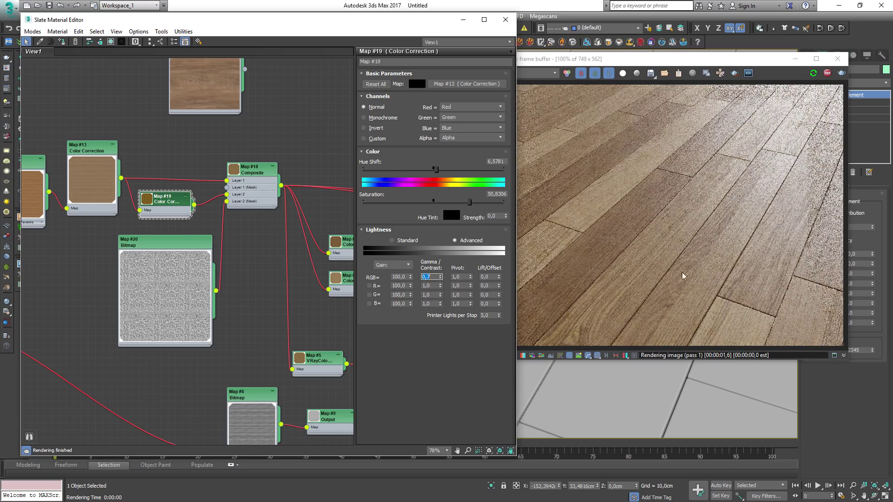
{"action": "scroll", "coordinate": [651, 161], "scroll_direction": "up", "scroll_amount": 1}
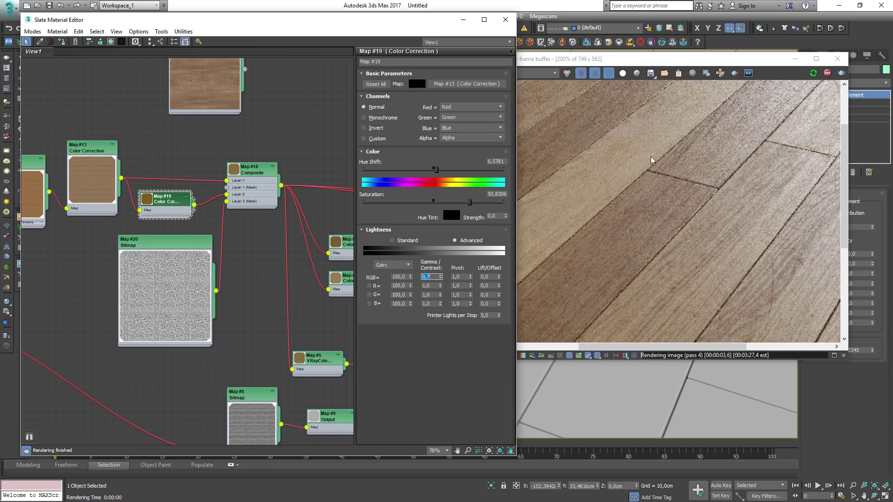
Step: Set the RGB gamma/contrast of the Map #19 Color Correction to 1.4 and inspect the rendered planks
{"action": "scroll", "coordinate": [730, 215], "scroll_direction": "down", "scroll_amount": 1}
{"action": "left_click", "coordinate": [786, 256]}
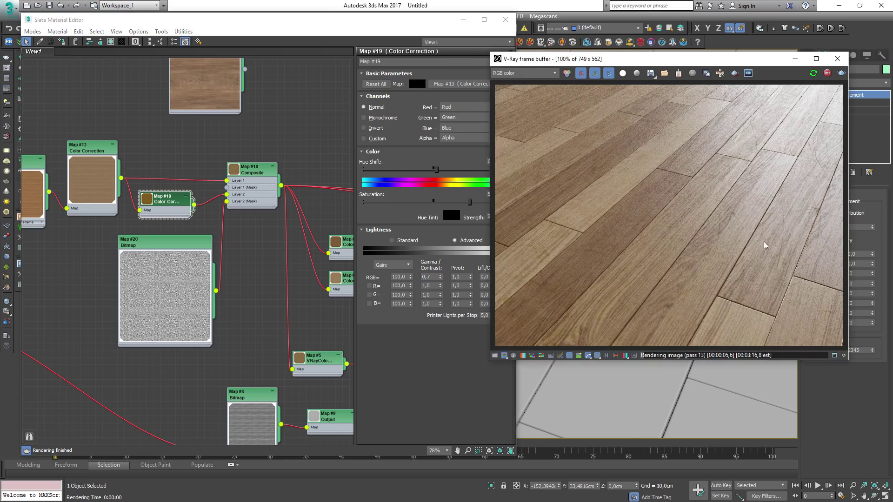
{"action": "scroll", "coordinate": [693, 241], "scroll_direction": "up", "scroll_amount": 1}
{"action": "middle_click_drag", "start_coordinate": [731, 303], "coordinate": [623, 264]}
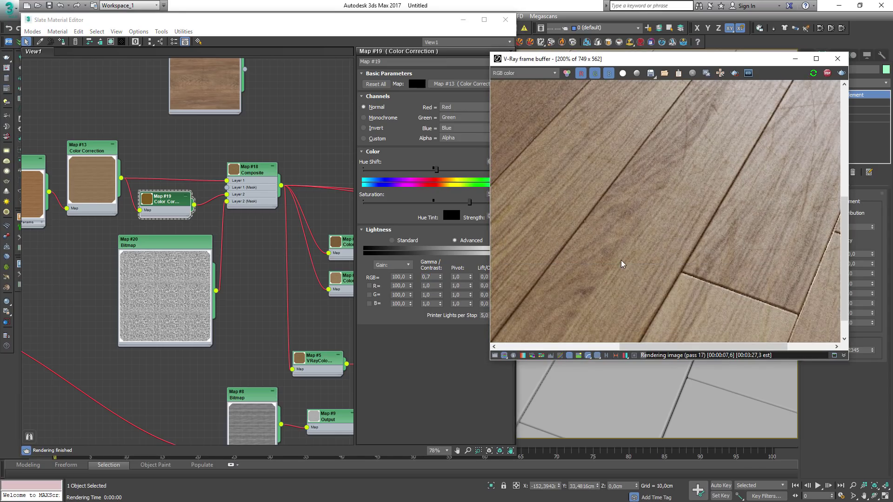
{"action": "scroll", "coordinate": [606, 288], "scroll_direction": "down", "scroll_amount": 1}
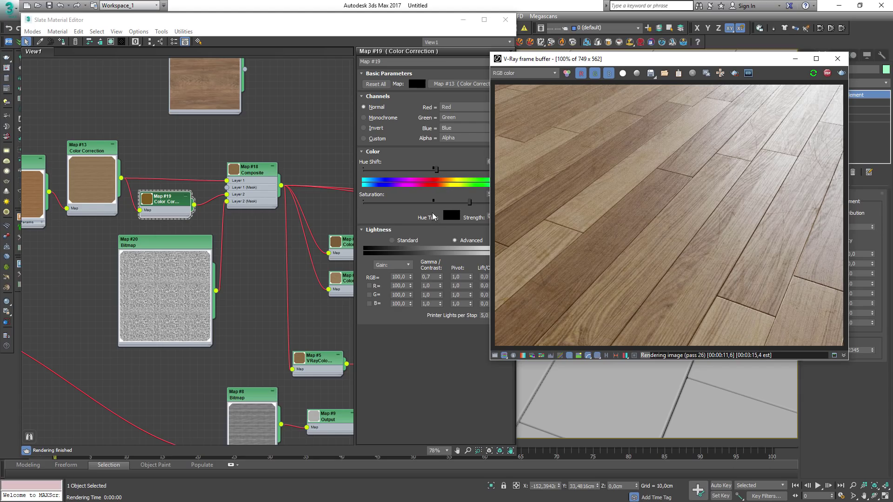
{"action": "left_click", "coordinate": [430, 277]}
{"action": "type", "text": "1,"}
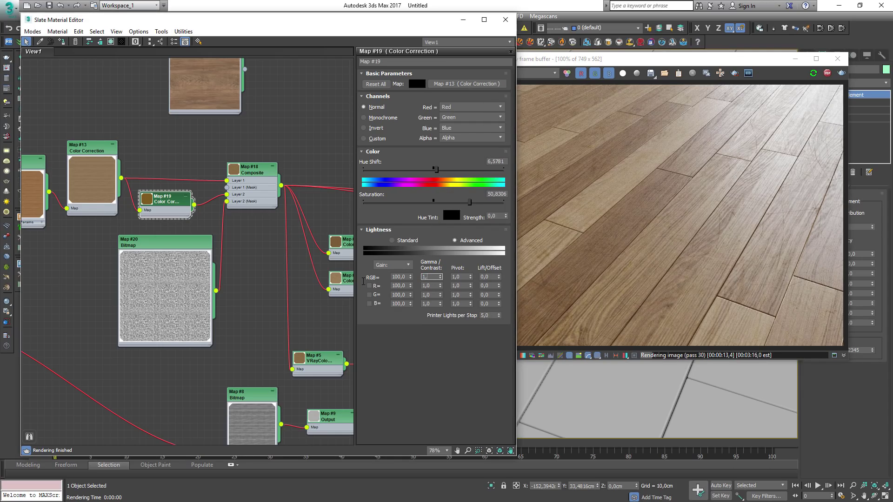
{"action": "type", "text": "4"}
{"action": "key", "text": "Return"}
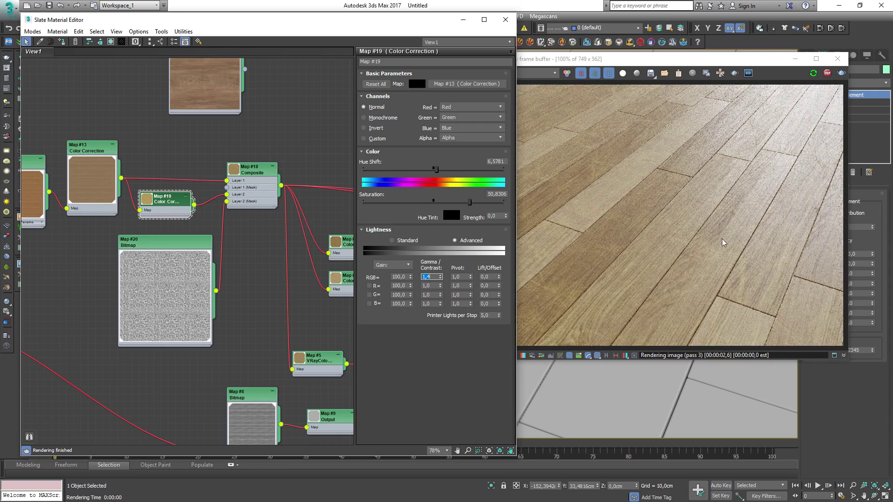
{"action": "scroll", "coordinate": [742, 284], "scroll_direction": "up", "scroll_amount": 1}
{"action": "scroll", "coordinate": [668, 208], "scroll_direction": "down", "scroll_amount": 1}
Step: Enable the color map in the Map #20 Bitmap's output and move the curve's upper point to about 0.593, 1.001
{"action": "double_click", "coordinate": [204, 242]}
{"action": "scroll", "coordinate": [676, 267], "scroll_direction": "down", "scroll_amount": 1}
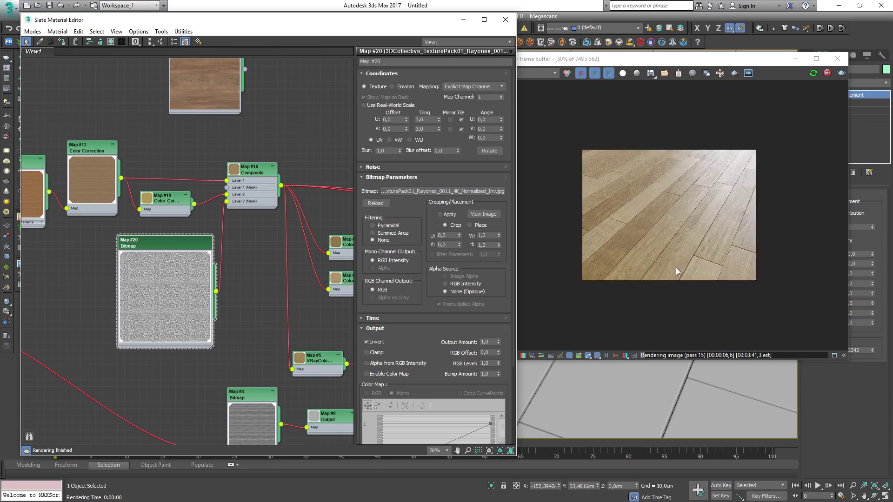
{"action": "scroll", "coordinate": [676, 267], "scroll_direction": "up", "scroll_amount": 1}
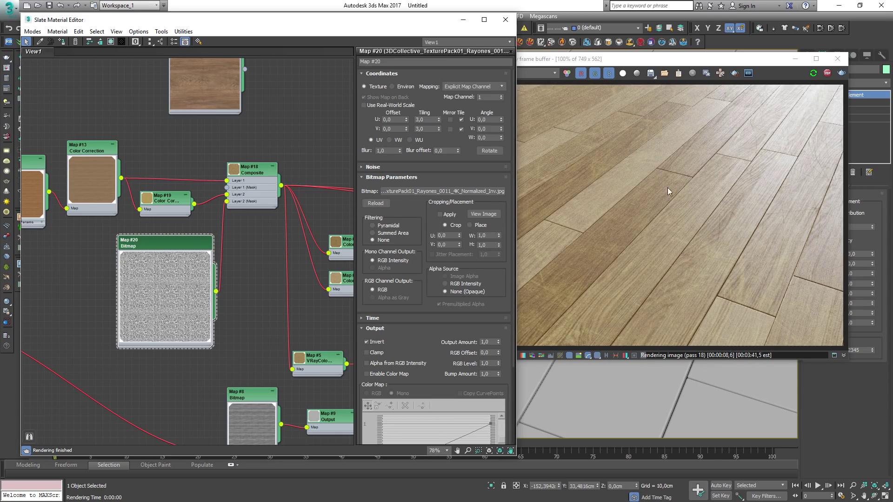
{"action": "scroll", "coordinate": [440, 371], "scroll_direction": "down", "scroll_amount": 3}
{"action": "left_click", "coordinate": [374, 276]}
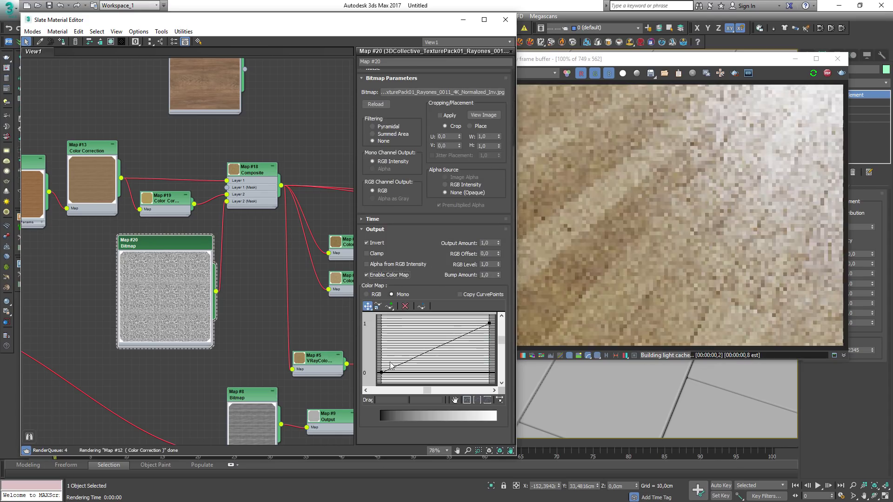
{"action": "left_click", "coordinate": [468, 334]}
{"action": "mouse_move", "coordinate": [468, 333]}
{"action": "left_mouse_down"}
{"action": "mouse_move", "coordinate": [447, 324]}
{"action": "mouse_move", "coordinate": [457, 323]}
{"action": "left_mouse_up"}
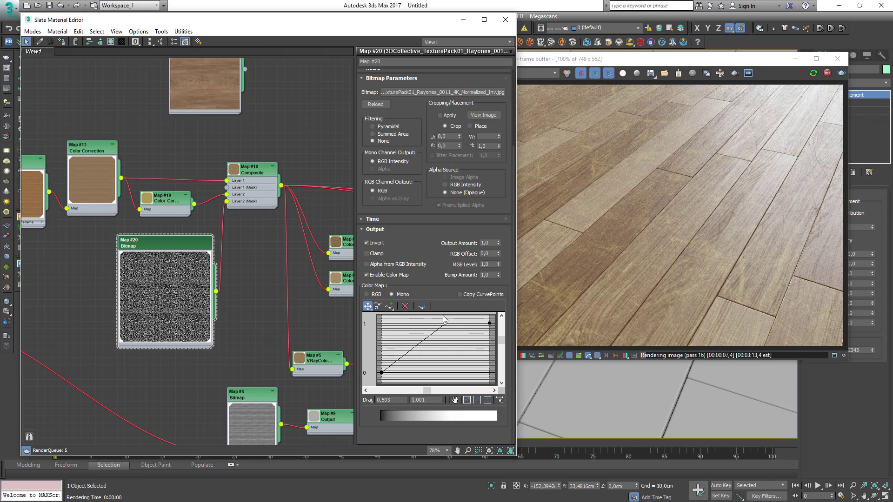
{"action": "left_click_drag", "start_coordinate": [444, 320], "coordinate": [445, 323]}
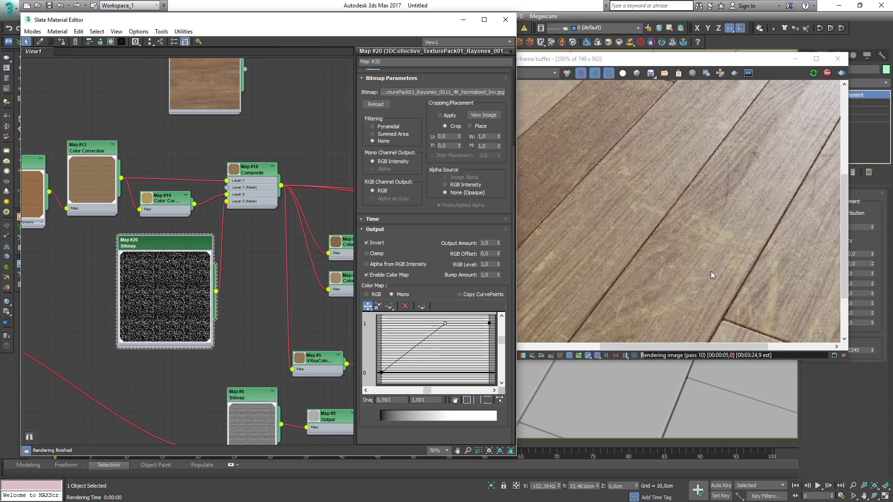
Step: Set the opacity of Layer 2 in the Map #18 Composite to 60
{"action": "double_click", "coordinate": [259, 174]}
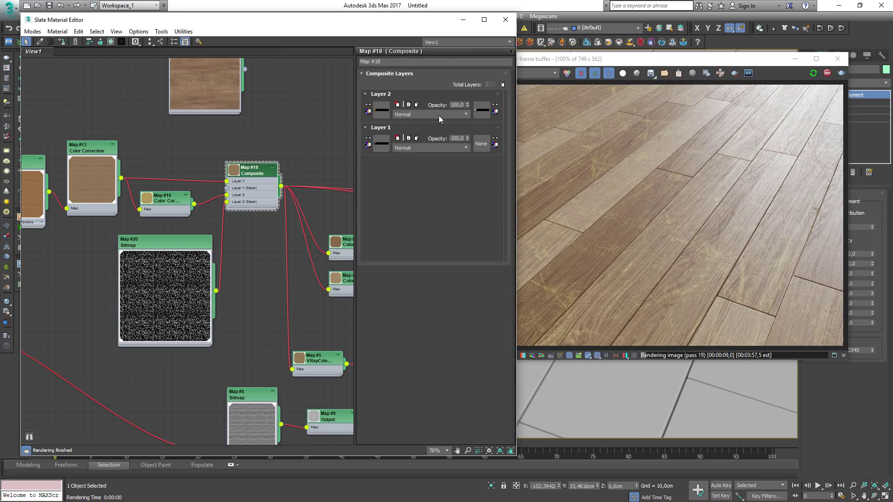
{"action": "double_click", "coordinate": [453, 105]}
{"action": "type", "text": "60"}
{"action": "key", "text": "Return"}
Step: Review the material's node network and shrink the Map #20 Bitmap's node preview to its compact size
{"action": "scroll", "coordinate": [239, 209], "scroll_direction": "down", "scroll_amount": 8}
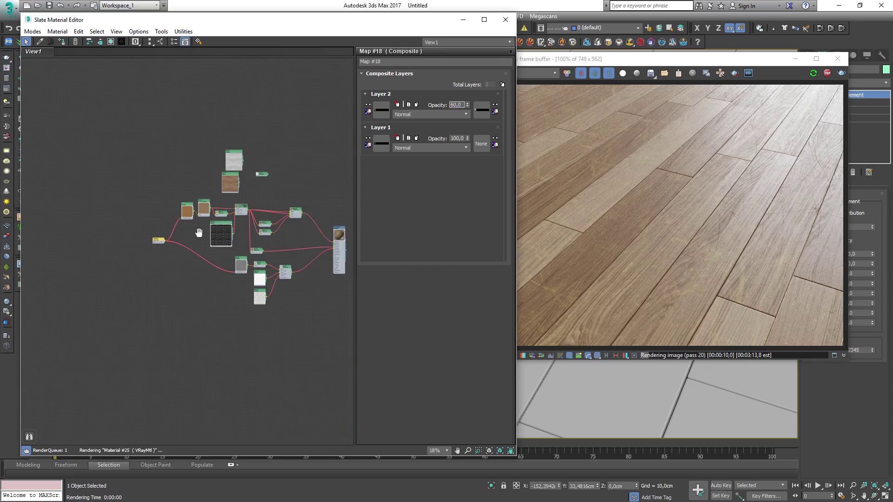
{"action": "middle_click_drag", "start_coordinate": [352, 300], "coordinate": [295, 314]}
{"action": "left_click_drag", "start_coordinate": [331, 357], "coordinate": [84, 218]}
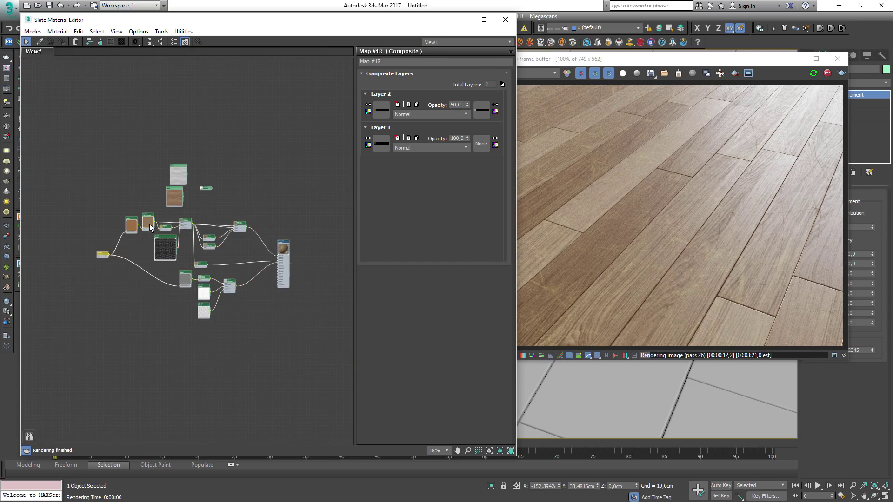
{"action": "middle_click_drag", "start_coordinate": [202, 177], "coordinate": [233, 222]}
{"action": "scroll", "coordinate": [186, 271], "scroll_direction": "up", "scroll_amount": 7}
{"action": "left_click_drag", "start_coordinate": [109, 278], "coordinate": [110, 266]}
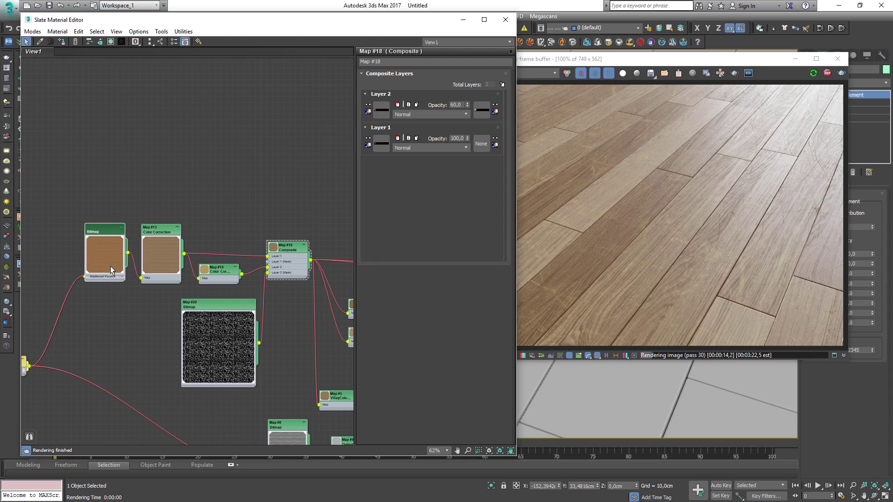
{"action": "double_click", "coordinate": [217, 333]}
{"action": "left_click_drag", "start_coordinate": [255, 312], "coordinate": [204, 311]}
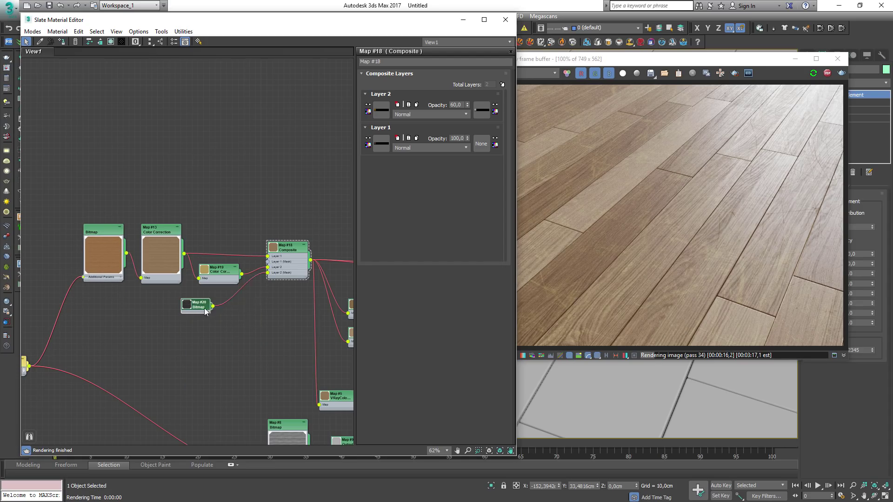
Step: Lower the opacity of Layer 2 in the Map #18 Composite to 30
{"action": "scroll", "coordinate": [225, 308], "scroll_direction": "down", "scroll_amount": 6}
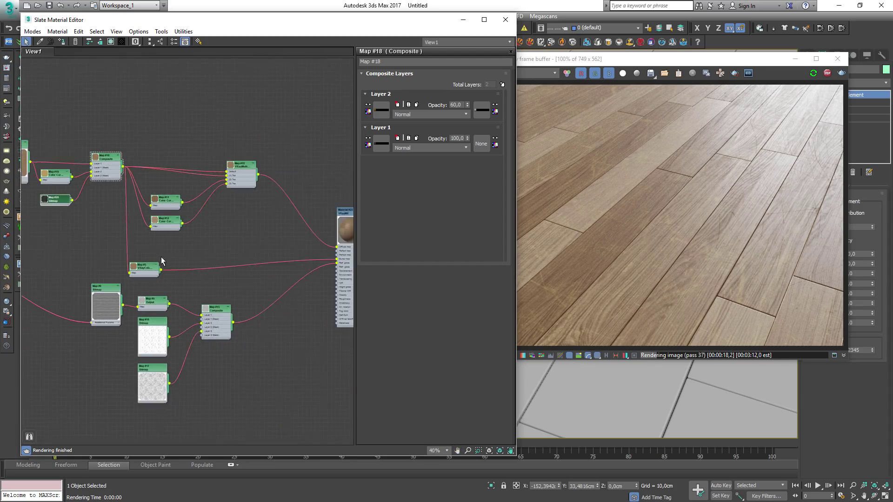
{"action": "left_click_drag", "start_coordinate": [194, 260], "coordinate": [197, 257]}
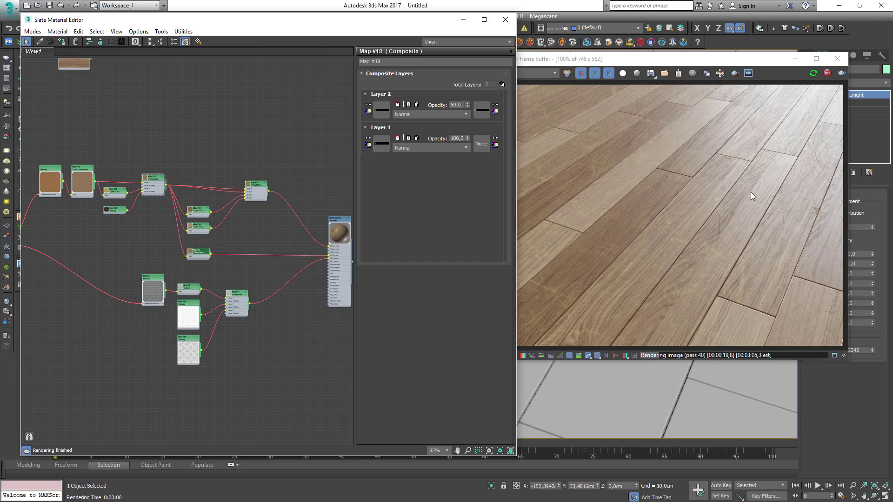
{"action": "left_click", "coordinate": [653, 230]}
{"action": "middle_click_drag", "start_coordinate": [150, 229], "coordinate": [204, 238]}
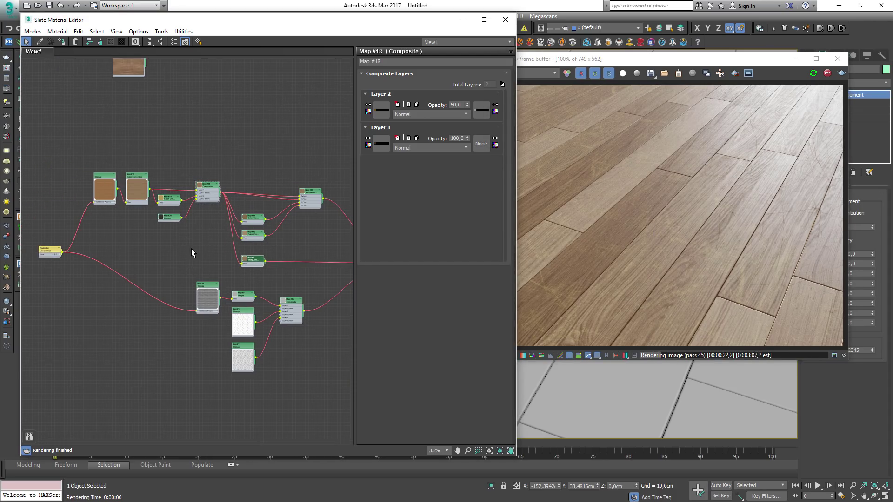
{"action": "scroll", "coordinate": [191, 248], "scroll_direction": "up", "scroll_amount": 4}
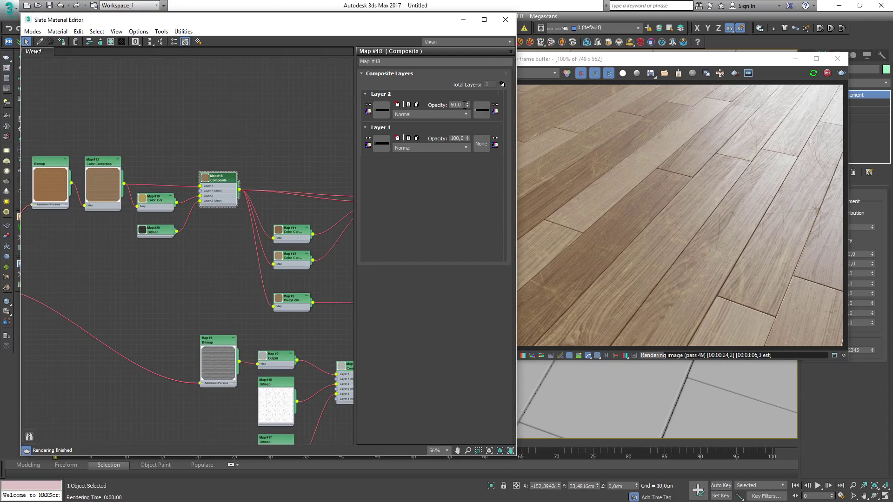
{"action": "type", "text": "30"}
{"action": "key", "text": "Return"}
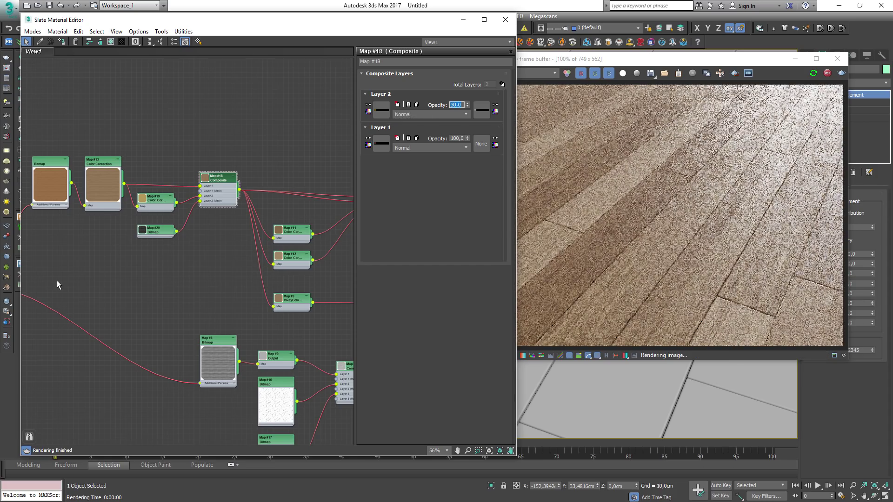
Step: Replace the Map #7 Bitmap's image with the wood-024 oak European diffuse texture from the Madera folder
{"action": "middle_click_drag", "start_coordinate": [57, 280], "coordinate": [117, 256]}
{"action": "scroll", "coordinate": [116, 253], "scroll_direction": "down", "scroll_amount": 3}
{"action": "double_click", "coordinate": [143, 186]}
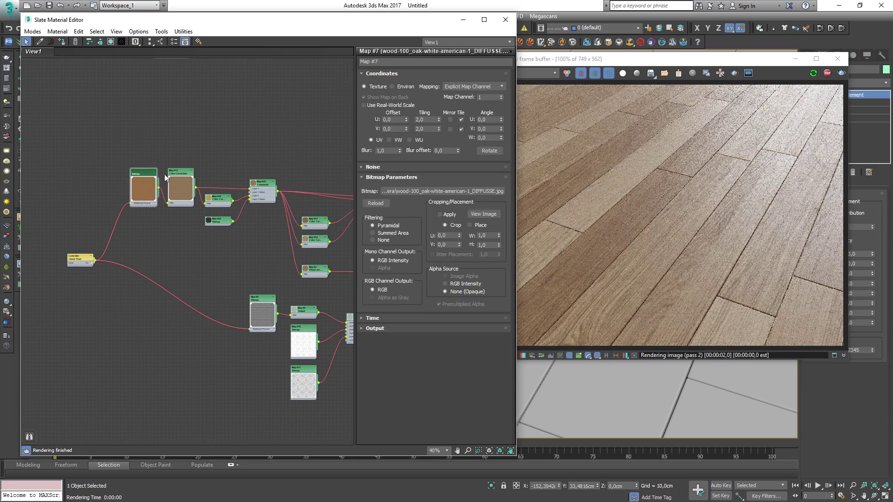
{"action": "left_click", "coordinate": [464, 192]}
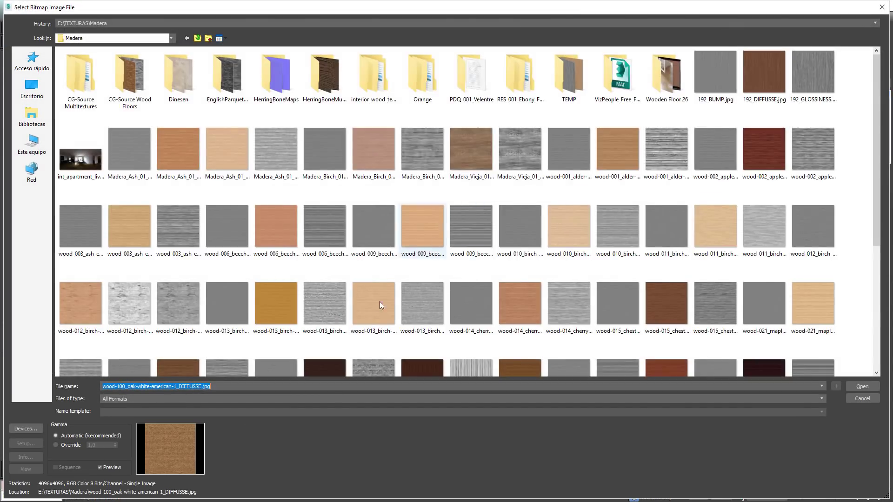
{"action": "scroll", "coordinate": [375, 302], "scroll_direction": "up", "scroll_amount": 4}
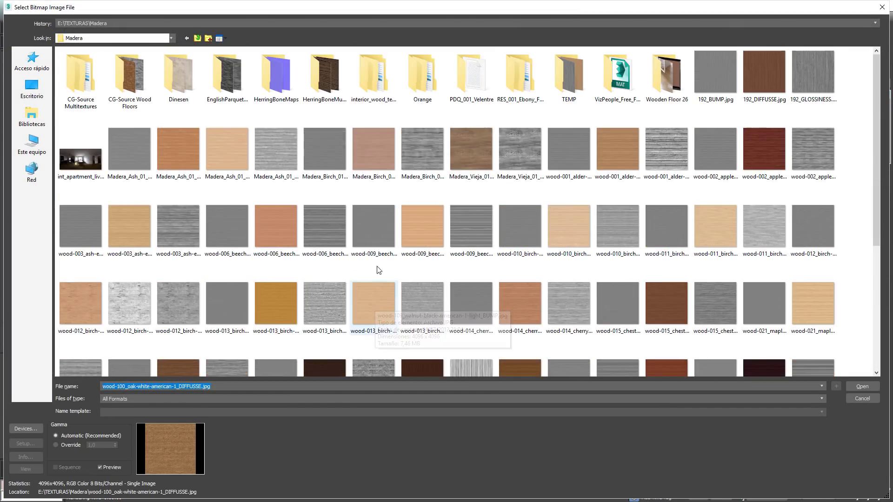
{"action": "left_click", "coordinate": [368, 292]}
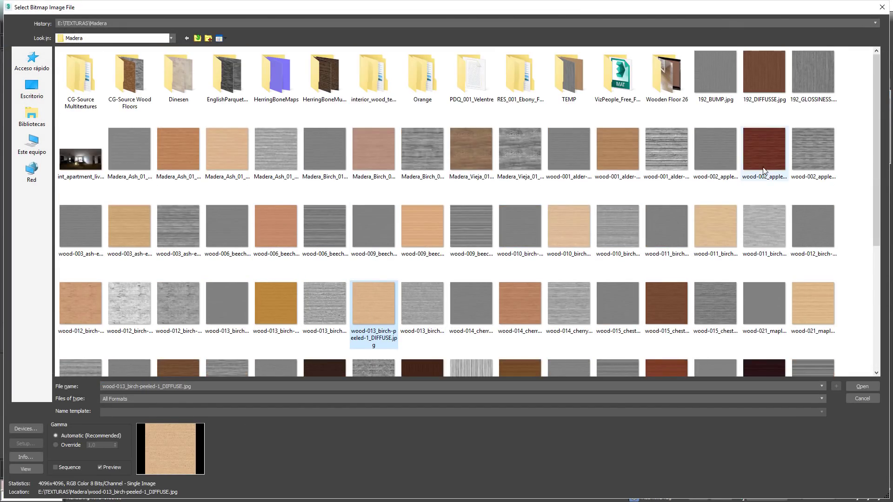
{"action": "left_click", "coordinate": [765, 79]}
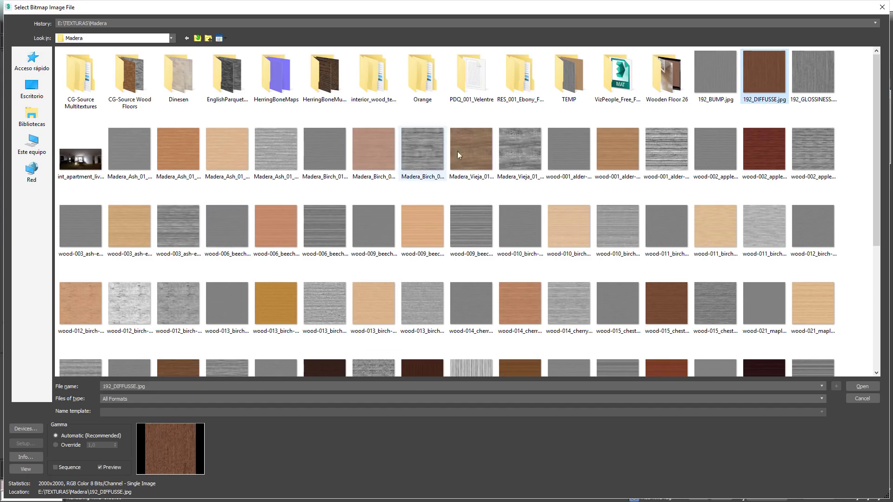
{"action": "scroll", "coordinate": [481, 205], "scroll_direction": "down", "scroll_amount": 3}
{"action": "scroll", "coordinate": [567, 274], "scroll_direction": "down", "scroll_amount": 3}
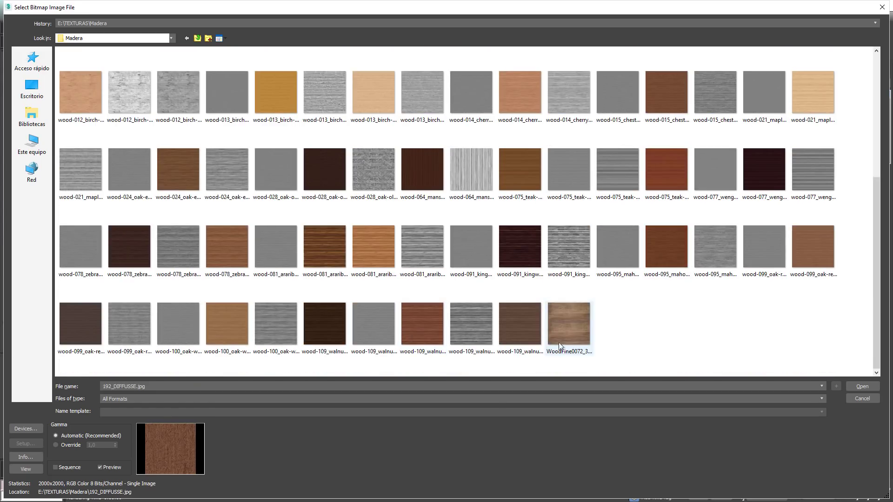
{"action": "left_click", "coordinate": [177, 176]}
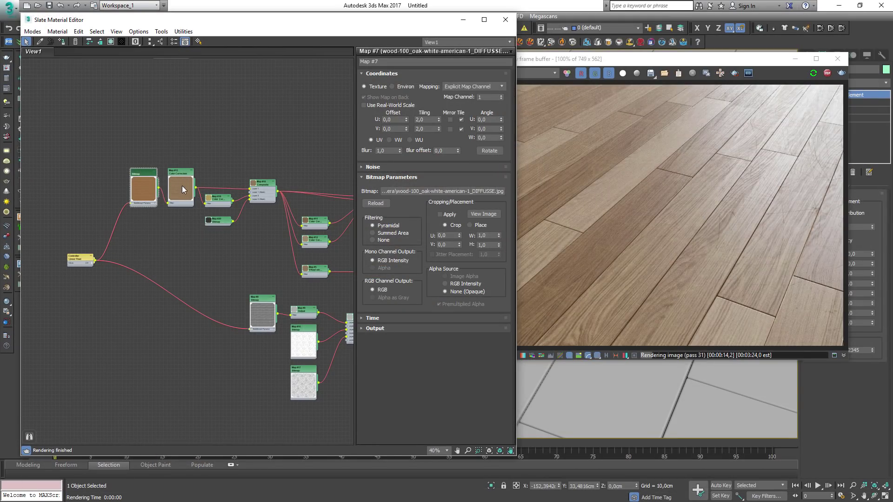
Step: Replace the Map #8 Bitmap's image with wood-024_oak-european-1_GLOSSINESS.jpg from the Madera folder
{"action": "double_click", "coordinate": [264, 303]}
{"action": "left_click", "coordinate": [479, 191]}
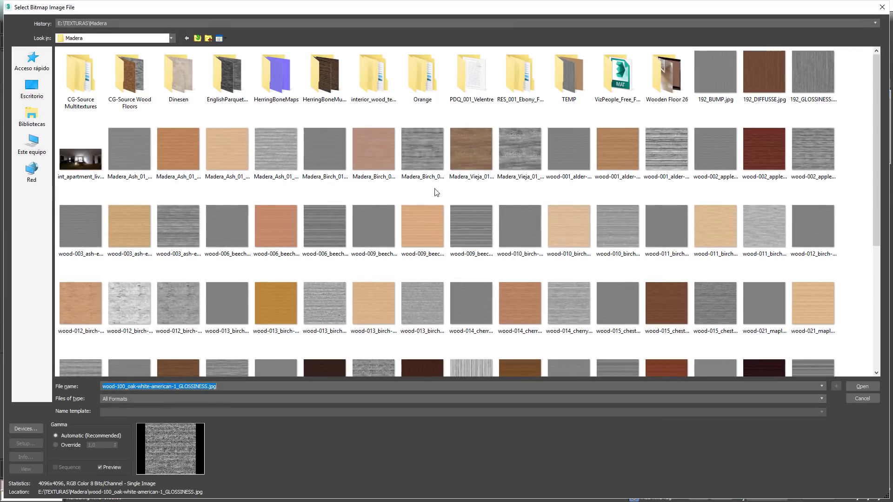
{"action": "scroll", "coordinate": [185, 198], "scroll_direction": "down", "scroll_amount": 3}
{"action": "left_click", "coordinate": [231, 272]}
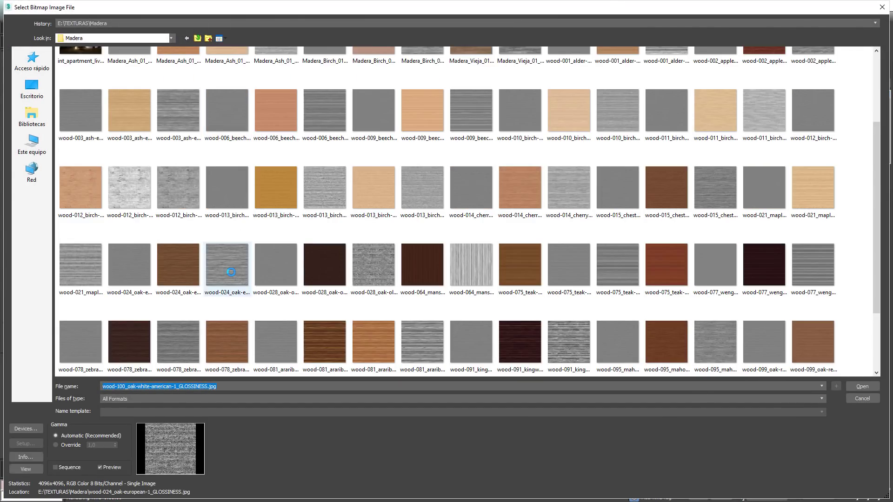
{"action": "double_click", "coordinate": [231, 272]}
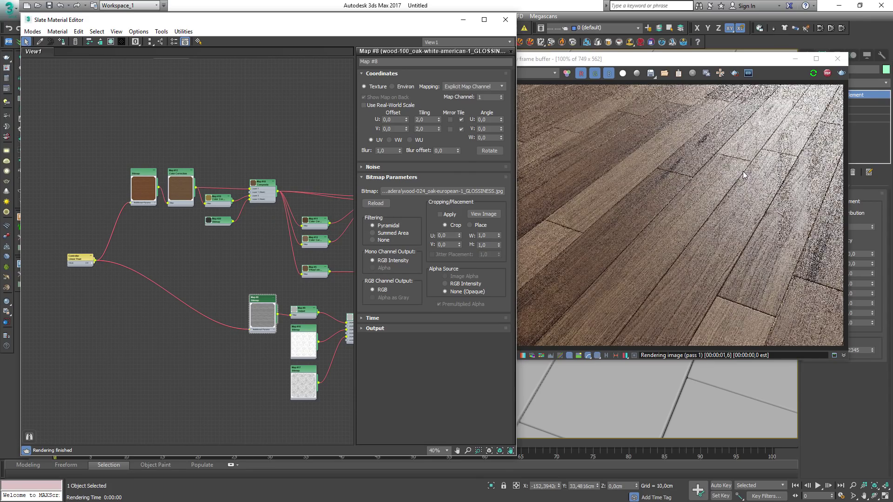
{"action": "middle_click_drag", "start_coordinate": [283, 196], "coordinate": [164, 171]}
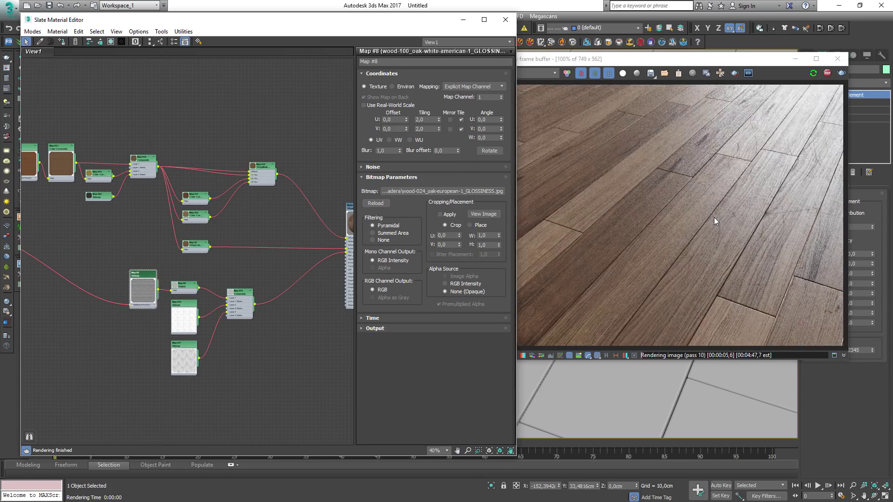
Step: Orbit the perspective view to frame the floor with the room's corner and enlarge the V-Ray frame buffer to 893 x 669
{"action": "left_click", "coordinate": [504, 20]}
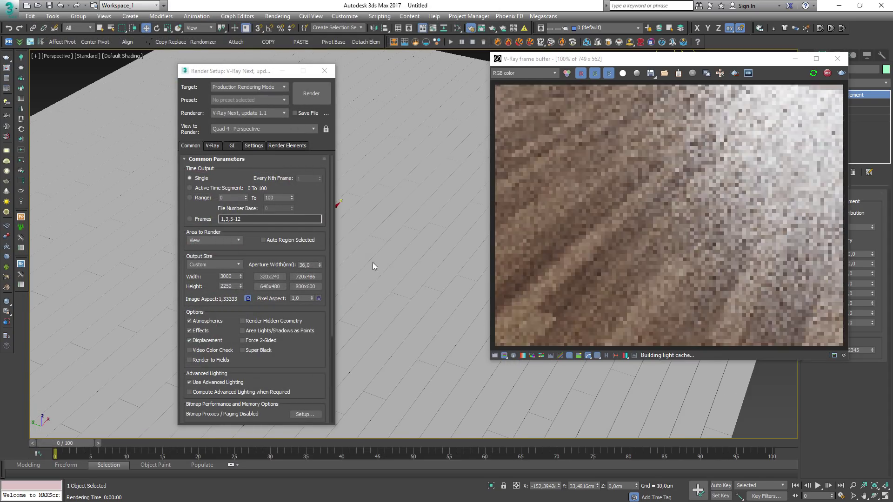
{"action": "middle_click_drag", "start_coordinate": [351, 322], "coordinate": [394, 294], "text": "alt"}
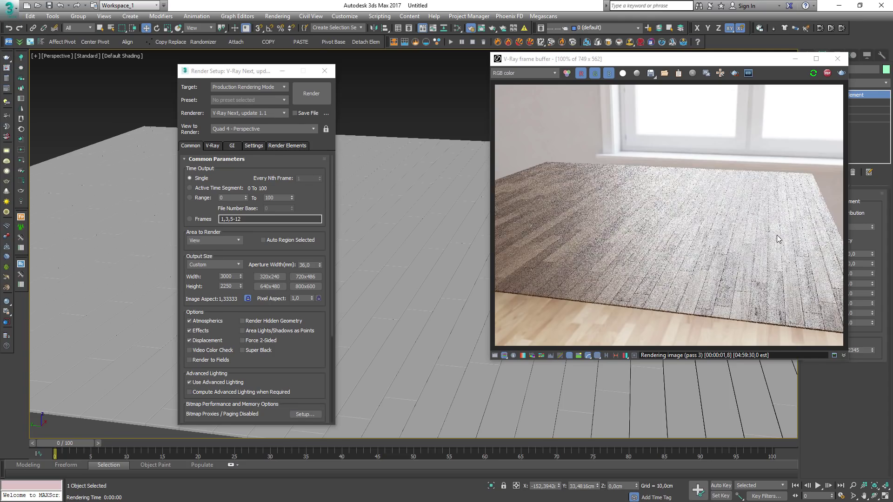
{"action": "middle_click_drag", "start_coordinate": [396, 310], "coordinate": [495, 286], "text": "alt"}
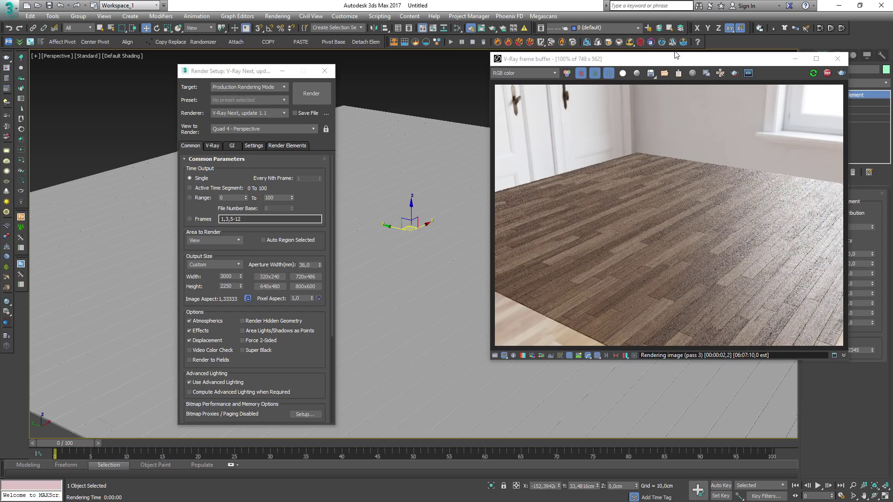
{"action": "left_click_drag", "start_coordinate": [685, 61], "coordinate": [639, 60]}
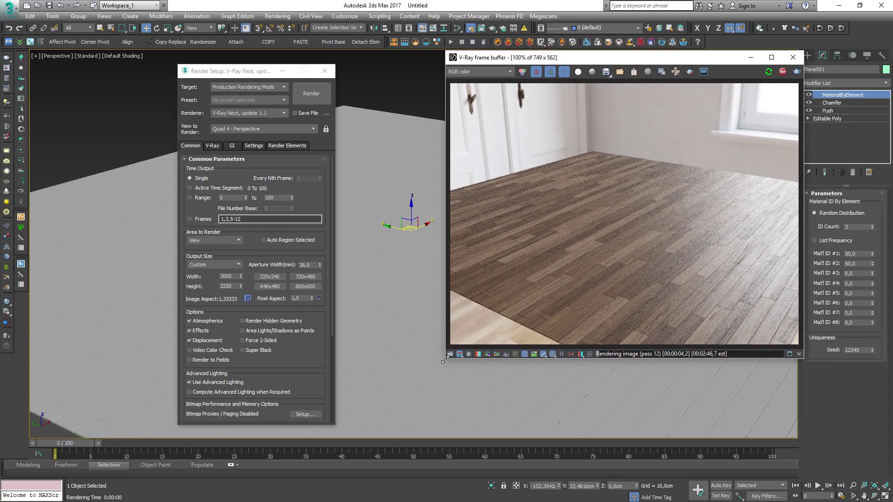
{"action": "left_click_drag", "start_coordinate": [444, 360], "coordinate": [363, 412]}
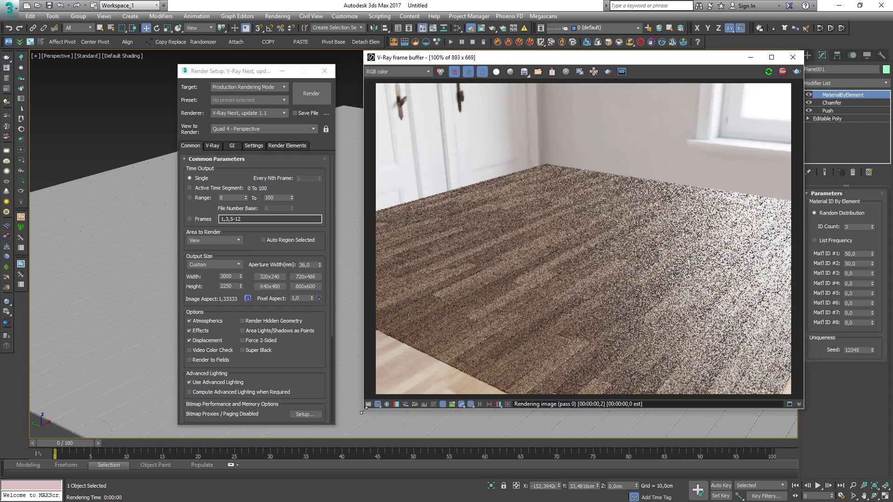